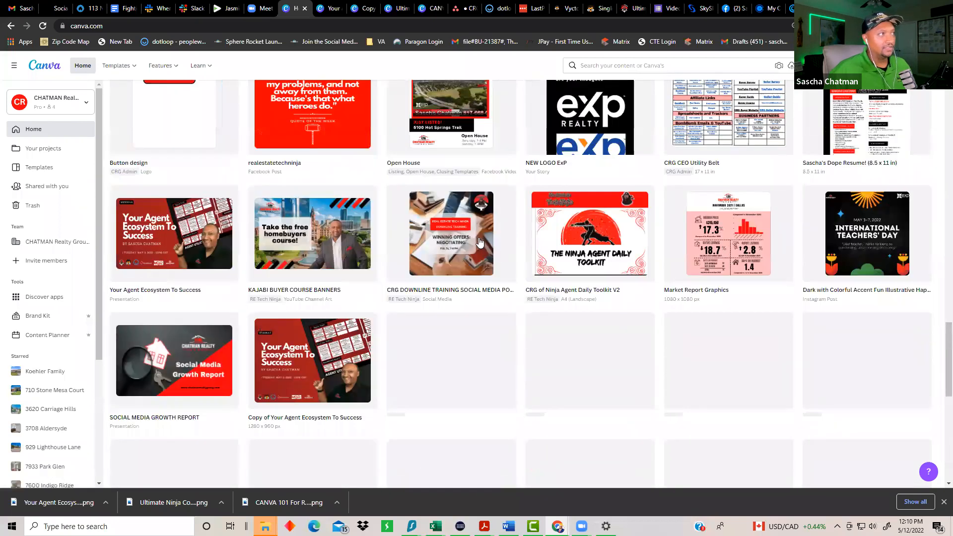
{"action": "scroll", "coordinate": [482, 243], "scroll_direction": "up", "scroll_amount": 10}
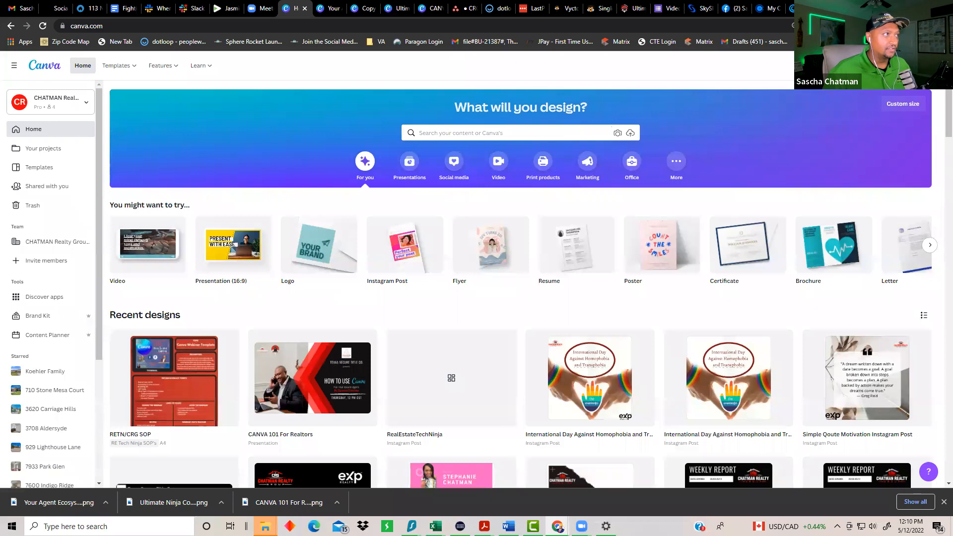
Step: Open Account settings from the avatar menu at the top right of the home page
{"action": "left_click", "coordinate": [931, 65]}
{"action": "left_click", "coordinate": [861, 129]}
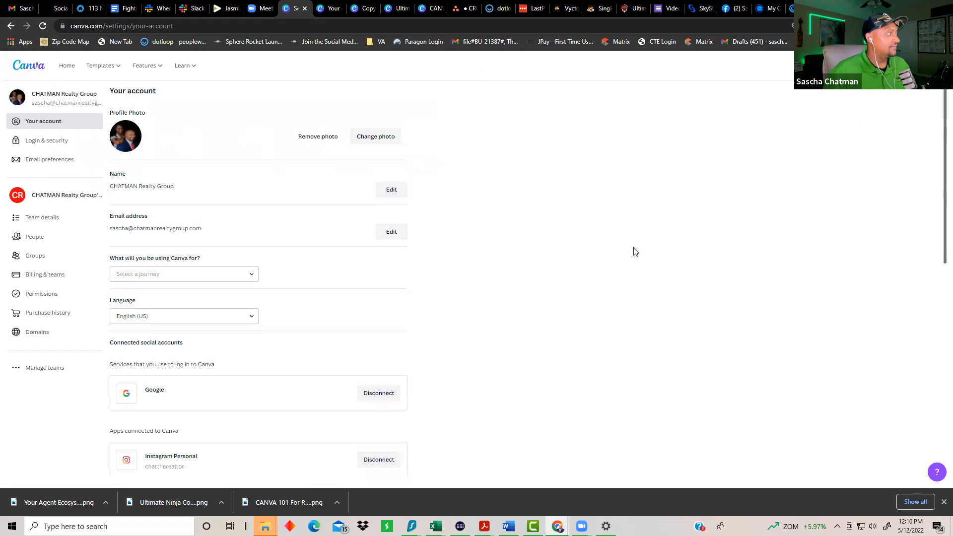
Step: Scroll the Your account page, then switch to the team People page listing members and roles
{"action": "scroll", "coordinate": [634, 251], "scroll_direction": "down", "scroll_amount": 3}
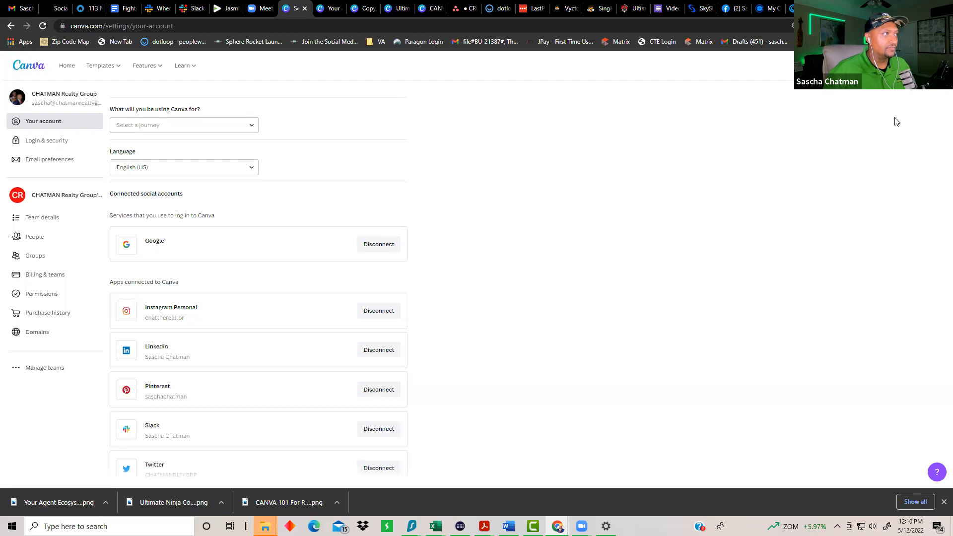
{"action": "left_click", "coordinate": [930, 65]}
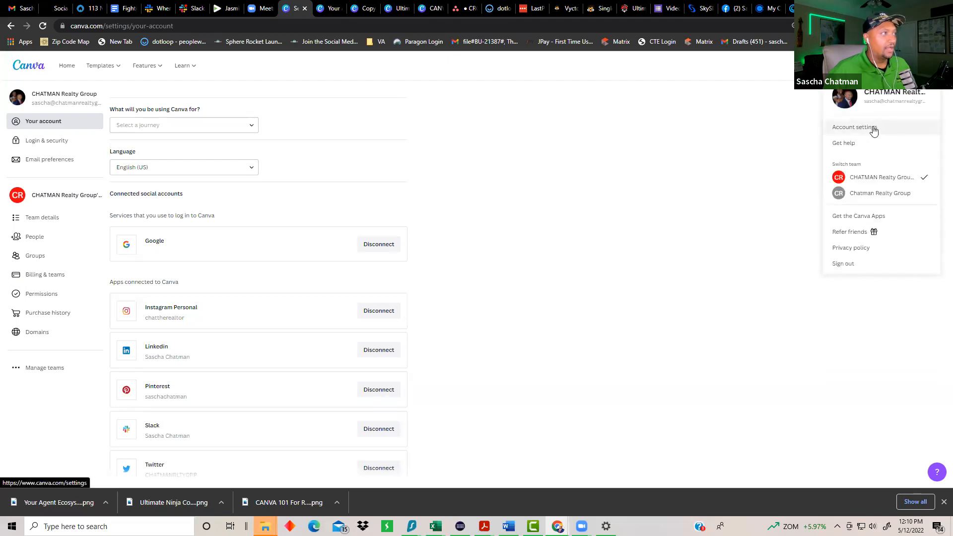
{"action": "left_click", "coordinate": [572, 226]}
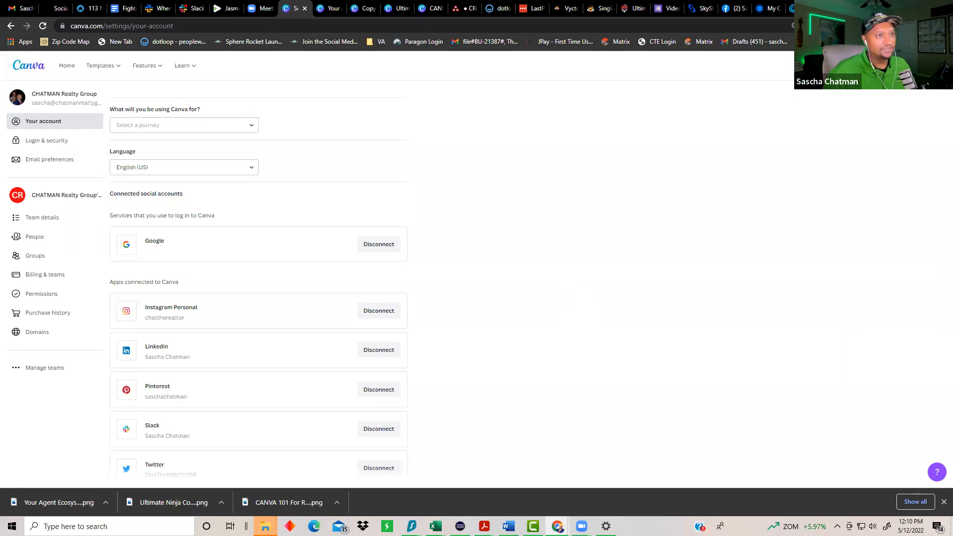
{"action": "scroll", "coordinate": [511, 295], "scroll_direction": "down", "scroll_amount": 2}
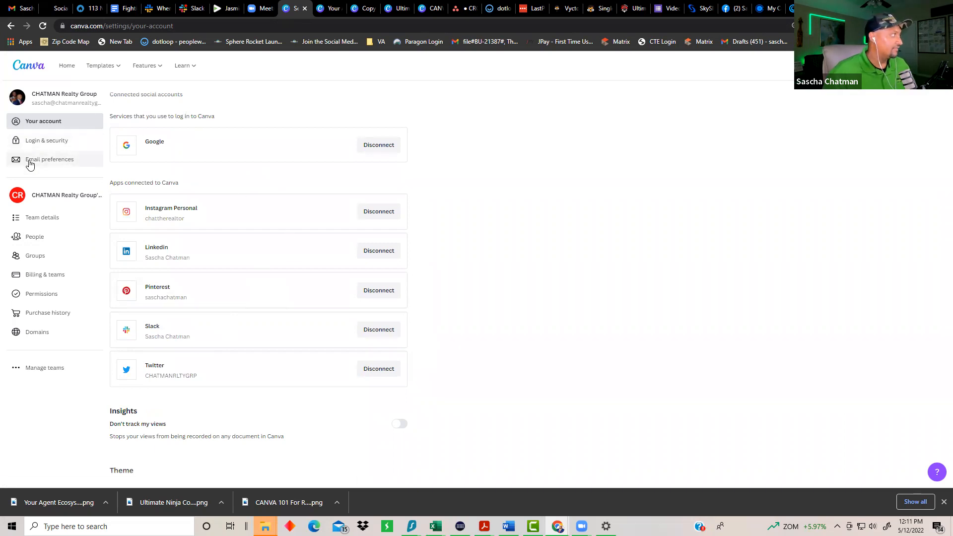
{"action": "left_click", "coordinate": [34, 240]}
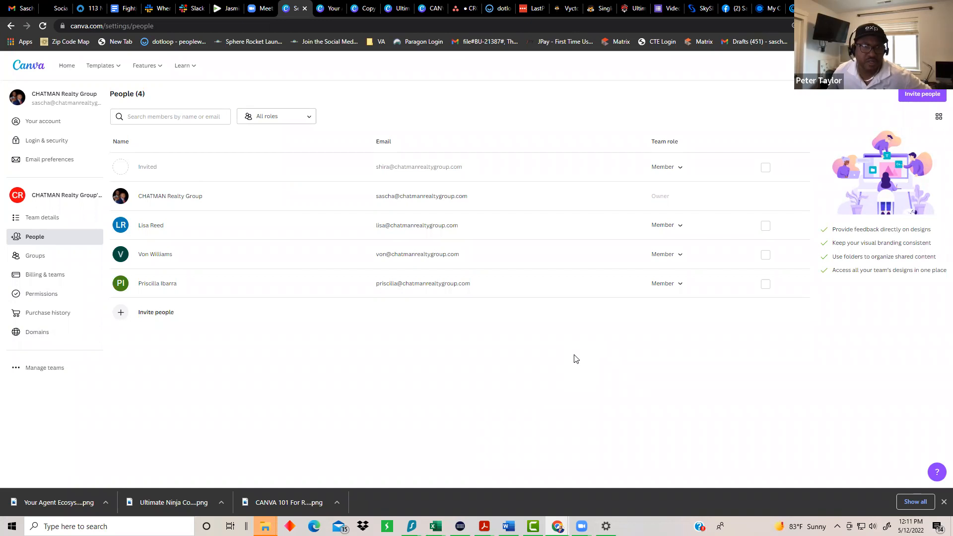
Step: Return to Your account and scroll down to the Google login and five connected apps
{"action": "left_click", "coordinate": [933, 65]}
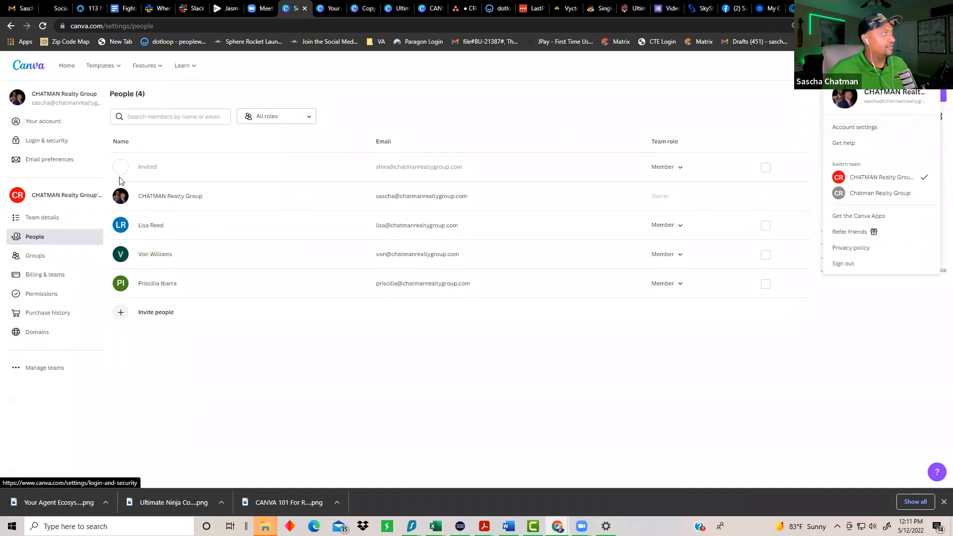
{"action": "left_click", "coordinate": [389, 372]}
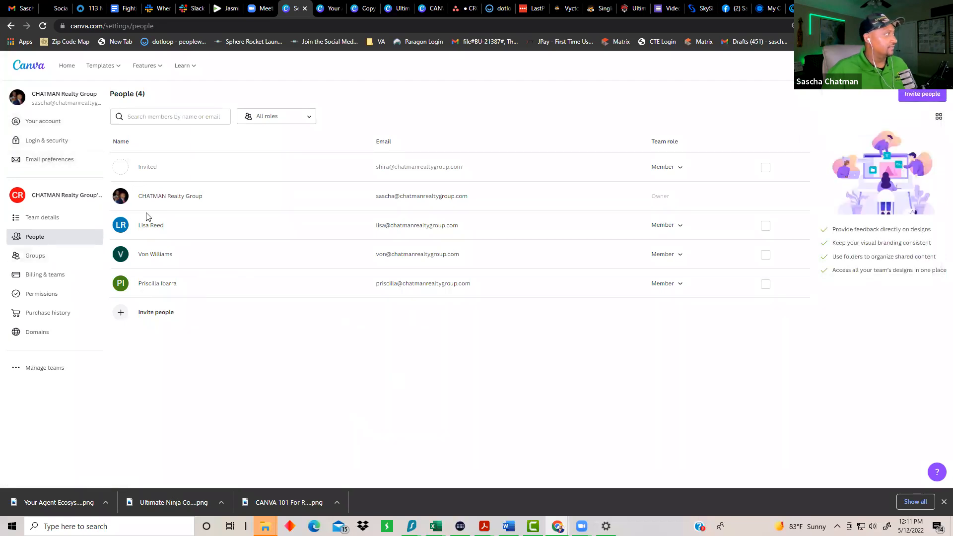
{"action": "left_click", "coordinate": [53, 121]}
{"action": "scroll", "coordinate": [310, 265], "scroll_direction": "down", "scroll_amount": 1}
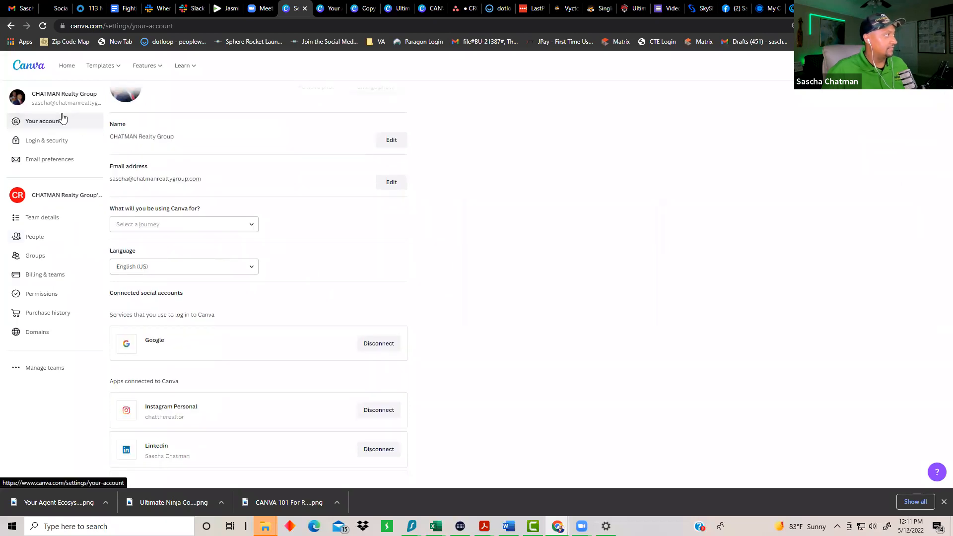
{"action": "scroll", "coordinate": [211, 237], "scroll_direction": "down", "scroll_amount": 3}
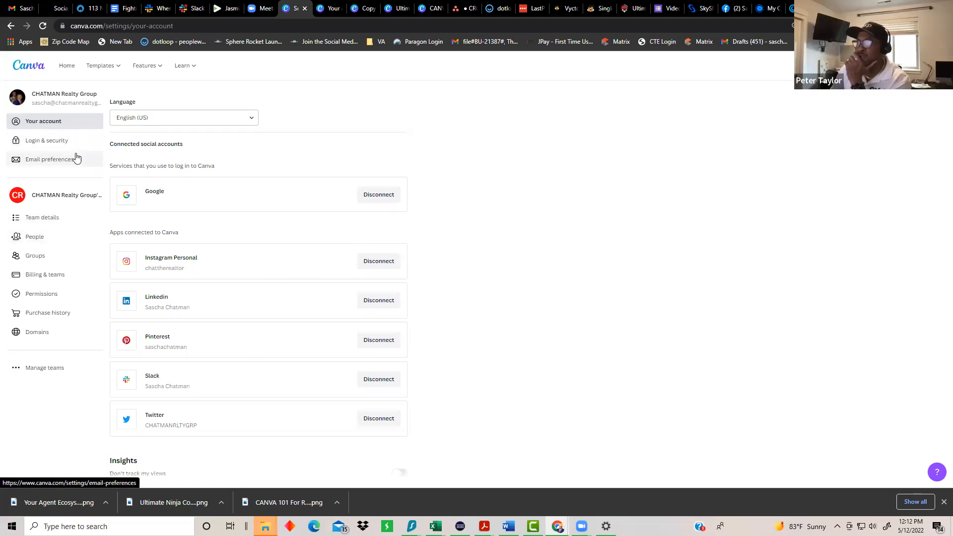
Step: Review the team's Billing & teams and Permissions settings
{"action": "left_click", "coordinate": [43, 278]}
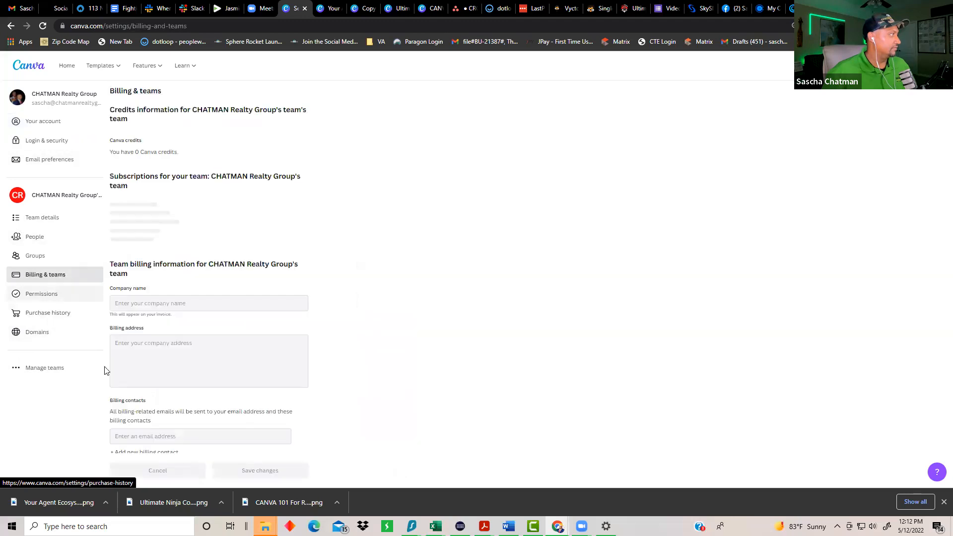
{"action": "scroll", "coordinate": [308, 248], "scroll_direction": "down", "scroll_amount": 5}
{"action": "scroll", "coordinate": [425, 300], "scroll_direction": "down", "scroll_amount": 3}
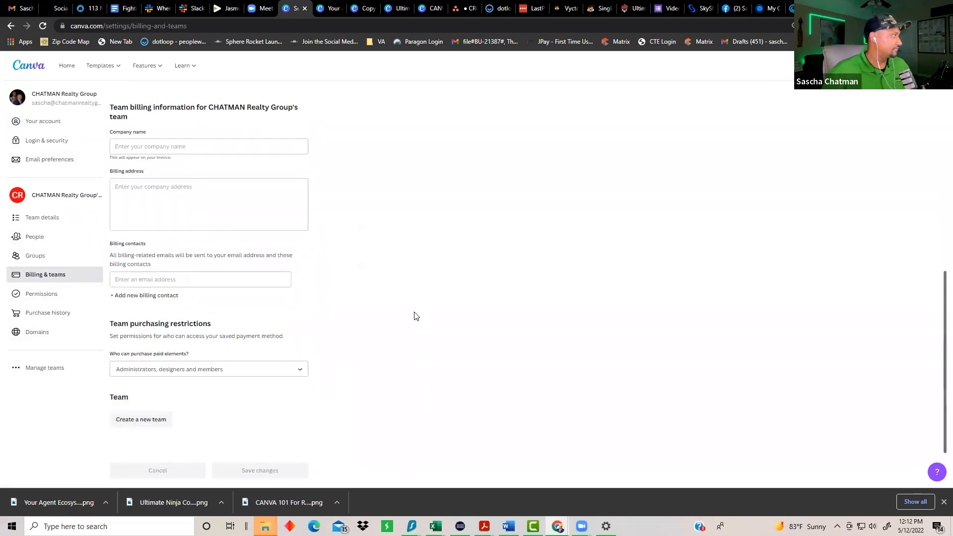
{"action": "left_click", "coordinate": [34, 297]}
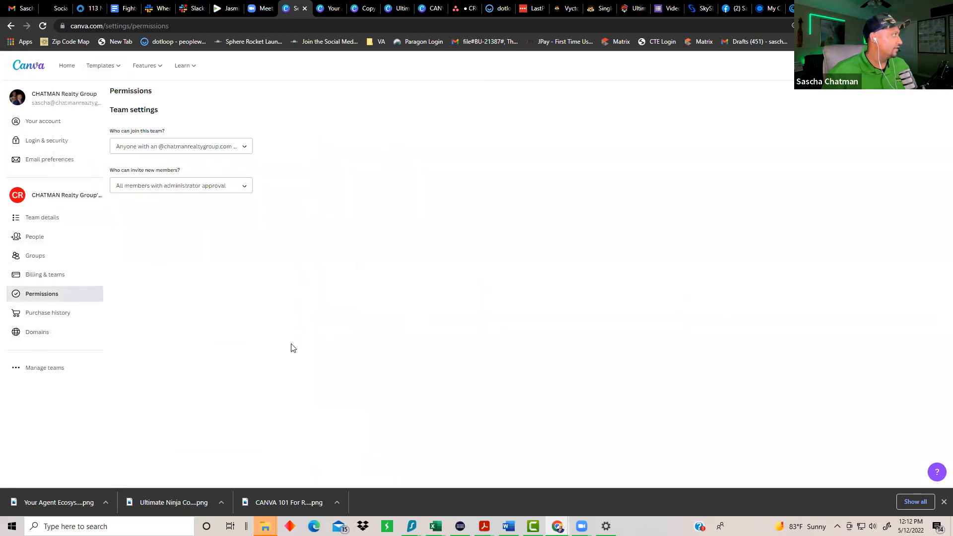
Step: Check Login & security and Email preferences, then return to the Canva home page
{"action": "left_click", "coordinate": [51, 122]}
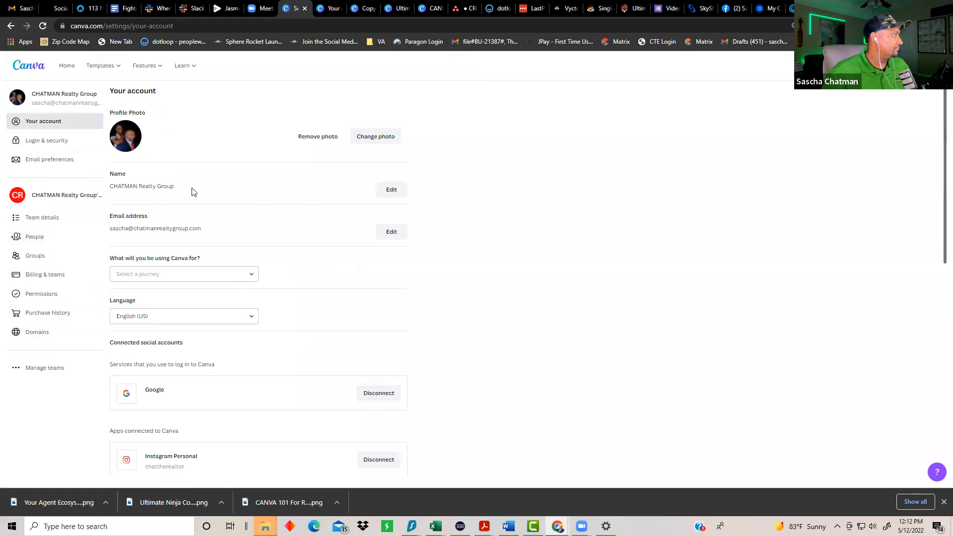
{"action": "left_click", "coordinate": [34, 144]}
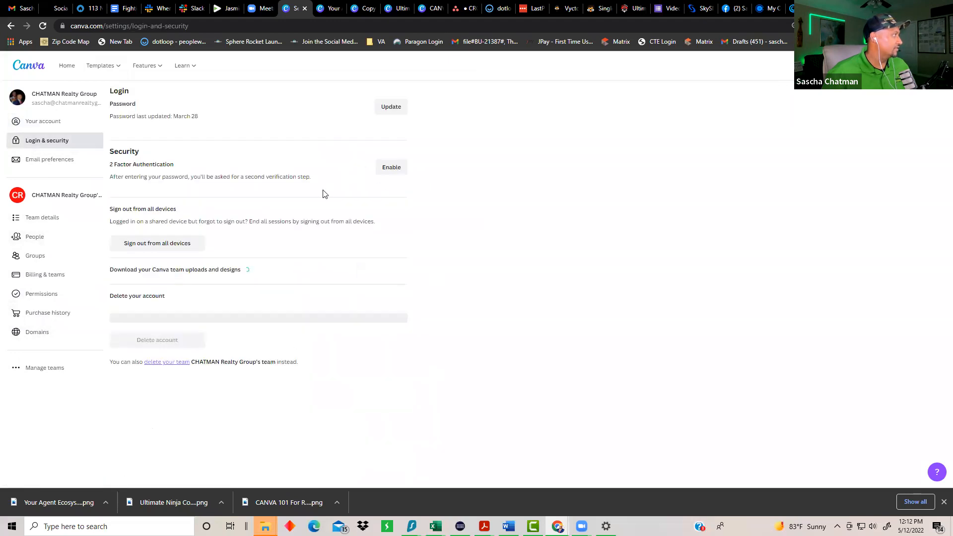
{"action": "left_click", "coordinate": [55, 159]}
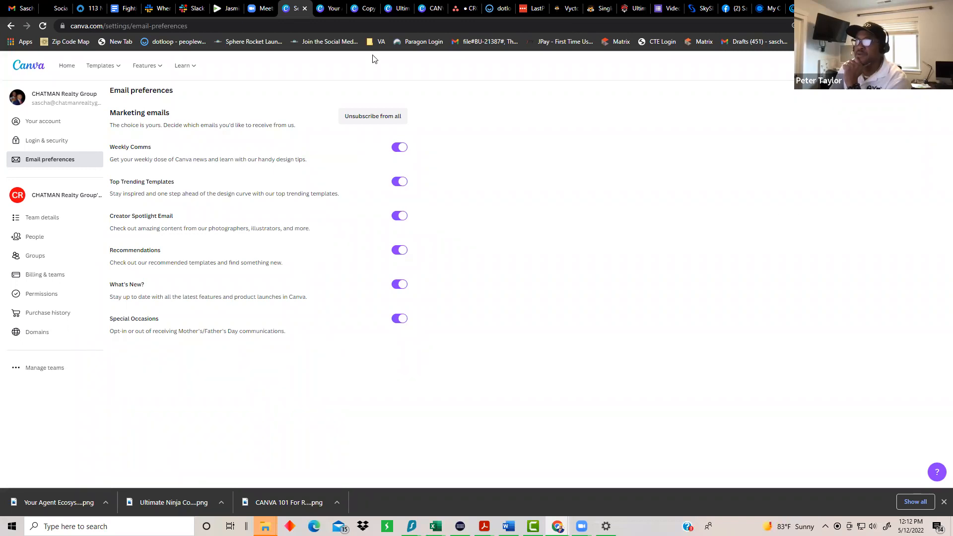
{"action": "left_click", "coordinate": [11, 26]}
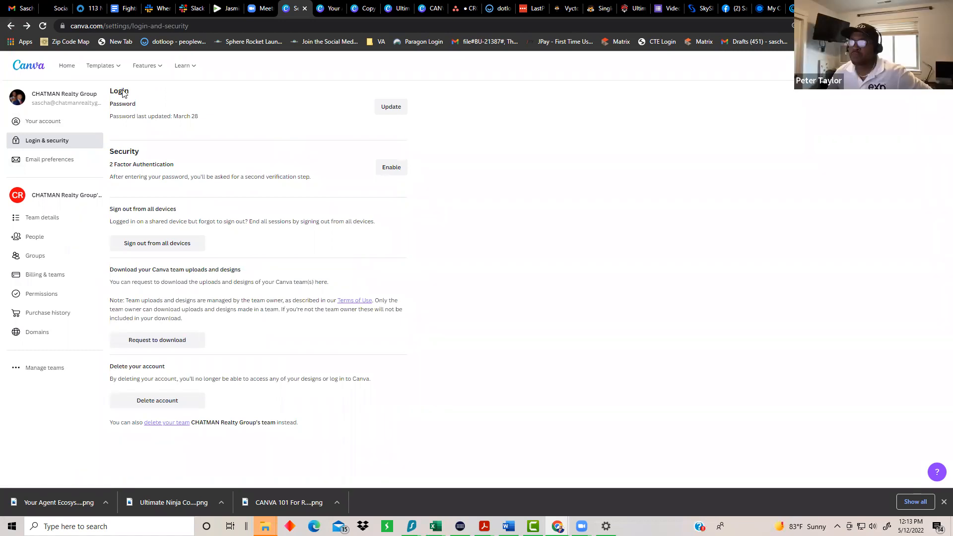
{"action": "left_click", "coordinate": [67, 65]}
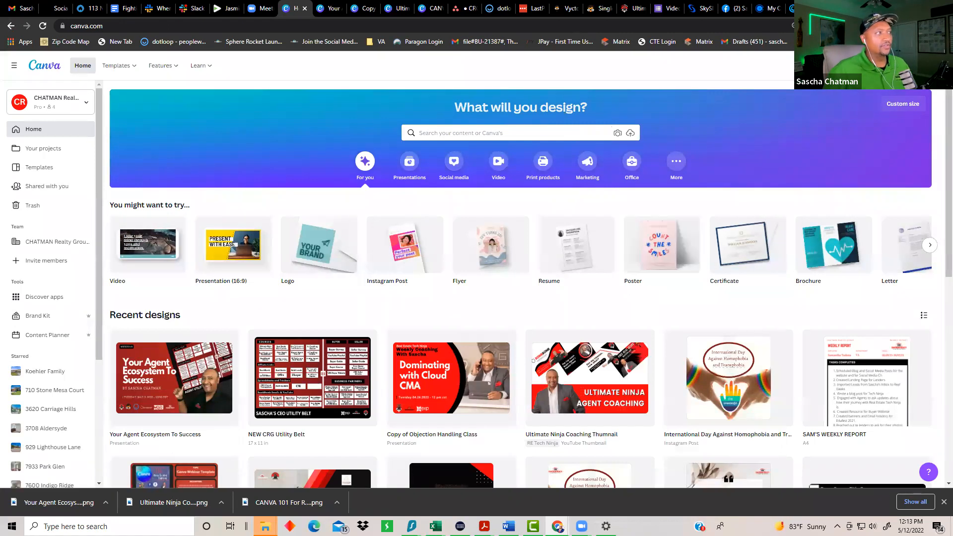
Step: Create a blank 768 × 738 px custom-size design, then switch back to the Home tab
{"action": "left_click", "coordinate": [869, 65]}
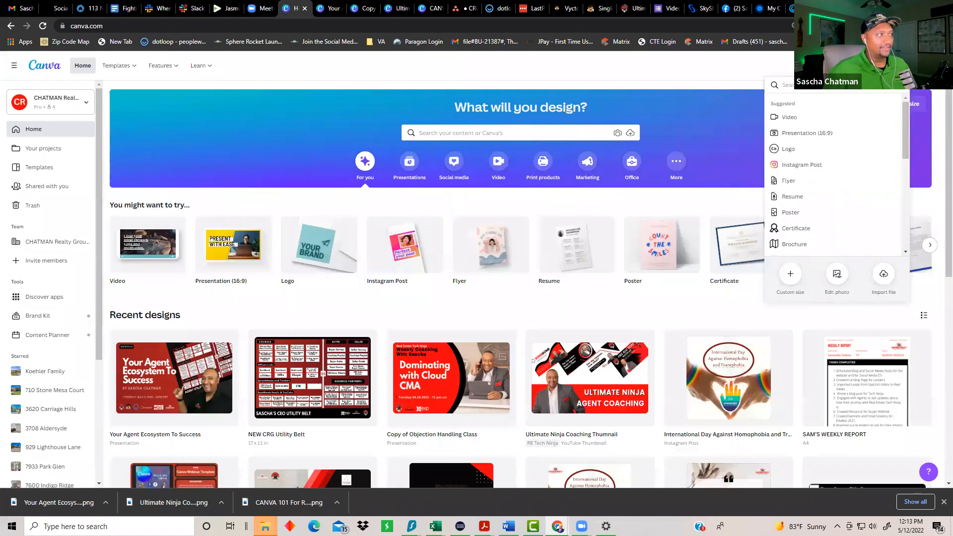
{"action": "left_click", "coordinate": [791, 276]}
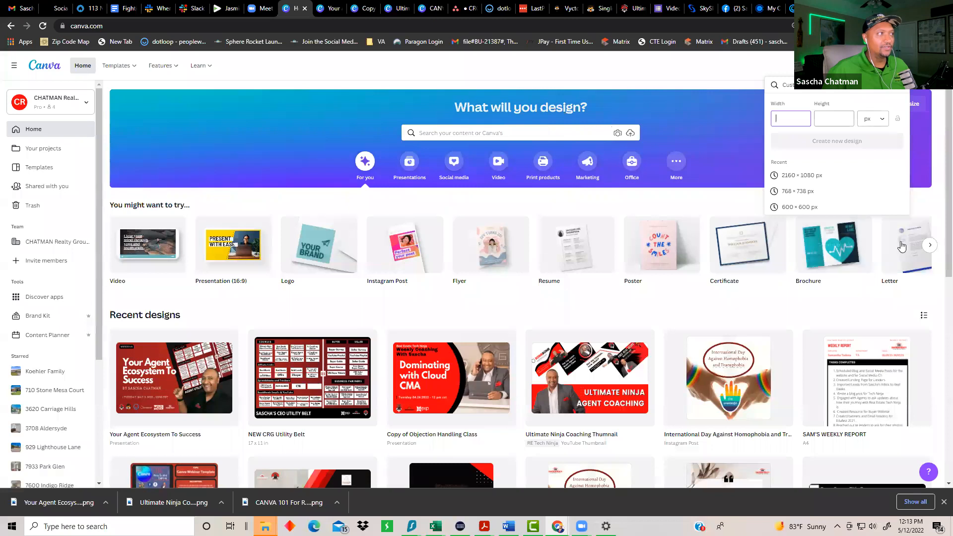
{"action": "left_click", "coordinate": [873, 120]}
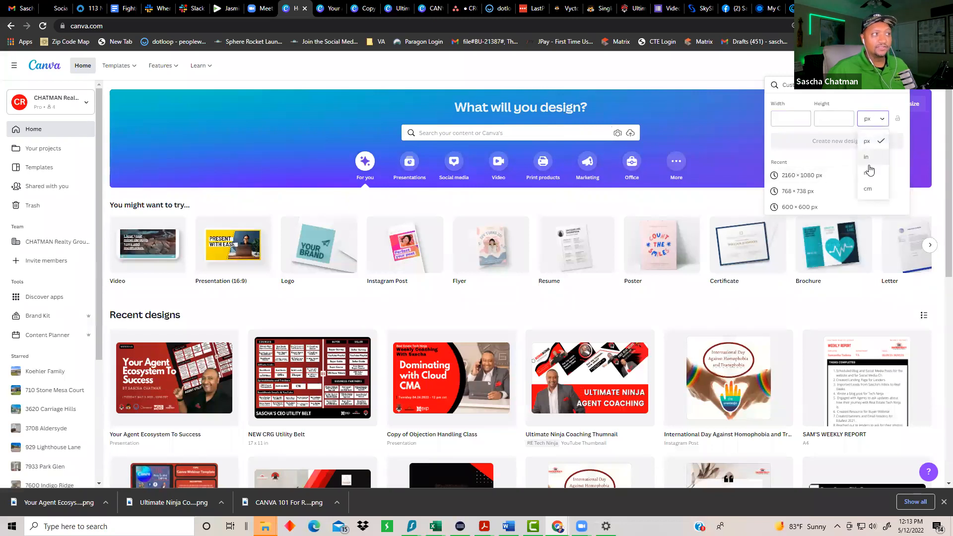
{"action": "left_click", "coordinate": [834, 147]}
{"action": "left_click", "coordinate": [785, 121]}
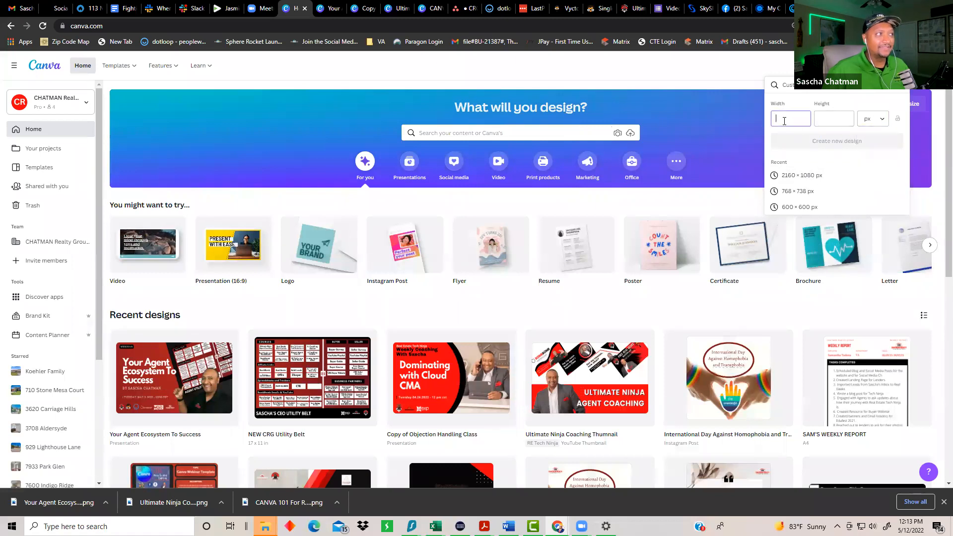
{"action": "type", "text": "1280"}
{"action": "key", "text": "Tab"}
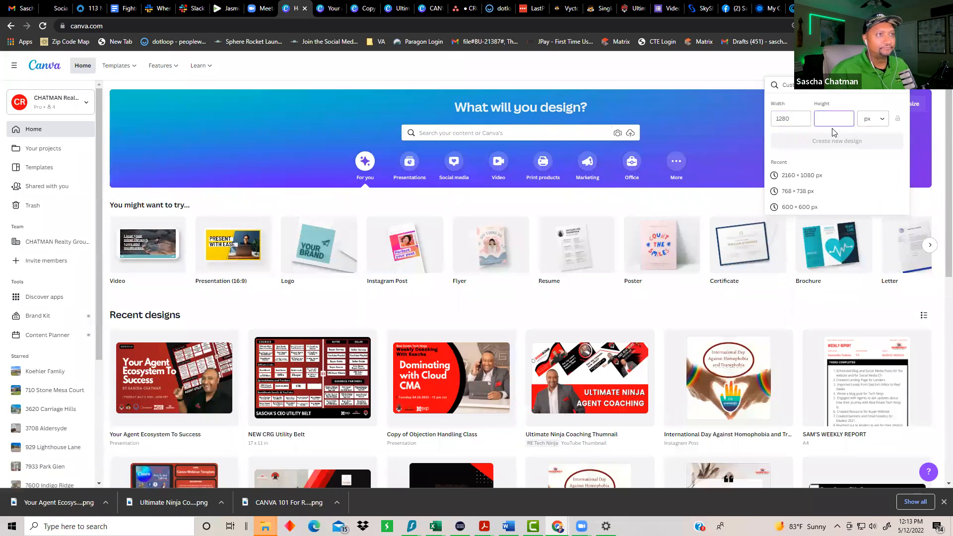
{"action": "type", "text": "20"}
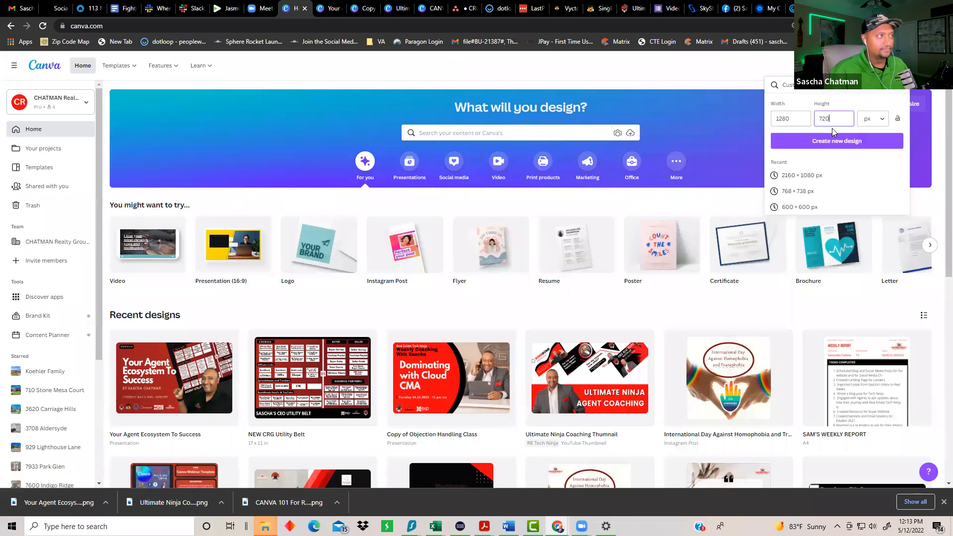
{"action": "left_click", "coordinate": [797, 191]}
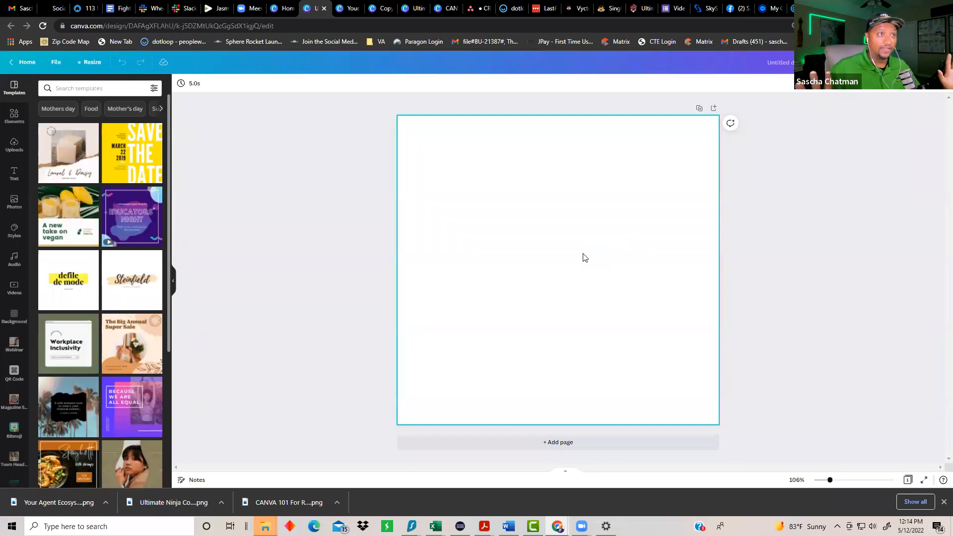
{"action": "left_click", "coordinate": [285, 9]}
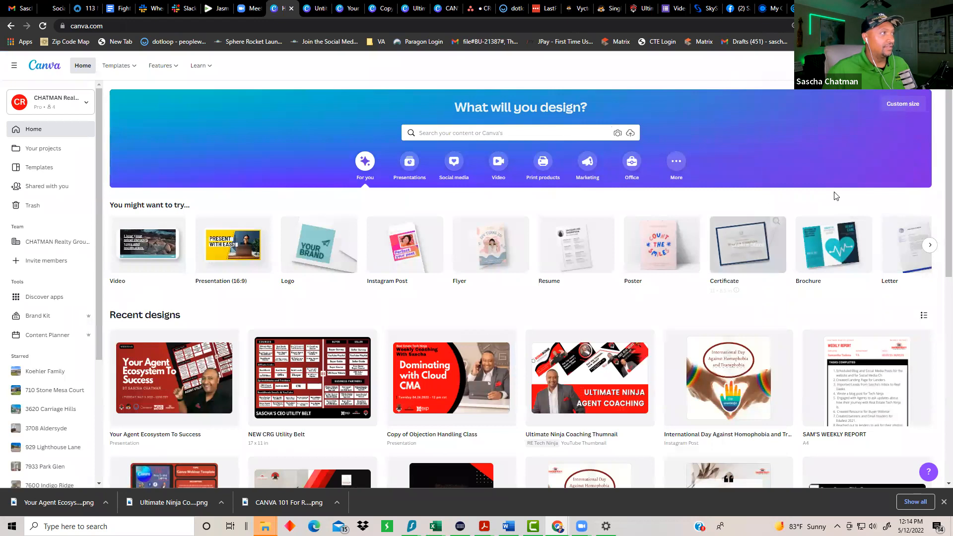
Step: Create a 1080 × 1080 px Instagram Post from the new-design size options
{"action": "left_click", "coordinate": [902, 104]}
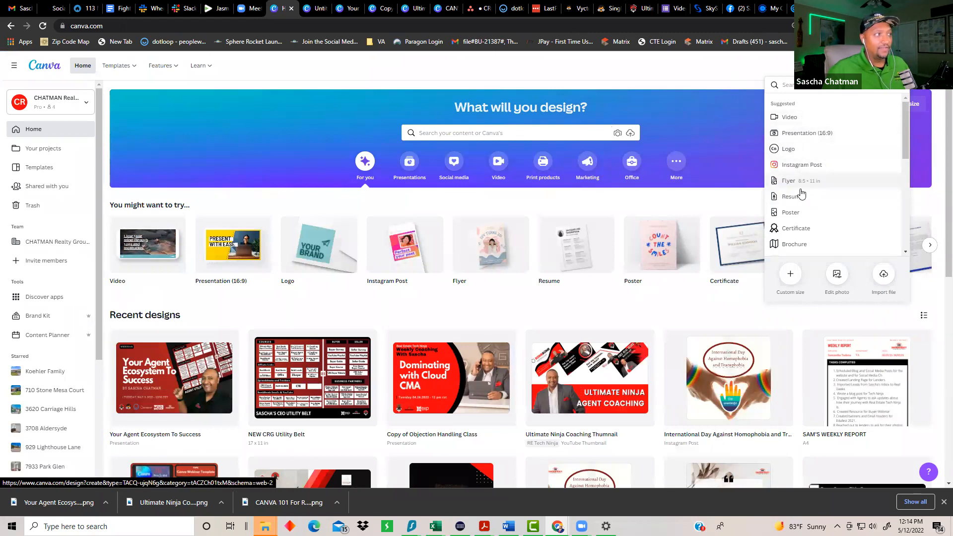
{"action": "scroll", "coordinate": [800, 191], "scroll_direction": "down", "scroll_amount": 3}
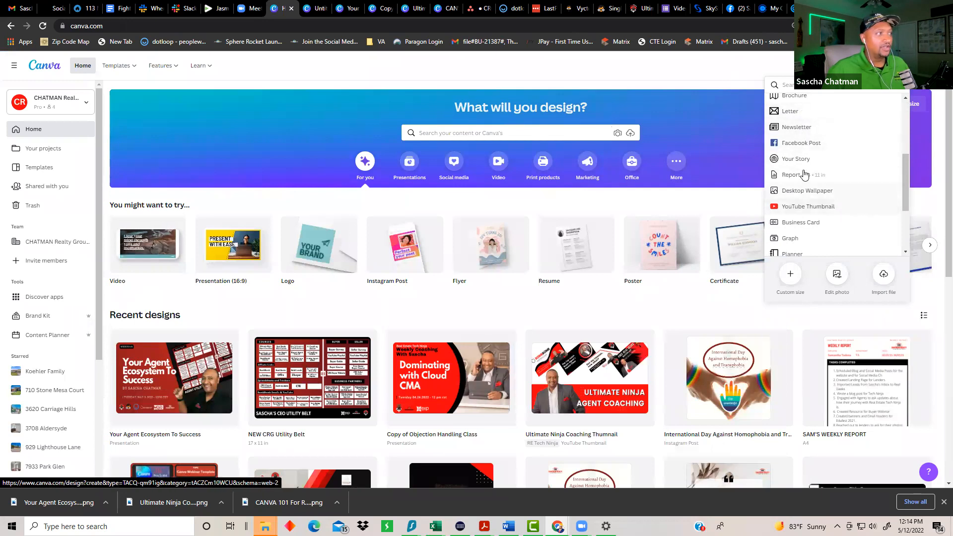
{"action": "scroll", "coordinate": [809, 164], "scroll_direction": "down", "scroll_amount": 2}
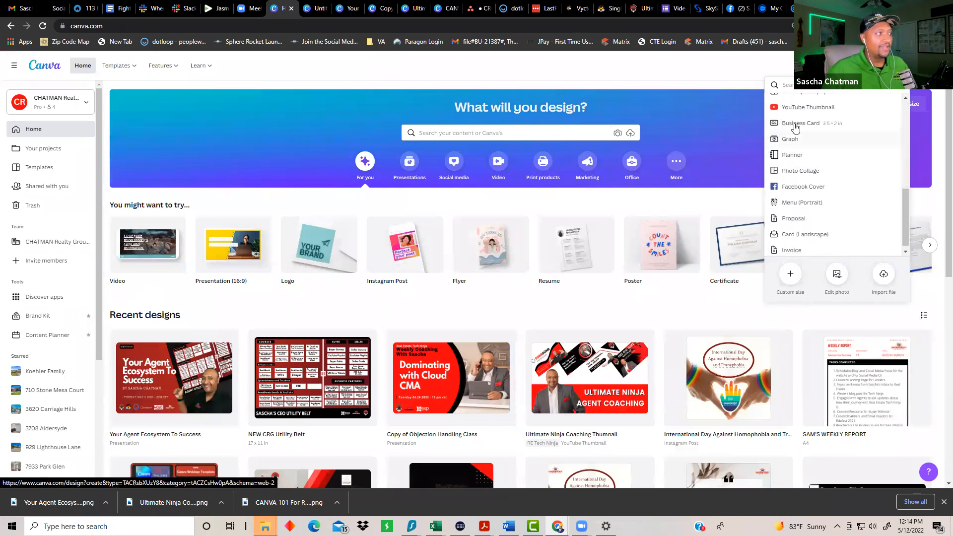
{"action": "scroll", "coordinate": [800, 163], "scroll_direction": "down", "scroll_amount": 1}
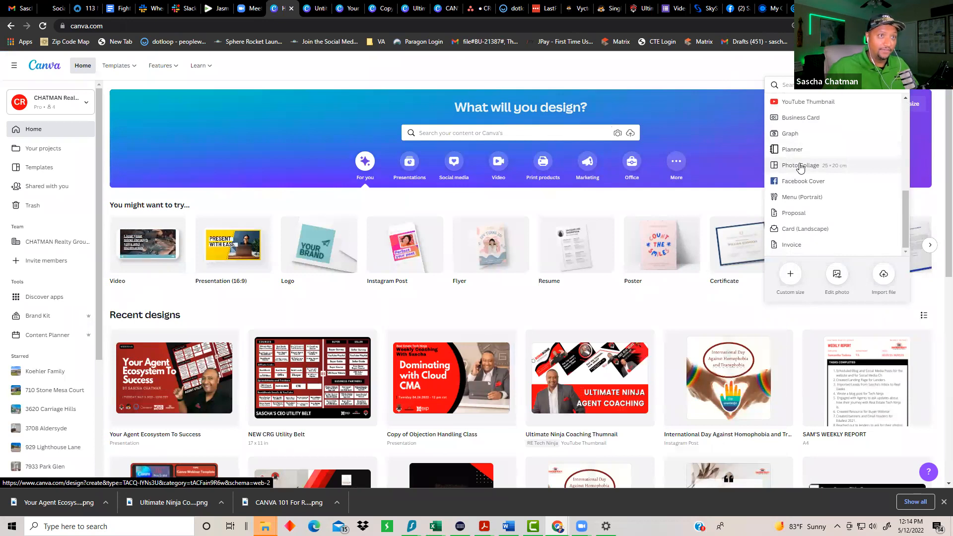
{"action": "scroll", "coordinate": [809, 184], "scroll_direction": "up", "scroll_amount": 4}
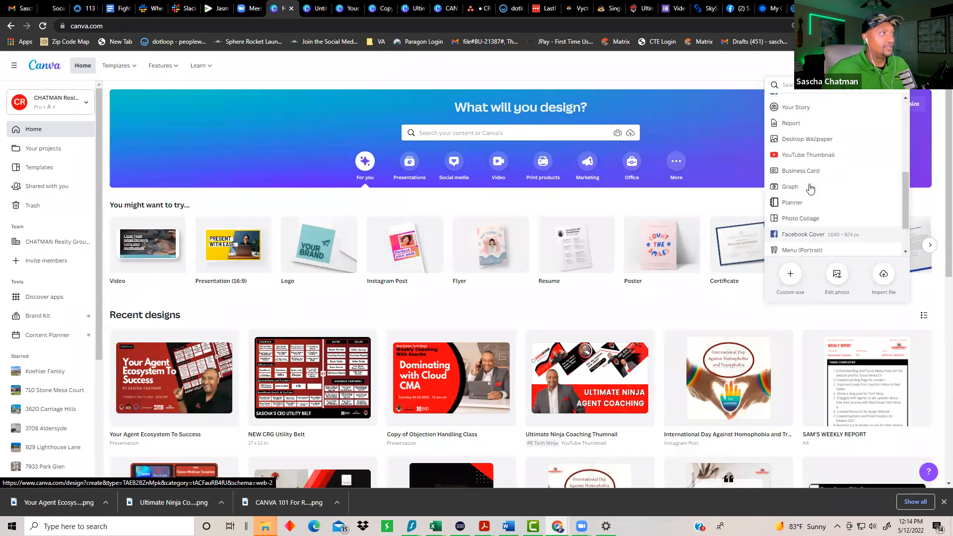
{"action": "scroll", "coordinate": [822, 217], "scroll_direction": "up", "scroll_amount": 5}
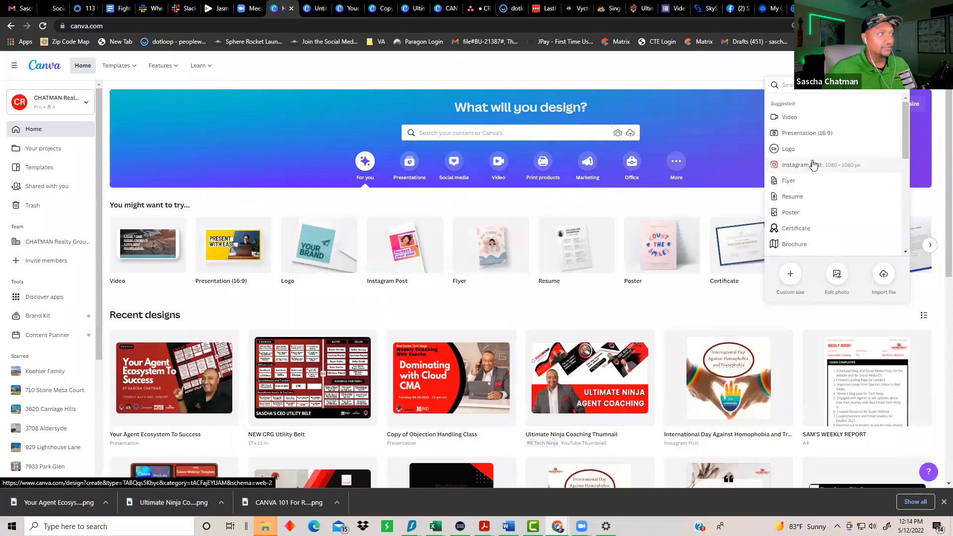
{"action": "left_click", "coordinate": [813, 165]}
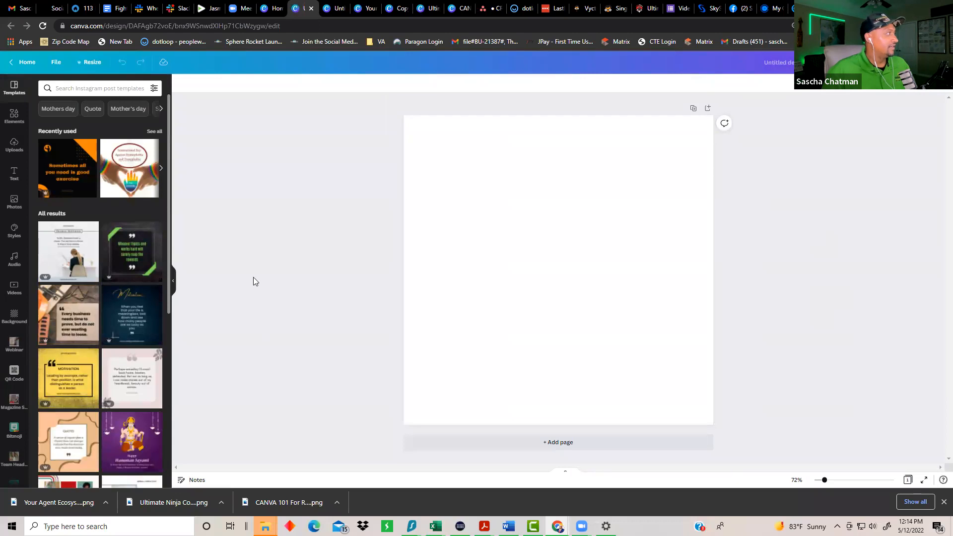
Step: Apply the two-over-one grid layout from the Elements Grids collection to the page
{"action": "left_click", "coordinate": [14, 116]}
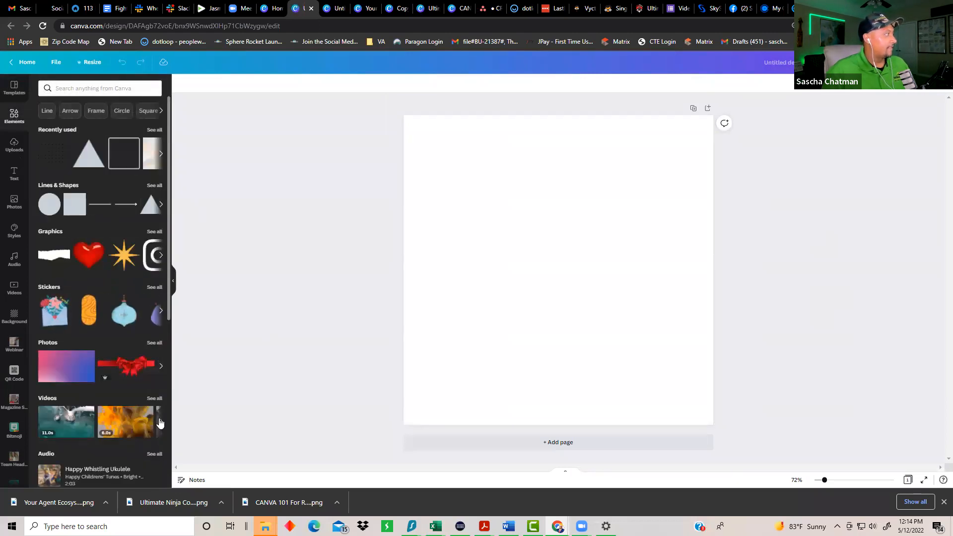
{"action": "scroll", "coordinate": [144, 402], "scroll_direction": "down", "scroll_amount": 2}
{"action": "scroll", "coordinate": [132, 384], "scroll_direction": "down", "scroll_amount": 4}
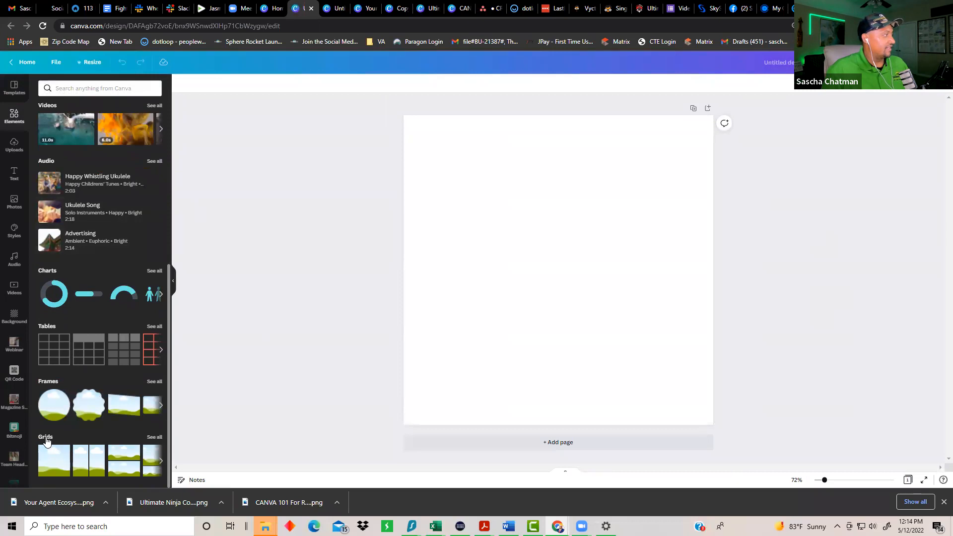
{"action": "left_click", "coordinate": [154, 437]}
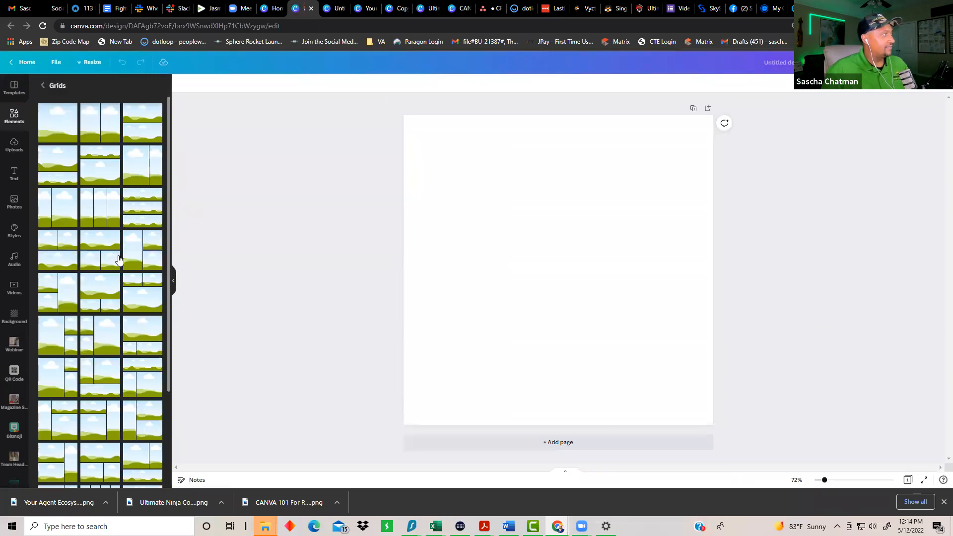
{"action": "left_click", "coordinate": [138, 304]}
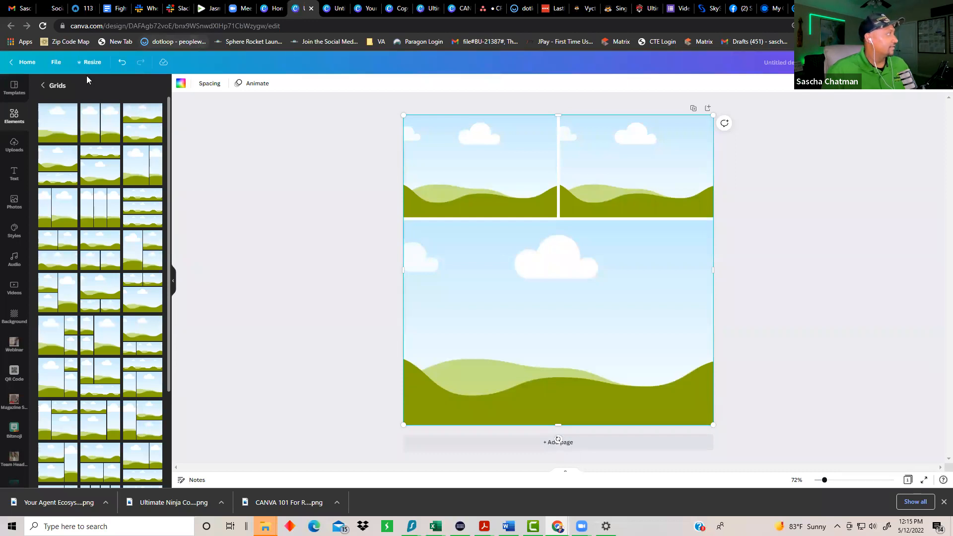
{"action": "left_click", "coordinate": [14, 145]}
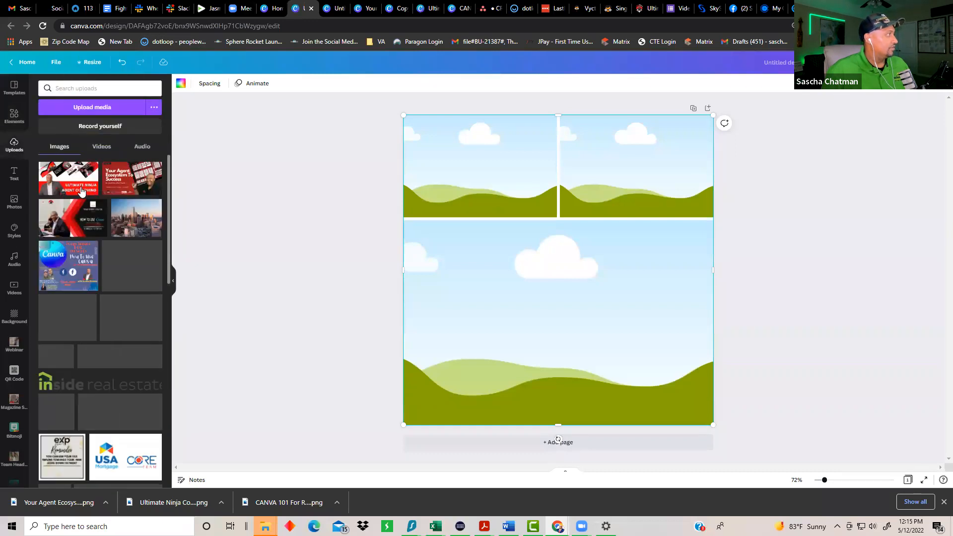
{"action": "scroll", "coordinate": [94, 170], "scroll_direction": "down", "scroll_amount": 3}
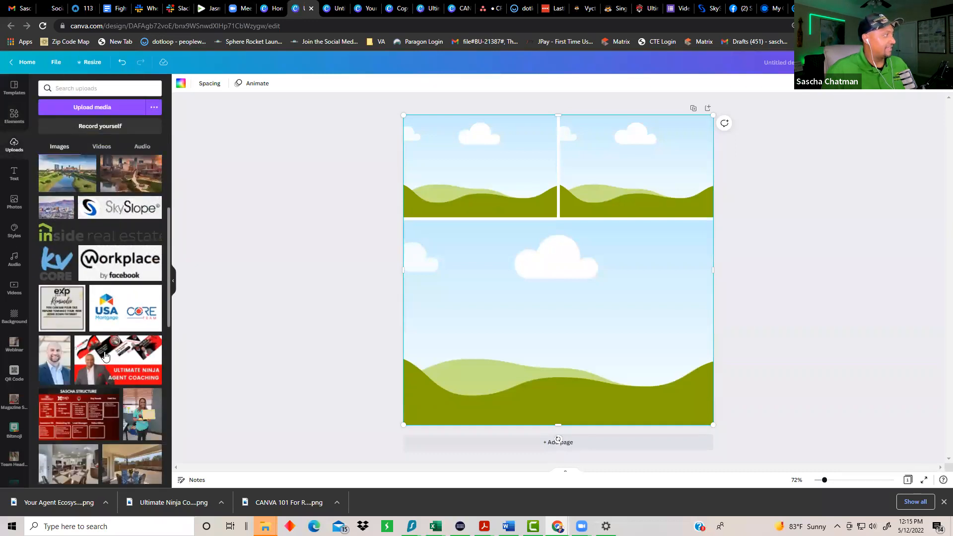
{"action": "scroll", "coordinate": [97, 467], "scroll_direction": "down", "scroll_amount": 1}
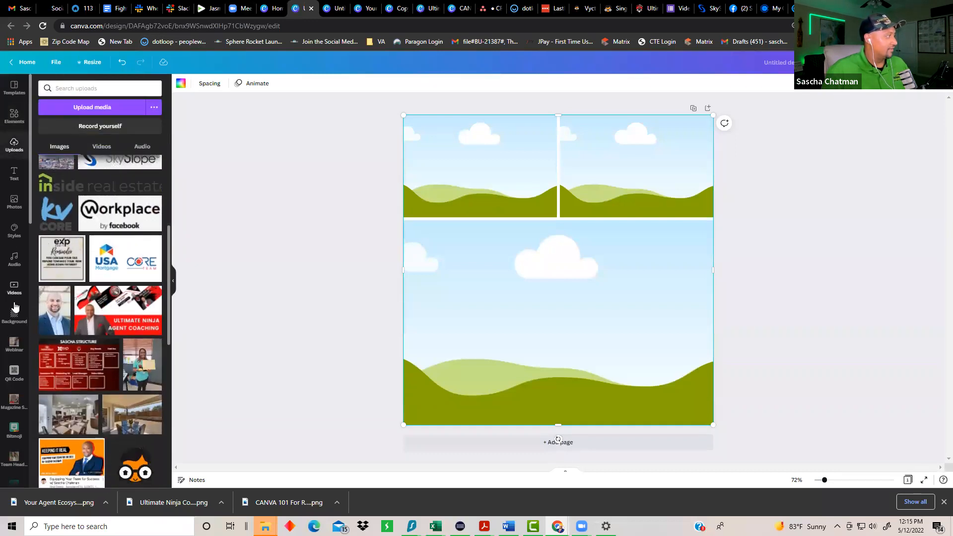
{"action": "scroll", "coordinate": [15, 457], "scroll_direction": "down", "scroll_amount": 2}
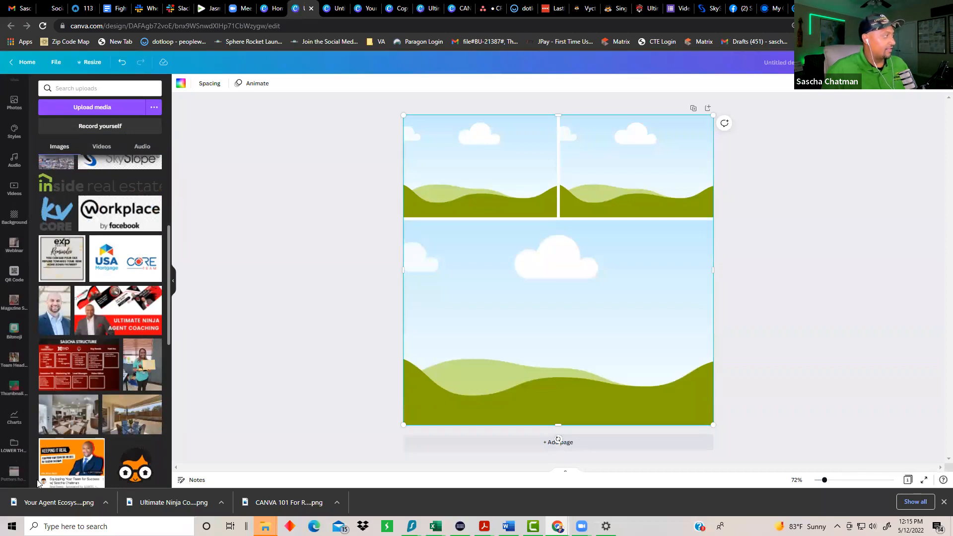
{"action": "scroll", "coordinate": [11, 472], "scroll_direction": "down", "scroll_amount": 6}
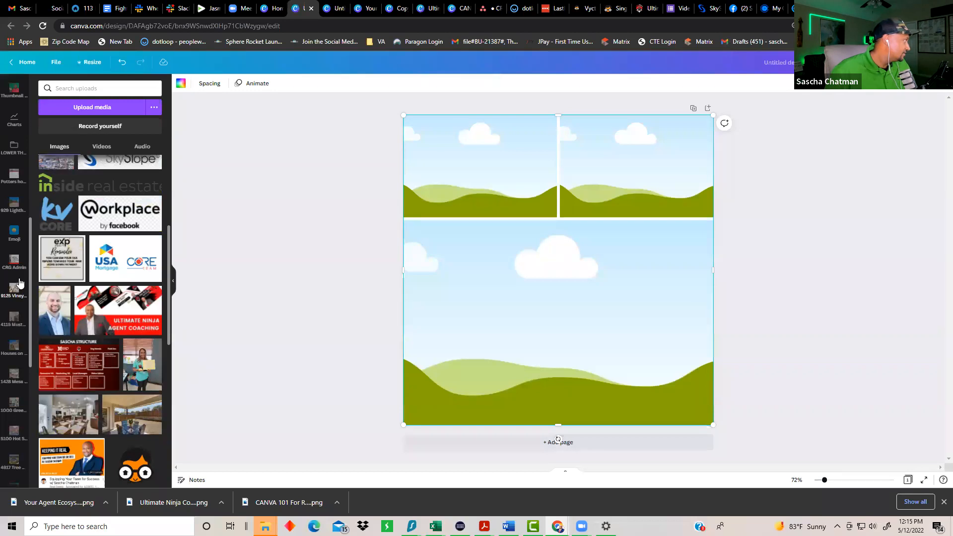
{"action": "scroll", "coordinate": [28, 372], "scroll_direction": "down", "scroll_amount": 3}
{"action": "scroll", "coordinate": [29, 372], "scroll_direction": "down", "scroll_amount": 3}
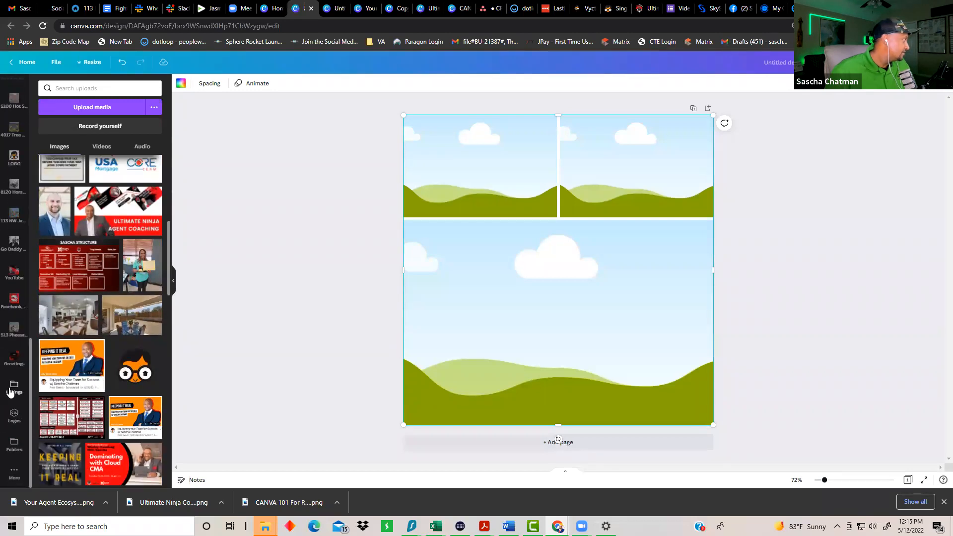
{"action": "left_click", "coordinate": [10, 392]}
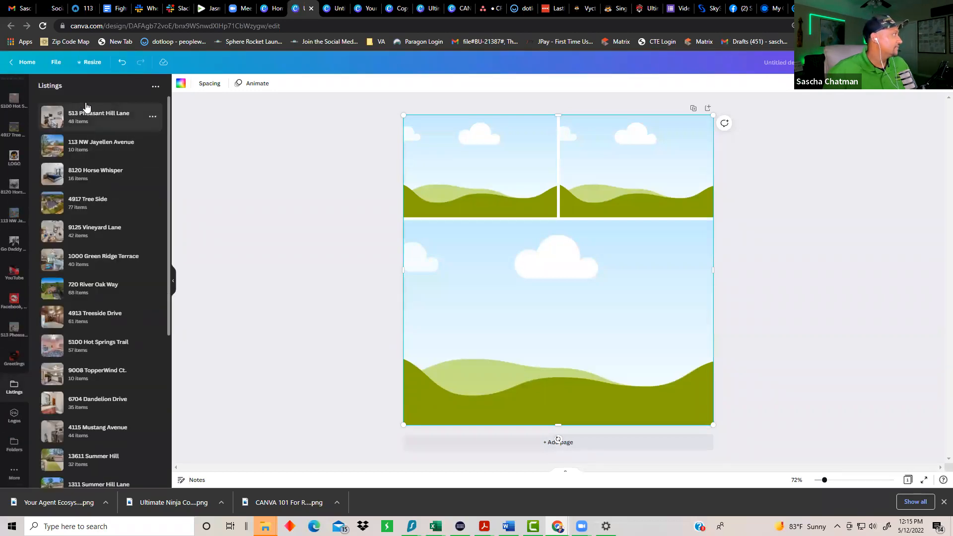
{"action": "left_click", "coordinate": [90, 117]}
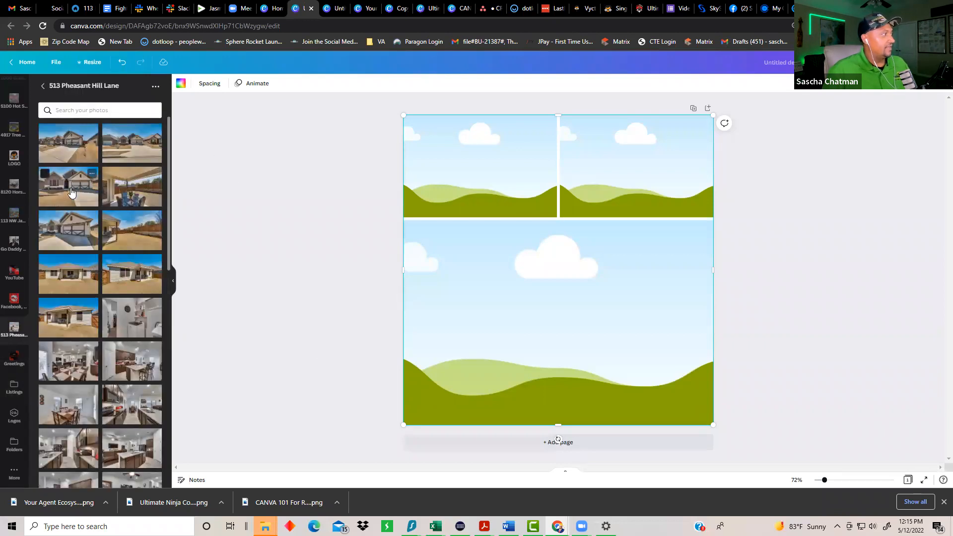
{"action": "left_click_drag", "start_coordinate": [70, 193], "coordinate": [529, 351]}
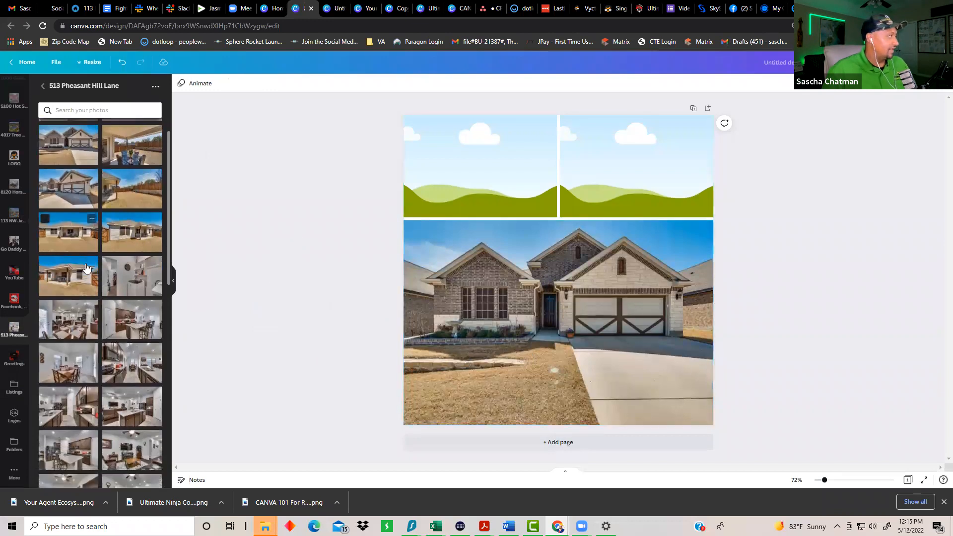
Step: Put the living-room photo in the top-right frame and the bedroom photo top-left
{"action": "scroll", "coordinate": [67, 268], "scroll_direction": "down", "scroll_amount": 2}
{"action": "scroll", "coordinate": [124, 442], "scroll_direction": "down", "scroll_amount": 1}
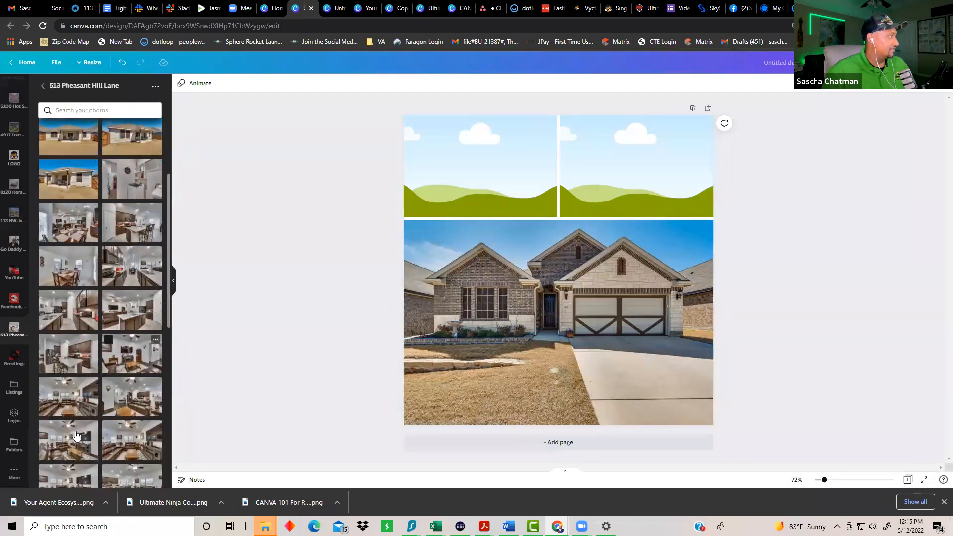
{"action": "left_click_drag", "start_coordinate": [131, 396], "coordinate": [599, 169]}
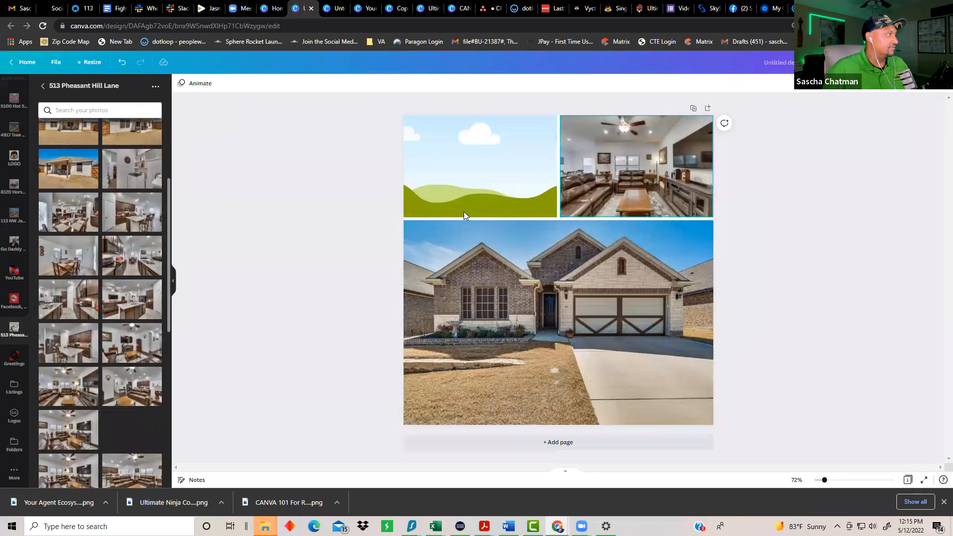
{"action": "scroll", "coordinate": [118, 395], "scroll_direction": "down", "scroll_amount": 2}
{"action": "scroll", "coordinate": [118, 395], "scroll_direction": "down", "scroll_amount": 4}
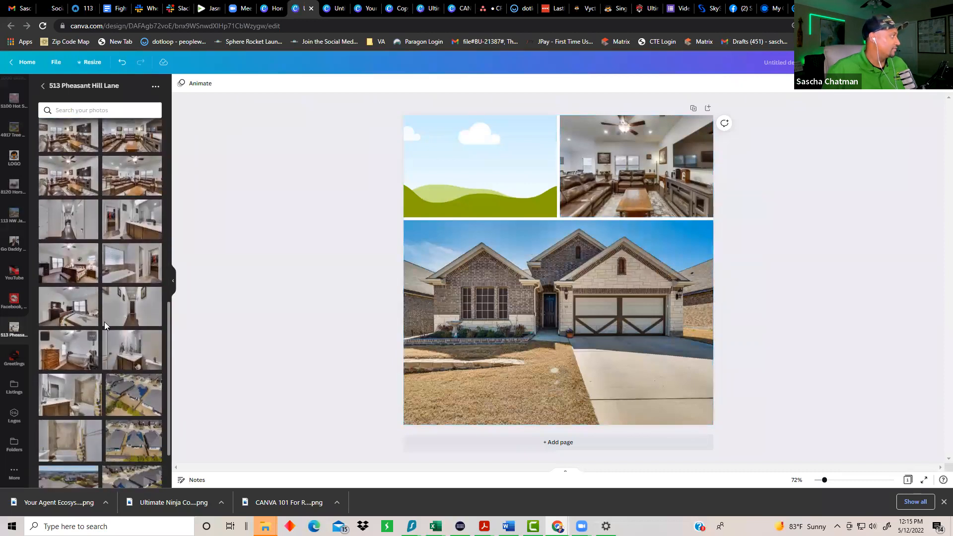
{"action": "left_click_drag", "start_coordinate": [75, 278], "coordinate": [439, 198]}
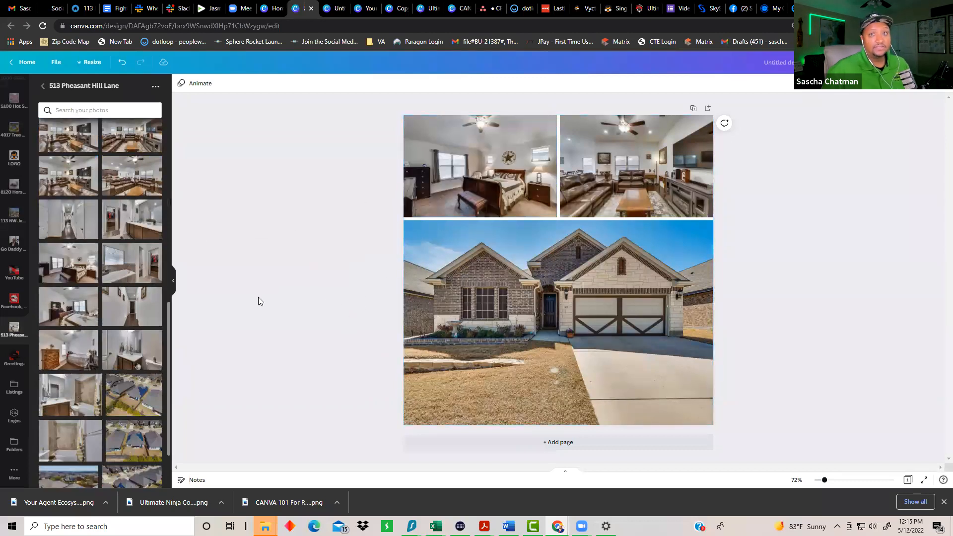
{"action": "left_click", "coordinate": [43, 87]}
{"action": "scroll", "coordinate": [10, 126], "scroll_direction": "up", "scroll_amount": 10}
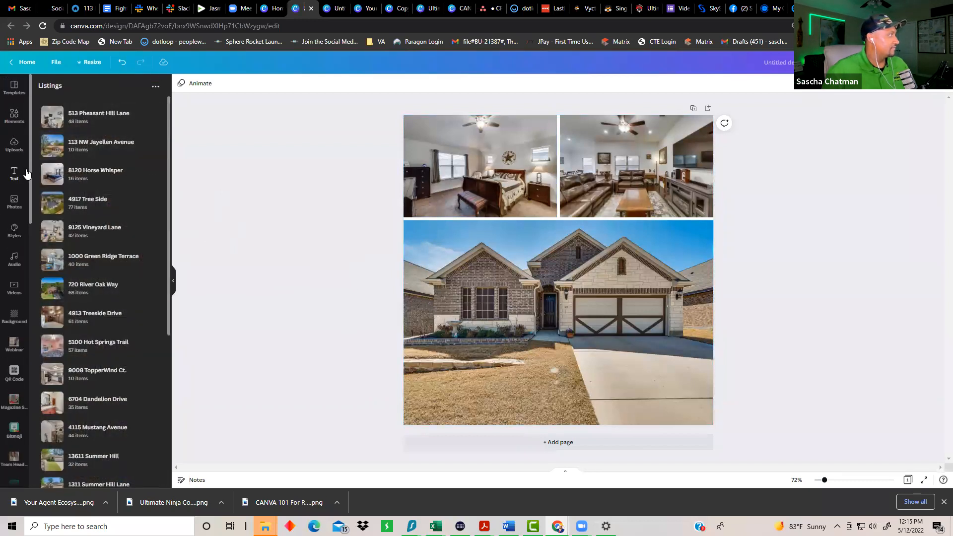
{"action": "left_click", "coordinate": [15, 173]}
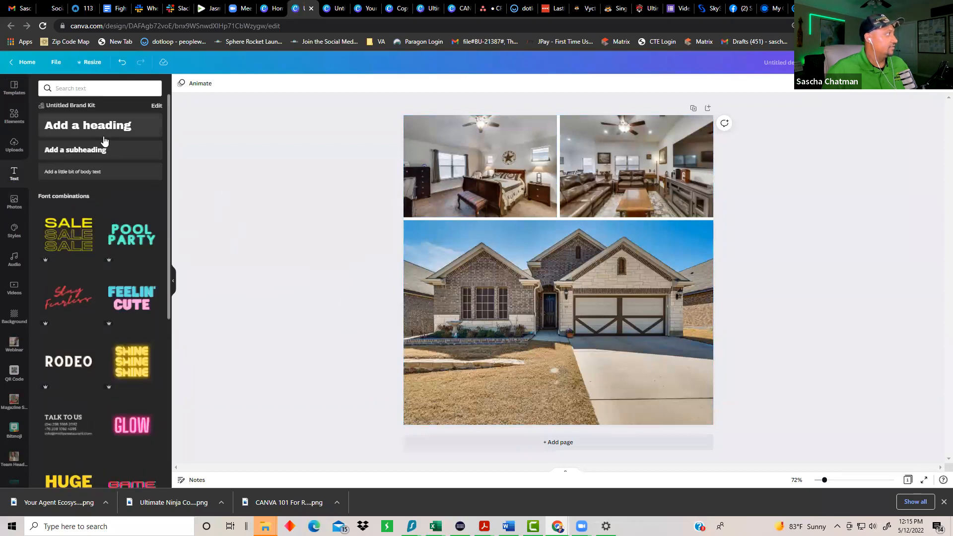
{"action": "left_click", "coordinate": [102, 126]}
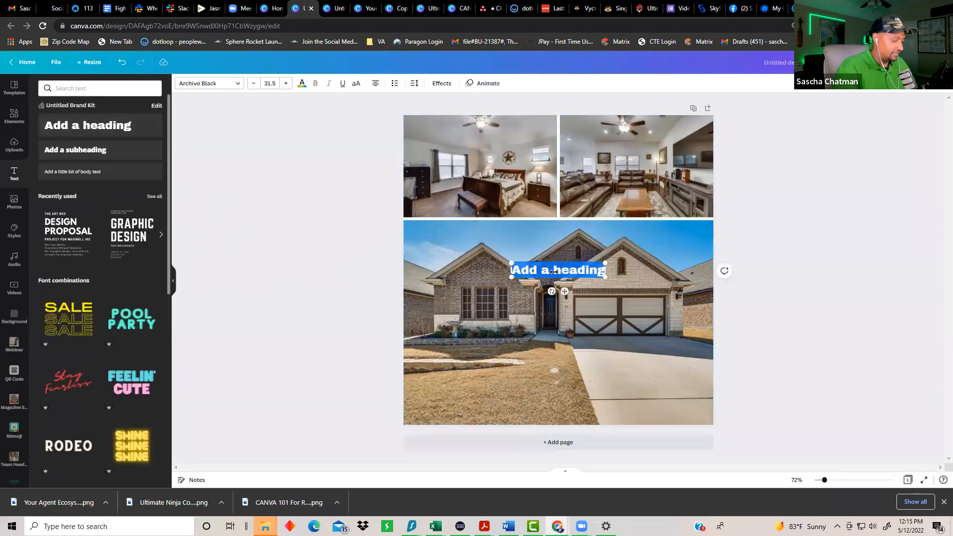
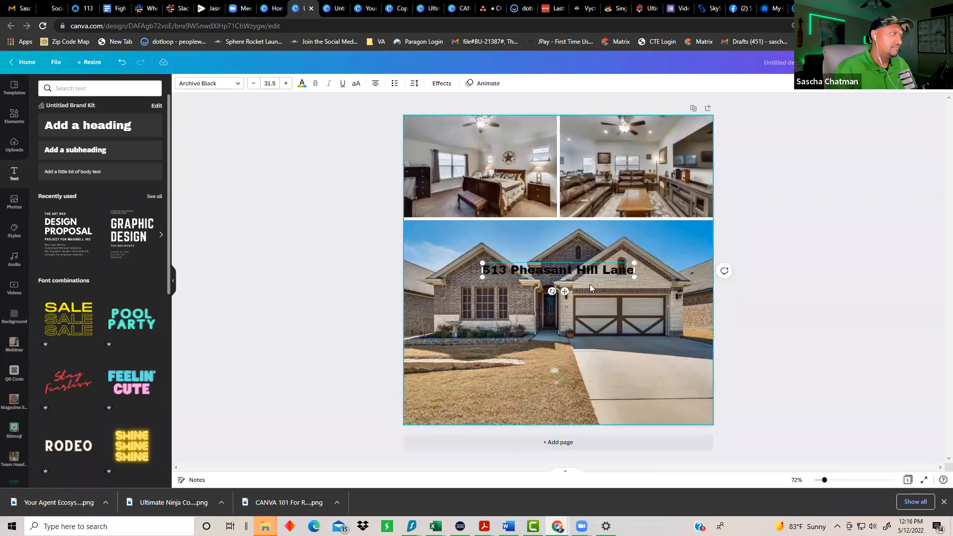
{"action": "double_click", "coordinate": [559, 265]}
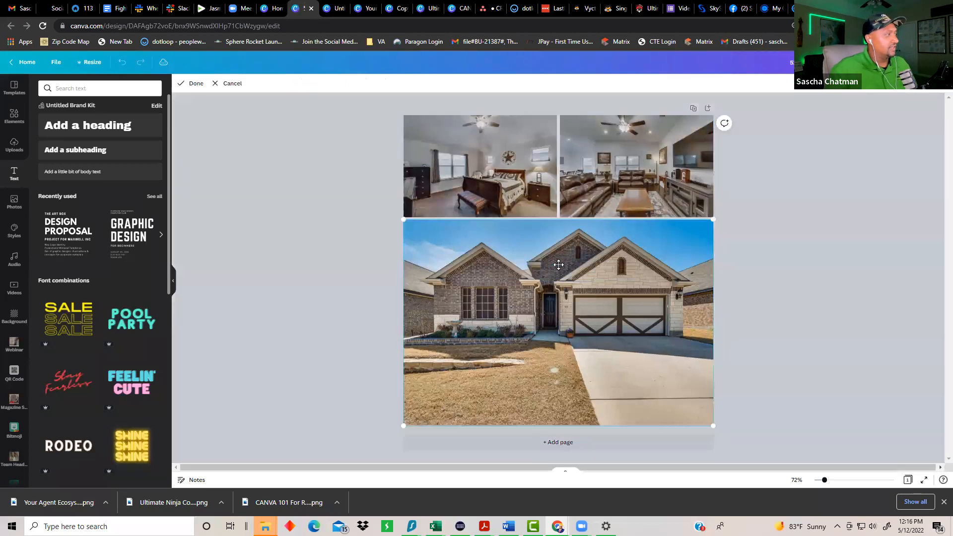
{"action": "left_click", "coordinate": [230, 82]}
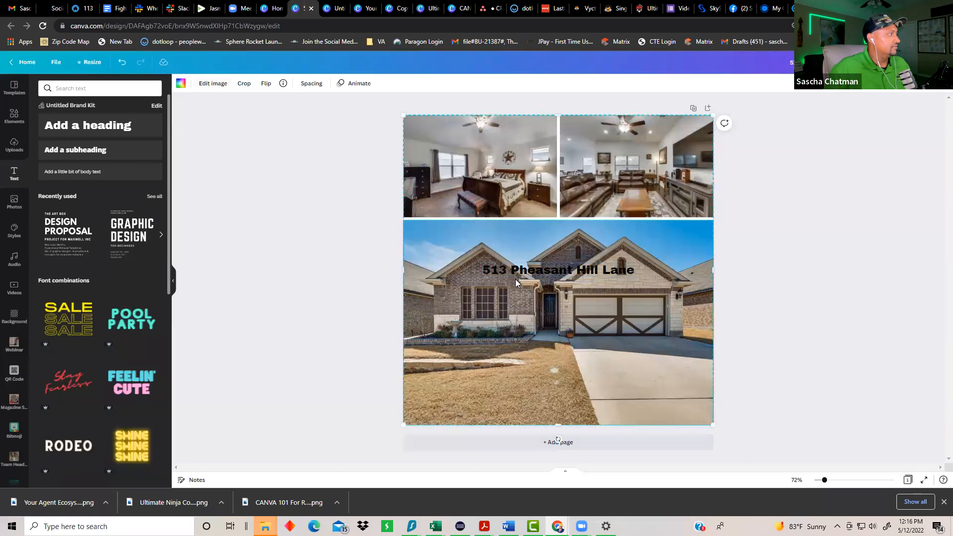
Step: Make the address heading white at size 45.5 and move it near the photo's bottom
{"action": "left_click", "coordinate": [304, 85]}
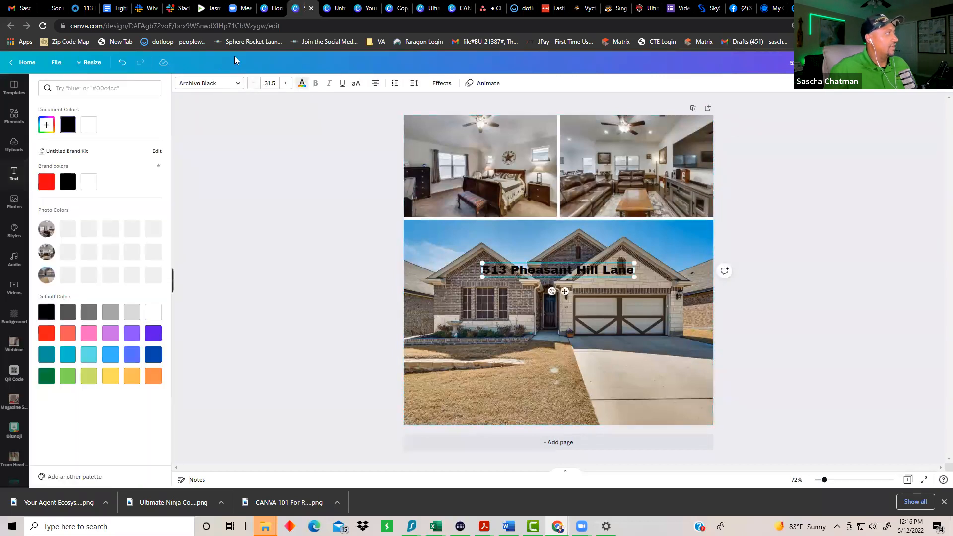
{"action": "left_click", "coordinate": [89, 182]}
{"action": "left_click", "coordinate": [286, 83]}
{"action": "left_click", "coordinate": [285, 84]}
{"action": "left_click", "coordinate": [287, 83]}
{"action": "left_click", "coordinate": [286, 84]}
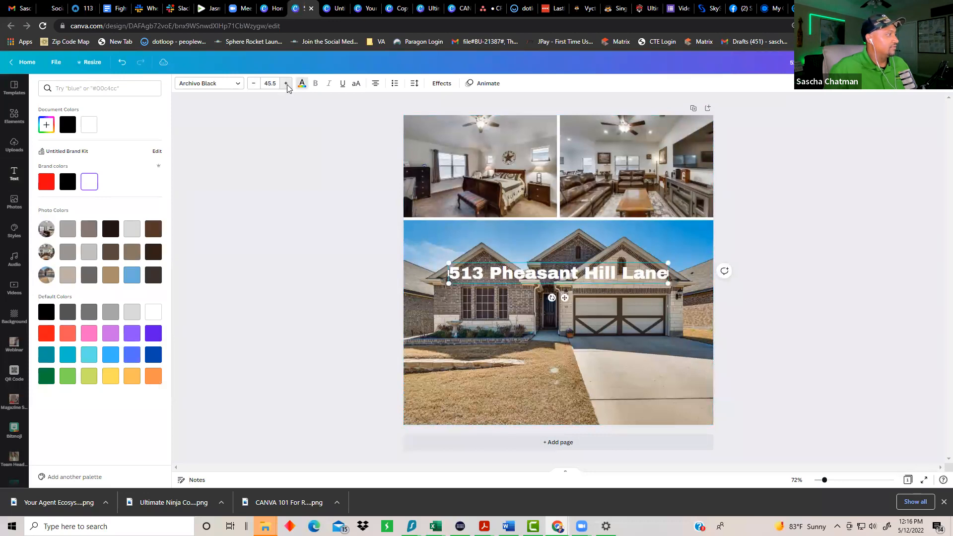
{"action": "left_click_drag", "start_coordinate": [562, 271], "coordinate": [566, 399]}
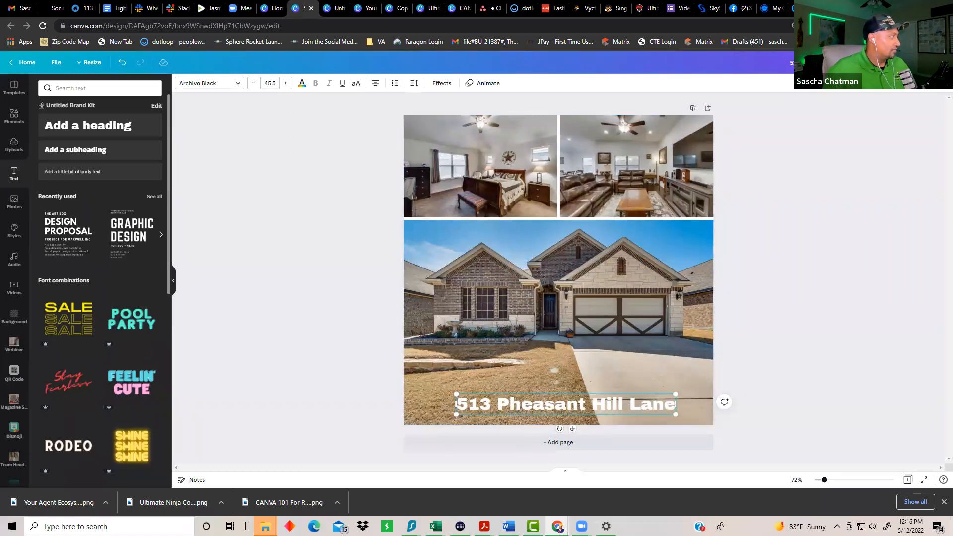
Step: Add the red Chatman Realty Group logo and shrink it into the photo's lower right
{"action": "scroll", "coordinate": [7, 397], "scroll_direction": "down", "scroll_amount": 4}
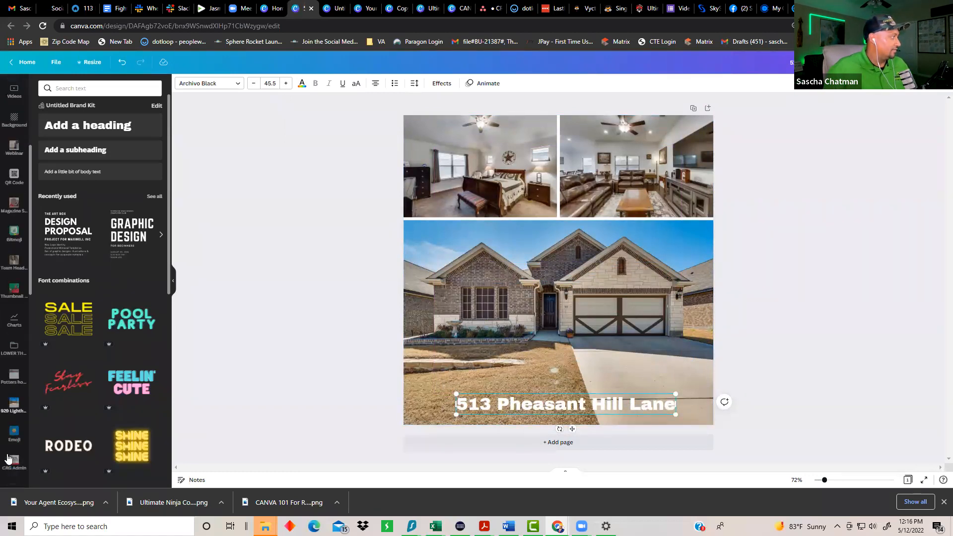
{"action": "scroll", "coordinate": [6, 397], "scroll_direction": "down", "scroll_amount": 10}
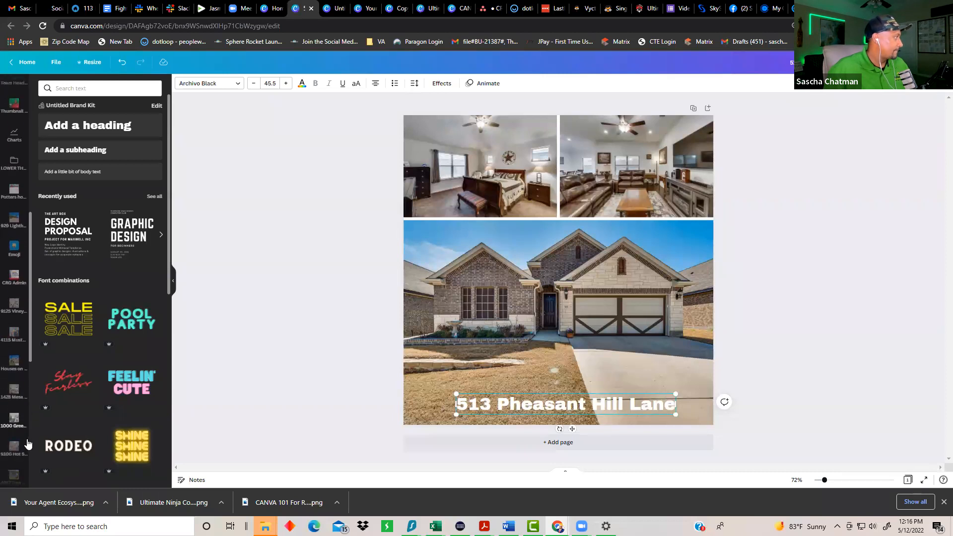
{"action": "left_click", "coordinate": [6, 416]}
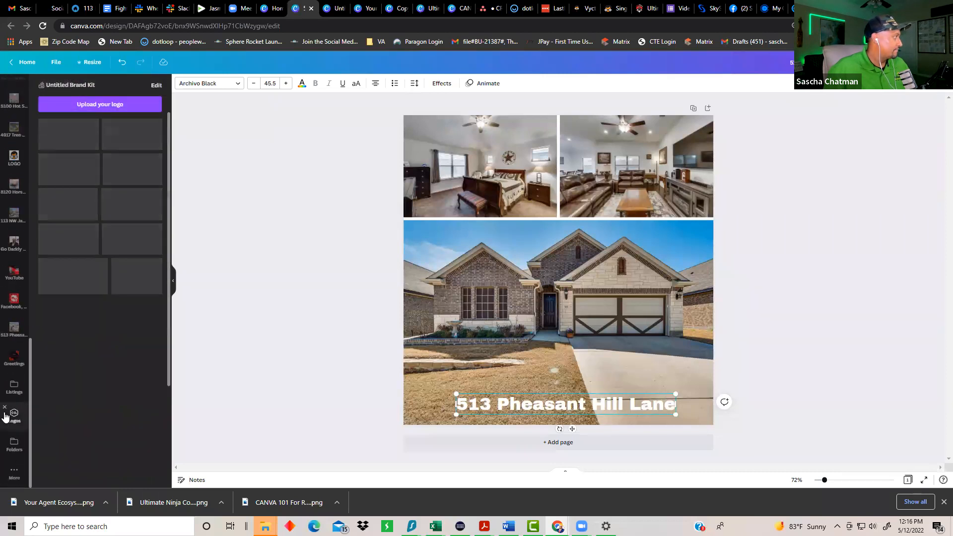
{"action": "scroll", "coordinate": [145, 349], "scroll_direction": "down", "scroll_amount": 4}
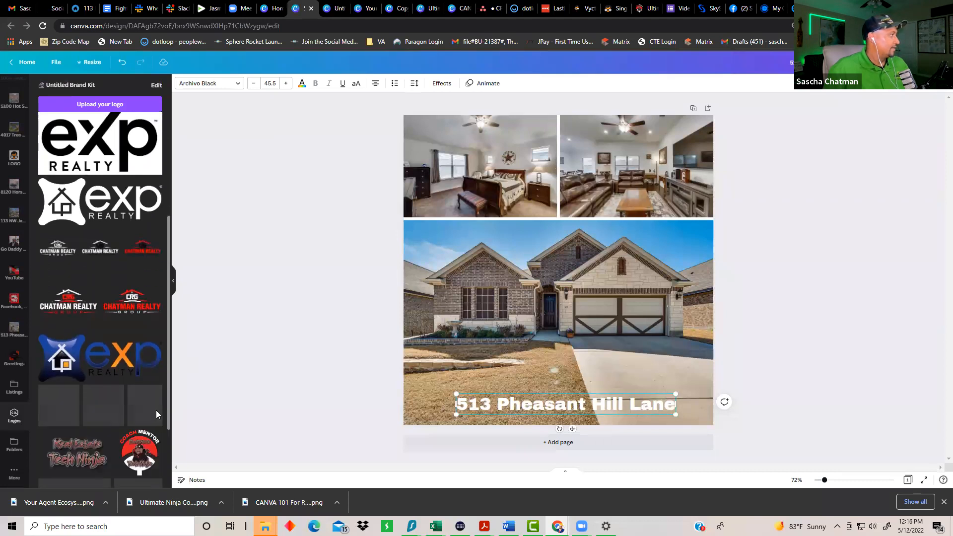
{"action": "left_click", "coordinate": [132, 293]}
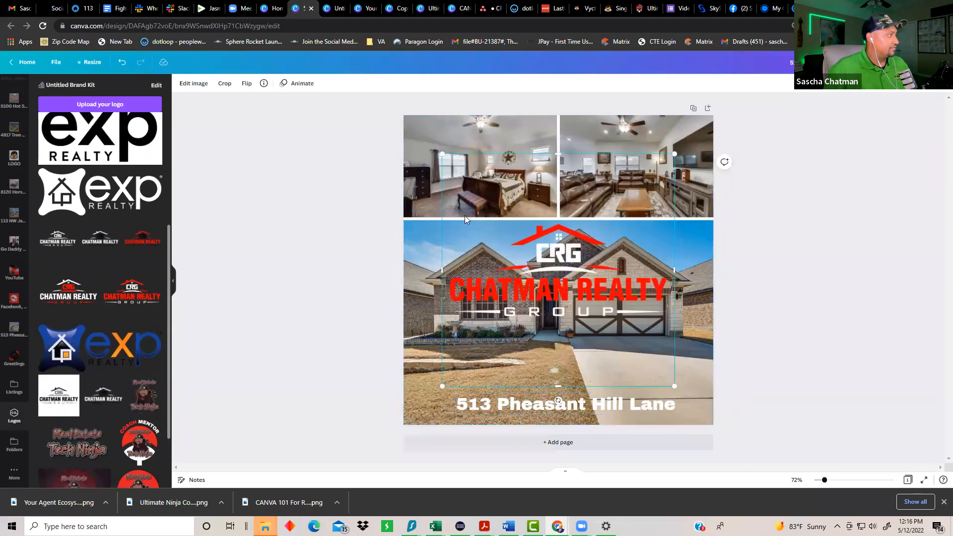
{"action": "left_click_drag", "start_coordinate": [443, 155], "coordinate": [599, 310]}
{"action": "left_click_drag", "start_coordinate": [640, 362], "coordinate": [642, 363]}
{"action": "left_click", "coordinate": [123, 63]}
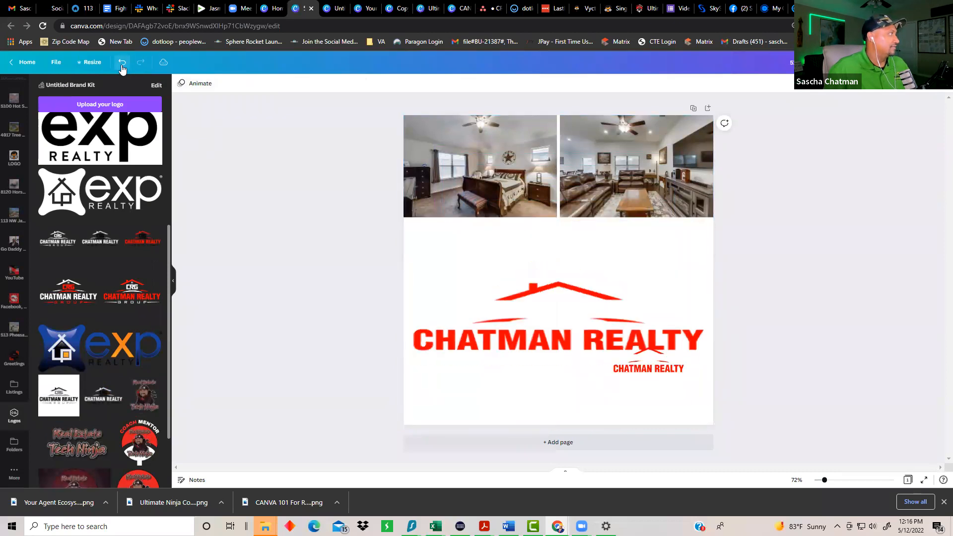
{"action": "left_click_drag", "start_coordinate": [642, 357], "coordinate": [644, 360]}
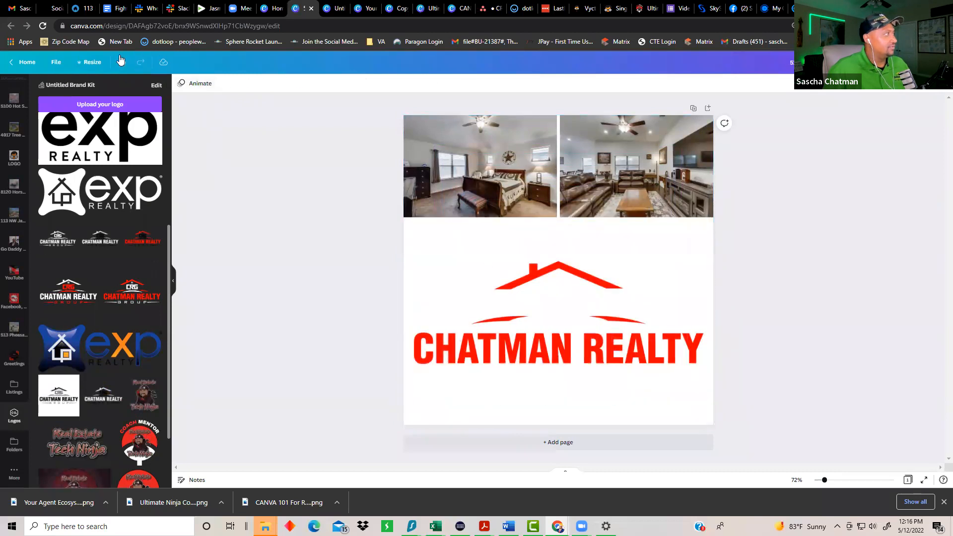
{"action": "left_click", "coordinate": [120, 61]}
{"action": "left_click", "coordinate": [638, 354]}
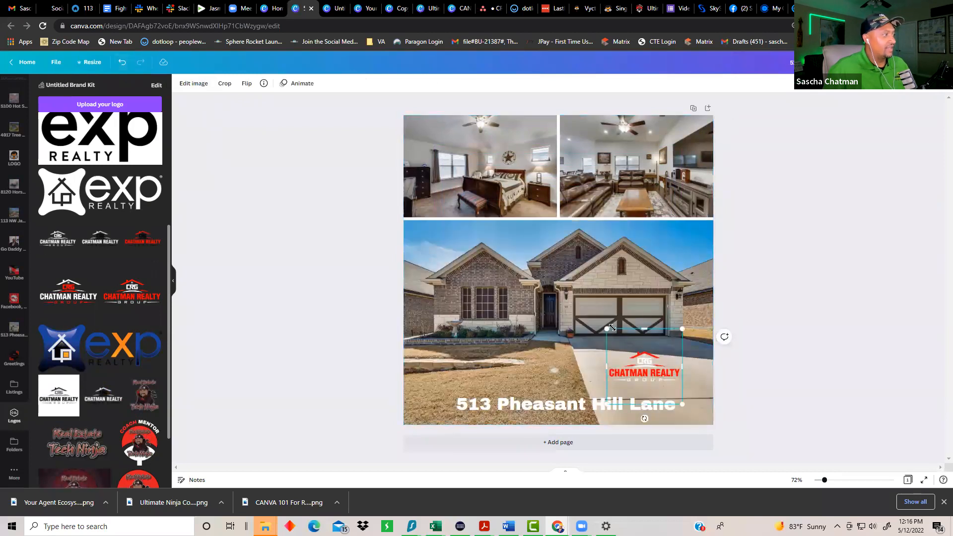
{"action": "left_click_drag", "start_coordinate": [611, 327], "coordinate": [616, 338]}
{"action": "left_click", "coordinate": [279, 297]}
Step: Add the white eXp logo and size it at the house photo's lower left
{"action": "left_click", "coordinate": [113, 199]}
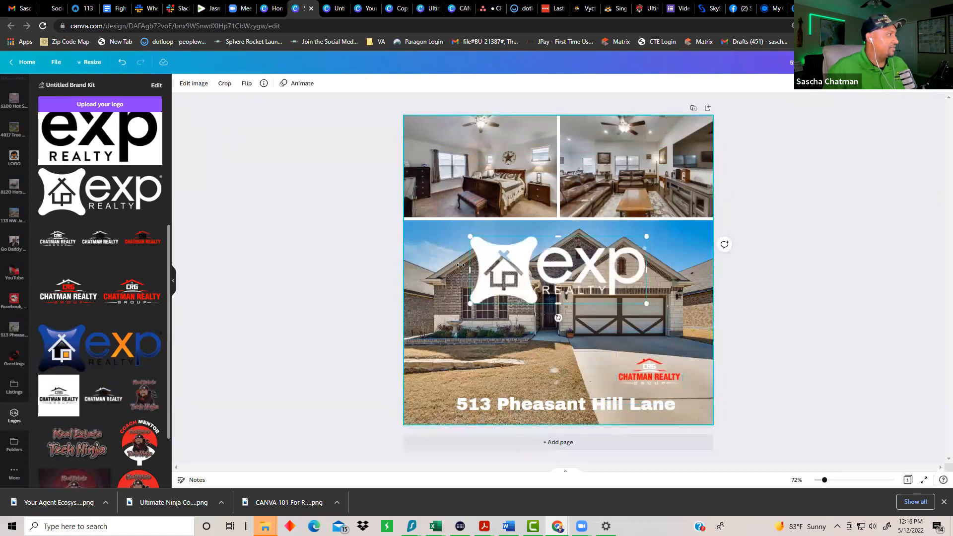
{"action": "left_click_drag", "start_coordinate": [615, 253], "coordinate": [533, 262]}
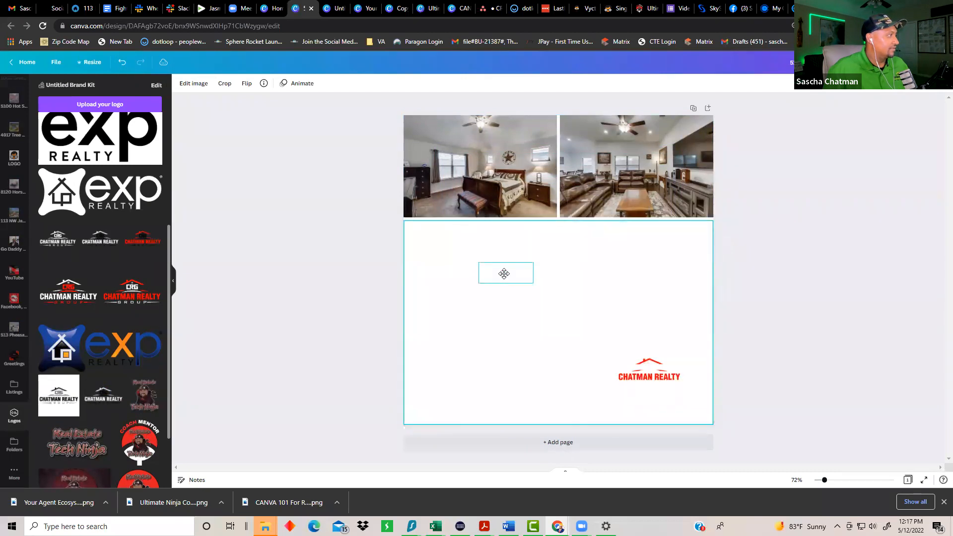
{"action": "left_click", "coordinate": [489, 294]}
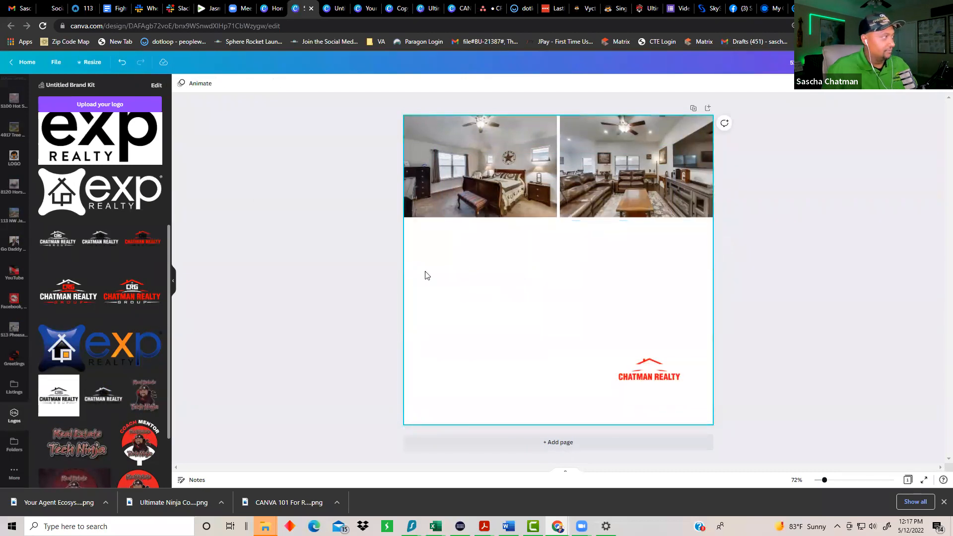
{"action": "left_click", "coordinate": [122, 63]}
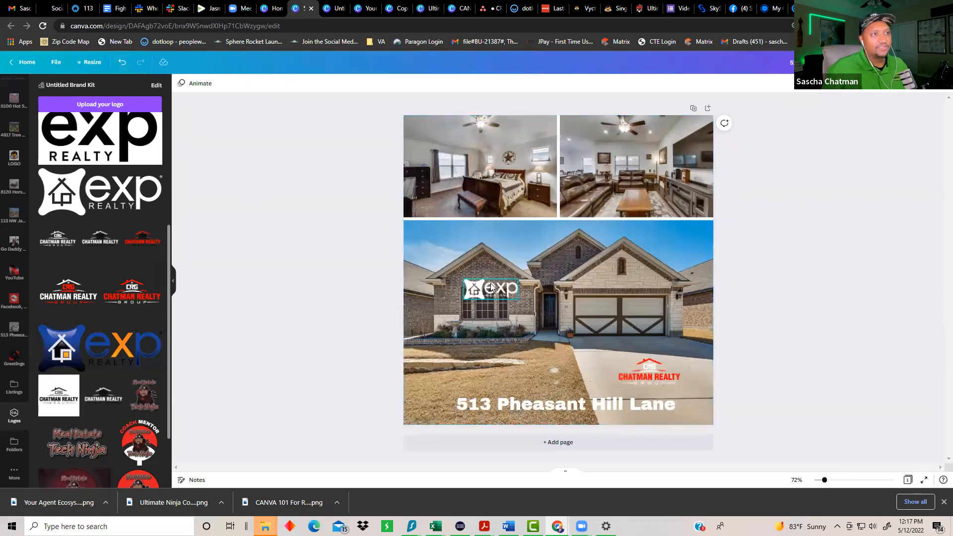
{"action": "left_click", "coordinate": [466, 296]}
{"action": "left_click_drag", "start_coordinate": [465, 296], "coordinate": [407, 321]}
{"action": "left_click_drag", "start_coordinate": [515, 323], "coordinate": [696, 389]}
{"action": "left_click_drag", "start_coordinate": [698, 280], "coordinate": [486, 358]}
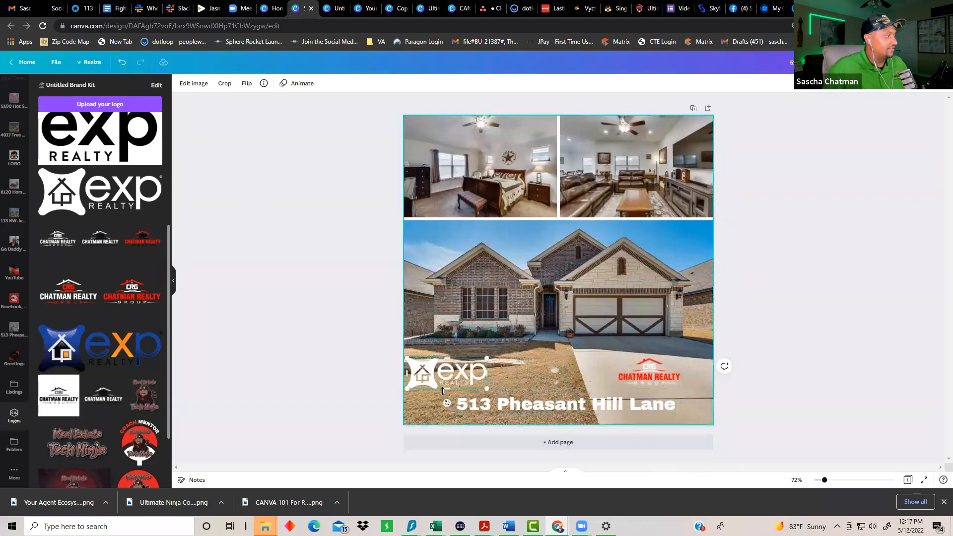
{"action": "left_click_drag", "start_coordinate": [410, 360], "coordinate": [433, 369]}
{"action": "left_click", "coordinate": [339, 385]}
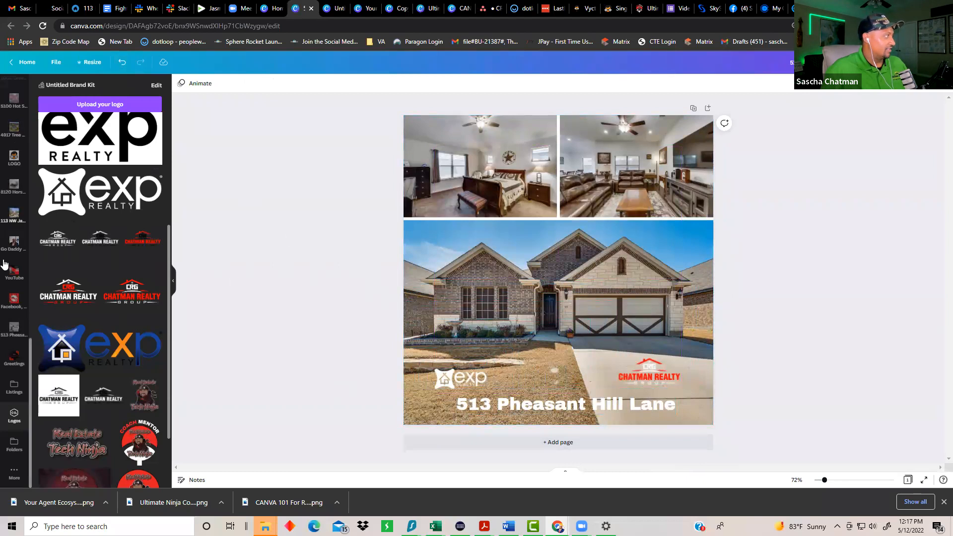
Step: Search the project folders for 'headshot' and open the Team Headshots folder
{"action": "left_click", "coordinate": [13, 443]}
{"action": "scroll", "coordinate": [96, 241], "scroll_direction": "down", "scroll_amount": 6}
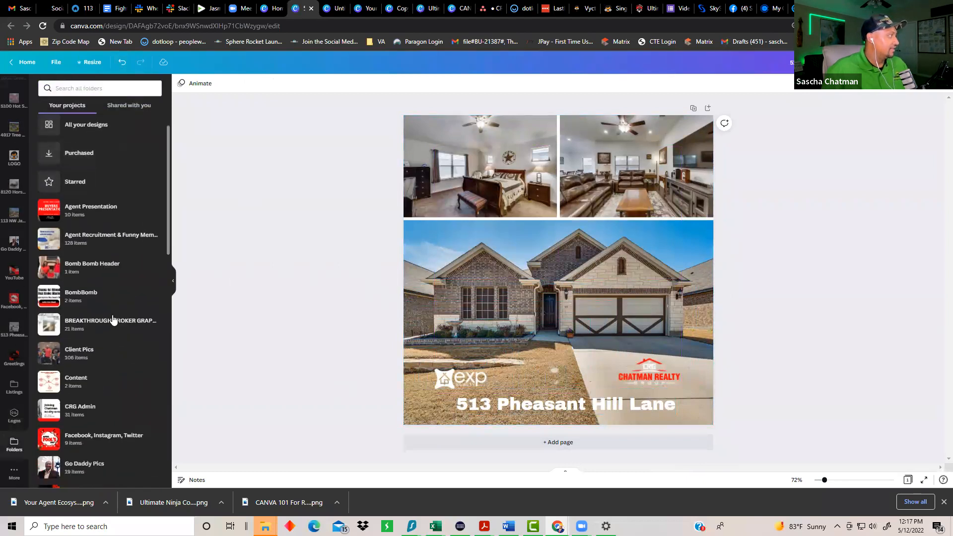
{"action": "scroll", "coordinate": [92, 286], "scroll_direction": "down", "scroll_amount": 6}
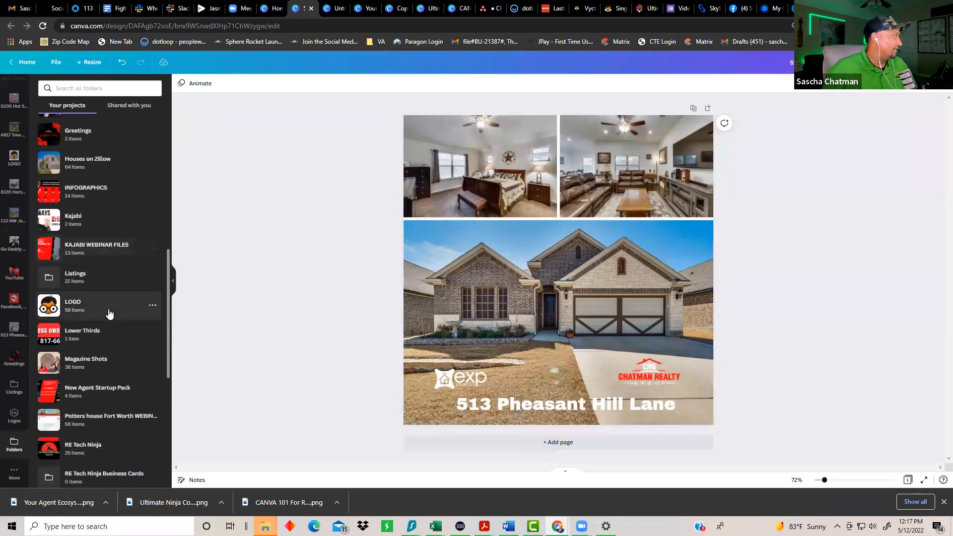
{"action": "scroll", "coordinate": [128, 357], "scroll_direction": "down", "scroll_amount": 3}
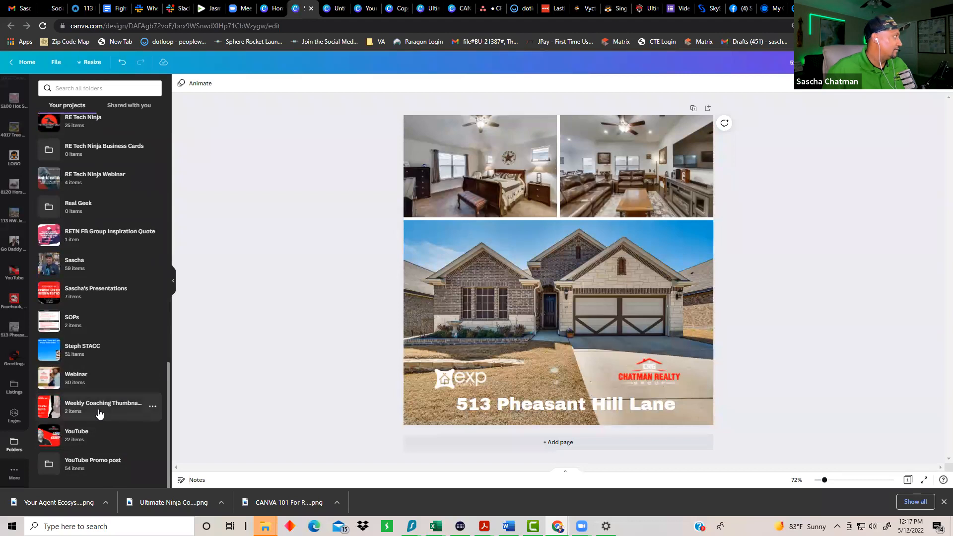
{"action": "scroll", "coordinate": [95, 402], "scroll_direction": "up", "scroll_amount": 5}
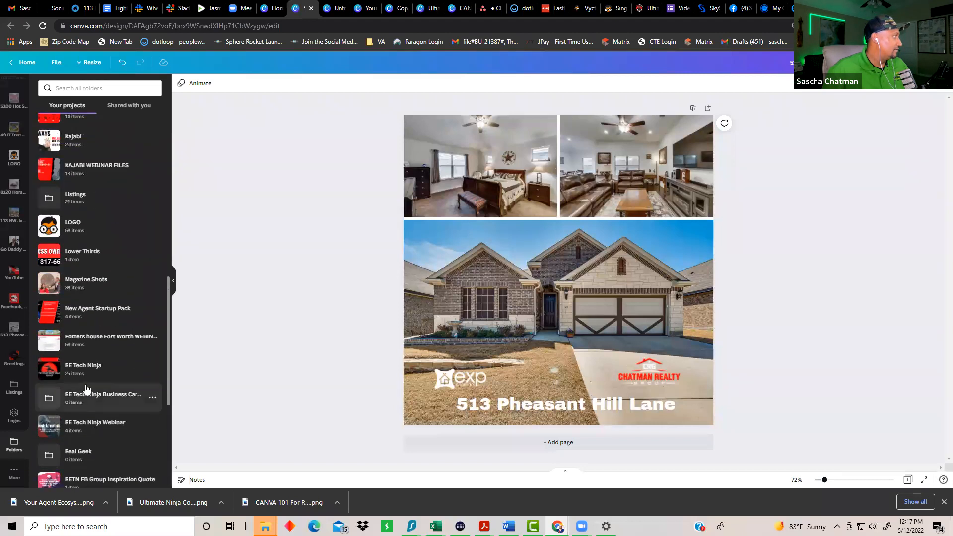
{"action": "scroll", "coordinate": [86, 388], "scroll_direction": "up", "scroll_amount": 6}
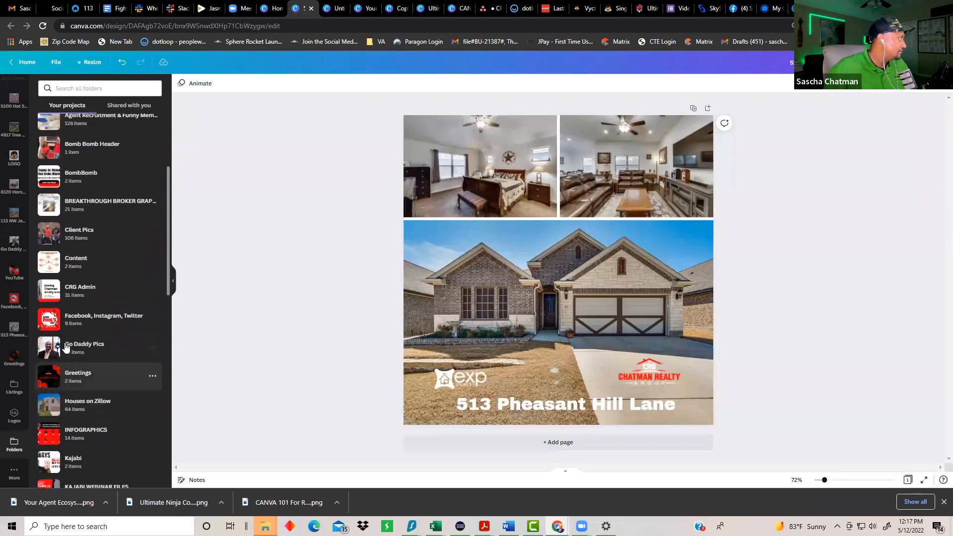
{"action": "scroll", "coordinate": [66, 346], "scroll_direction": "up", "scroll_amount": 3}
{"action": "left_click", "coordinate": [68, 88]}
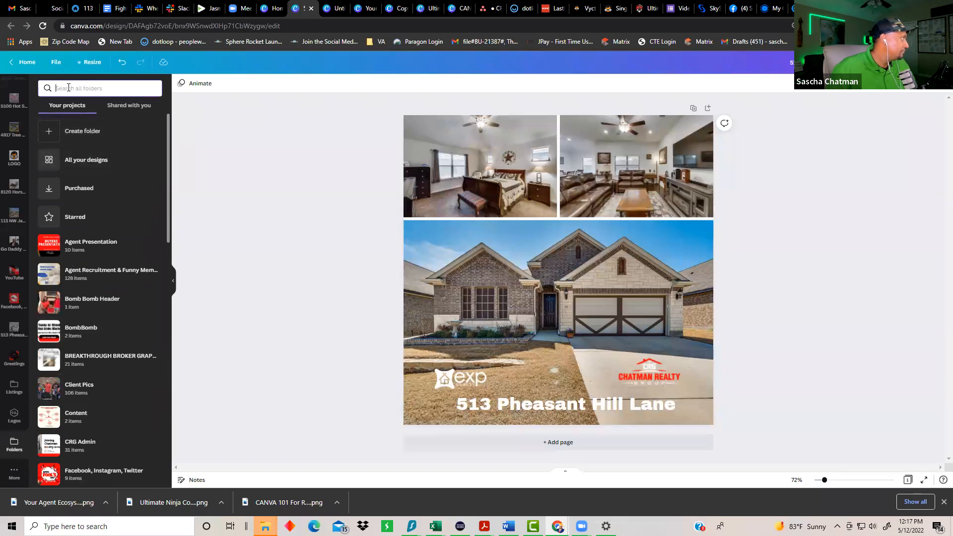
{"action": "type", "text": "headshot"}
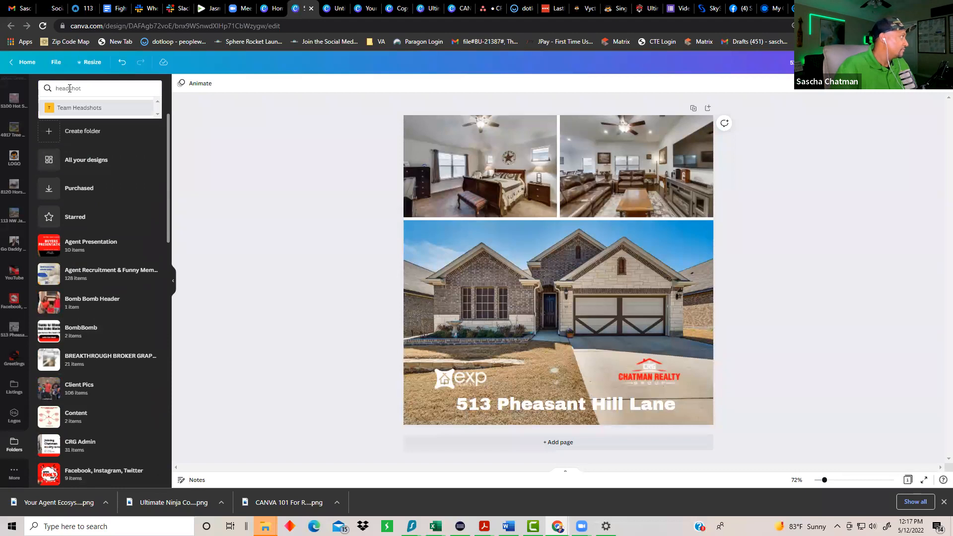
{"action": "left_click", "coordinate": [71, 107]}
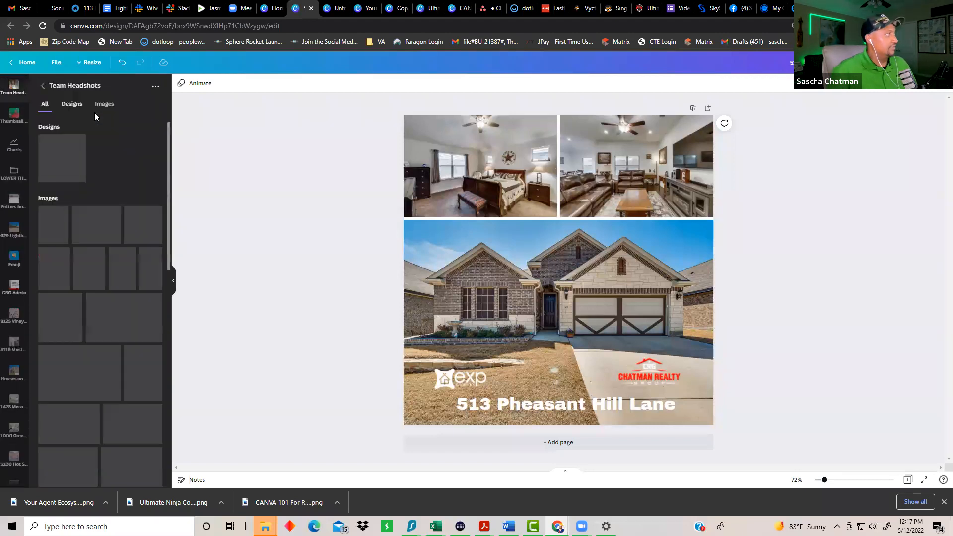
{"action": "scroll", "coordinate": [88, 318], "scroll_direction": "down", "scroll_amount": 3}
{"action": "scroll", "coordinate": [88, 317], "scroll_direction": "down", "scroll_amount": 10}
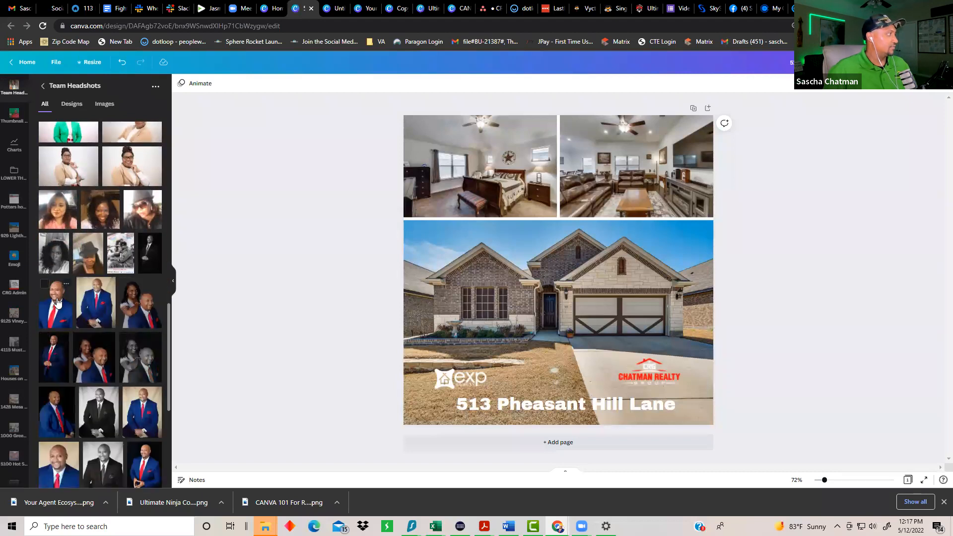
Step: Try the blue-suit headshot on the page, then delete it
{"action": "left_click", "coordinate": [58, 301]}
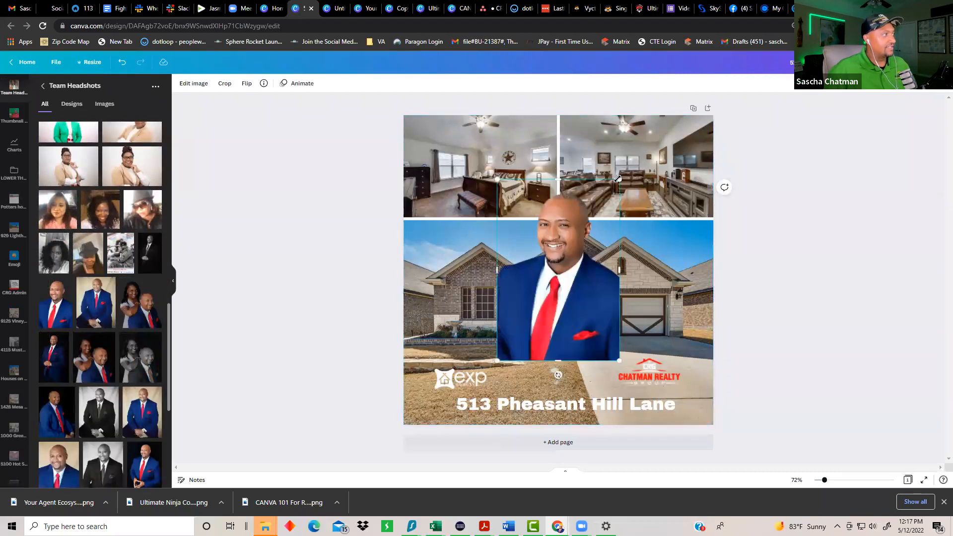
{"action": "left_click_drag", "start_coordinate": [622, 194], "coordinate": [599, 218]}
{"action": "key", "text": "Delete"}
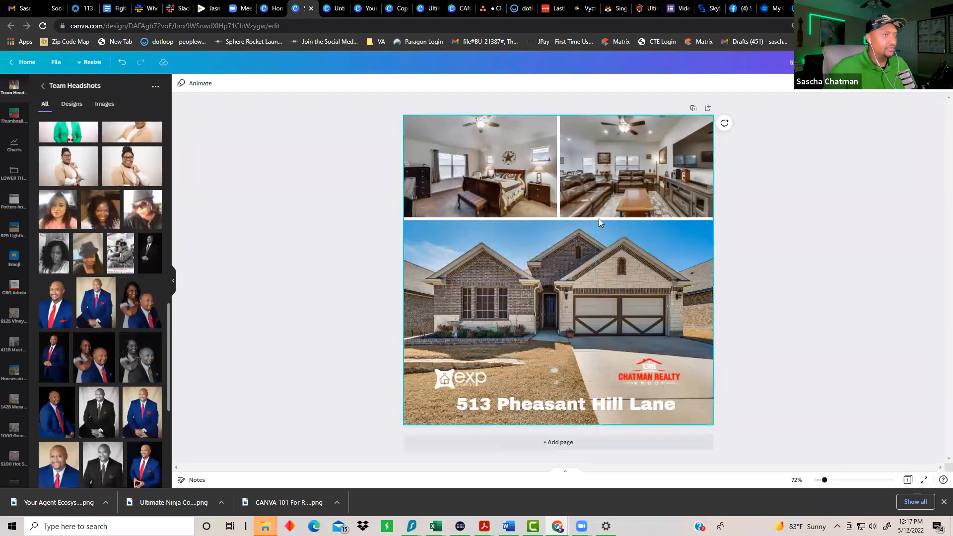
{"action": "scroll", "coordinate": [117, 343], "scroll_direction": "down", "scroll_amount": 2}
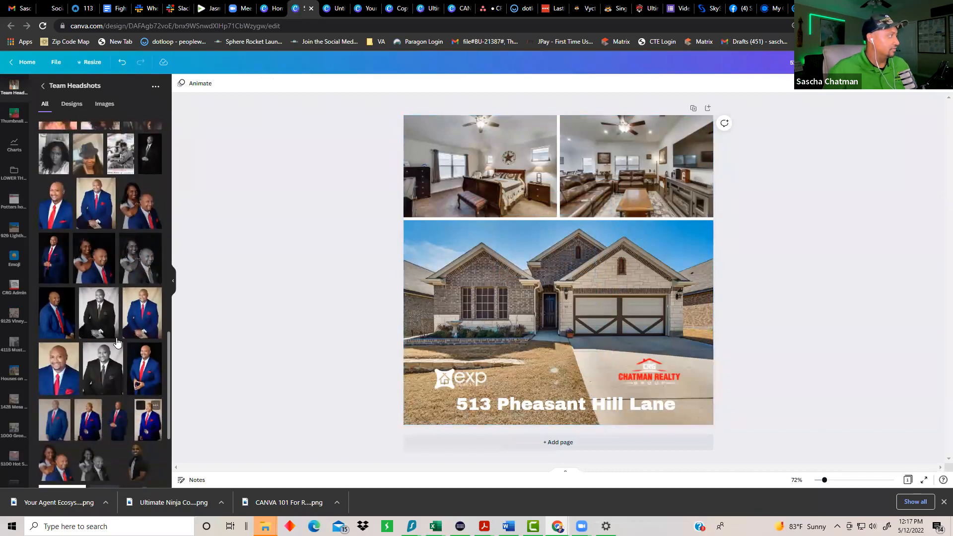
Step: Place the hands-together headshot over the house photo, undoing its photo replacement, and shrink it
{"action": "left_click", "coordinate": [144, 370]}
{"action": "left_click_drag", "start_coordinate": [533, 298], "coordinate": [552, 315]}
{"action": "left_click", "coordinate": [252, 188]}
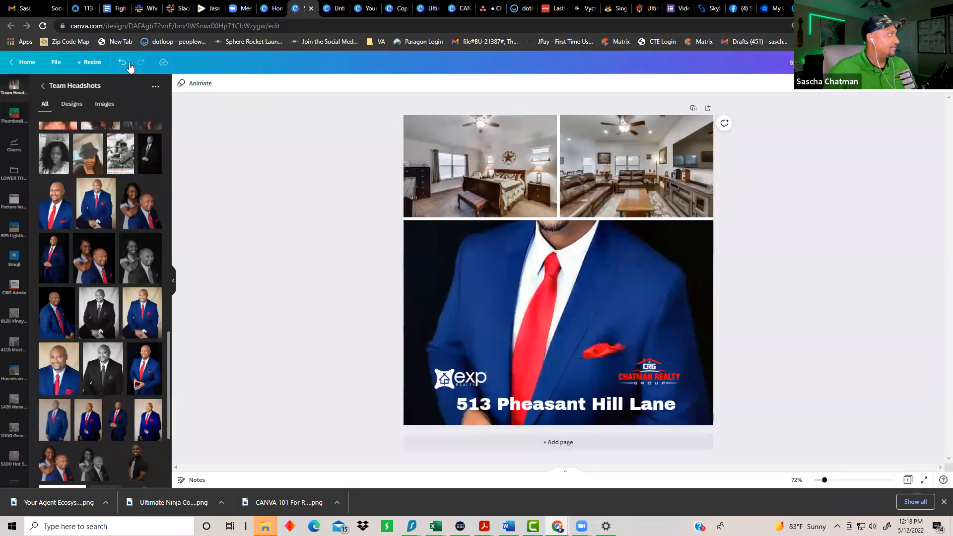
{"action": "left_click", "coordinate": [128, 63]}
{"action": "left_click", "coordinate": [517, 206]}
{"action": "left_click_drag", "start_coordinate": [502, 186], "coordinate": [544, 249]}
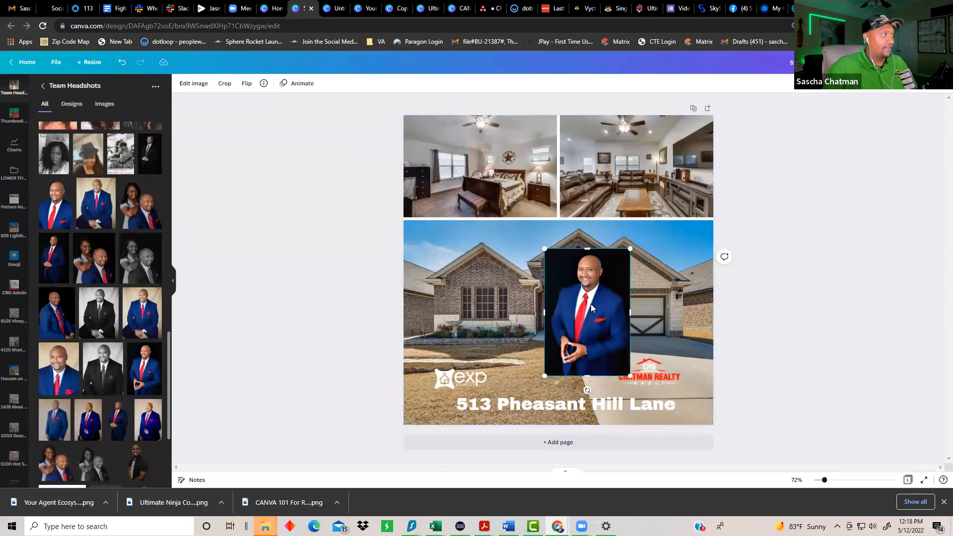
Step: Cut the headshot out of its background with BG Remover
{"action": "left_click", "coordinate": [197, 84]}
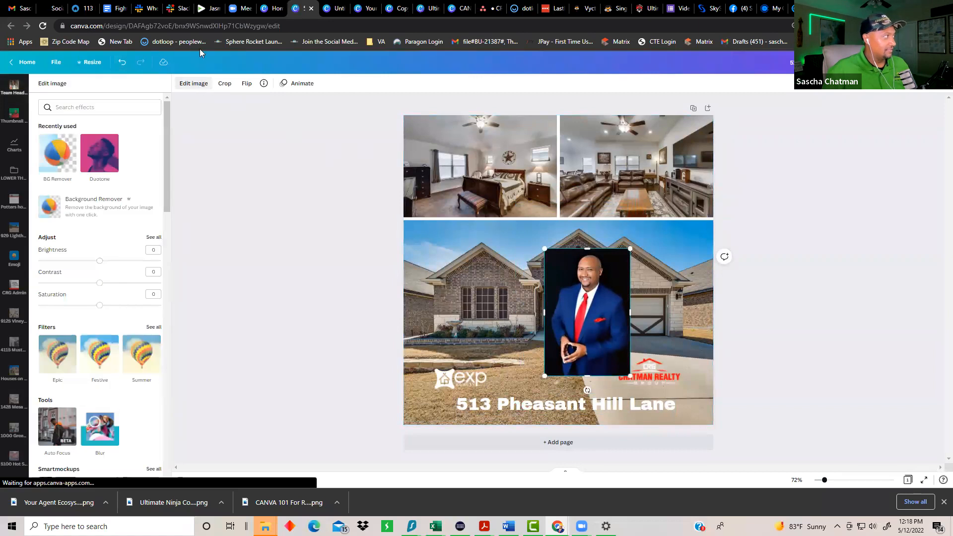
{"action": "left_click", "coordinate": [57, 153]}
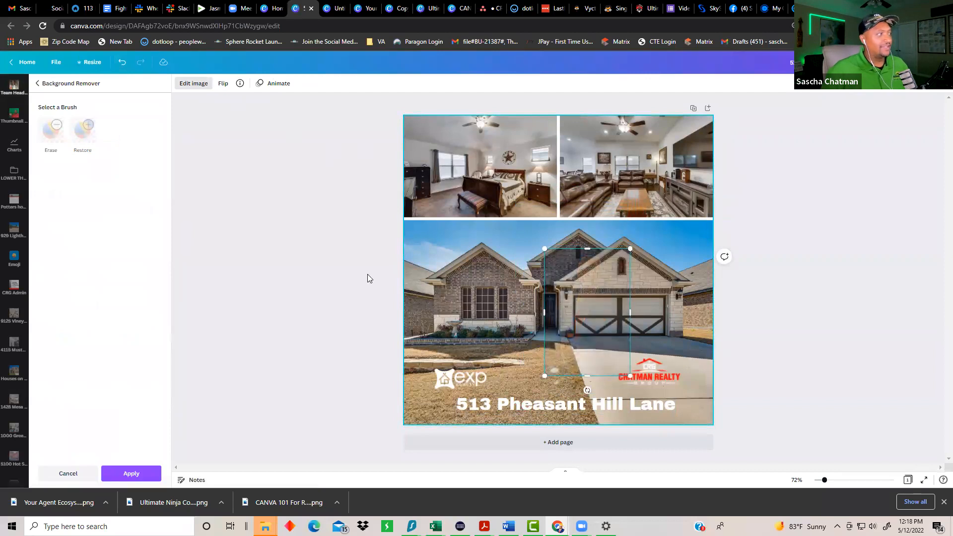
{"action": "left_click", "coordinate": [275, 314]}
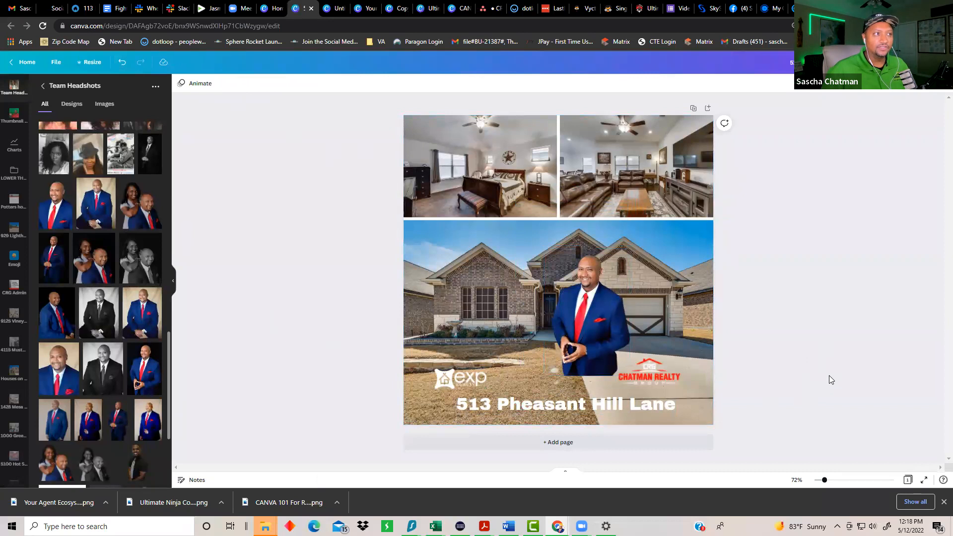
Step: Shrink the cut-out headshot in front of the house and open the Share options
{"action": "left_click", "coordinate": [598, 285]}
{"action": "left_click_drag", "start_coordinate": [631, 244], "coordinate": [604, 287]}
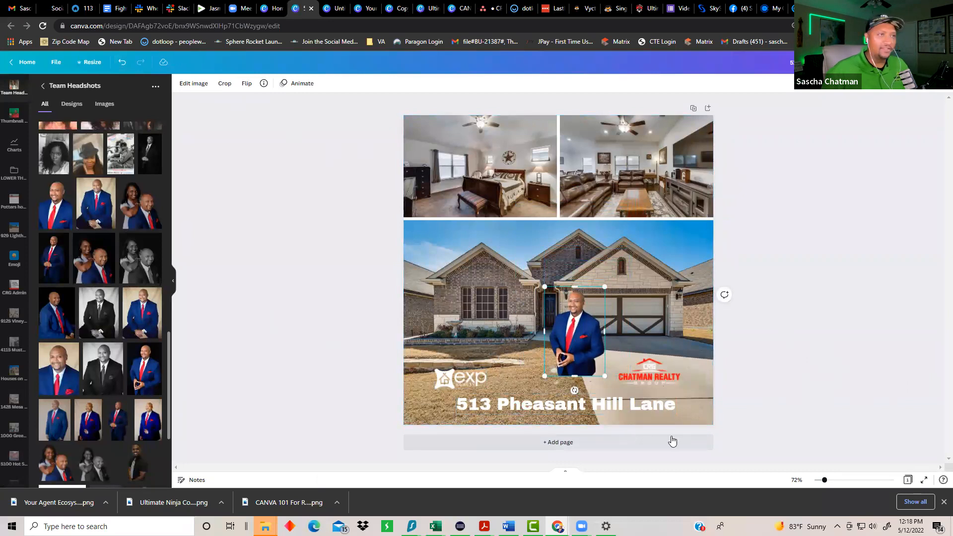
{"action": "left_click", "coordinate": [866, 328]}
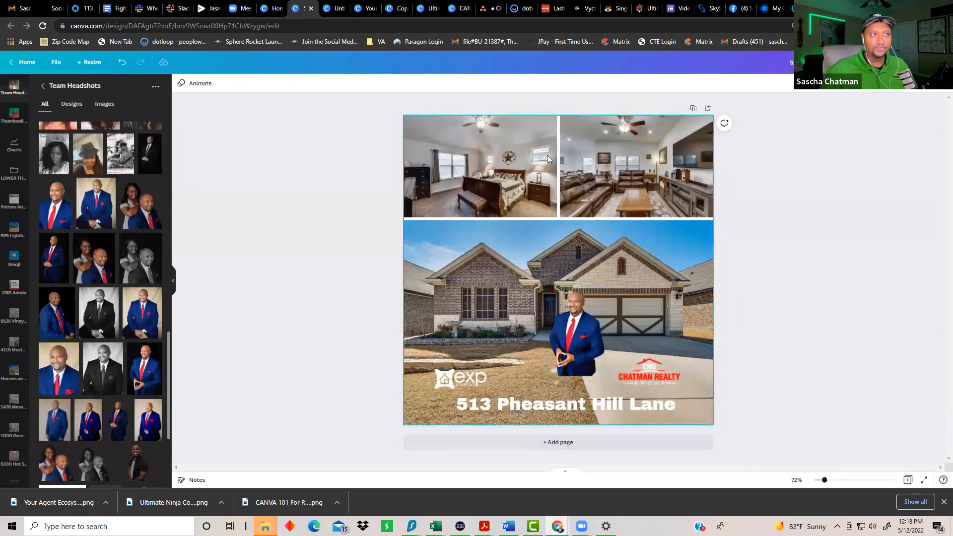
{"action": "left_click", "coordinate": [929, 62]}
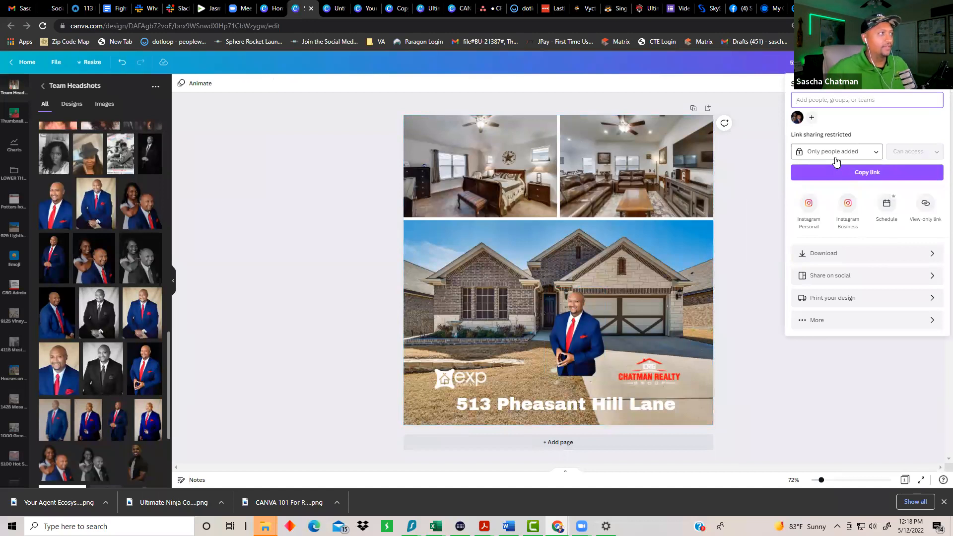
Step: Choose MP4 Video as the download file type, then close the download panel
{"action": "left_click", "coordinate": [871, 258]}
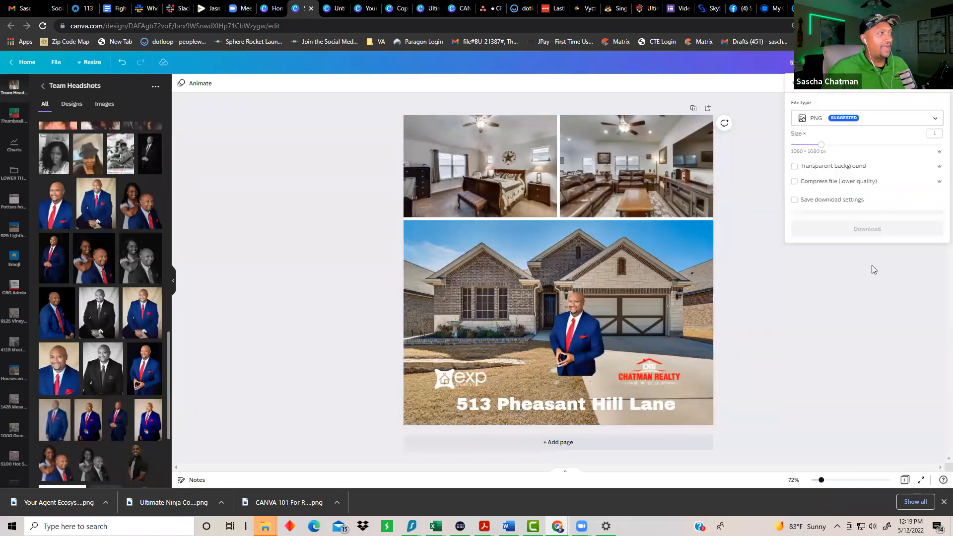
{"action": "left_click", "coordinate": [838, 113]}
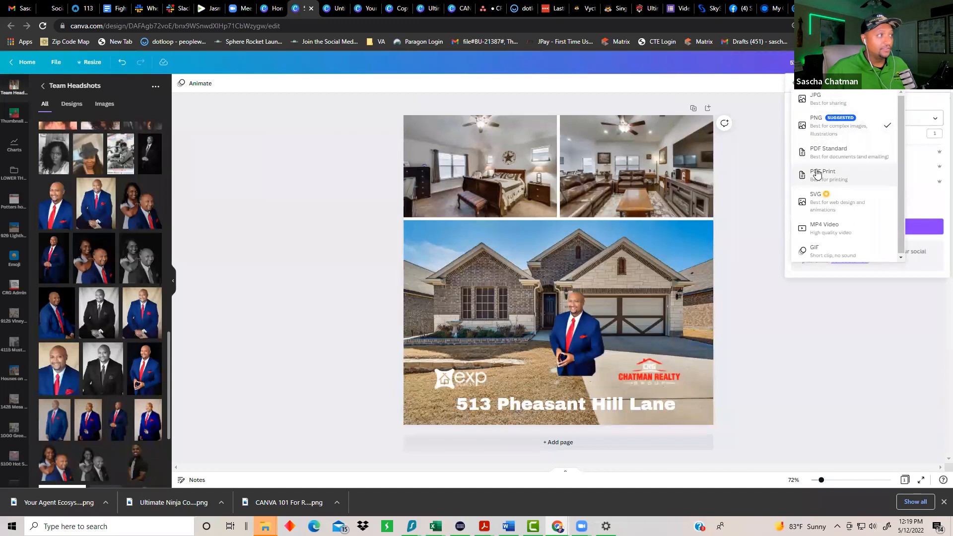
{"action": "left_click", "coordinate": [830, 229]}
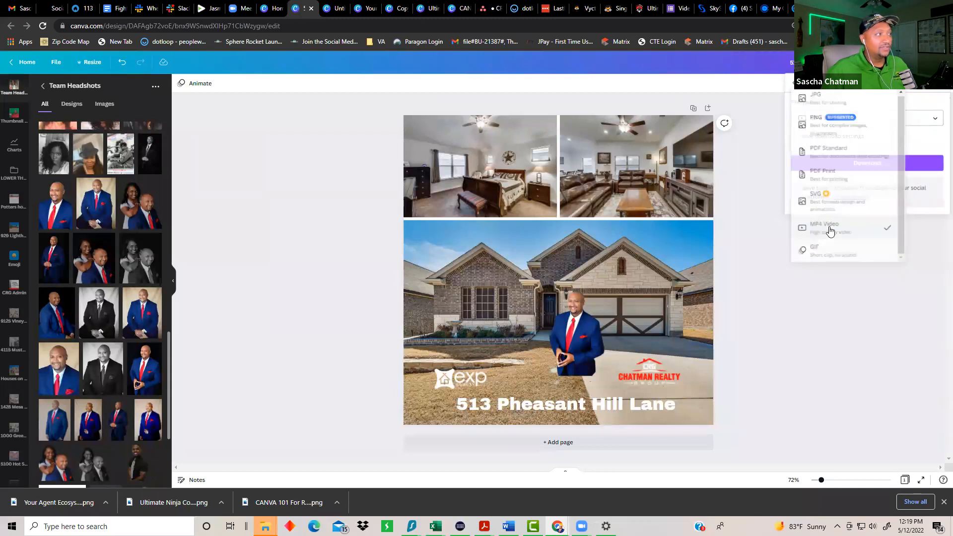
{"action": "left_click", "coordinate": [864, 371]}
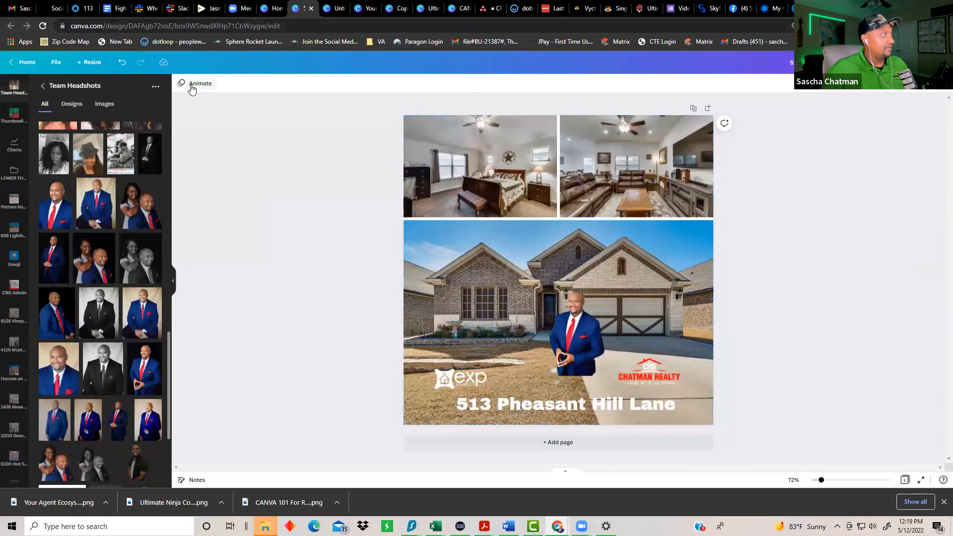
Step: Apply the Photo Rise page animation and reopen the Share menu
{"action": "left_click", "coordinate": [193, 84]}
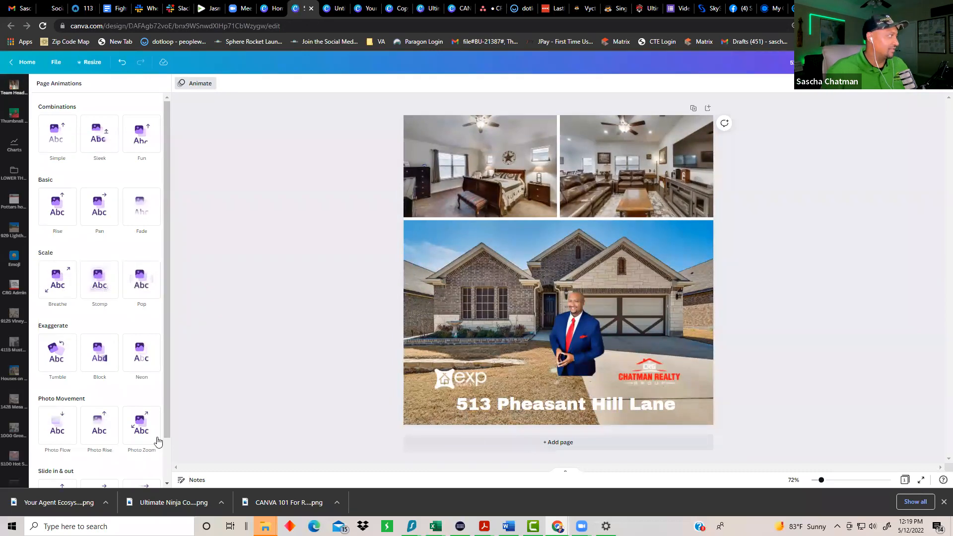
{"action": "left_click", "coordinate": [99, 427]}
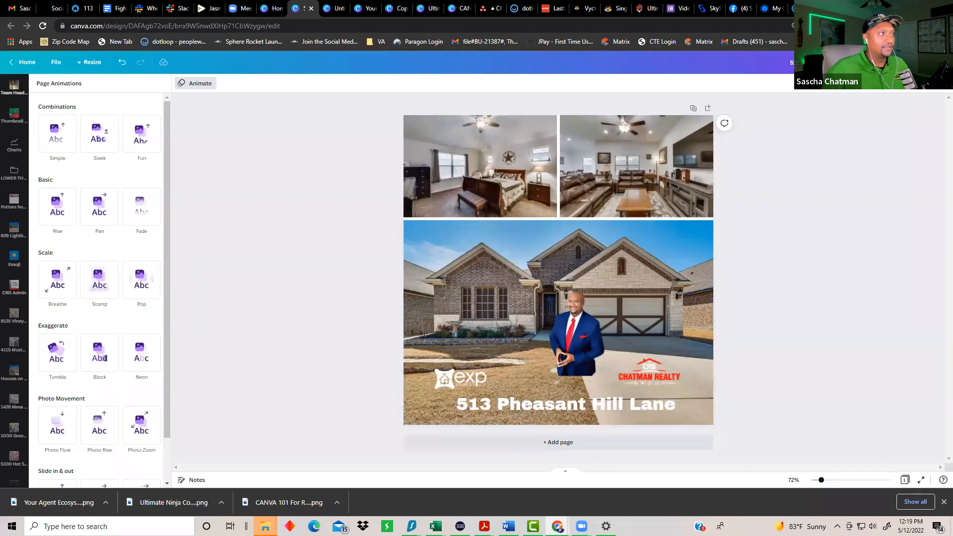
{"action": "left_click", "coordinate": [923, 62]}
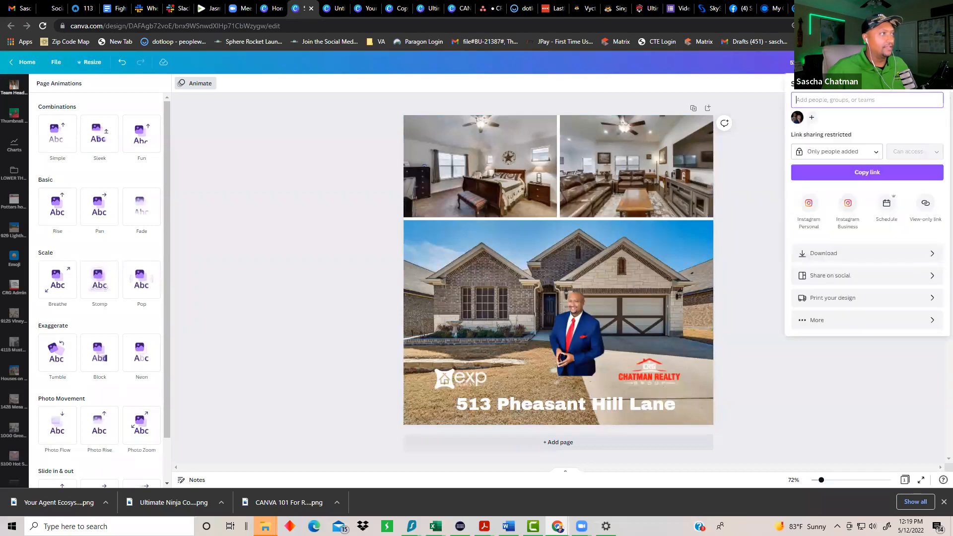
{"action": "left_click", "coordinate": [832, 252]}
{"action": "left_click", "coordinate": [866, 226]}
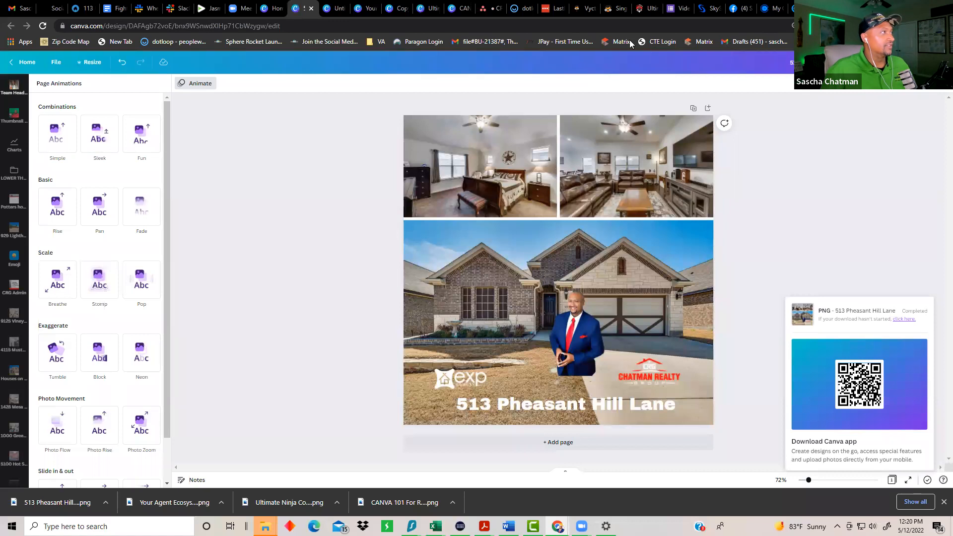
Step: Switch to Facebook and open the Chatman Realty Group business page
{"action": "left_click", "coordinate": [738, 8]}
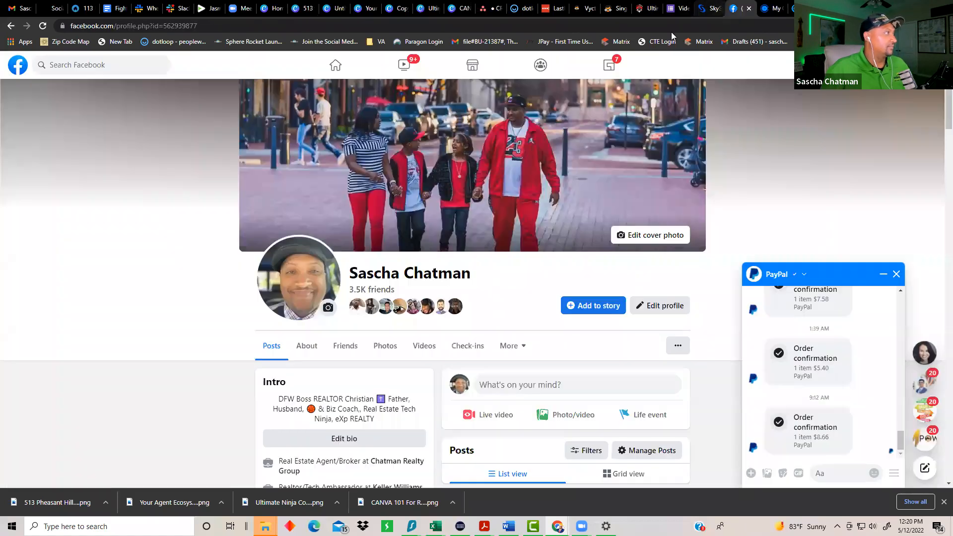
{"action": "left_click", "coordinate": [353, 67]}
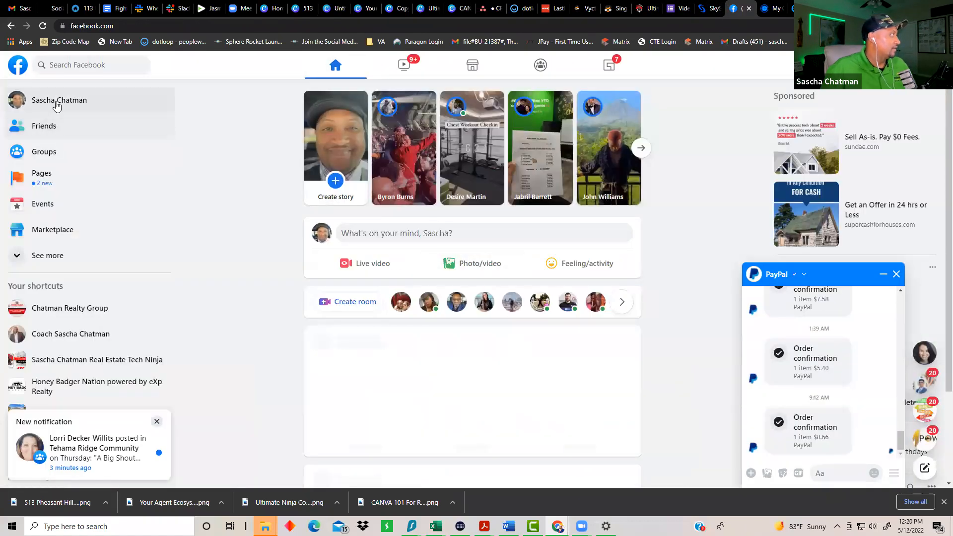
{"action": "left_click", "coordinate": [64, 308]}
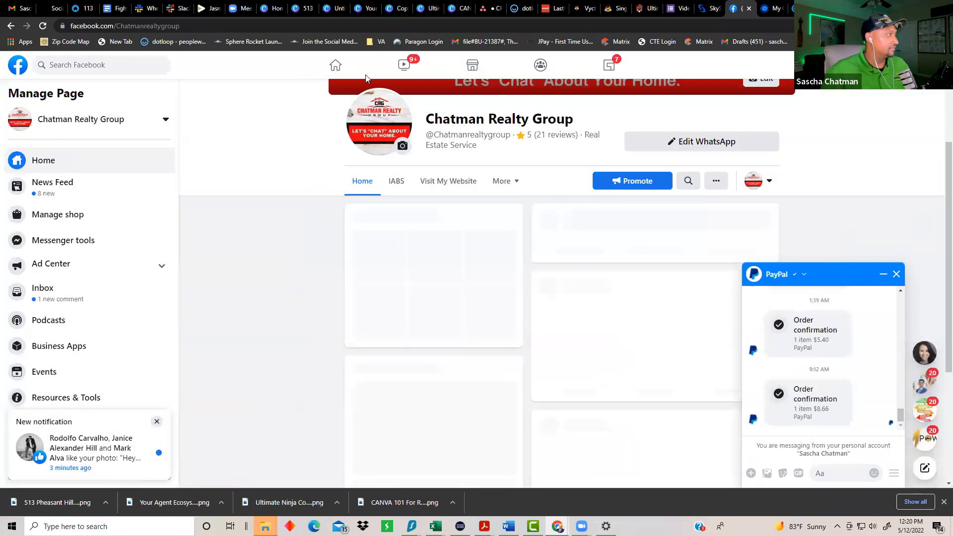
{"action": "scroll", "coordinate": [184, 257], "scroll_direction": "down", "scroll_amount": 1}
{"action": "scroll", "coordinate": [97, 267], "scroll_direction": "down", "scroll_amount": 1}
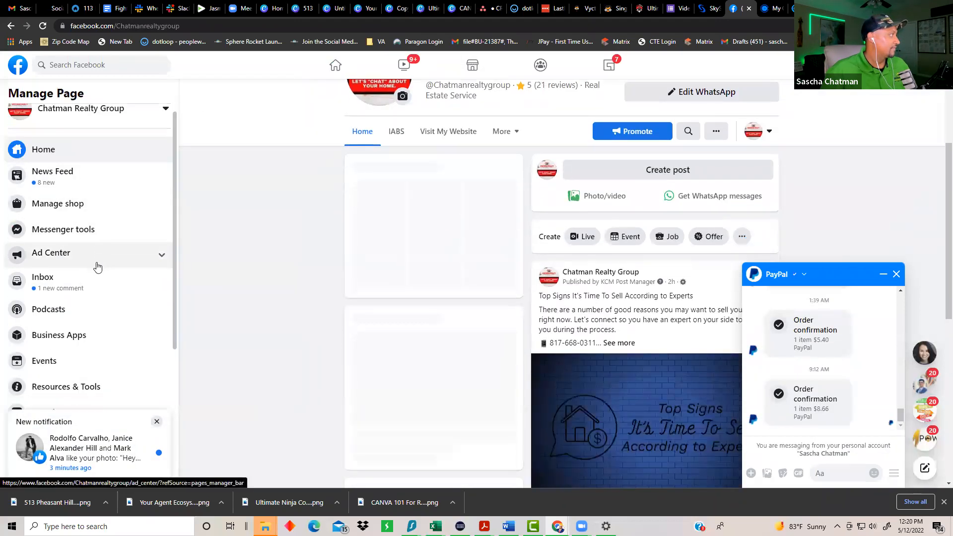
{"action": "scroll", "coordinate": [98, 267], "scroll_direction": "down", "scroll_amount": 2}
Step: Try a post with the downloaded design, then go to the page's Publishing tools
{"action": "left_click", "coordinate": [690, 169]}
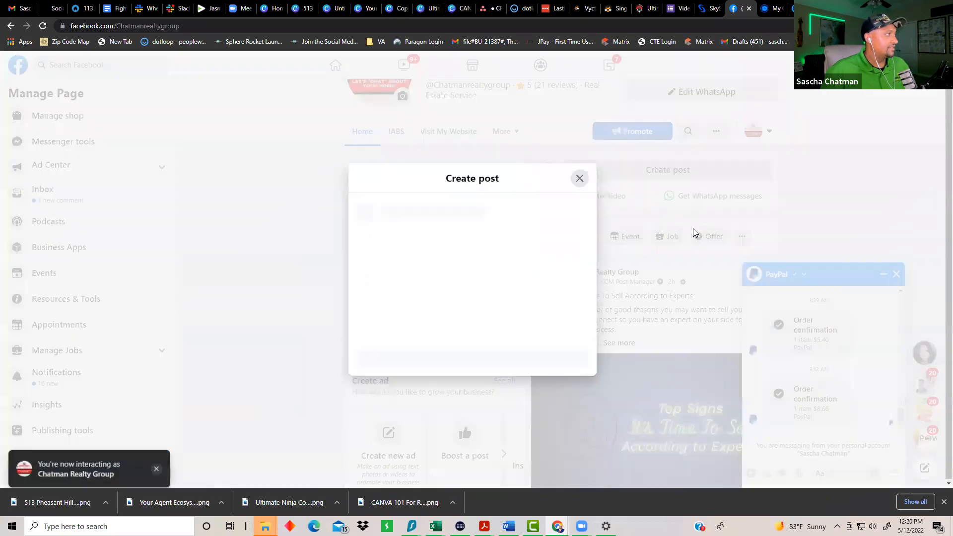
{"action": "left_click_drag", "start_coordinate": [38, 501], "coordinate": [423, 239]}
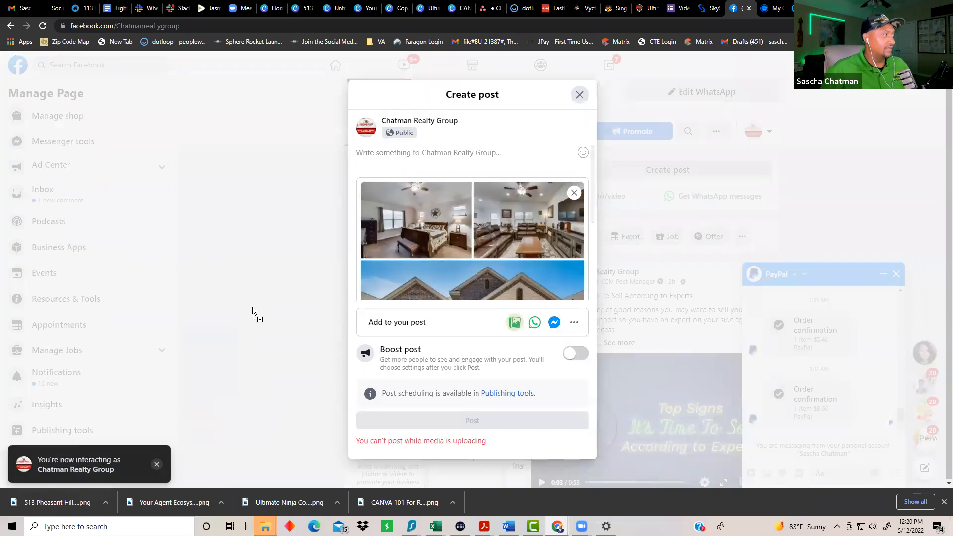
{"action": "left_click", "coordinate": [291, 348]}
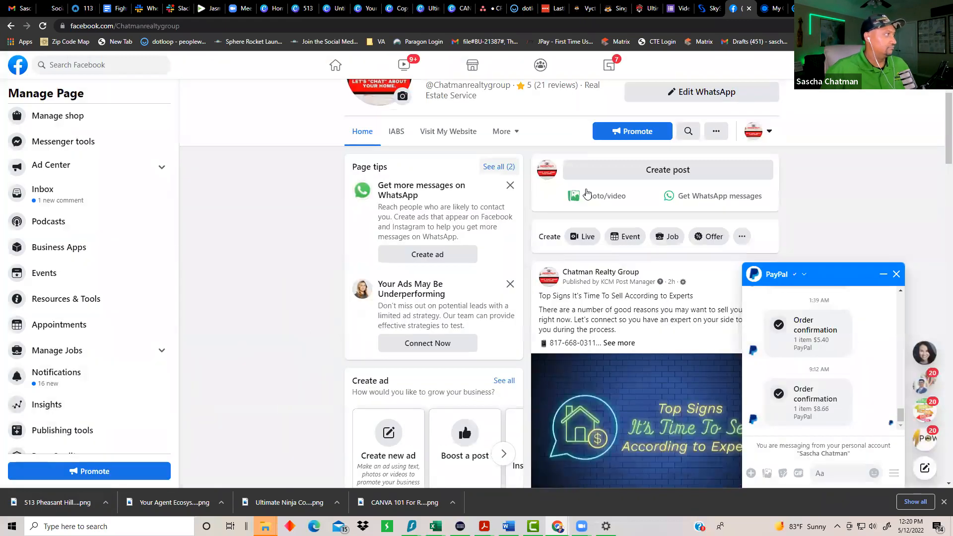
{"action": "left_click", "coordinate": [647, 175]}
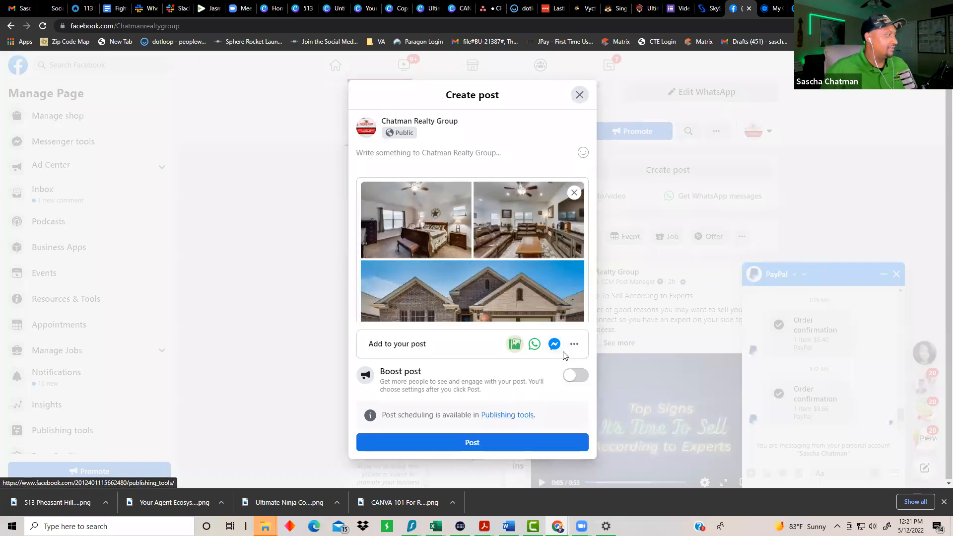
{"action": "left_click", "coordinate": [508, 414]}
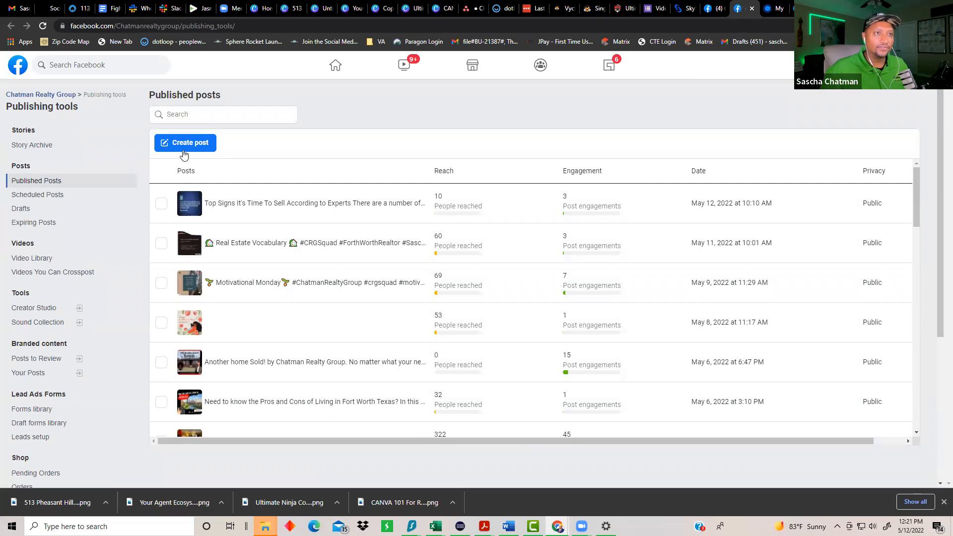
Step: Create a post targeting both the page and the chatmanrealtygroup Instagram account, then add a photo
{"action": "left_click", "coordinate": [184, 145]}
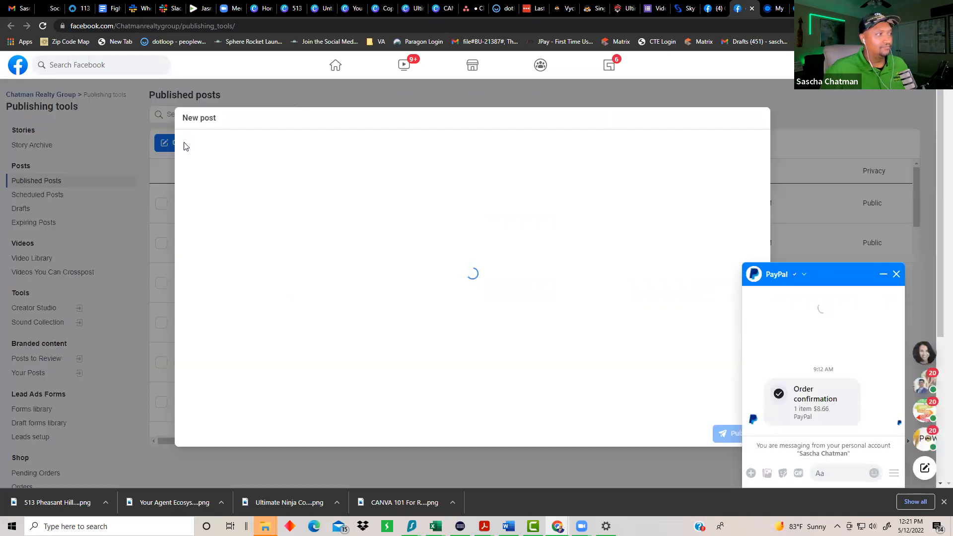
{"action": "left_click", "coordinate": [896, 274]}
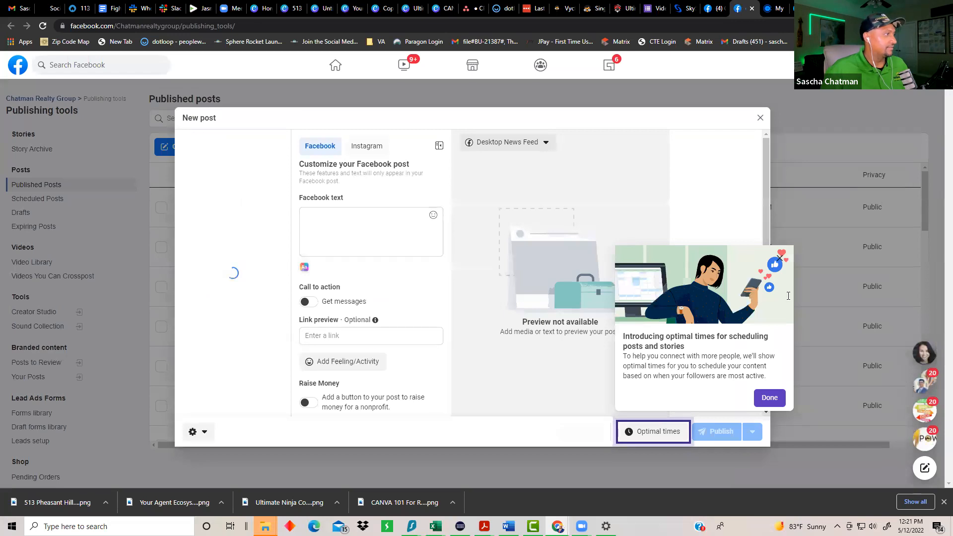
{"action": "left_click", "coordinate": [769, 398]}
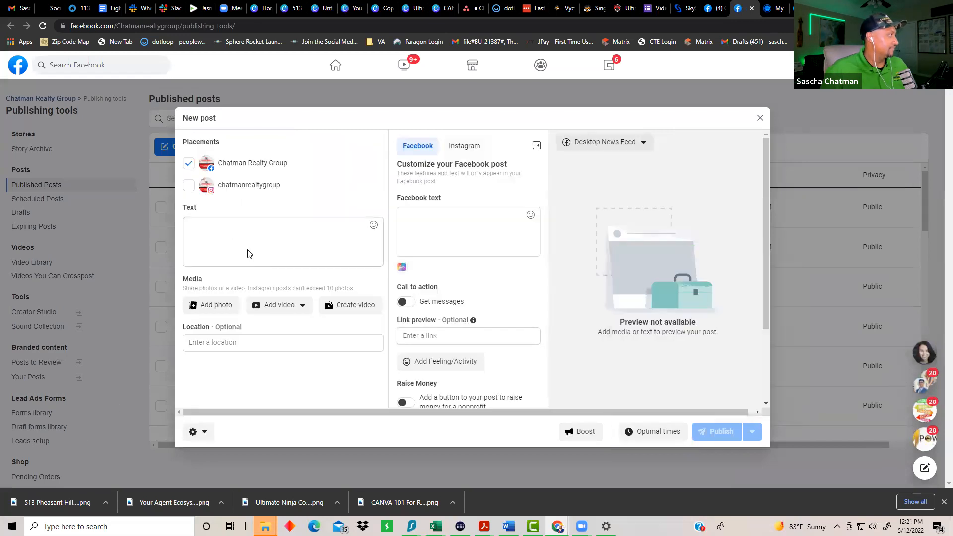
{"action": "left_click", "coordinate": [188, 185]}
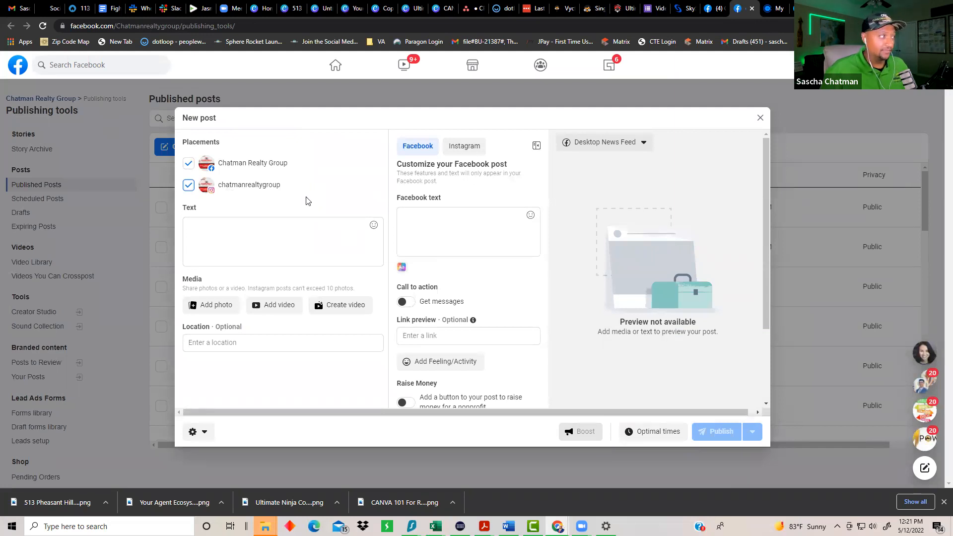
{"action": "left_click", "coordinate": [212, 304]}
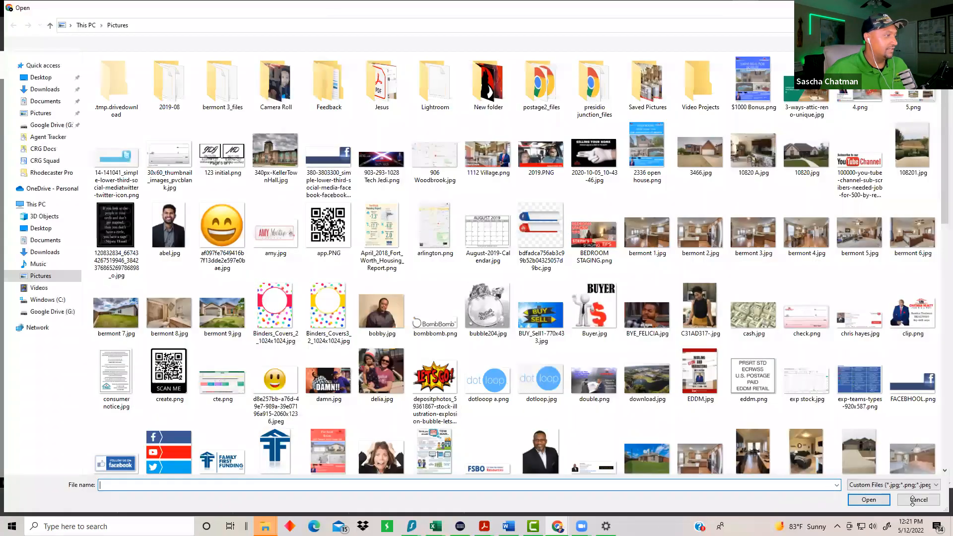
{"action": "key", "text": "Escape"}
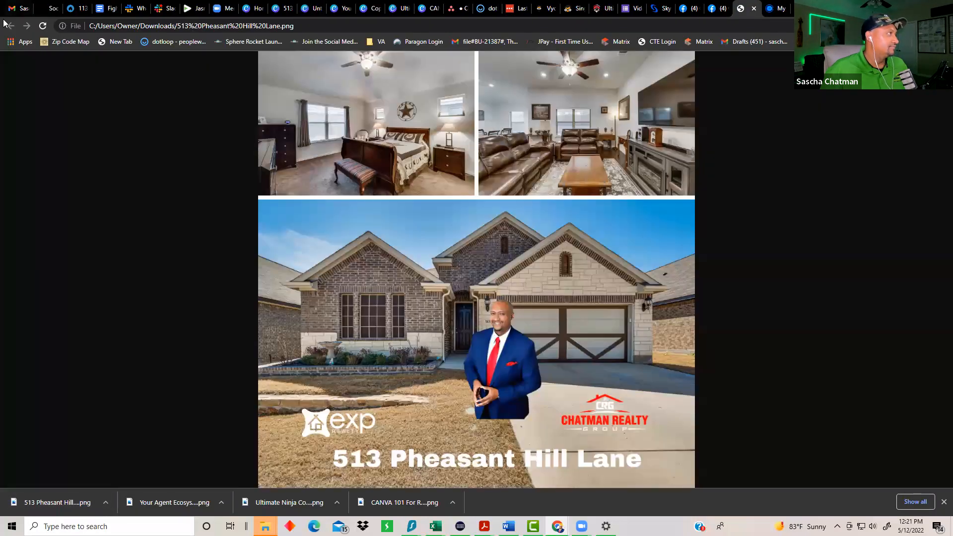
{"action": "left_click", "coordinate": [754, 8]}
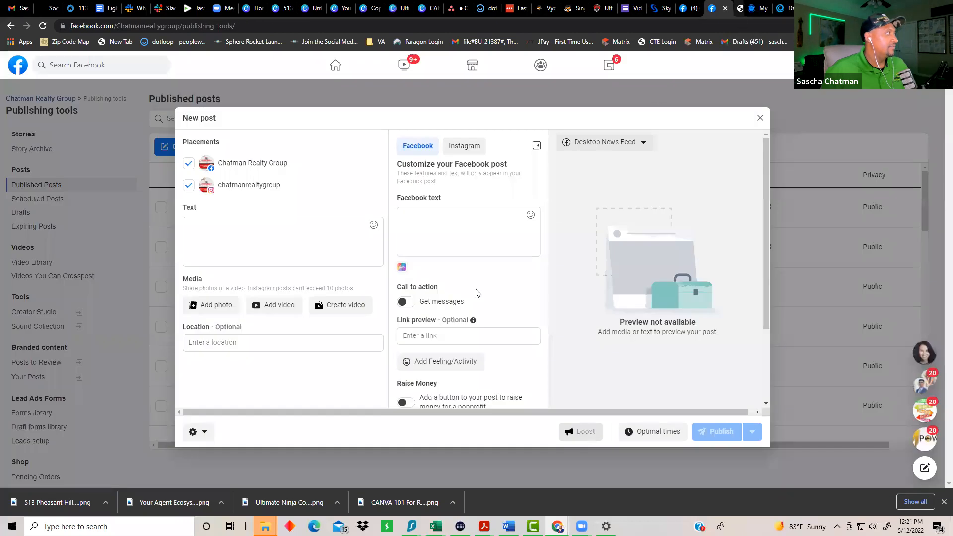
{"action": "left_click", "coordinate": [32, 509]}
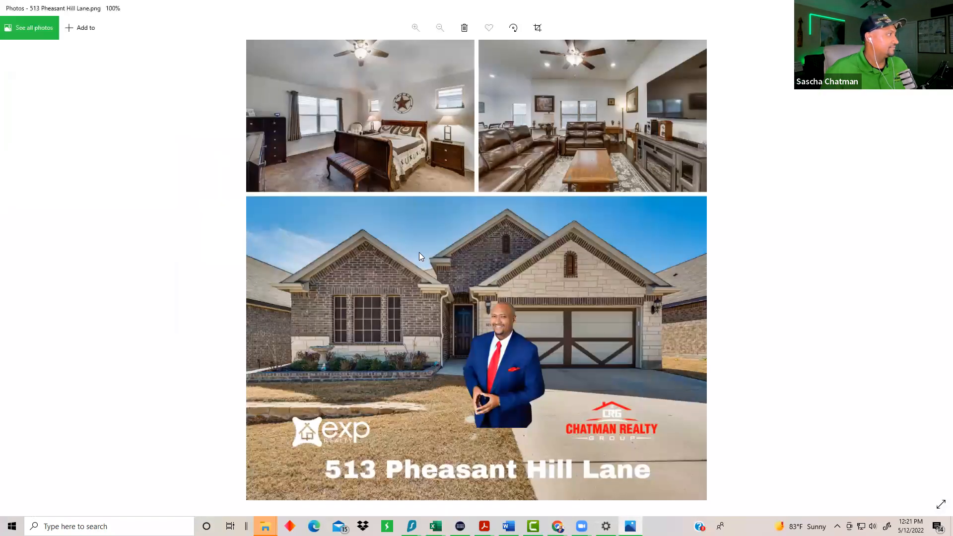
{"action": "right_click", "coordinate": [419, 252]}
{"action": "left_click", "coordinate": [435, 153]}
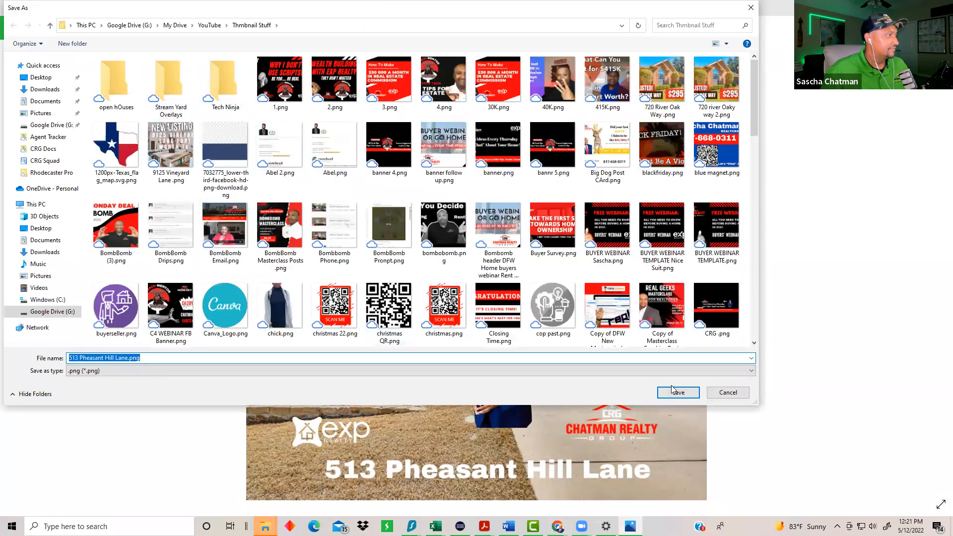
{"action": "left_click", "coordinate": [677, 393]}
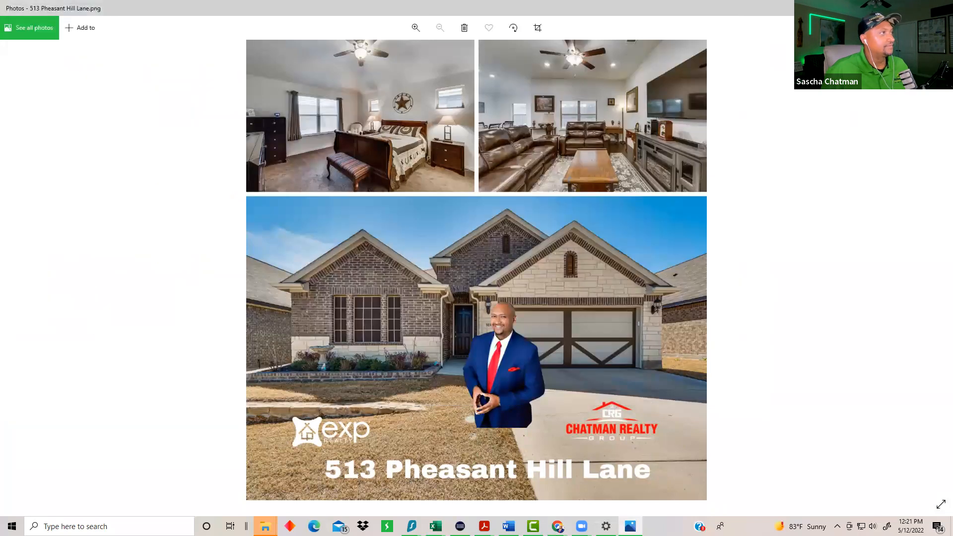
{"action": "left_click", "coordinate": [941, 8]}
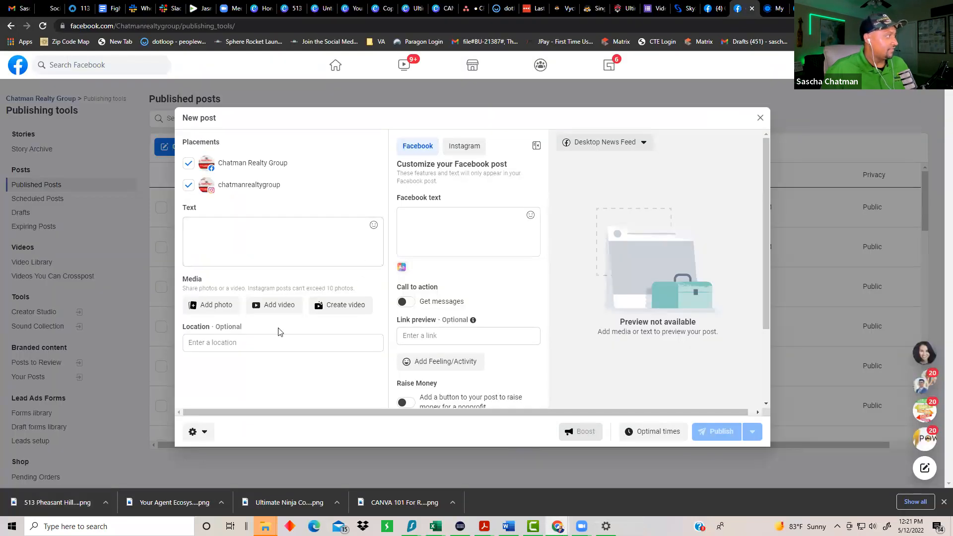
{"action": "left_click", "coordinate": [211, 305]}
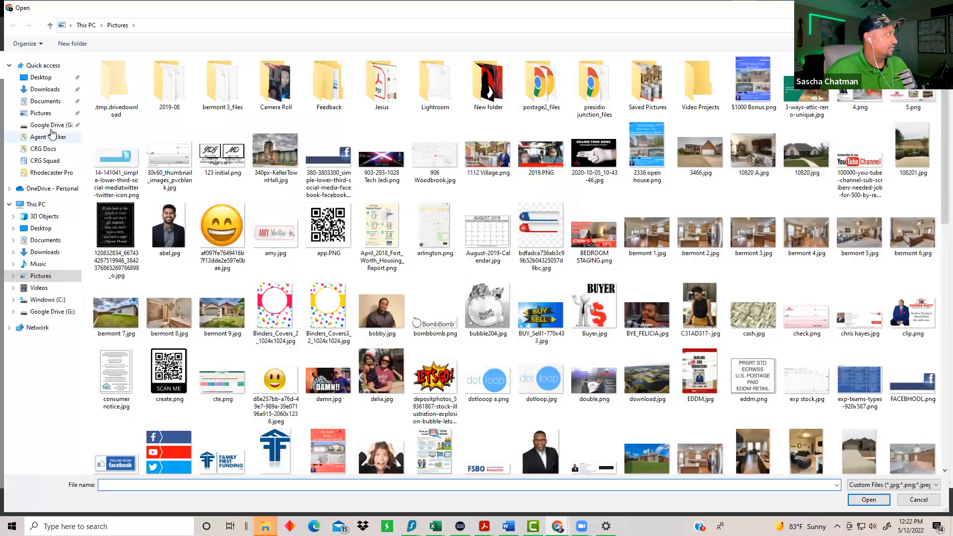
{"action": "left_click", "coordinate": [50, 125]}
{"action": "double_click", "coordinate": [108, 84]}
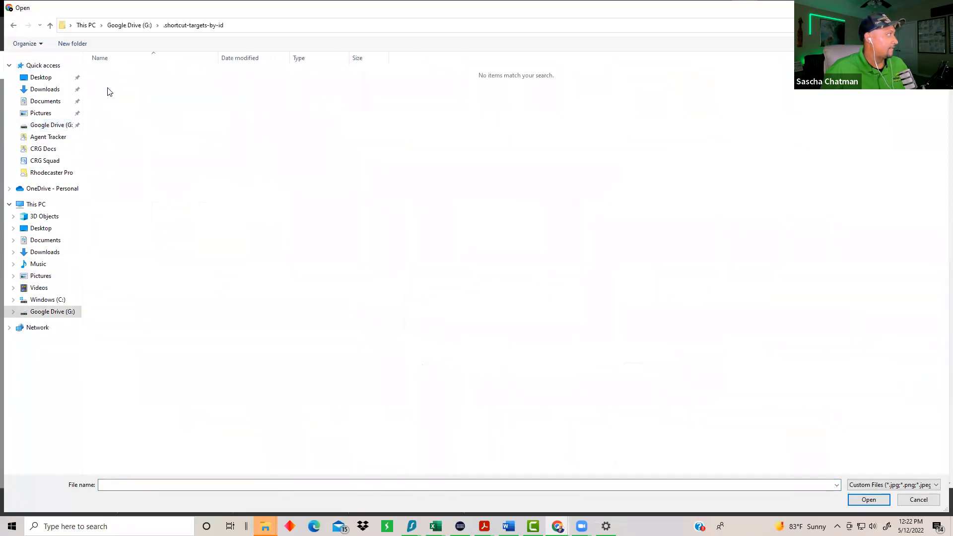
{"action": "left_click", "coordinate": [14, 25]}
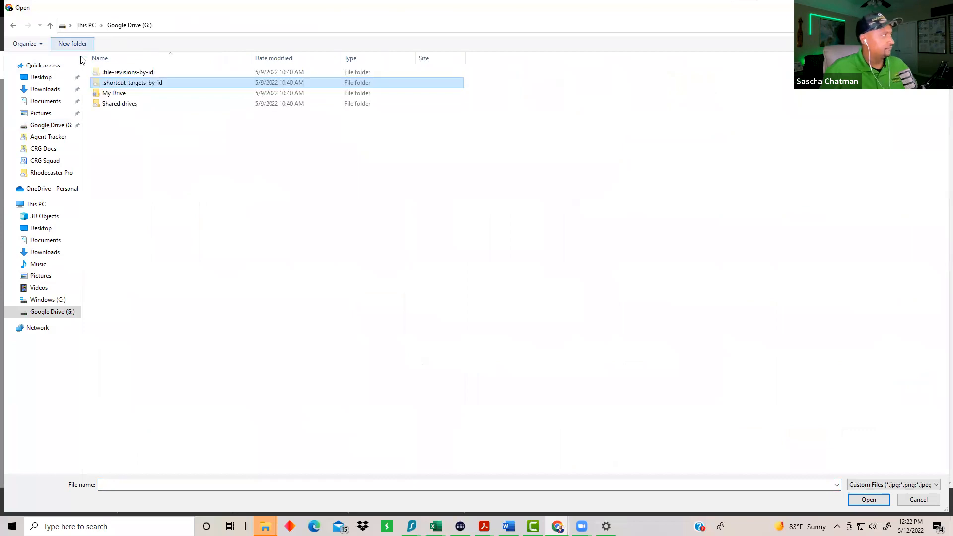
{"action": "double_click", "coordinate": [103, 93]}
{"action": "scroll", "coordinate": [148, 308], "scroll_direction": "down", "scroll_amount": 12}
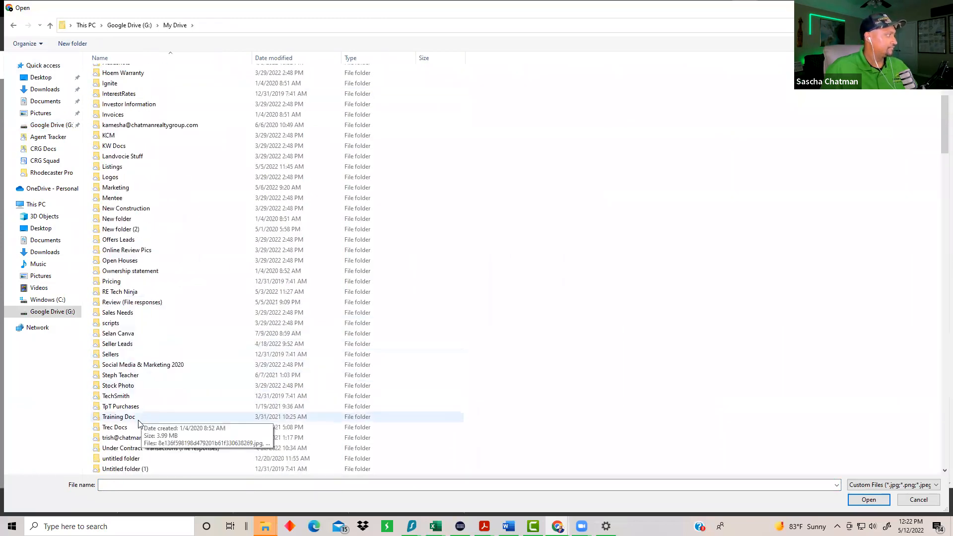
{"action": "double_click", "coordinate": [109, 397]}
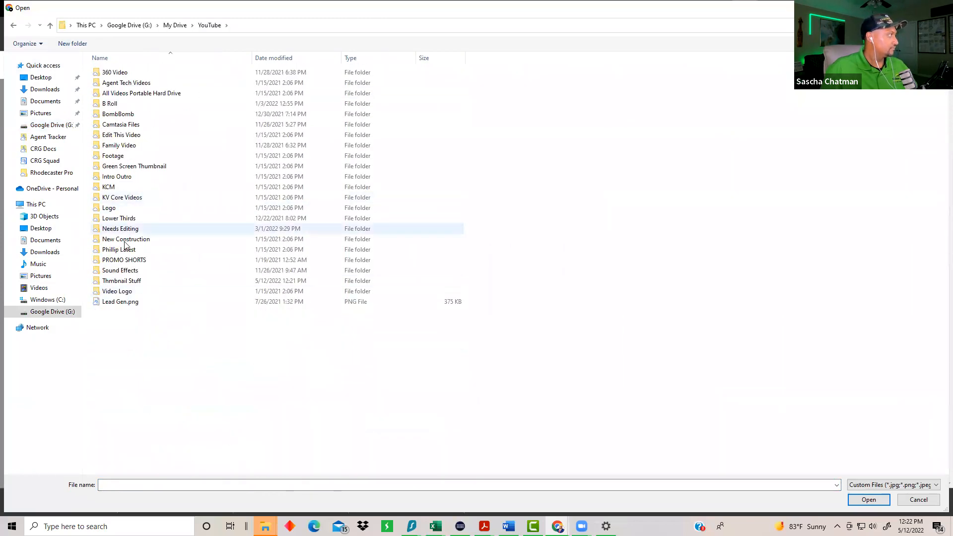
{"action": "double_click", "coordinate": [122, 281]}
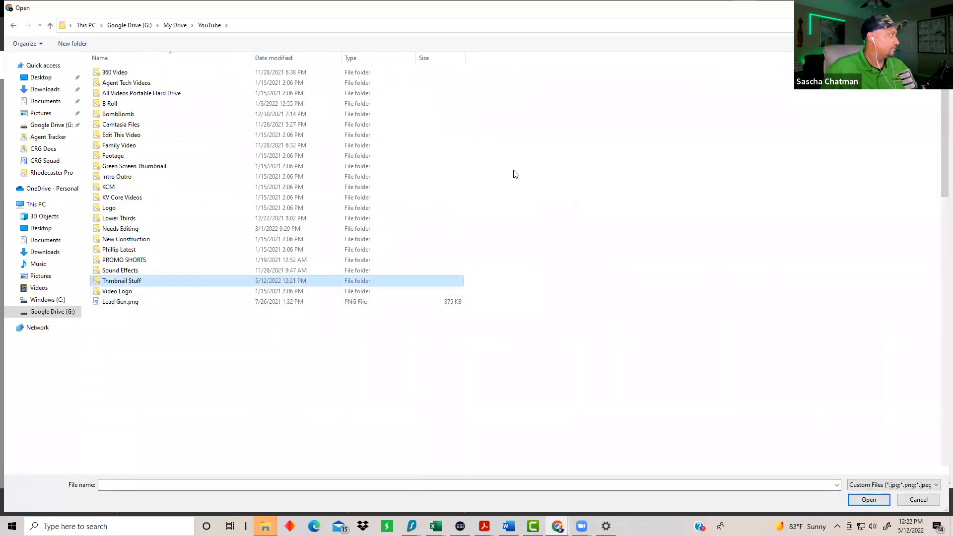
{"action": "left_click", "coordinate": [684, 70]}
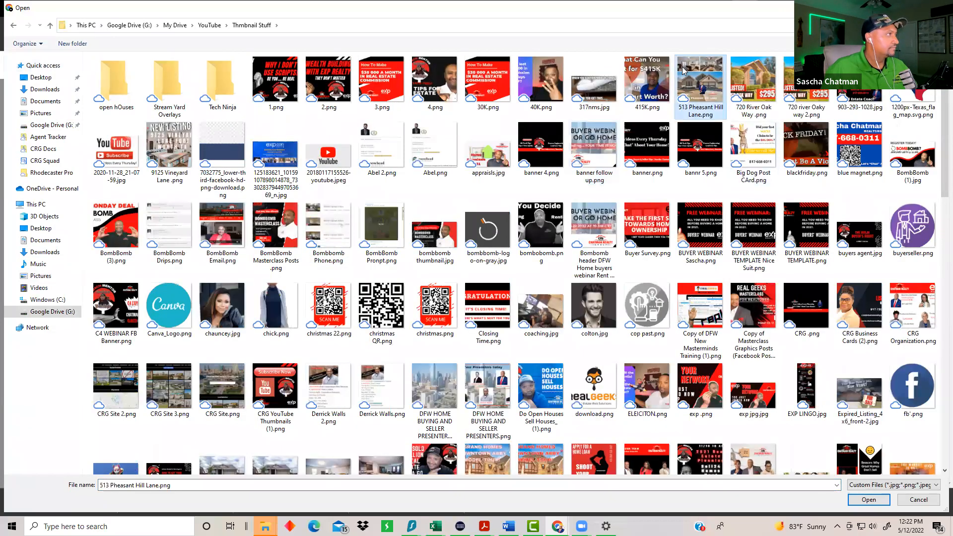
{"action": "key", "text": "Return"}
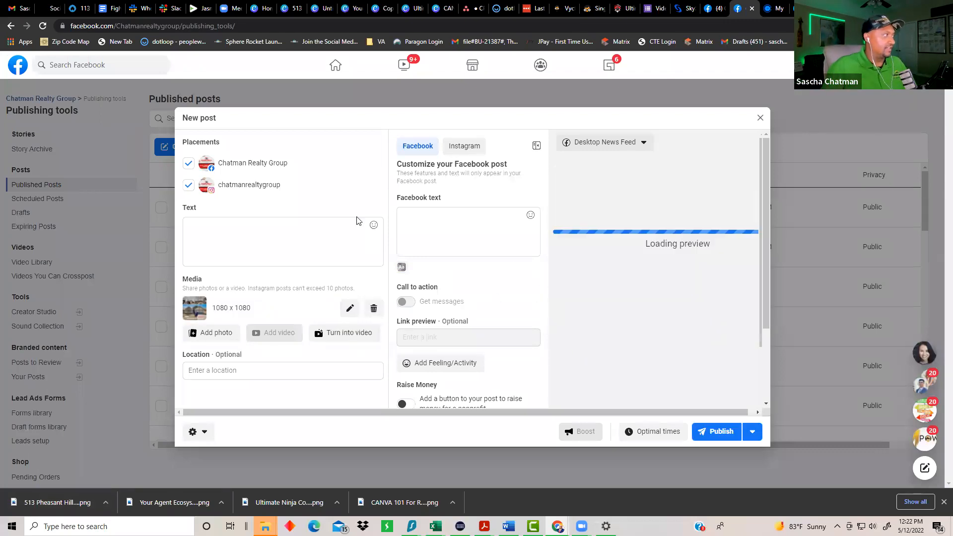
Step: Preview scheduling for May 13 on Facebook and May 14 on Instagram, cancel, and return to Canva
{"action": "left_click", "coordinate": [351, 253]}
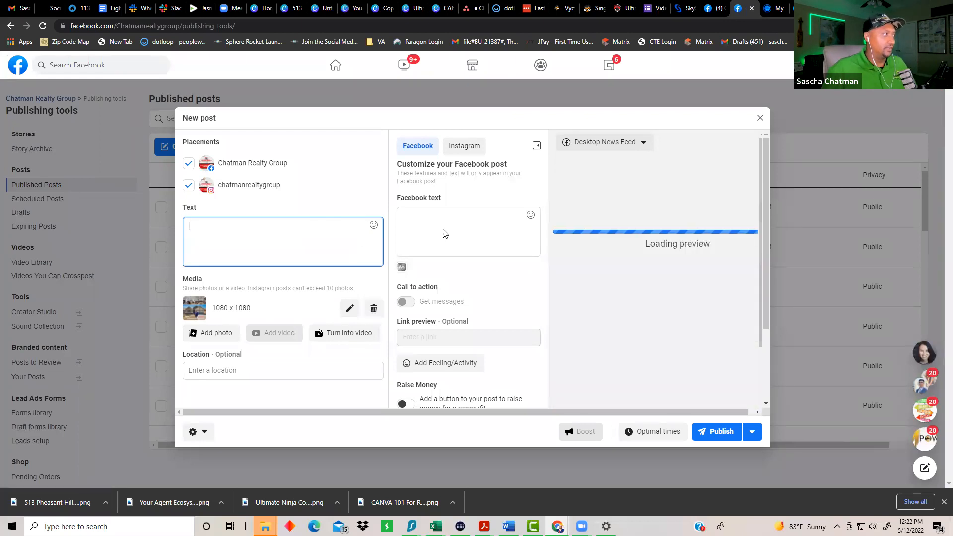
{"action": "left_click", "coordinate": [752, 433]}
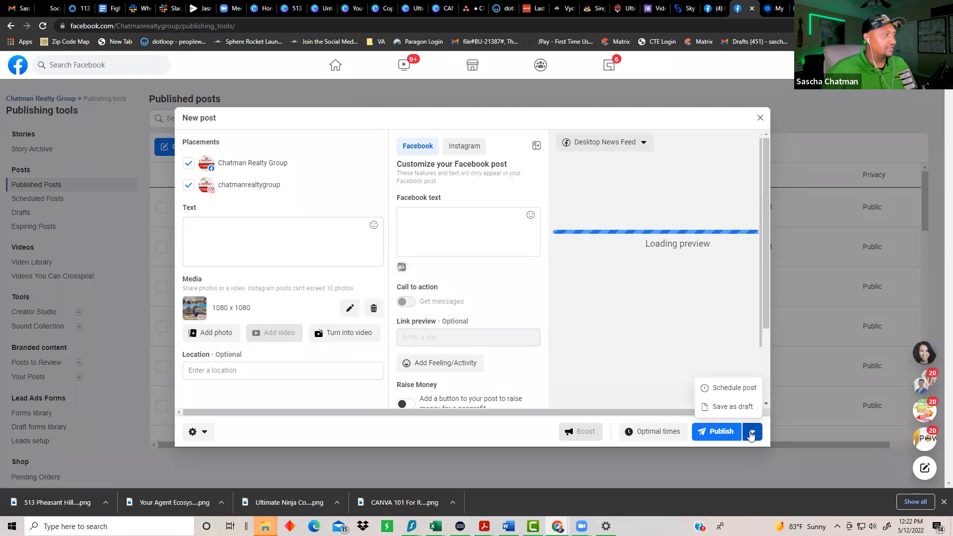
{"action": "left_click", "coordinate": [728, 389]}
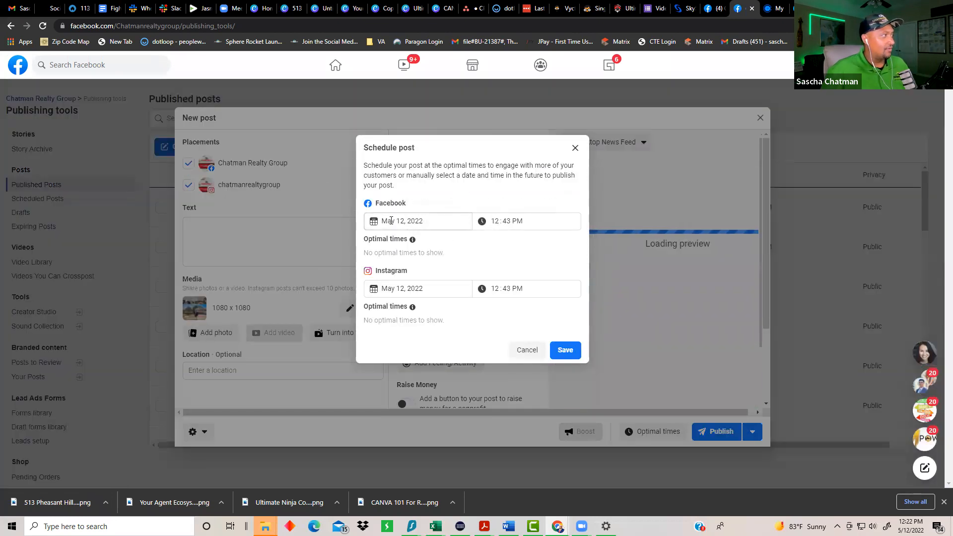
{"action": "left_click", "coordinate": [456, 225]}
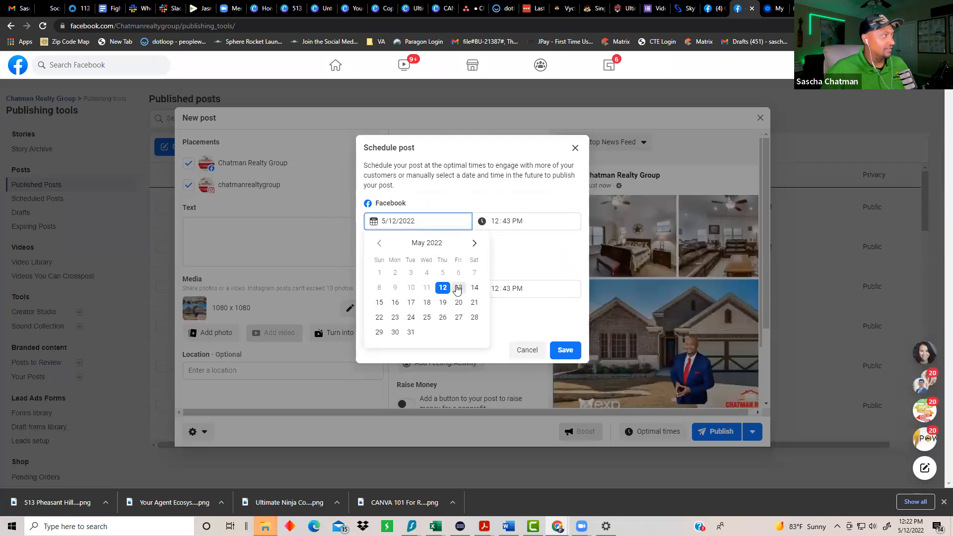
{"action": "left_click", "coordinate": [456, 286]}
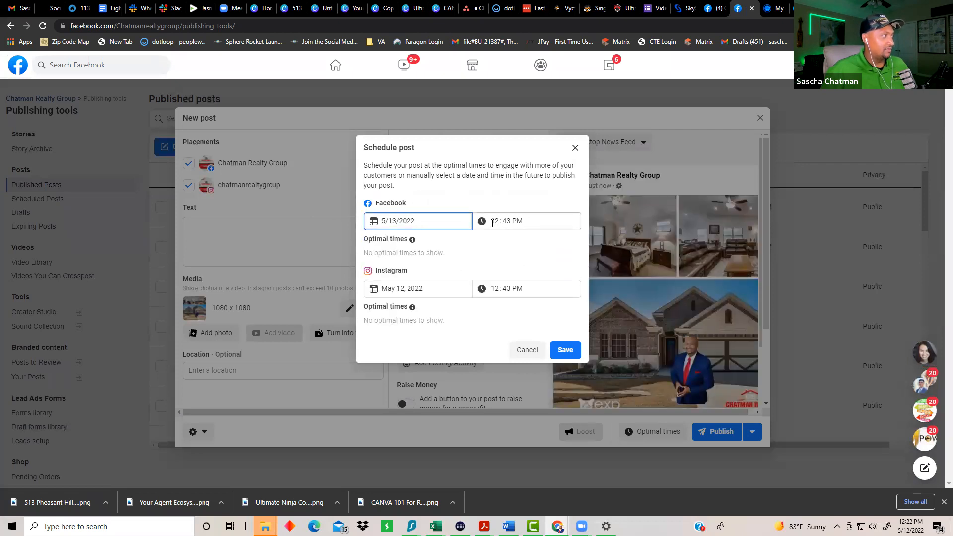
{"action": "left_click", "coordinate": [437, 288]}
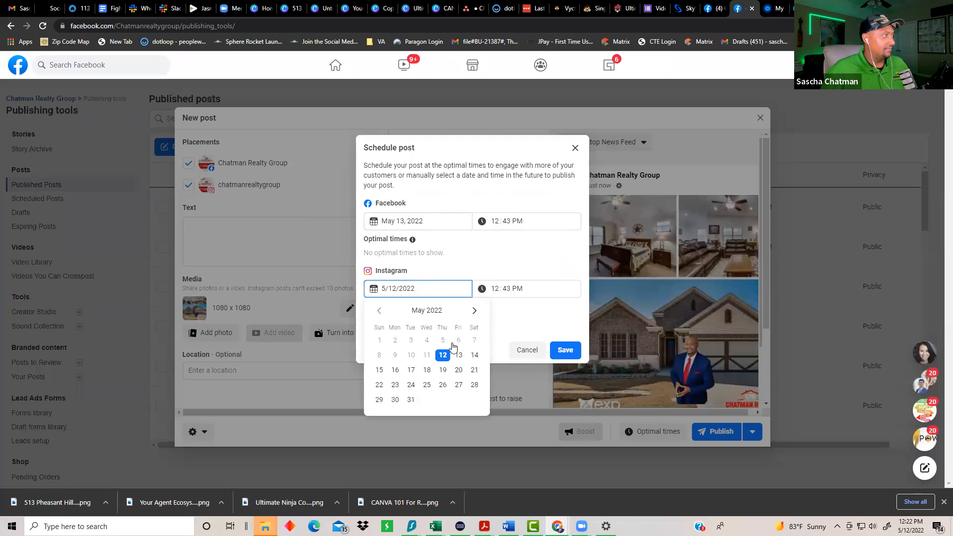
{"action": "left_click", "coordinate": [474, 355]}
{"action": "left_click", "coordinate": [493, 288]}
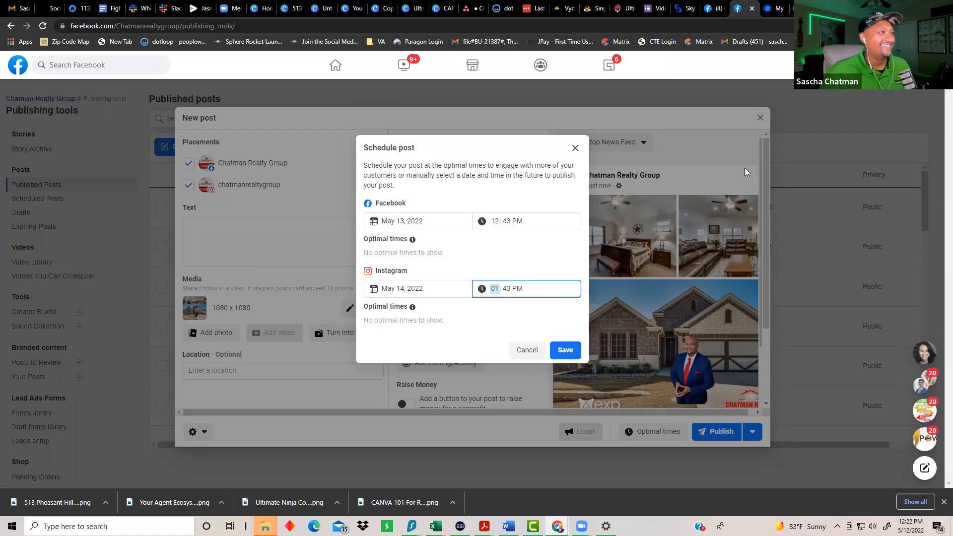
{"action": "left_click", "coordinate": [527, 350]}
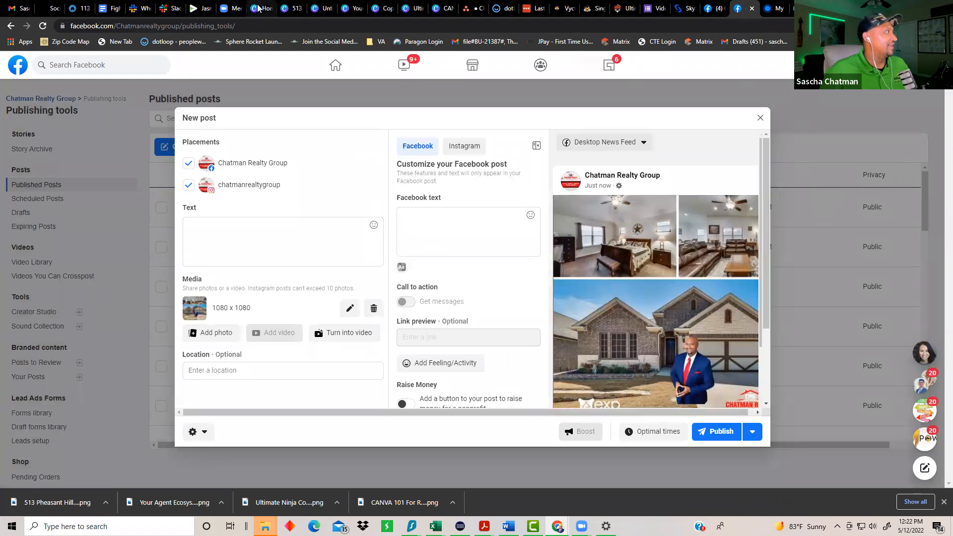
{"action": "left_click", "coordinate": [287, 9]}
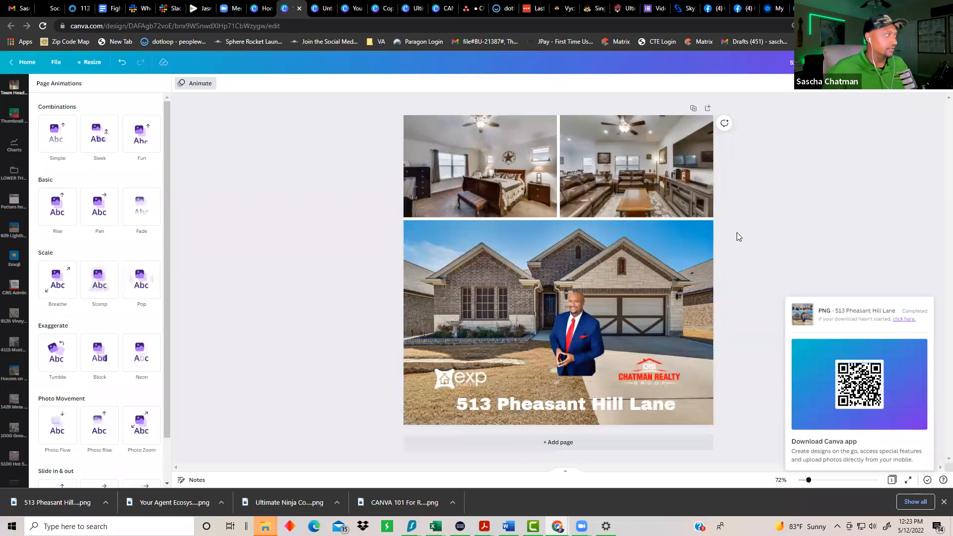
Step: Switch between the open Canva designs and settle on the blank Untitled design
{"action": "left_click", "coordinate": [798, 214]}
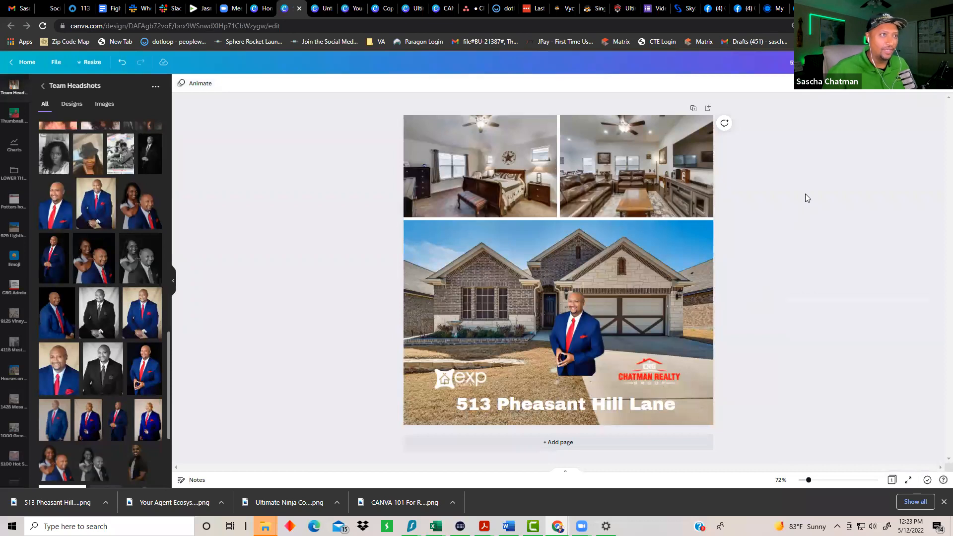
{"action": "left_click", "coordinate": [343, 9]}
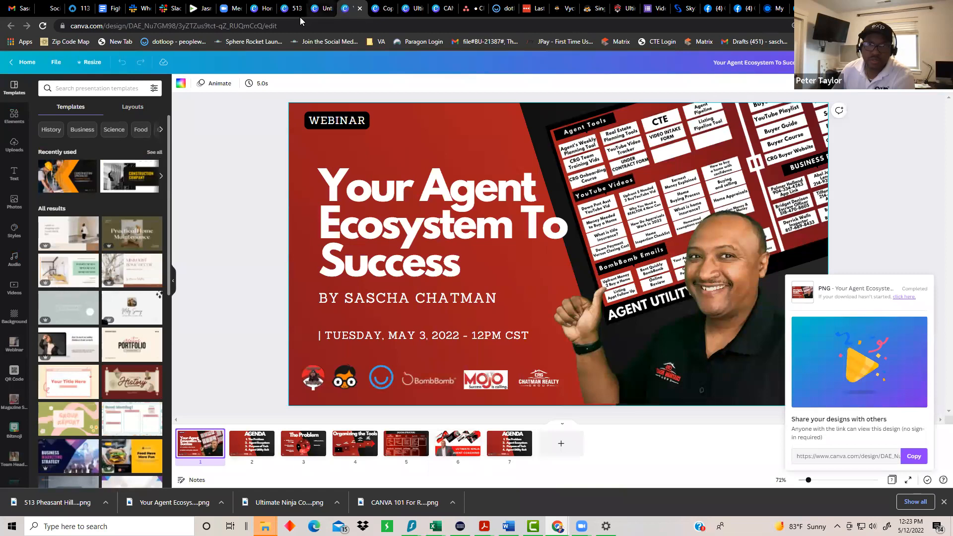
{"action": "left_click", "coordinate": [313, 9]}
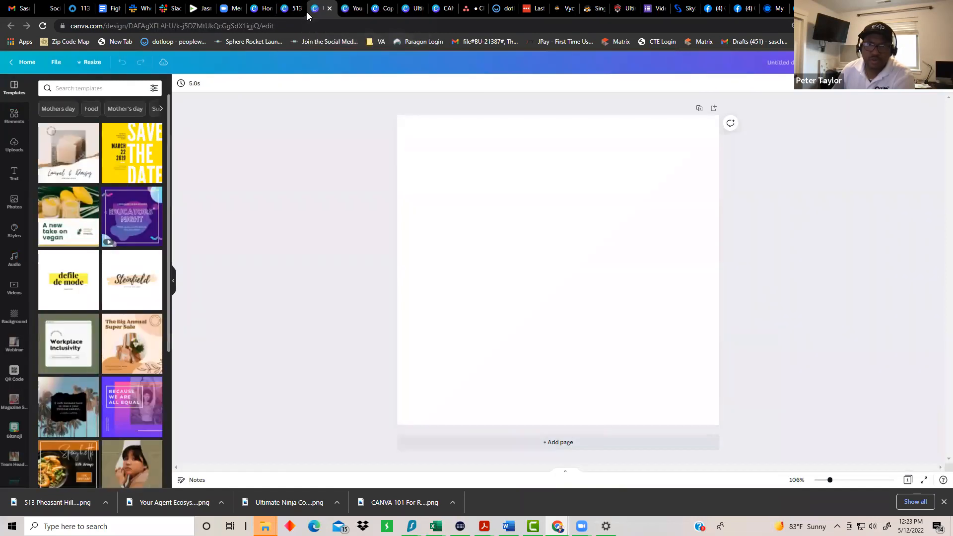
{"action": "left_click", "coordinate": [284, 10]}
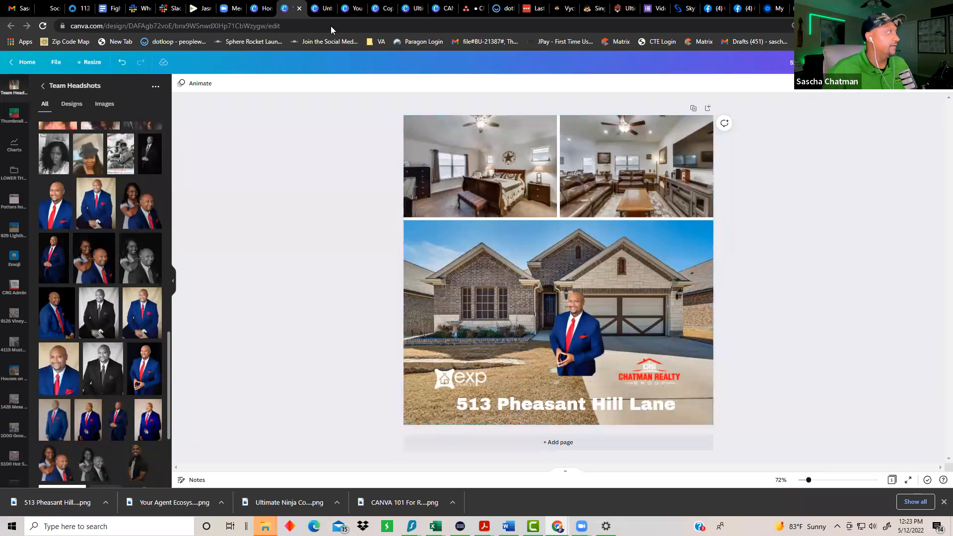
{"action": "left_click", "coordinate": [320, 8]}
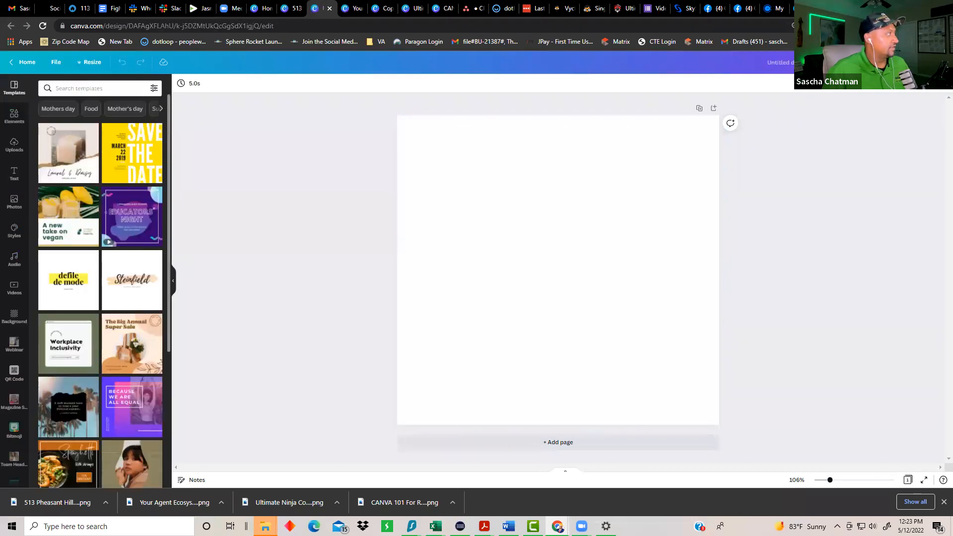
{"action": "scroll", "coordinate": [92, 382], "scroll_direction": "down", "scroll_amount": 1}
{"action": "scroll", "coordinate": [13, 392], "scroll_direction": "down", "scroll_amount": 10}
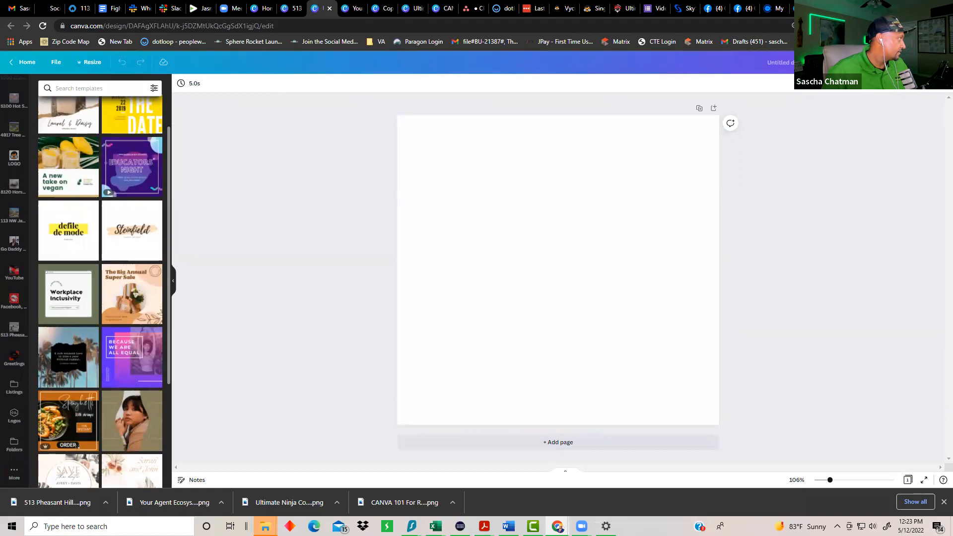
Step: Add a Go Daddy Pics photo, enlarge it to 570 by 761, and delete the suited selfie
{"action": "left_click", "coordinate": [14, 243]}
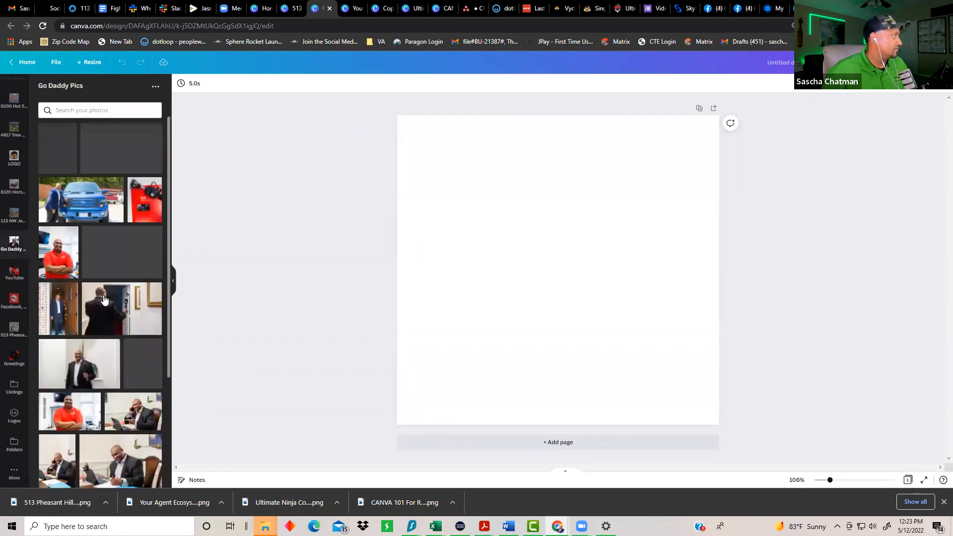
{"action": "scroll", "coordinate": [166, 269], "scroll_direction": "down", "scroll_amount": 3}
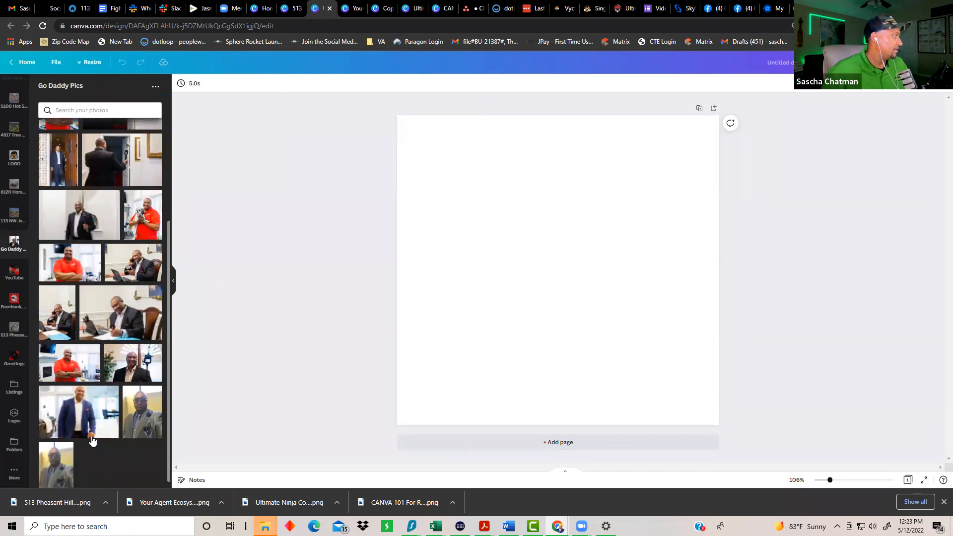
{"action": "left_click", "coordinate": [145, 424]}
{"action": "left_click_drag", "start_coordinate": [562, 272], "coordinate": [505, 208]}
{"action": "left_click_drag", "start_coordinate": [571, 299], "coordinate": [697, 378]}
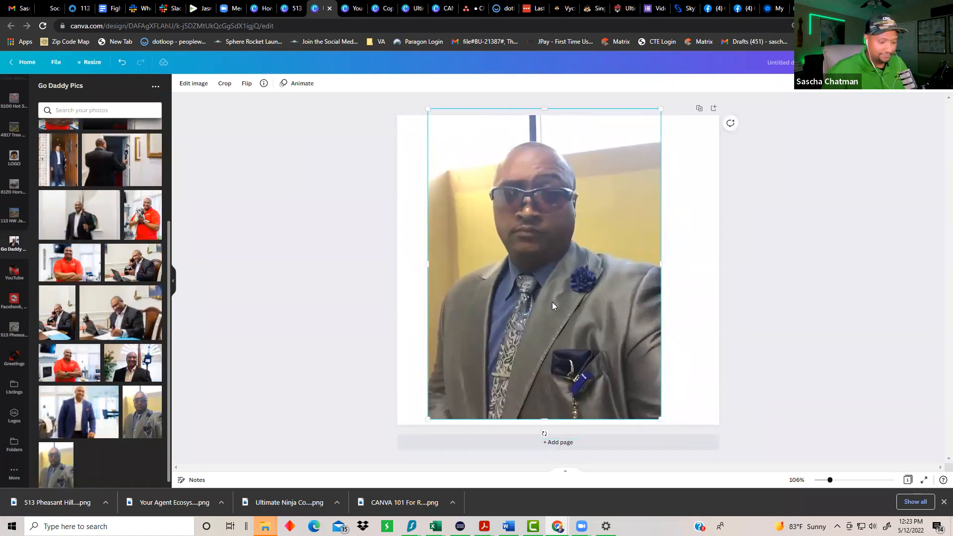
{"action": "key", "text": "Delete"}
Step: Drag the red-shirt fireplace photo onto the page, enlarge it and centre it
{"action": "scroll", "coordinate": [139, 223], "scroll_direction": "up", "scroll_amount": 3}
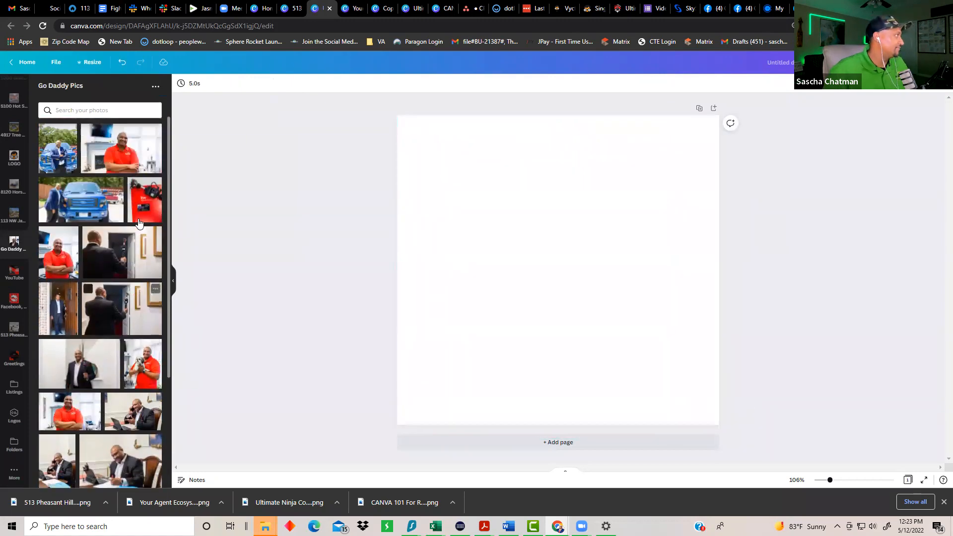
{"action": "scroll", "coordinate": [139, 226], "scroll_direction": "down", "scroll_amount": 1}
{"action": "scroll", "coordinate": [138, 229], "scroll_direction": "up", "scroll_amount": 1}
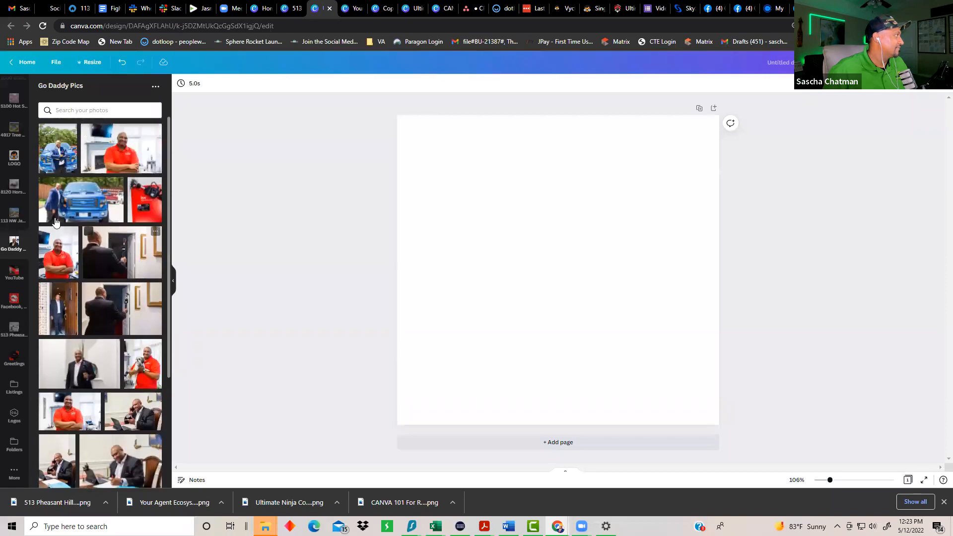
{"action": "left_click_drag", "start_coordinate": [121, 149], "coordinate": [516, 234]}
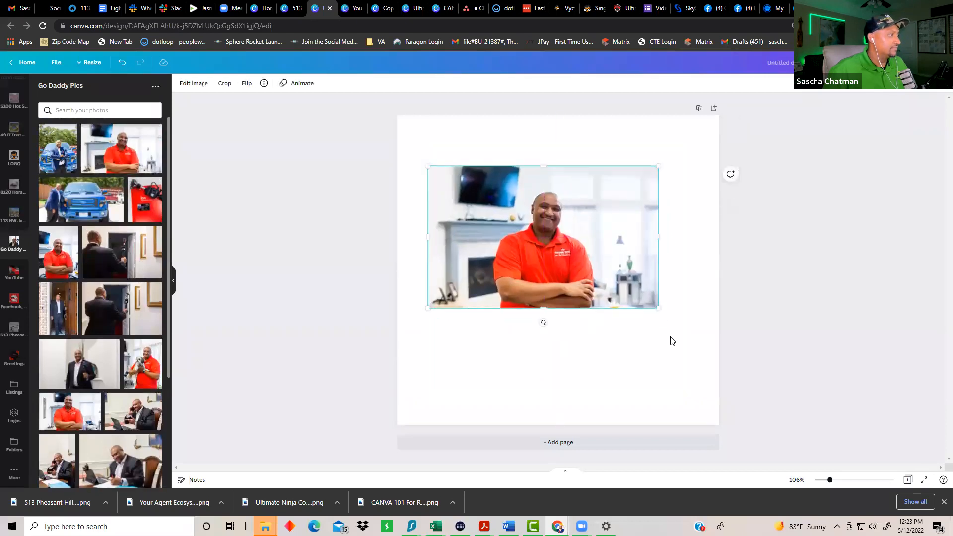
{"action": "left_click_drag", "start_coordinate": [660, 311], "coordinate": [785, 387]}
{"action": "left_click_drag", "start_coordinate": [597, 316], "coordinate": [546, 301]}
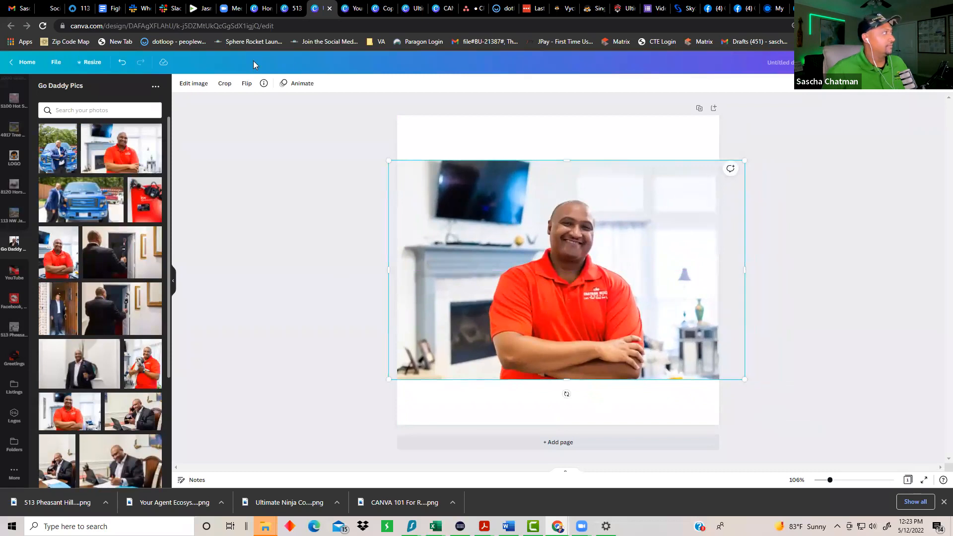
{"action": "left_click", "coordinate": [194, 84]}
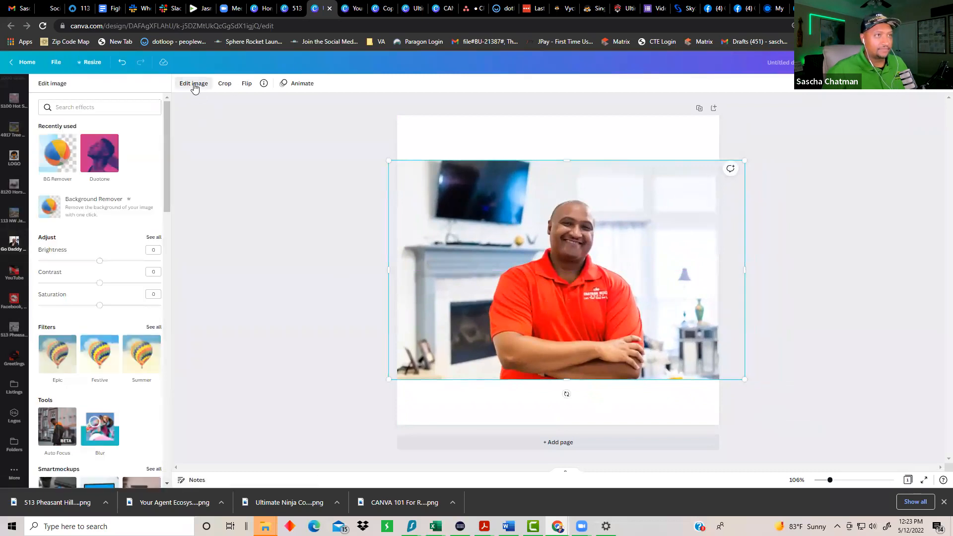
Step: Cut out the red-shirt photo with BG Remover, enlarge and reposition it, then delete it
{"action": "left_click", "coordinate": [58, 166]}
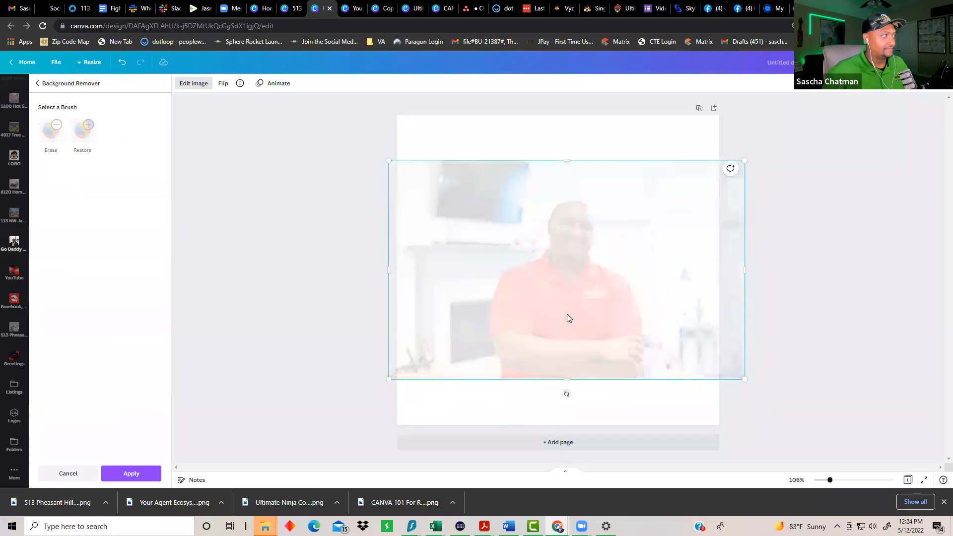
{"action": "left_click", "coordinate": [860, 322]}
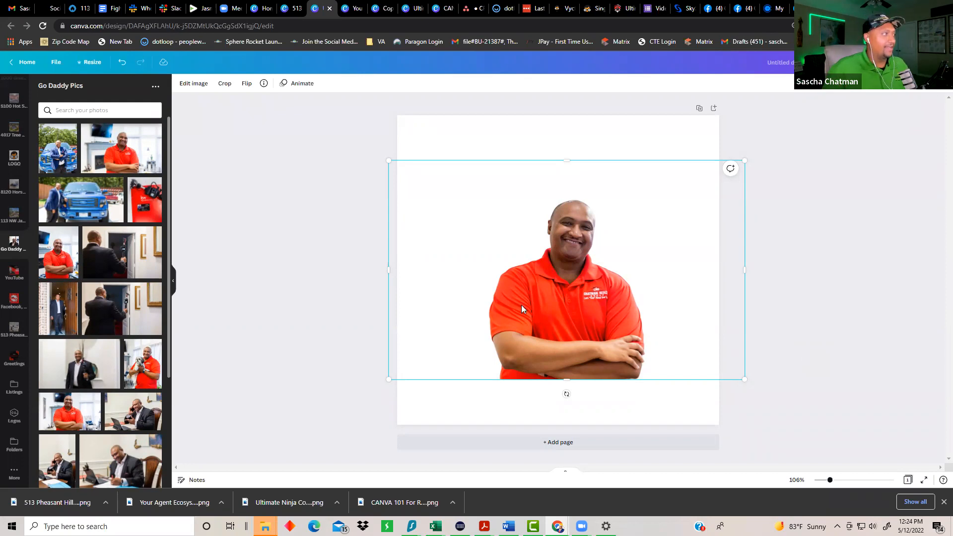
{"action": "left_click_drag", "start_coordinate": [381, 154], "coordinate": [270, 95]}
{"action": "left_click_drag", "start_coordinate": [570, 295], "coordinate": [593, 304]}
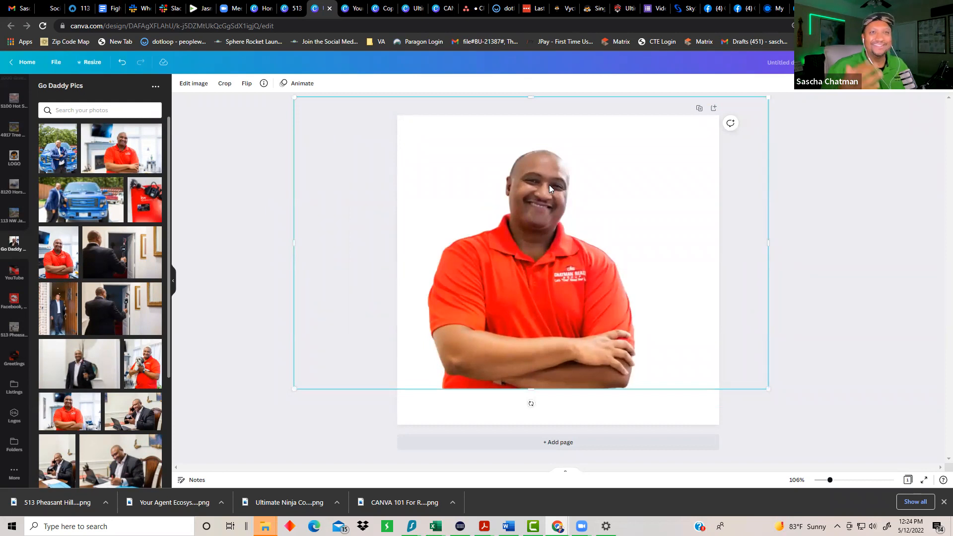
{"action": "key", "text": "Delete"}
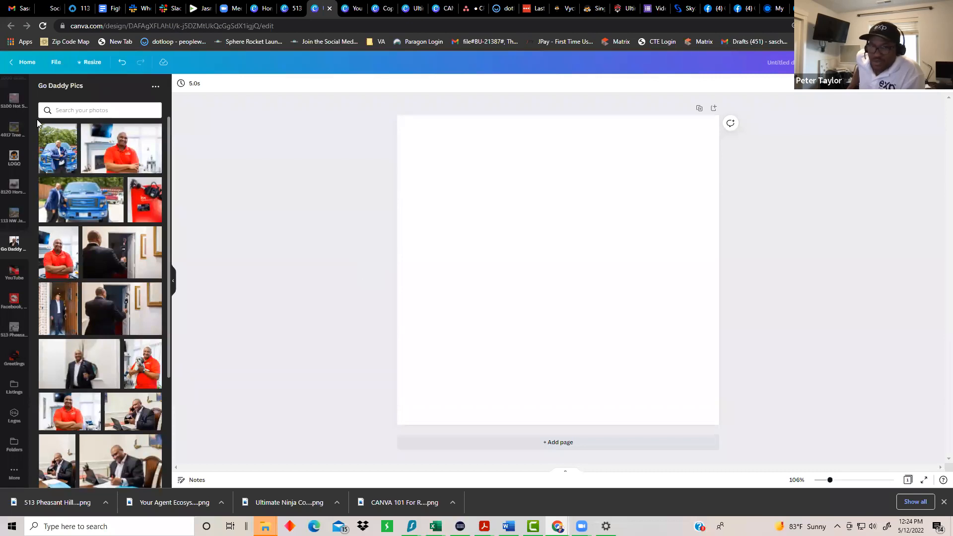
Step: Search the Elements library for 'house' and scroll through the results
{"action": "scroll", "coordinate": [10, 159], "scroll_direction": "up", "scroll_amount": 5}
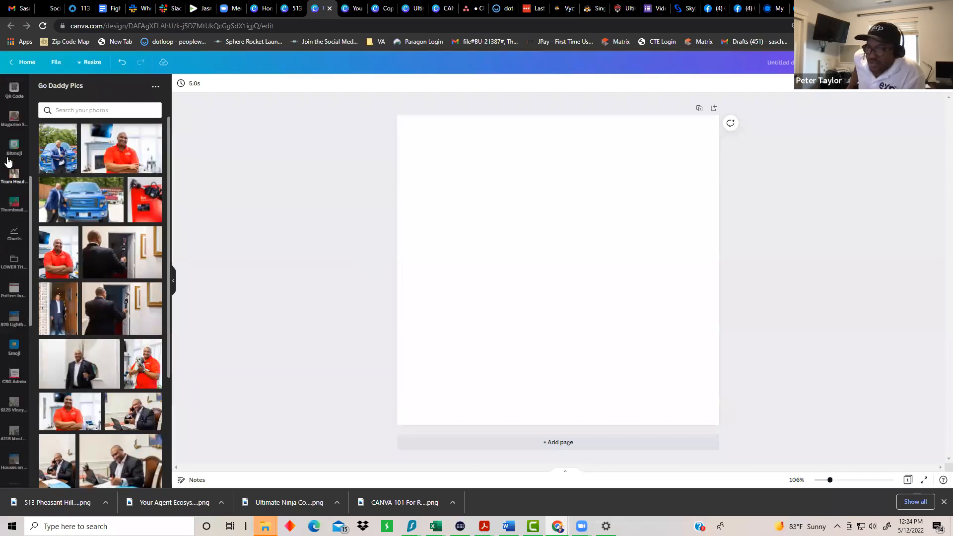
{"action": "scroll", "coordinate": [14, 277], "scroll_direction": "up", "scroll_amount": 2}
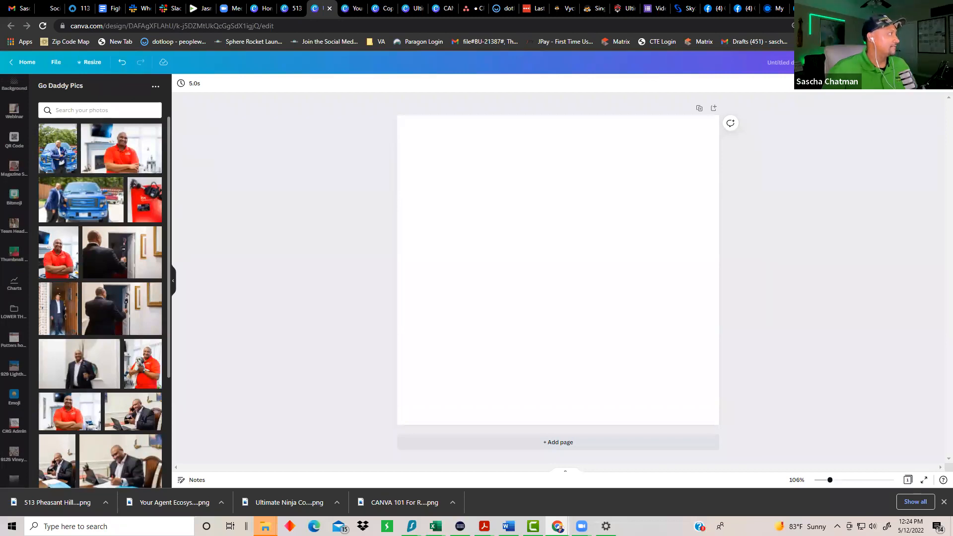
{"action": "scroll", "coordinate": [14, 224], "scroll_direction": "up", "scroll_amount": 5}
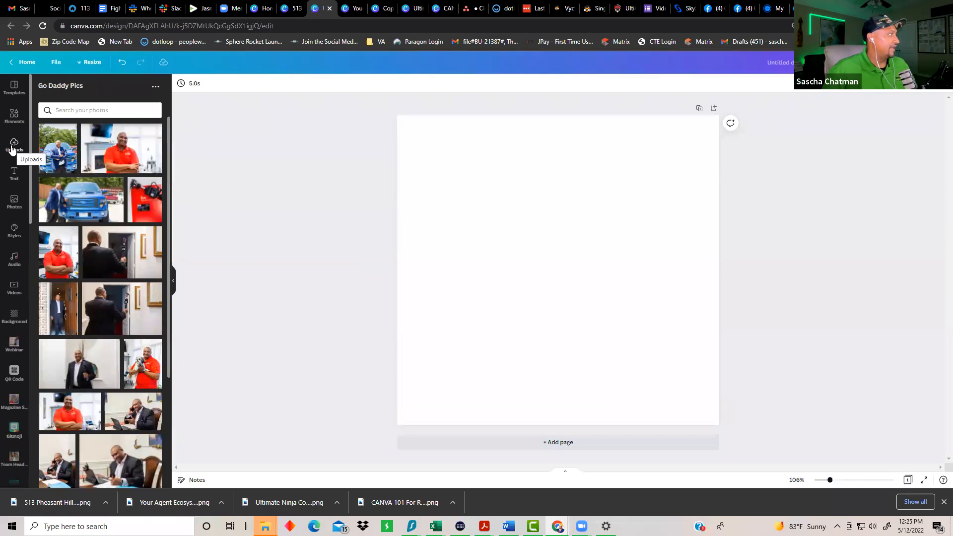
{"action": "left_click", "coordinate": [14, 116]}
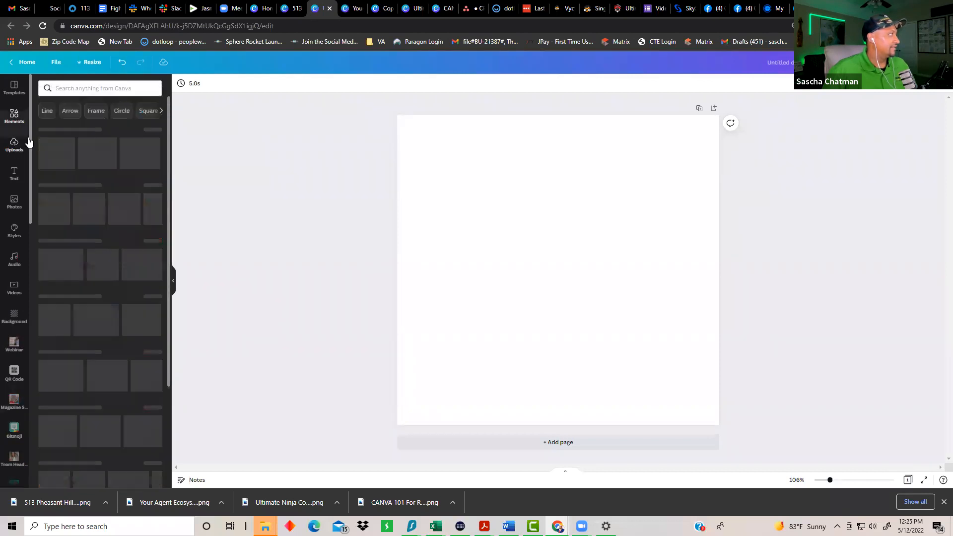
{"action": "left_click", "coordinate": [114, 88]}
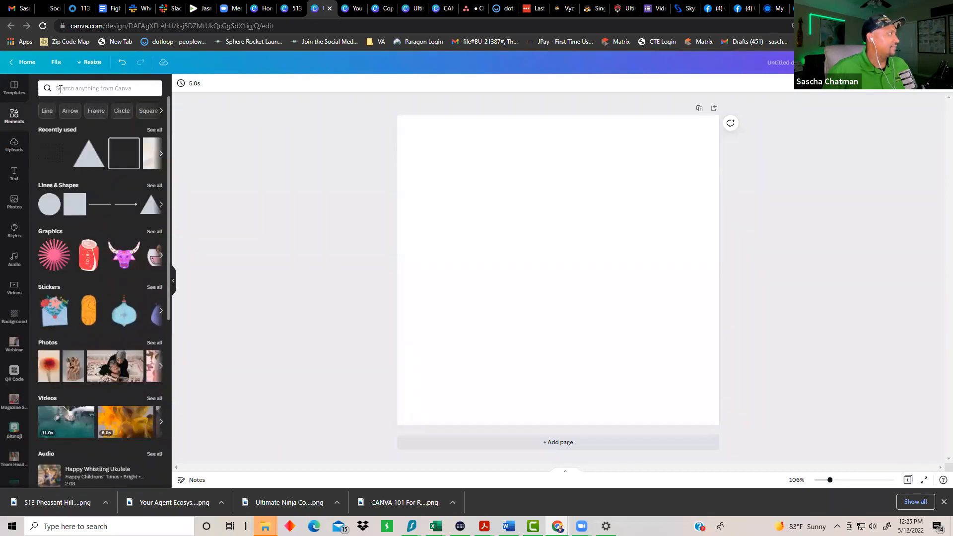
{"action": "type", "text": "house"}
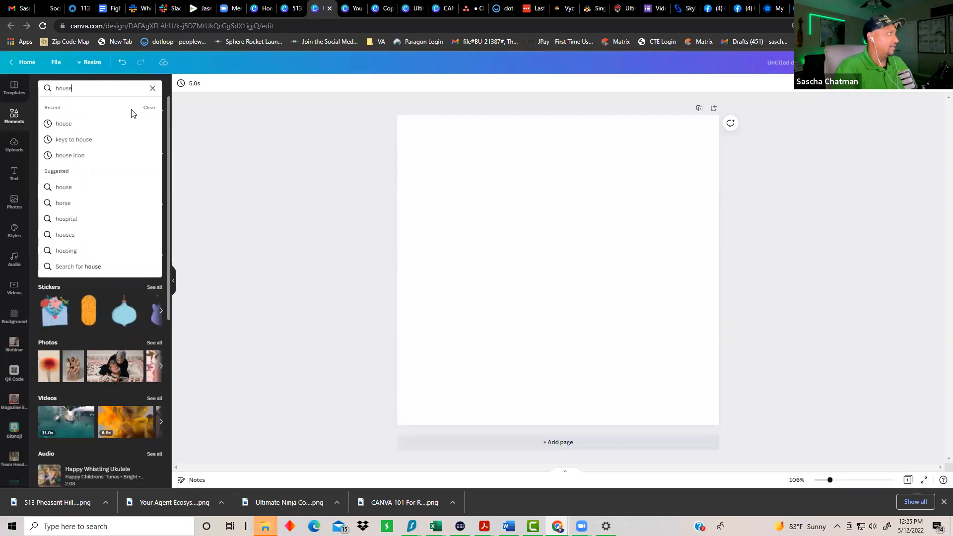
{"action": "key", "text": "Return"}
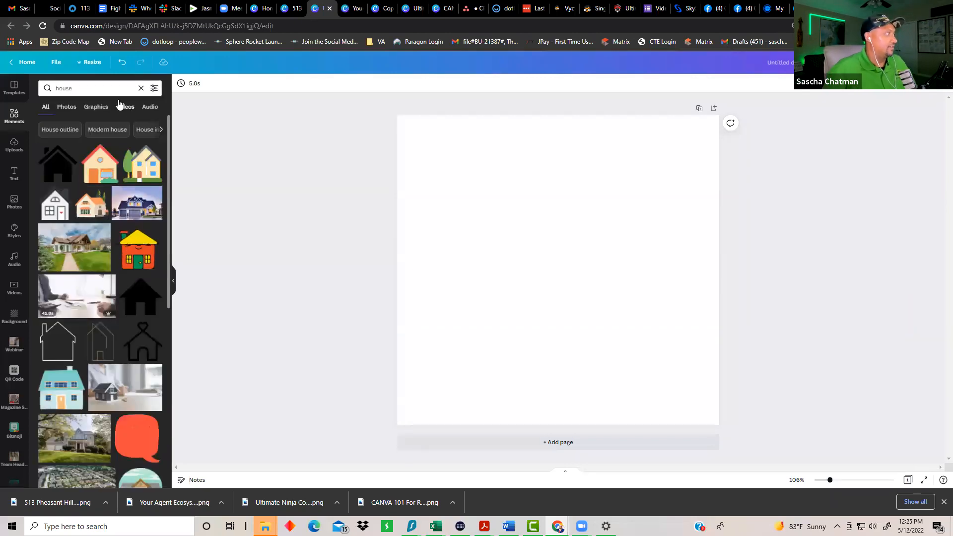
{"action": "scroll", "coordinate": [91, 248], "scroll_direction": "down", "scroll_amount": 3}
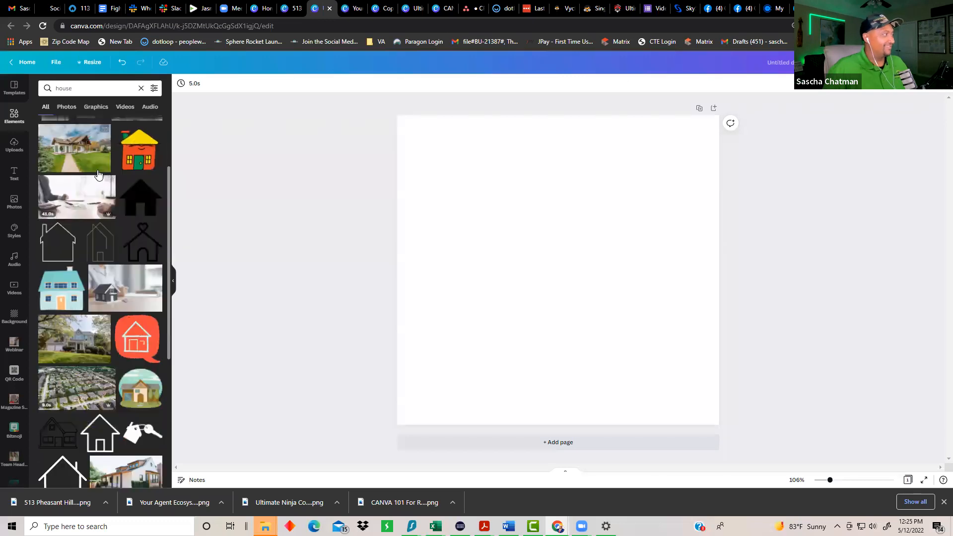
{"action": "scroll", "coordinate": [133, 374], "scroll_direction": "down", "scroll_amount": 4}
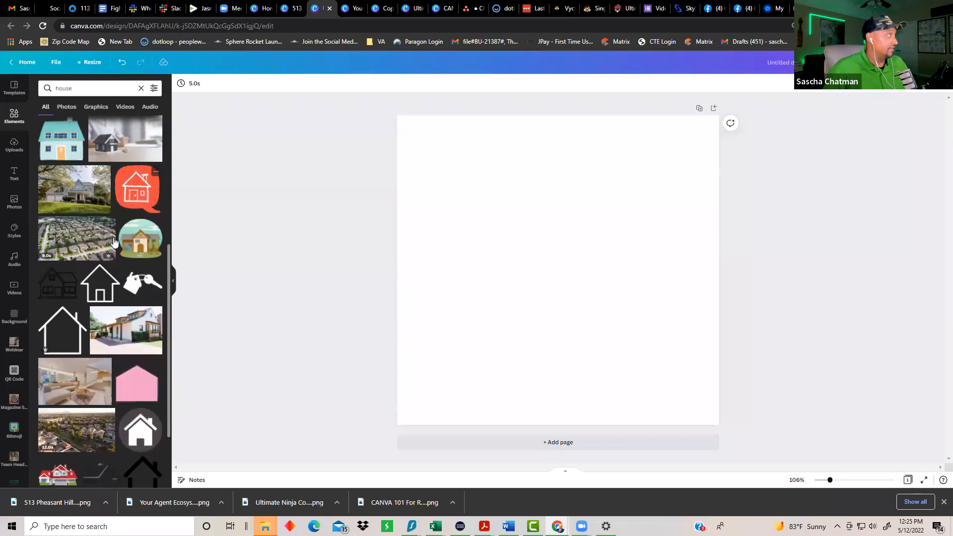
Step: Add the gray two-story house photo and stretch it to cover the whole square page
{"action": "left_click", "coordinate": [59, 199]}
{"action": "left_click_drag", "start_coordinate": [515, 268], "coordinate": [475, 200]}
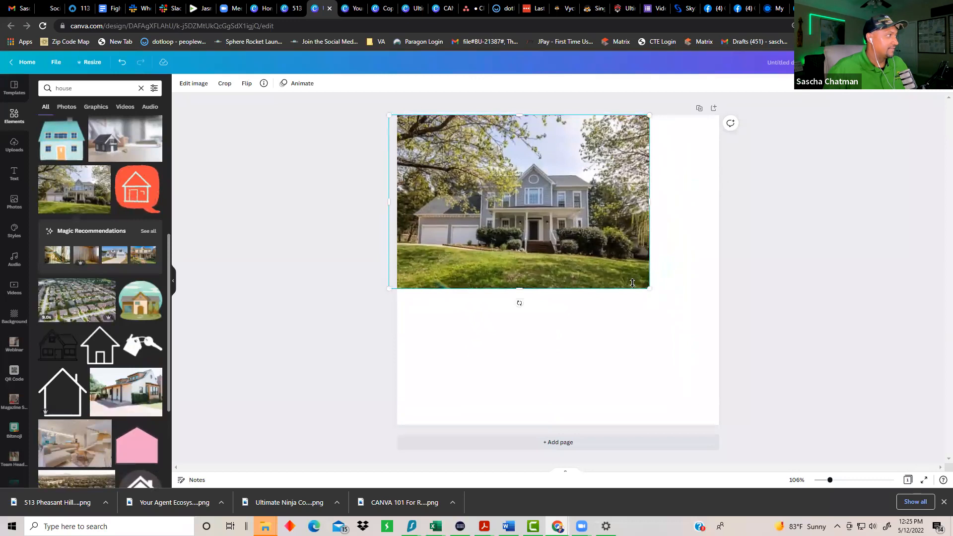
{"action": "left_click_drag", "start_coordinate": [662, 307], "coordinate": [877, 451]}
{"action": "left_click_drag", "start_coordinate": [571, 363], "coordinate": [506, 363]}
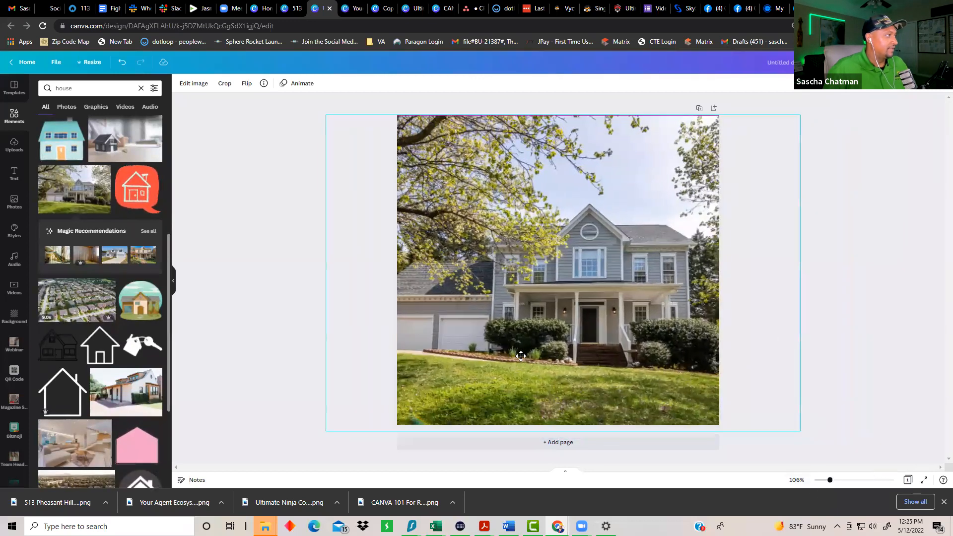
{"action": "left_click", "coordinate": [623, 433]}
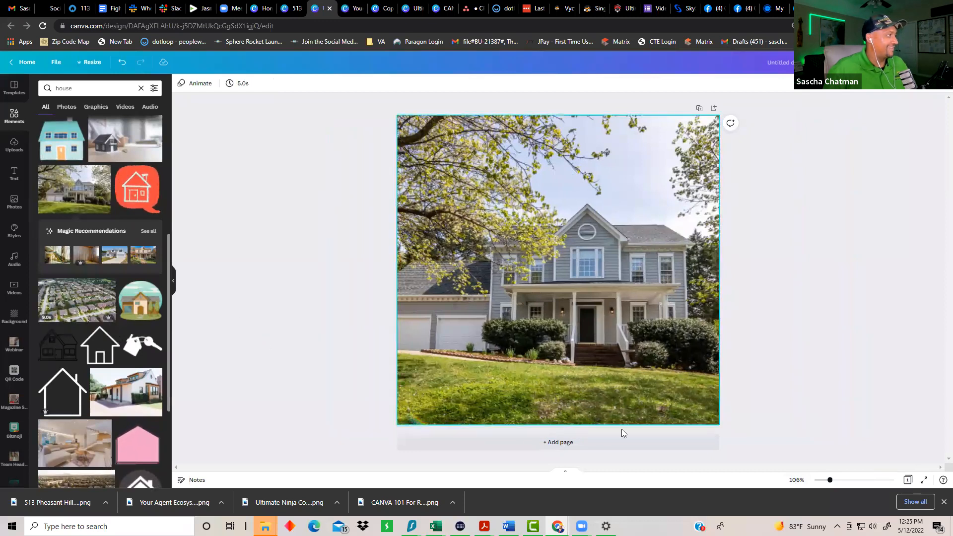
Step: Replace the 'house' element search with a search for 'headshots'
{"action": "scroll", "coordinate": [6, 437], "scroll_direction": "down", "scroll_amount": 5}
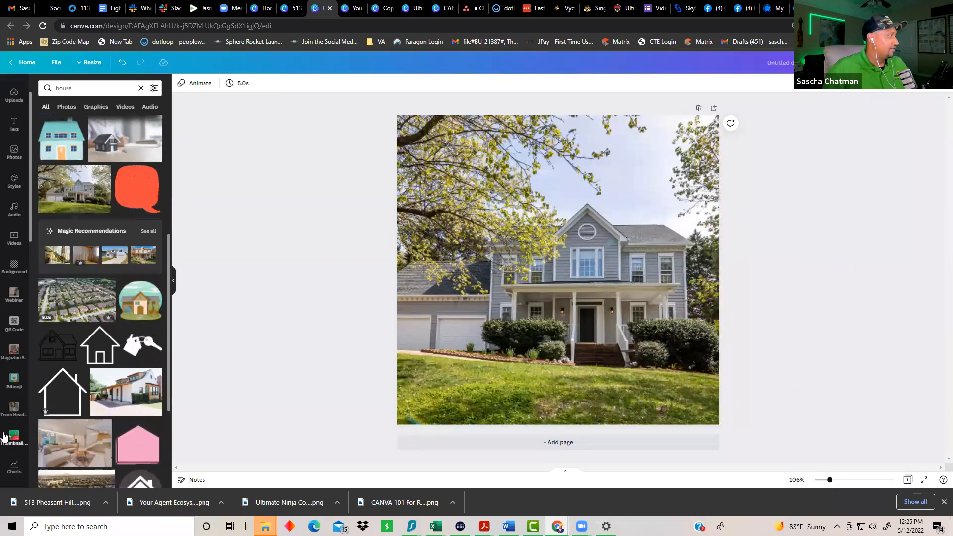
{"action": "scroll", "coordinate": [5, 433], "scroll_direction": "down", "scroll_amount": 5}
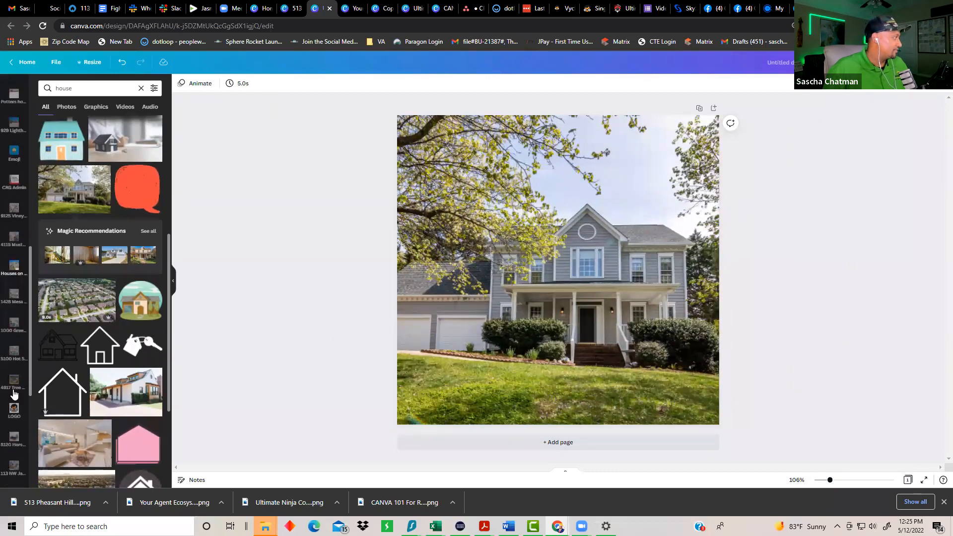
{"action": "left_click", "coordinate": [72, 85]}
{"action": "key", "text": "BackSpace"}
{"action": "key", "text": "BackSpace"}
{"action": "key", "text": "BackSpace"}
{"action": "key", "text": "BackSpace"}
{"action": "key", "text": "BackSpace"}
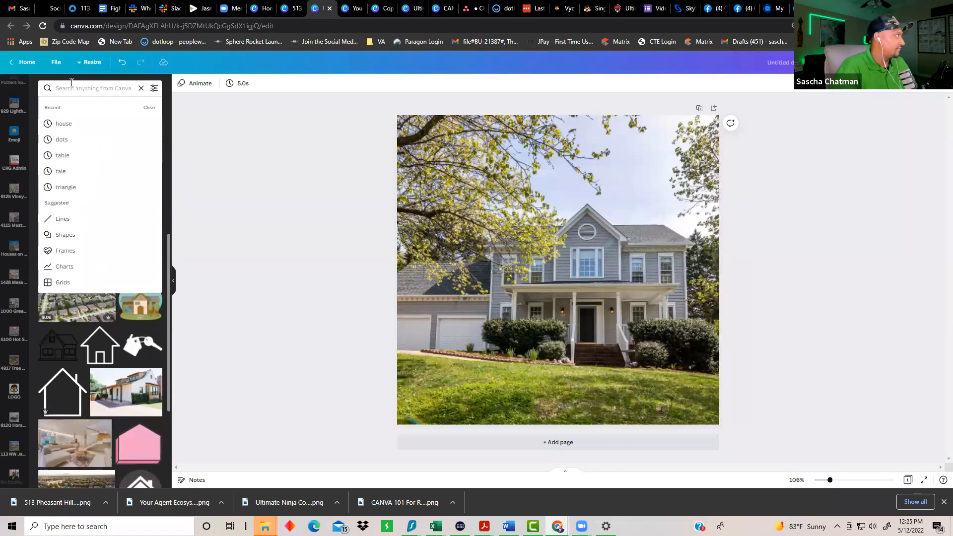
{"action": "type", "text": "headshots"}
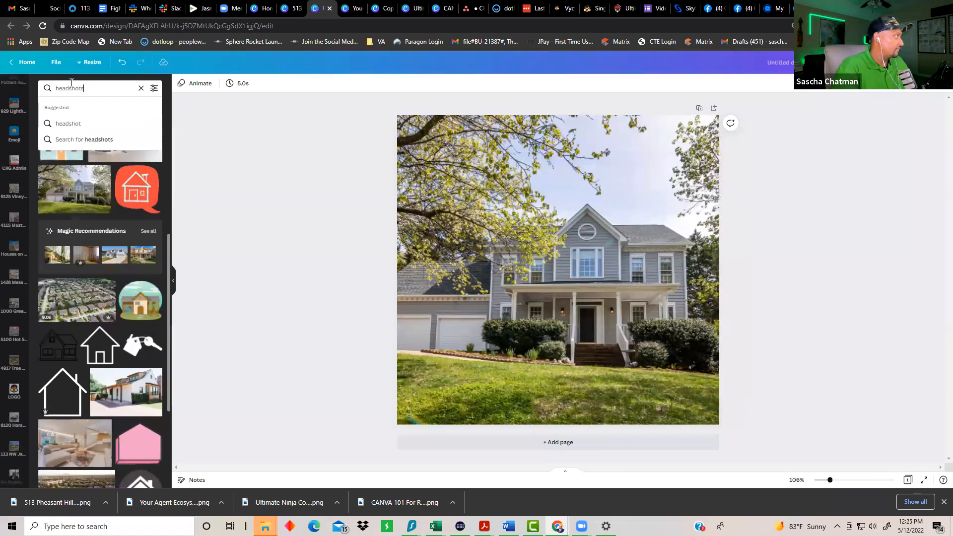
{"action": "key", "text": "Return"}
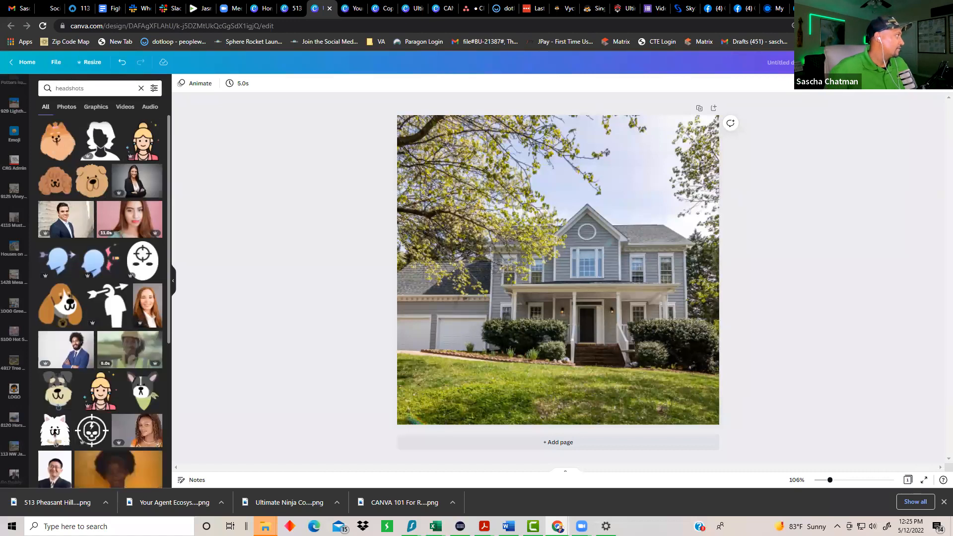
{"action": "scroll", "coordinate": [16, 134], "scroll_direction": "up", "scroll_amount": 10}
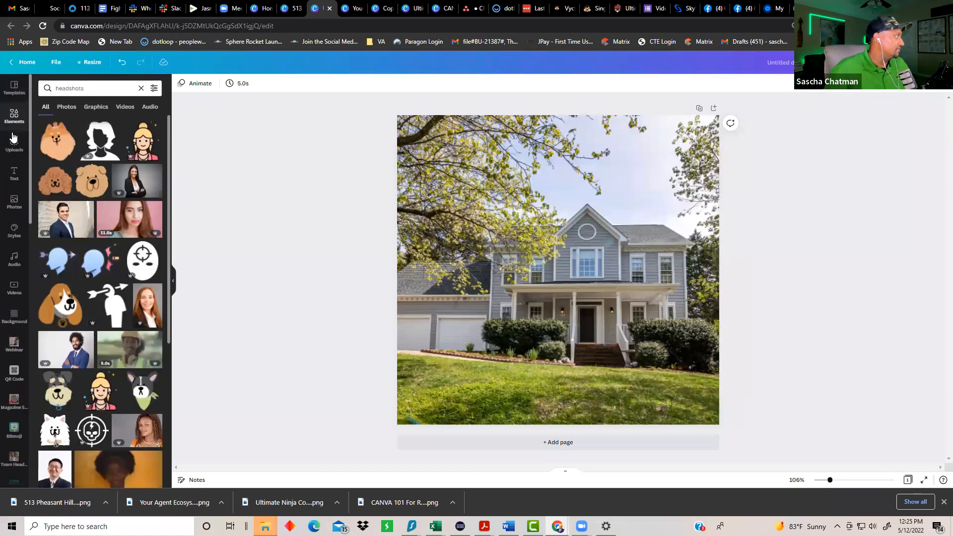
Step: Search Folders for 'headsho' and open Team Headshots to scroll through its images
{"action": "left_click", "coordinate": [15, 201]}
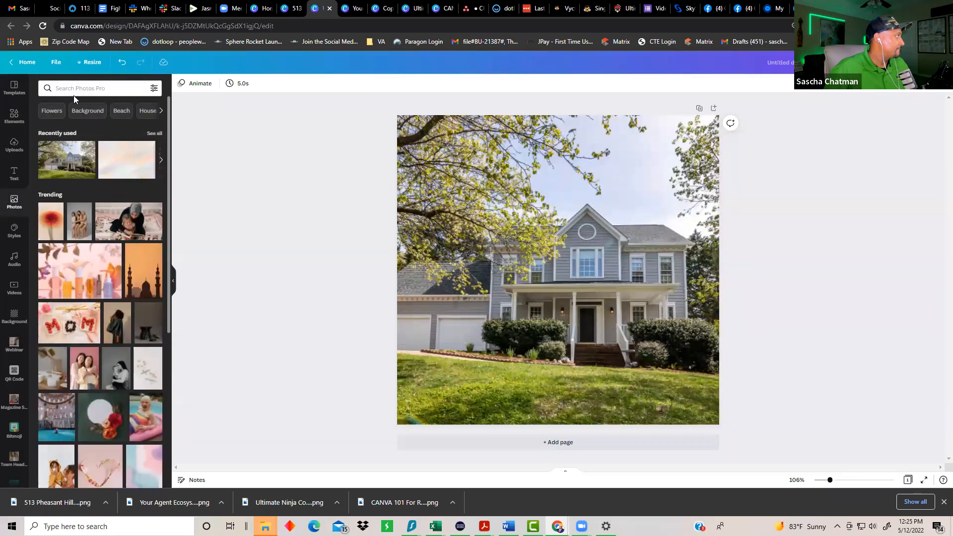
{"action": "scroll", "coordinate": [9, 399], "scroll_direction": "down", "scroll_amount": 10}
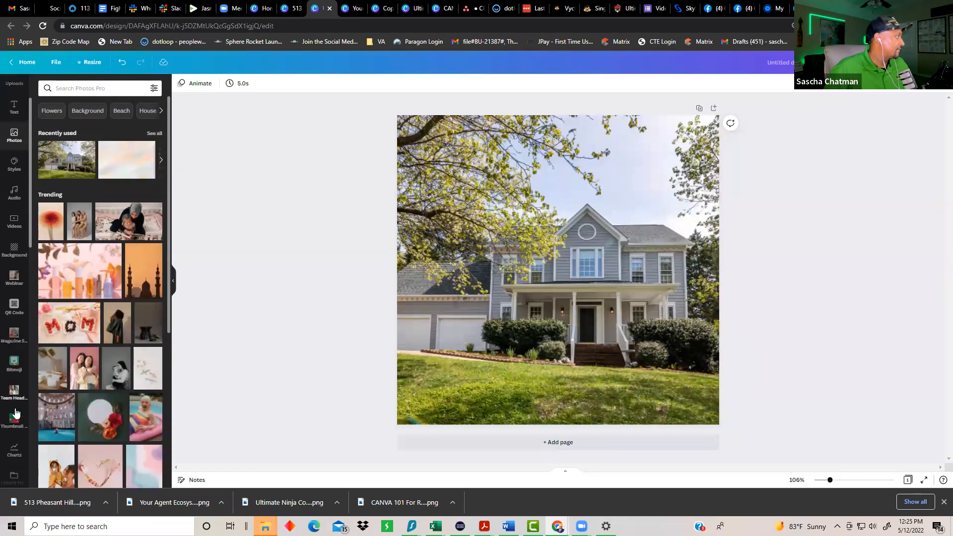
{"action": "scroll", "coordinate": [10, 449], "scroll_direction": "down", "scroll_amount": 3}
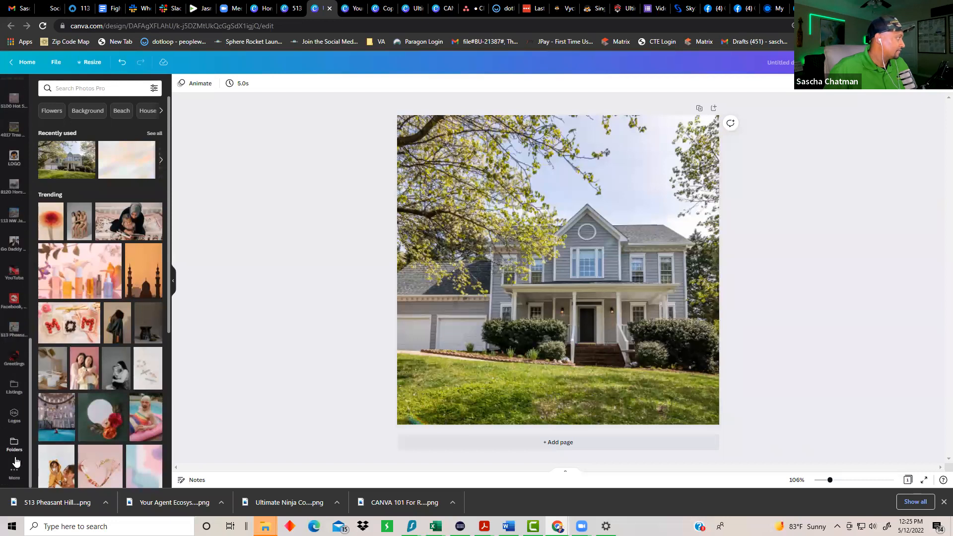
{"action": "left_click", "coordinate": [15, 446]}
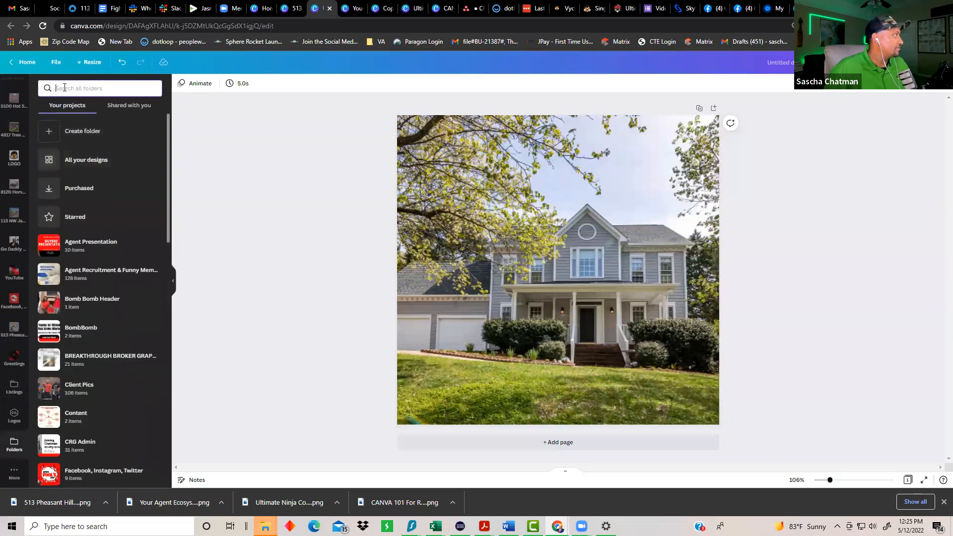
{"action": "type", "text": "headshot"}
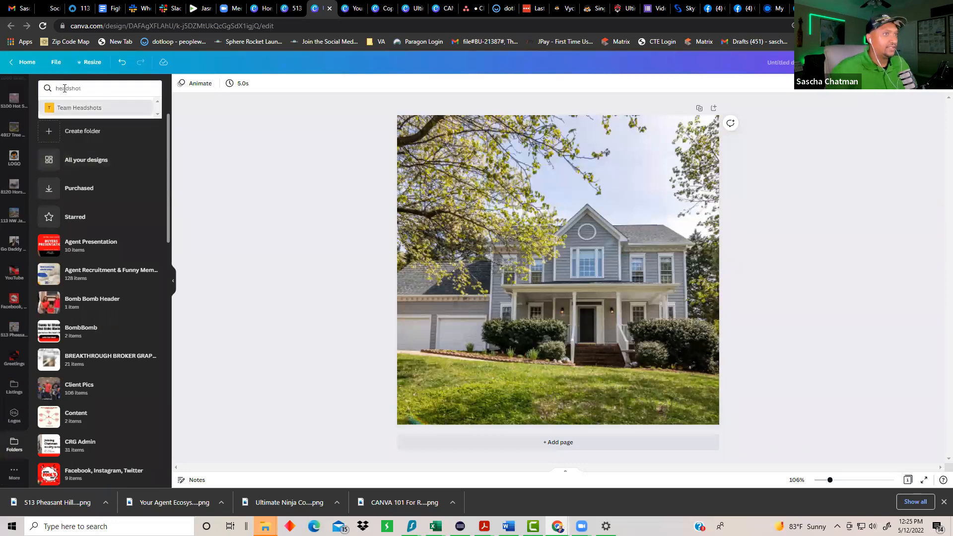
{"action": "left_click", "coordinate": [103, 108]}
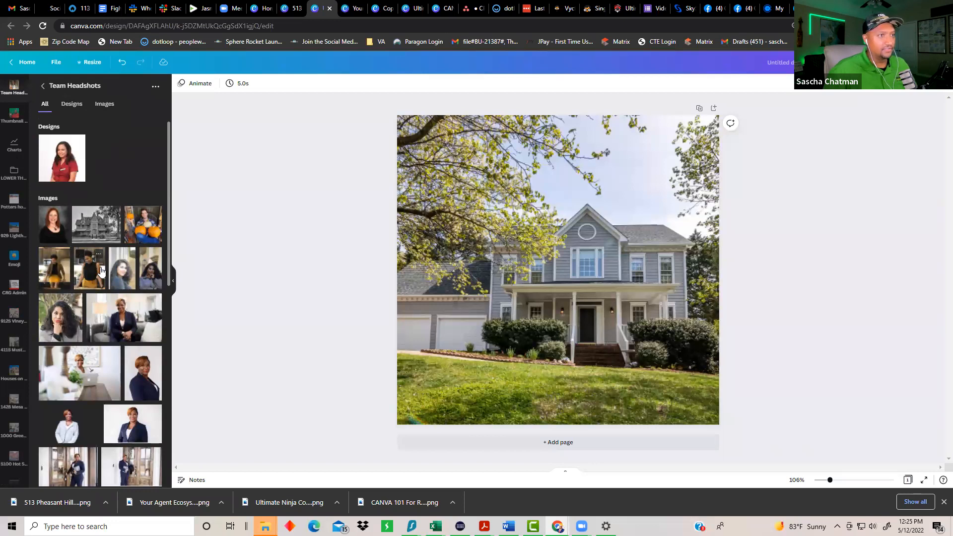
{"action": "scroll", "coordinate": [95, 298], "scroll_direction": "down", "scroll_amount": 3}
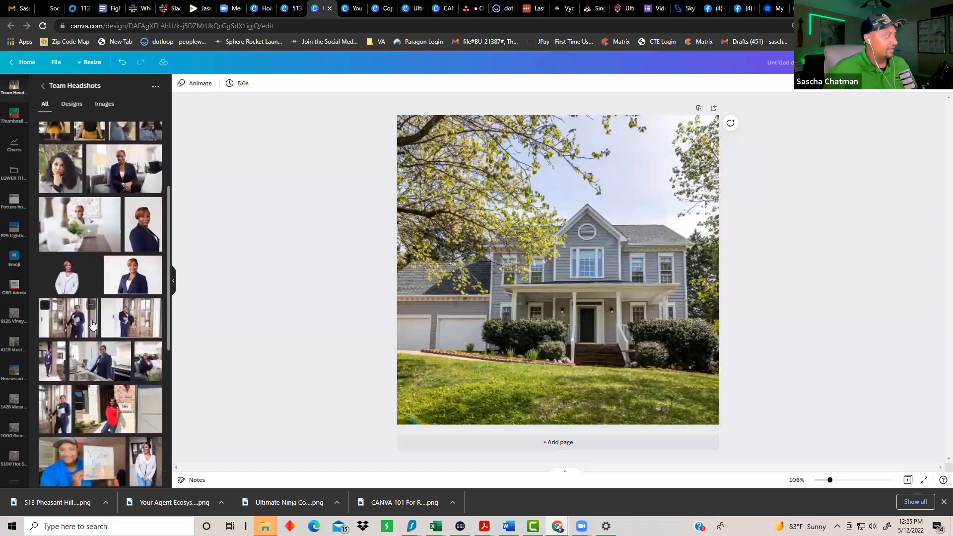
{"action": "scroll", "coordinate": [92, 324], "scroll_direction": "down", "scroll_amount": 6}
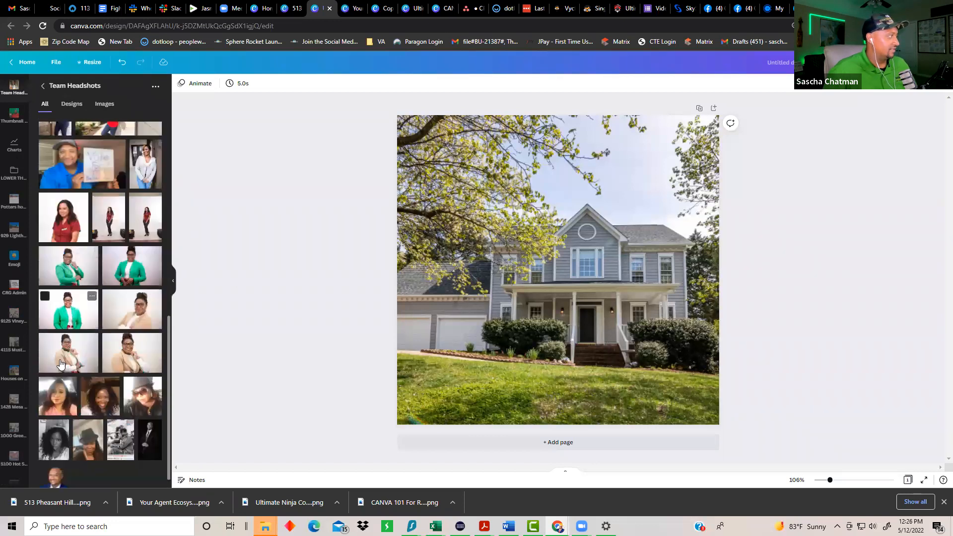
Step: Add an agent headshot, shrink it and place it at the house photo's lower right
{"action": "left_click", "coordinate": [142, 323]}
{"action": "left_click_drag", "start_coordinate": [537, 289], "coordinate": [600, 373]}
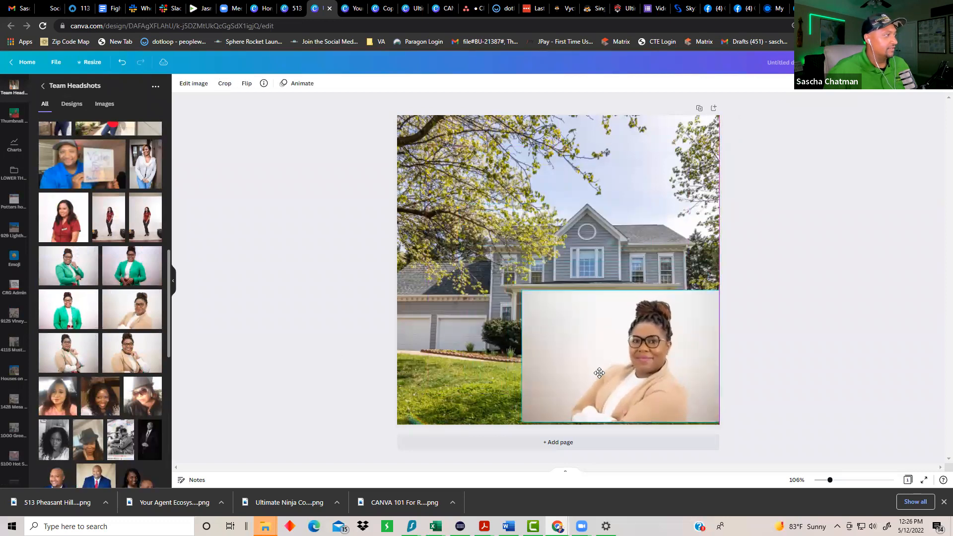
{"action": "left_click_drag", "start_coordinate": [520, 288], "coordinate": [600, 343]}
{"action": "left_click_drag", "start_coordinate": [659, 386], "coordinate": [644, 371]}
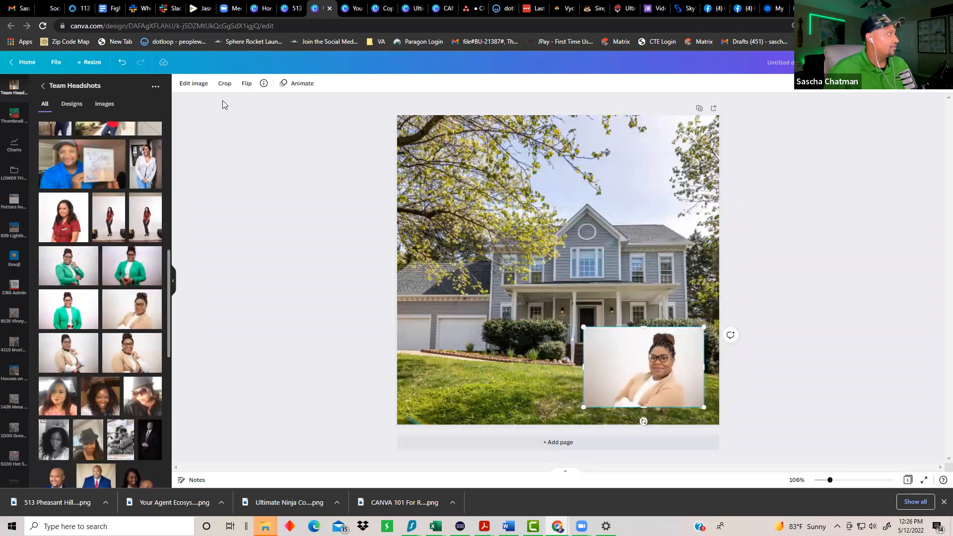
Step: Remove the headshot's background with BG Remover, then add an 'Add a heading' text box
{"action": "left_click", "coordinate": [194, 83]}
{"action": "left_click", "coordinate": [57, 153]}
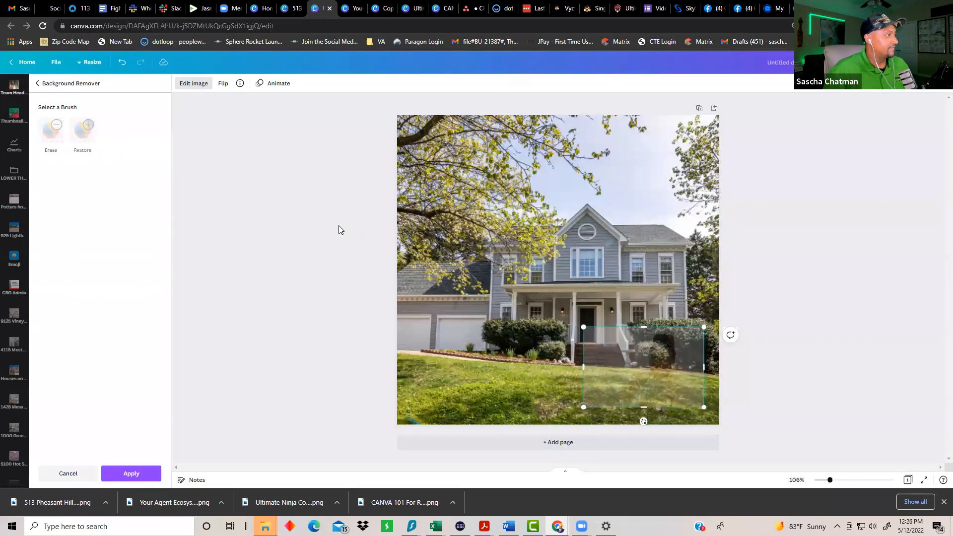
{"action": "left_click", "coordinate": [180, 178]}
{"action": "scroll", "coordinate": [18, 160], "scroll_direction": "up", "scroll_amount": 5}
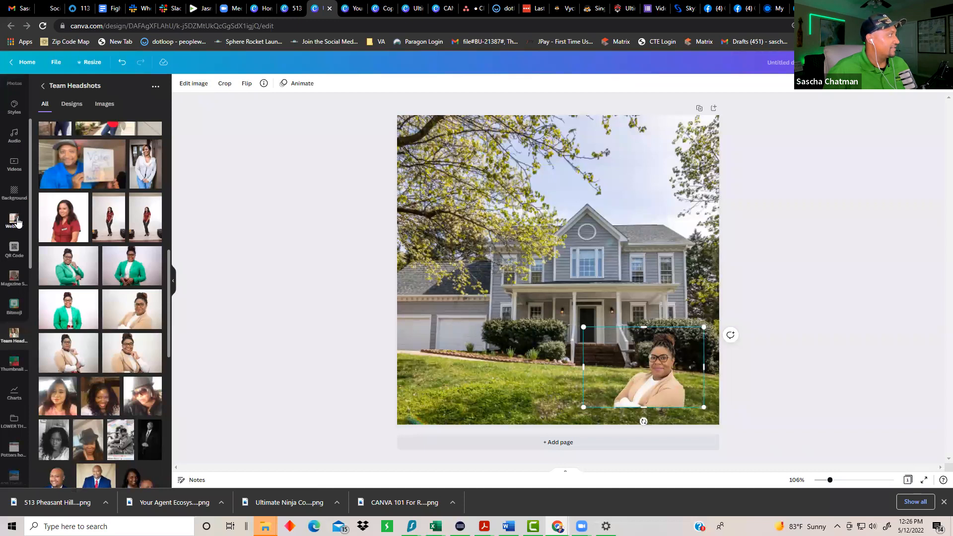
{"action": "scroll", "coordinate": [17, 223], "scroll_direction": "up", "scroll_amount": 3}
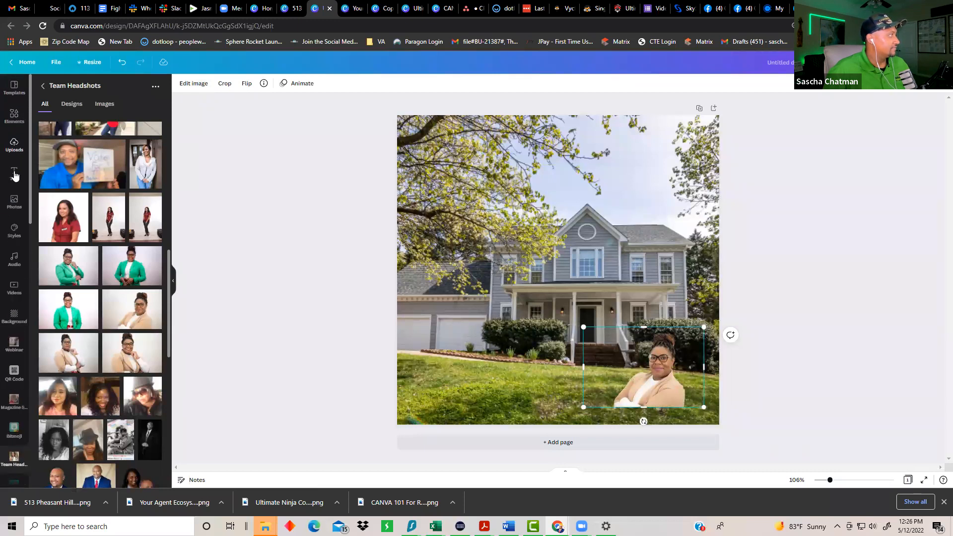
{"action": "left_click", "coordinate": [15, 173]}
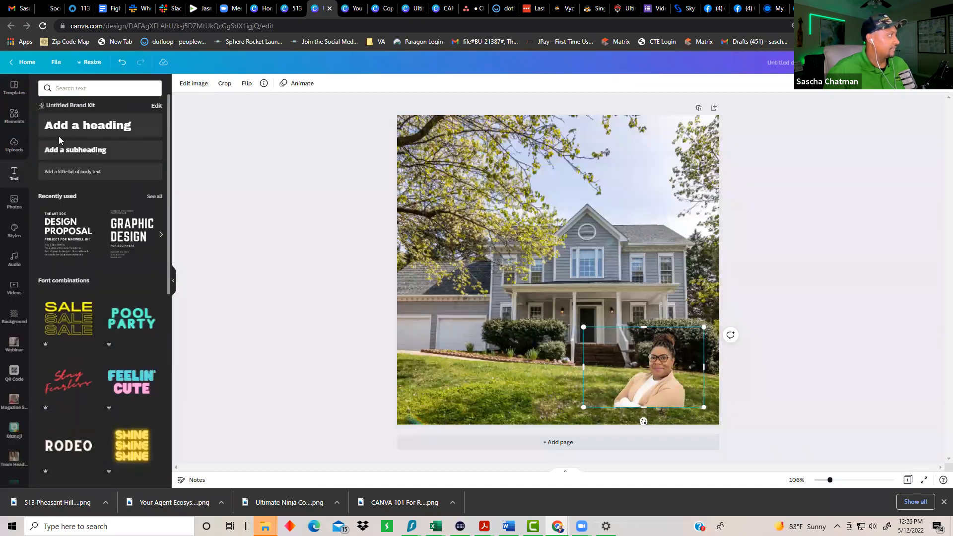
{"action": "left_click", "coordinate": [79, 128]}
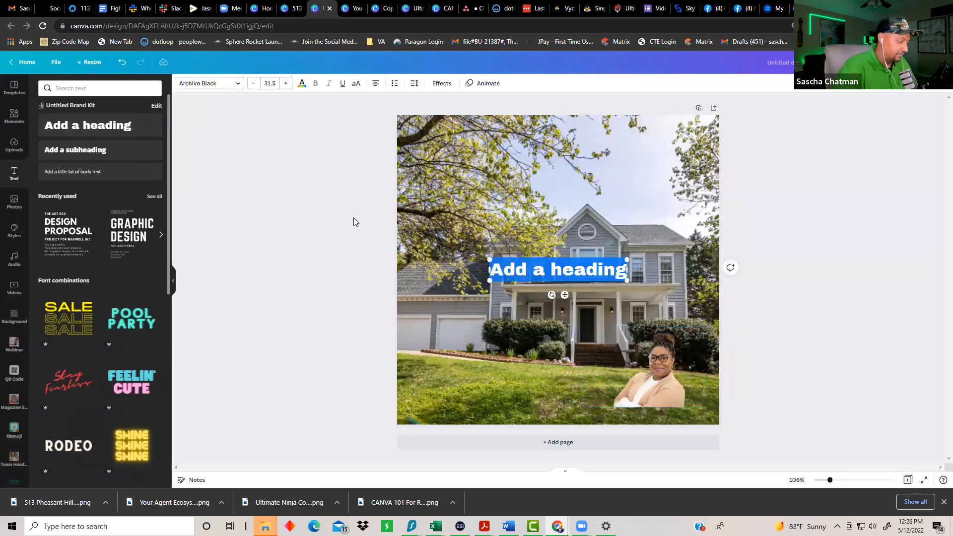
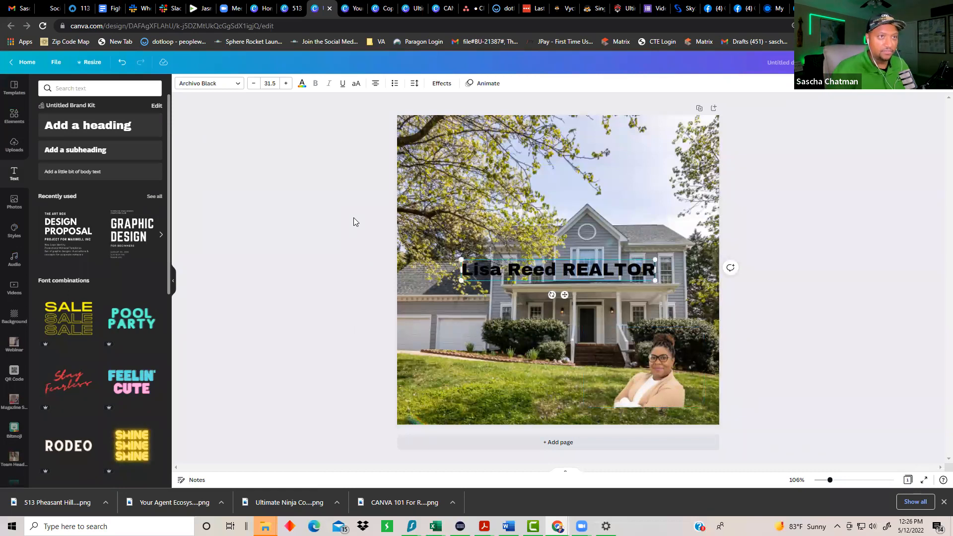
Step: Type the agent's name followed by 'REALTOR®' into the heading, then select the line
{"action": "key", "text": "alt"}
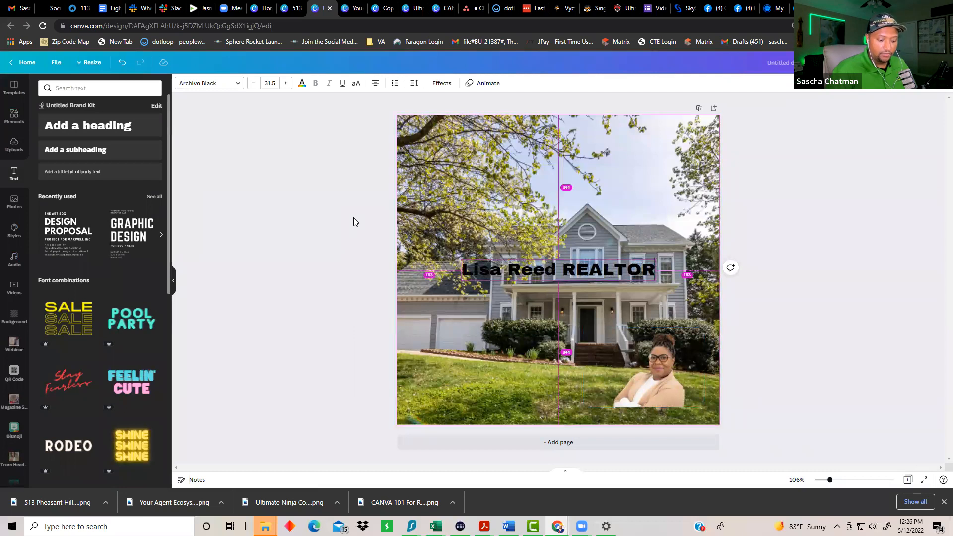
{"action": "type", "text": "®"}
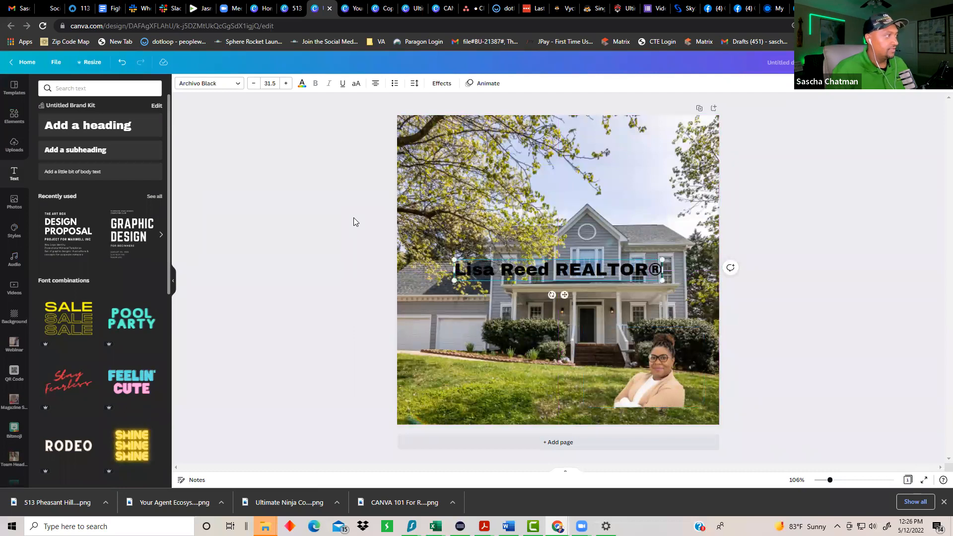
{"action": "double_click", "coordinate": [515, 271]}
{"action": "left_click", "coordinate": [515, 272]}
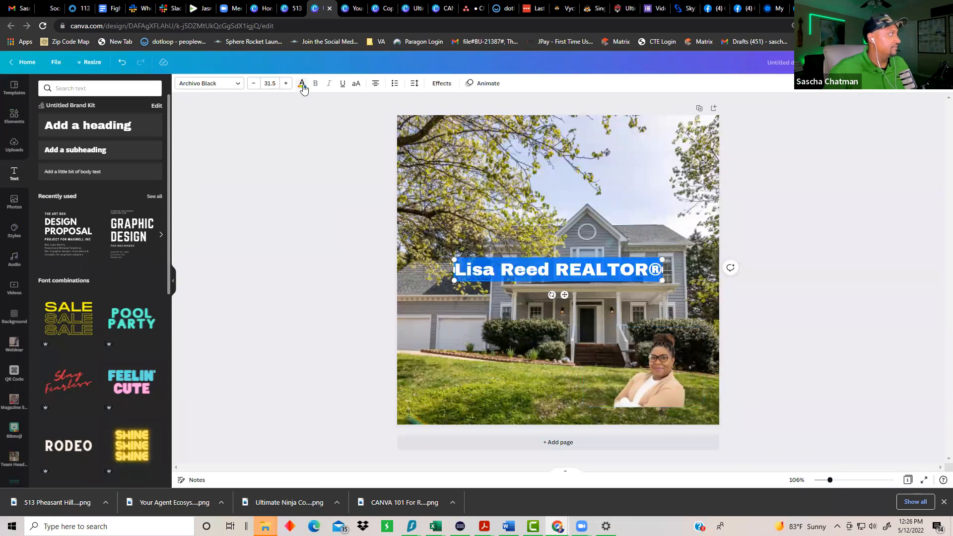
Step: Colour the name heading white, drop it to the photo's bottom edge, headshot just above
{"action": "left_click", "coordinate": [301, 85]}
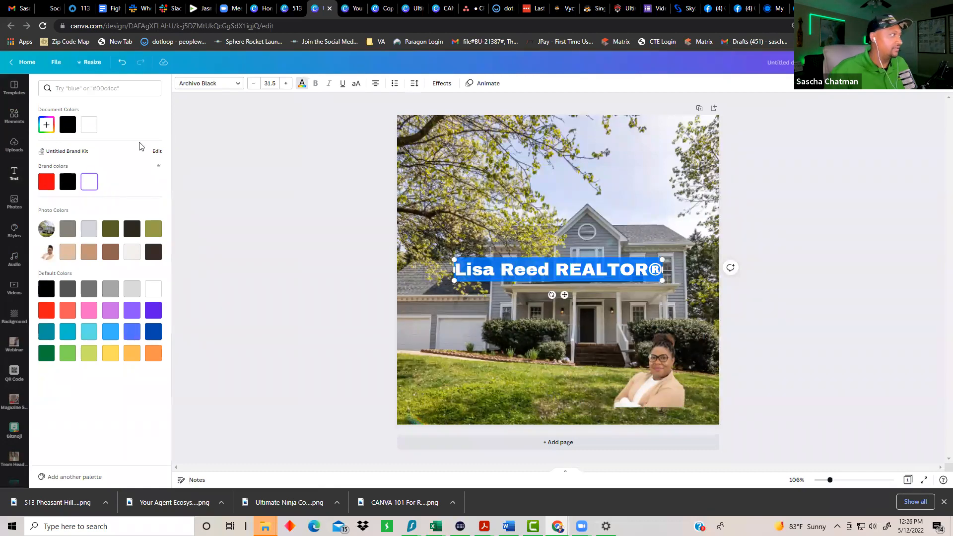
{"action": "left_click", "coordinate": [664, 376]}
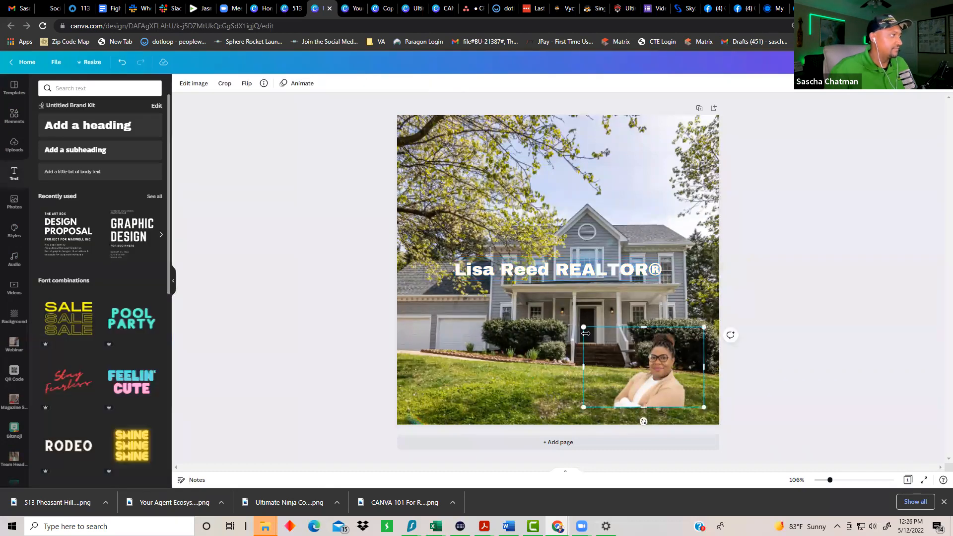
{"action": "left_click_drag", "start_coordinate": [564, 269], "coordinate": [608, 410]}
{"action": "left_click_drag", "start_coordinate": [636, 369], "coordinate": [641, 352]}
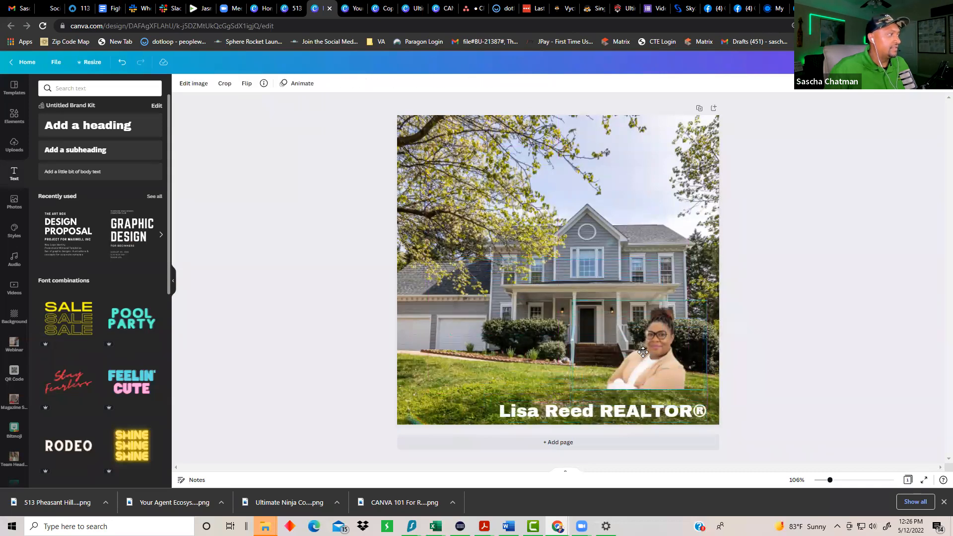
{"action": "left_click", "coordinate": [14, 145]}
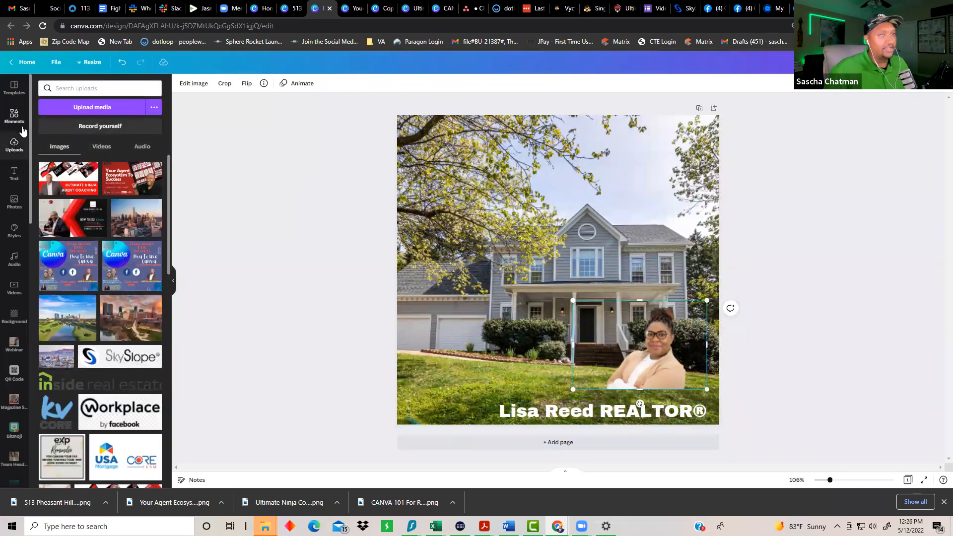
{"action": "left_click", "coordinate": [278, 294]}
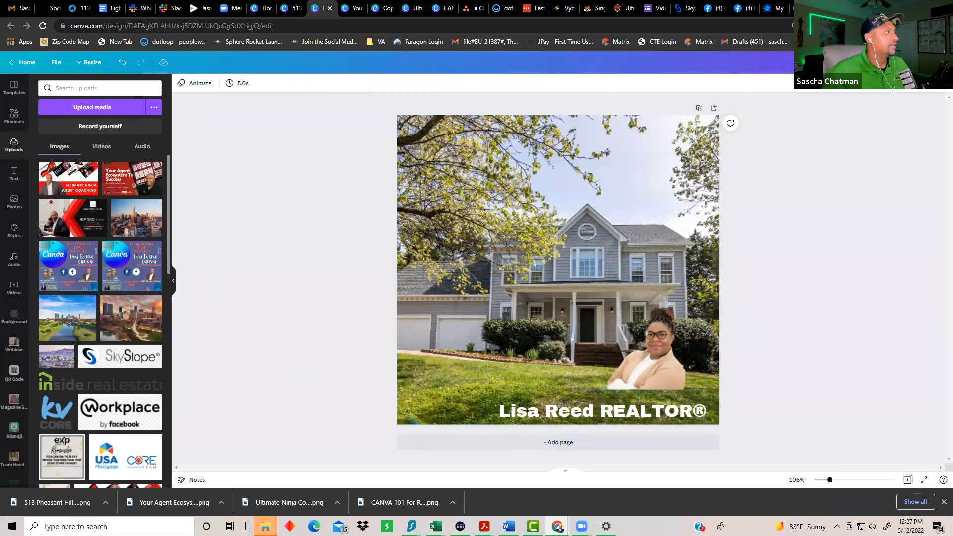
Step: On the Chatman Realty Group site, open the new agent's profile via About and copy its address
{"action": "key", "text": "ctrl+t"}
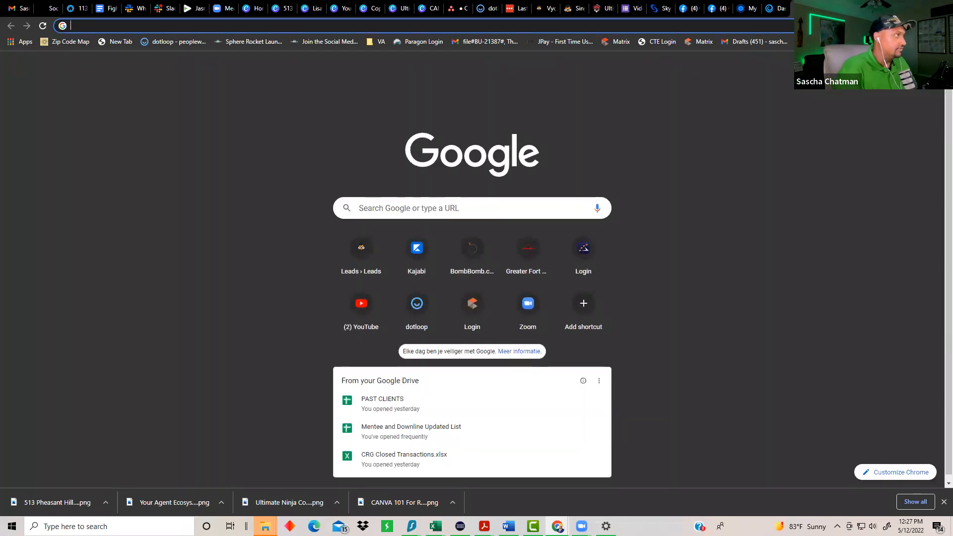
{"action": "type", "text": "chatman"}
{"action": "key", "text": "Return"}
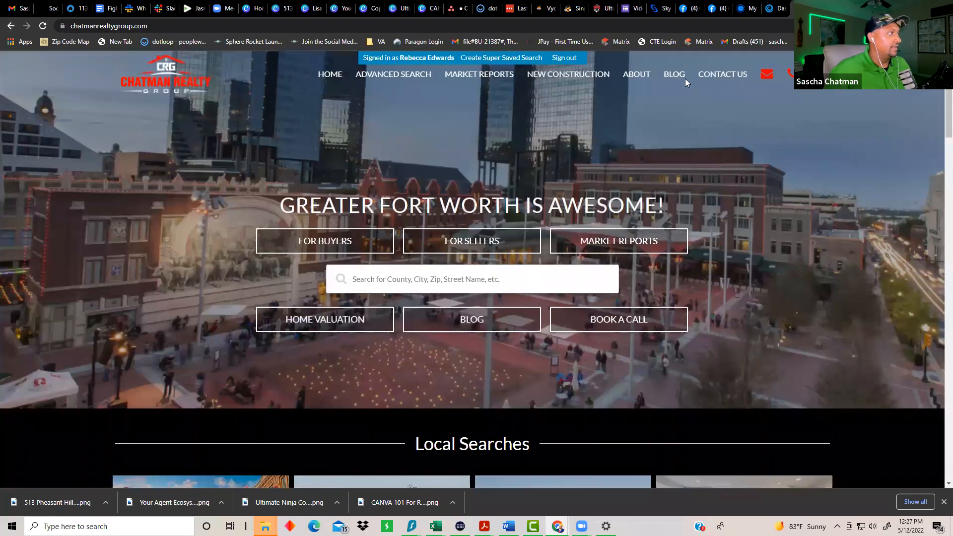
{"action": "left_click", "coordinate": [637, 74]}
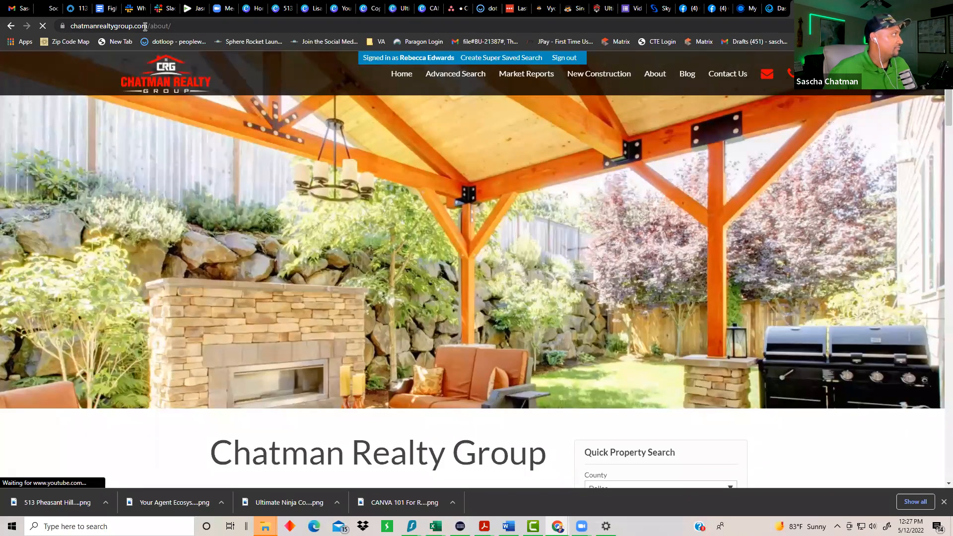
{"action": "scroll", "coordinate": [282, 287], "scroll_direction": "down", "scroll_amount": 5}
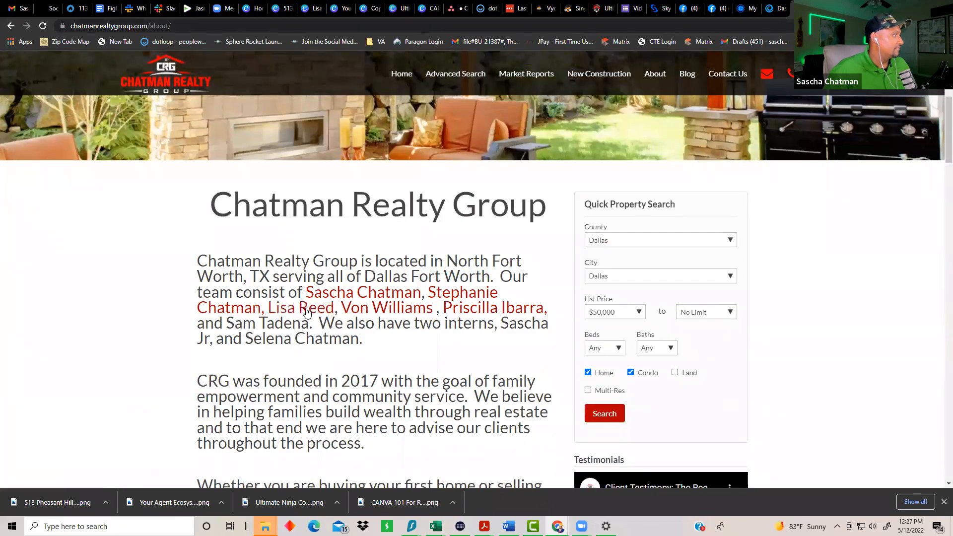
{"action": "left_click", "coordinate": [304, 308]}
{"action": "left_click", "coordinate": [112, 27]}
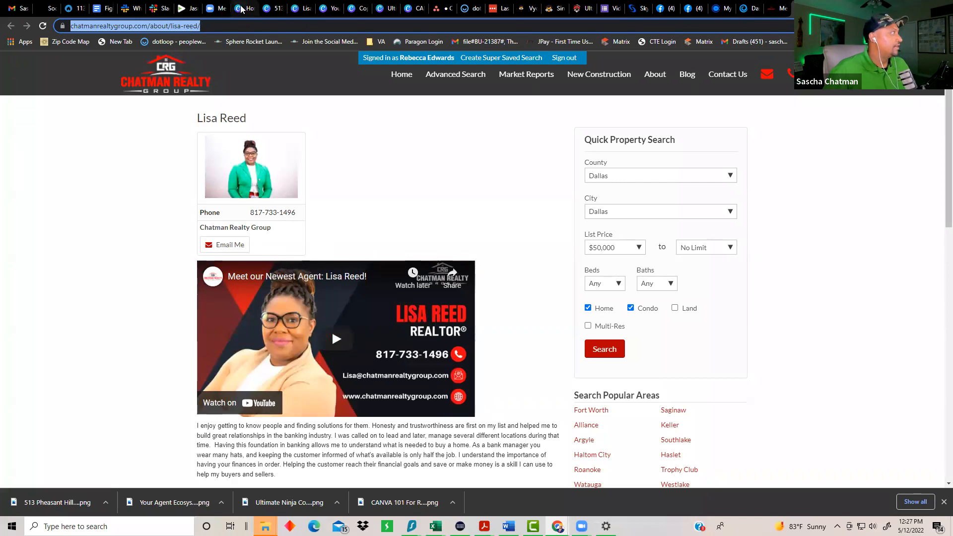
{"action": "left_click", "coordinate": [270, 11]}
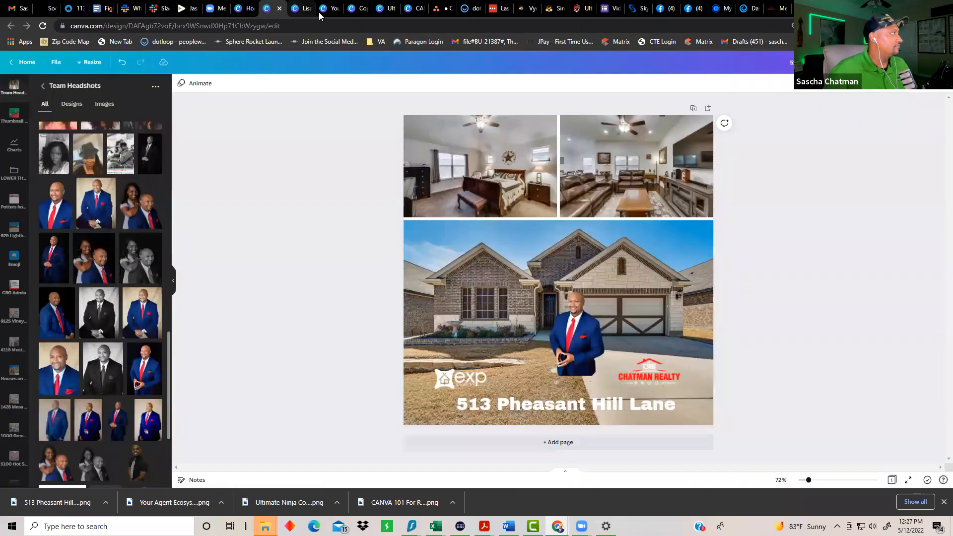
Step: In the agent post design, generate a QR code from the pasted agent profile link
{"action": "left_click", "coordinate": [313, 12]}
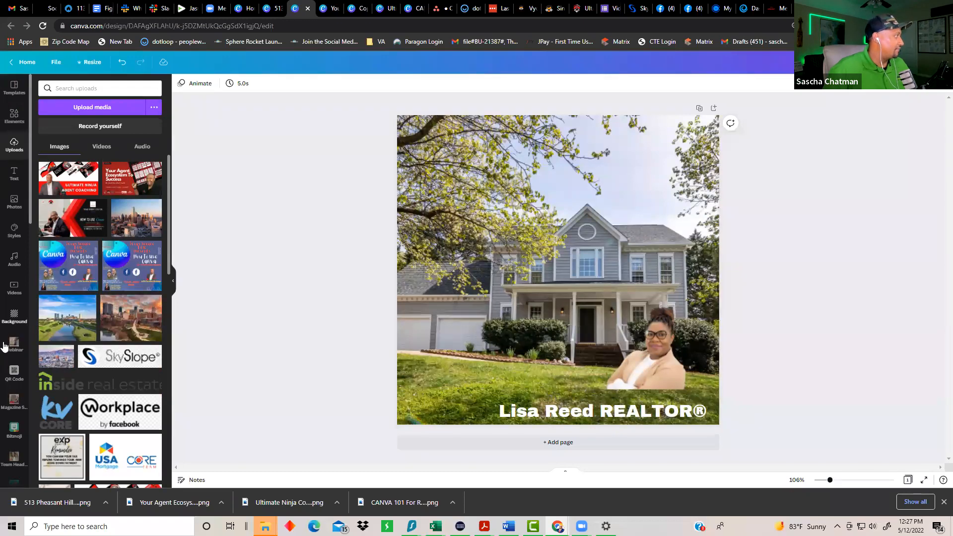
{"action": "left_click", "coordinate": [14, 375]}
{"action": "left_click", "coordinate": [113, 151]}
{"action": "key", "text": "ctrl+v"}
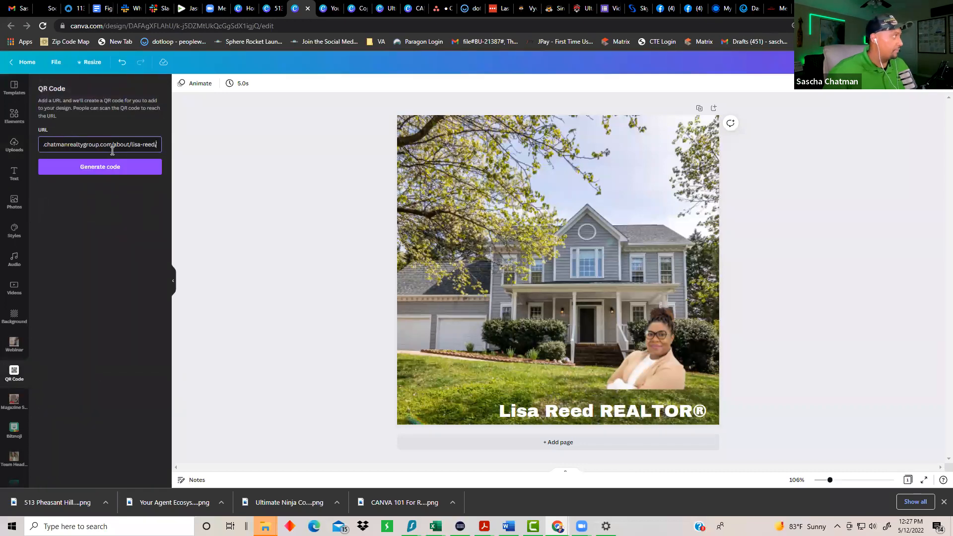
{"action": "left_click", "coordinate": [104, 169]}
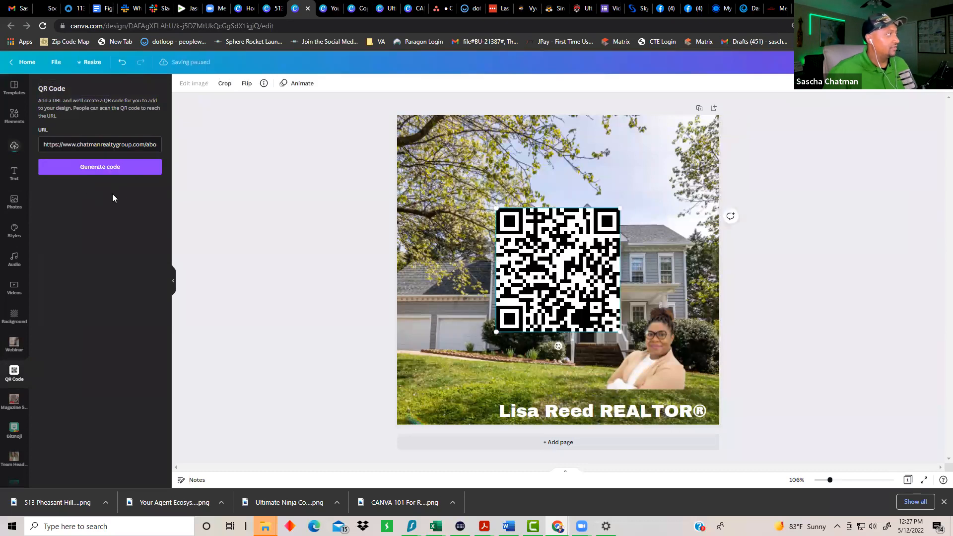
Step: Shrink the QR code to about 128 px and place it at the photo's lower left
{"action": "left_click_drag", "start_coordinate": [620, 208], "coordinate": [439, 389]}
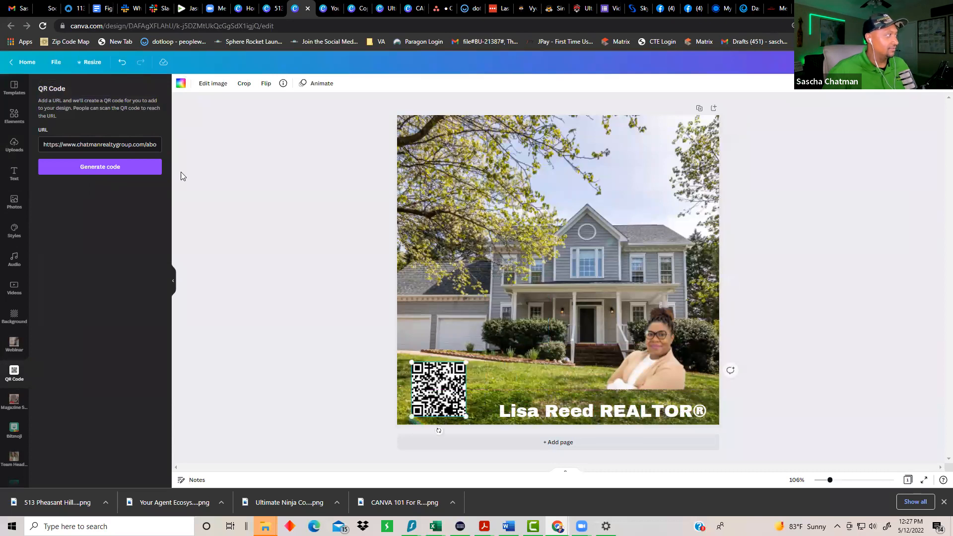
{"action": "left_click", "coordinate": [293, 300]}
{"action": "left_click", "coordinate": [14, 173]}
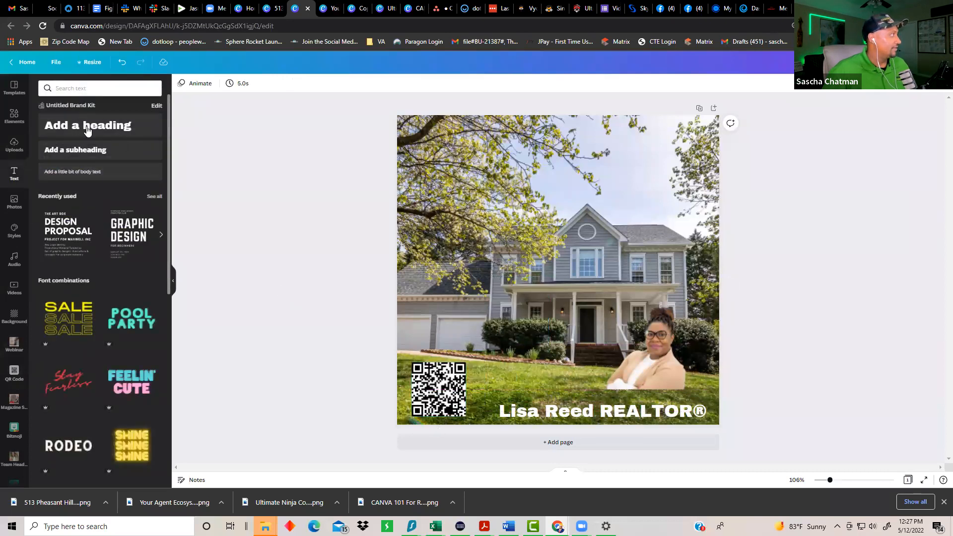
Step: Add a 'Scan Here for Info!' heading and position it on the lawn above the QR code
{"action": "left_click", "coordinate": [85, 125]}
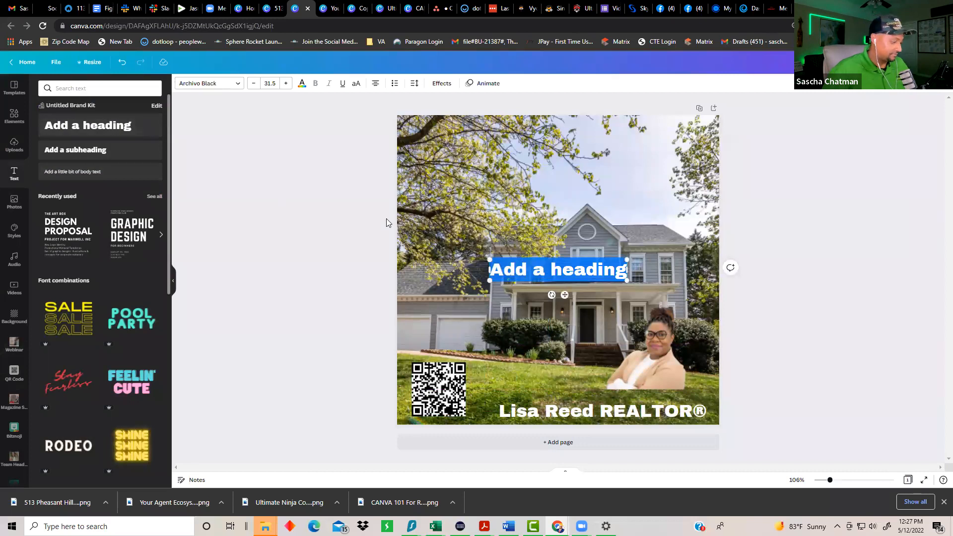
{"action": "type", "text": "Scan Here"}
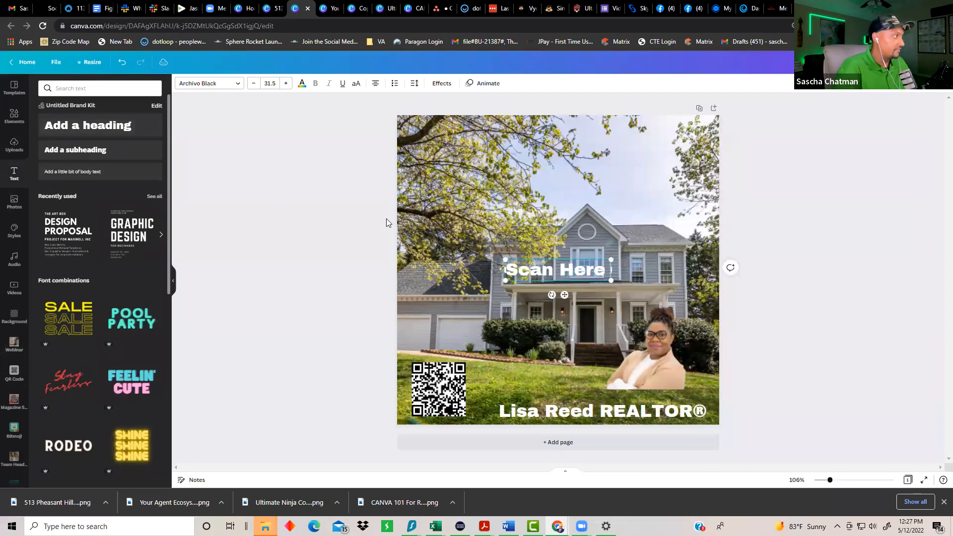
{"action": "type", "text": " for Info"}
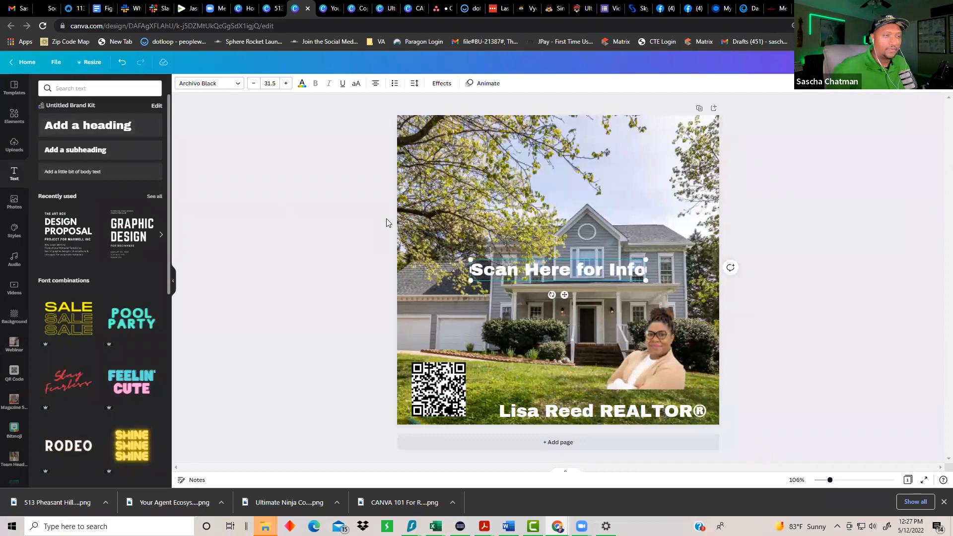
{"action": "type", "text": "!"}
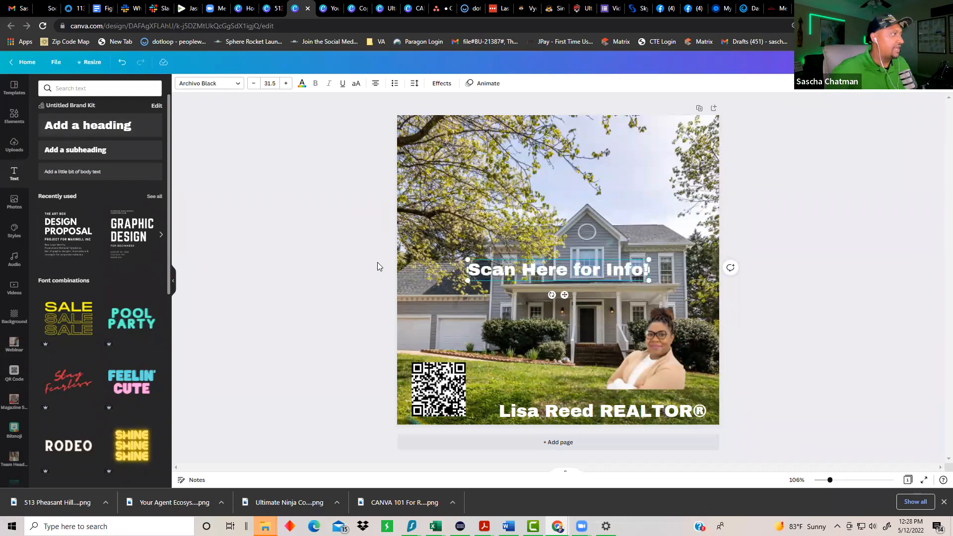
{"action": "left_click", "coordinate": [525, 332]}
{"action": "left_click_drag", "start_coordinate": [536, 271], "coordinate": [470, 341]}
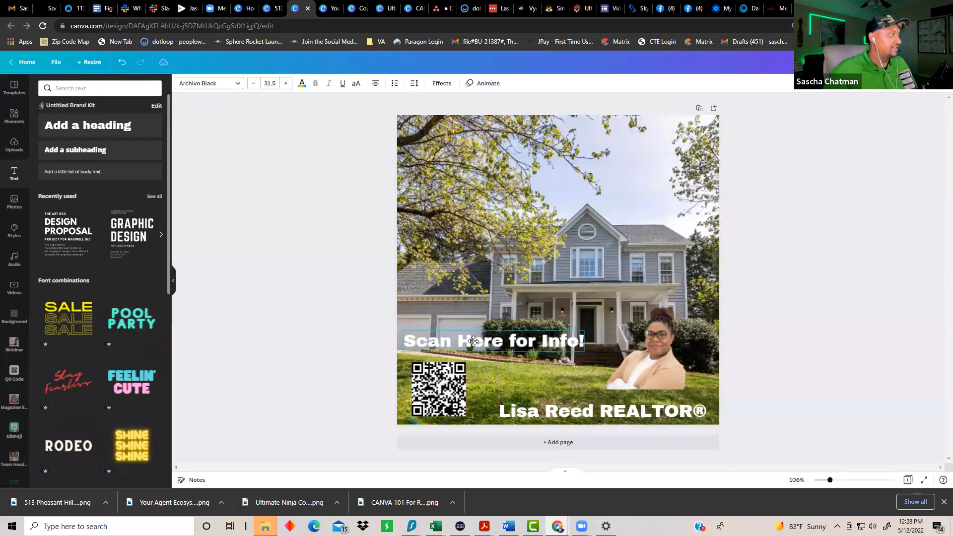
{"action": "left_click", "coordinate": [370, 393]}
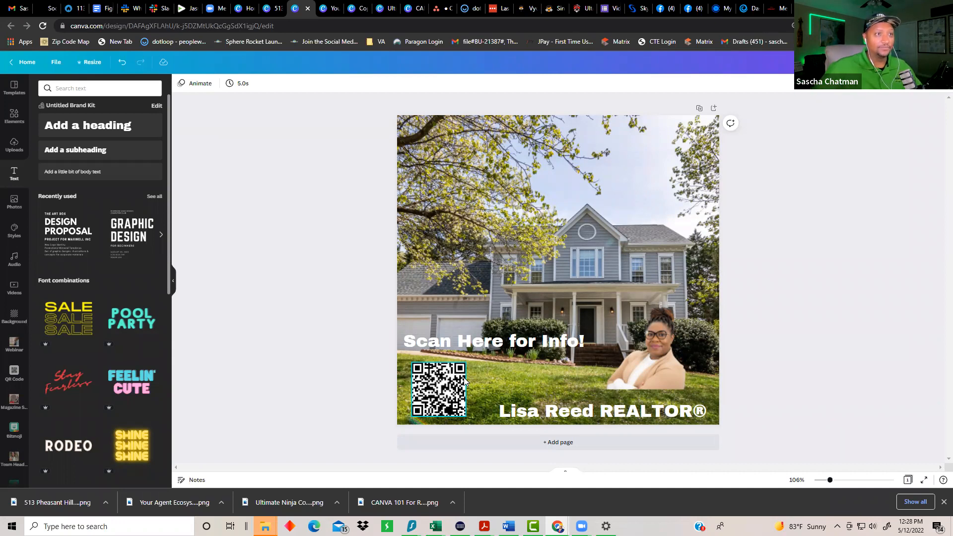
{"action": "left_click", "coordinate": [264, 9]}
{"action": "left_click", "coordinate": [240, 9]}
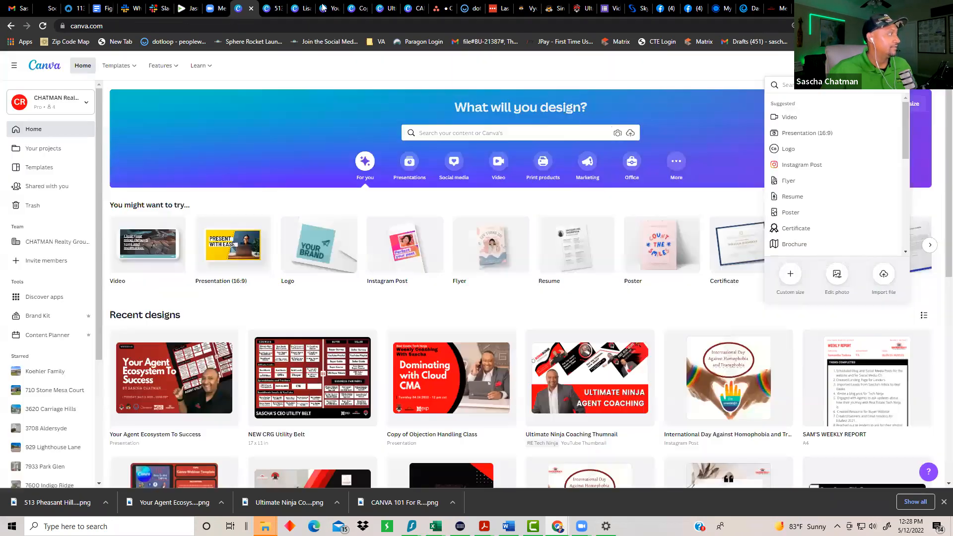
{"action": "left_click", "coordinate": [332, 13]}
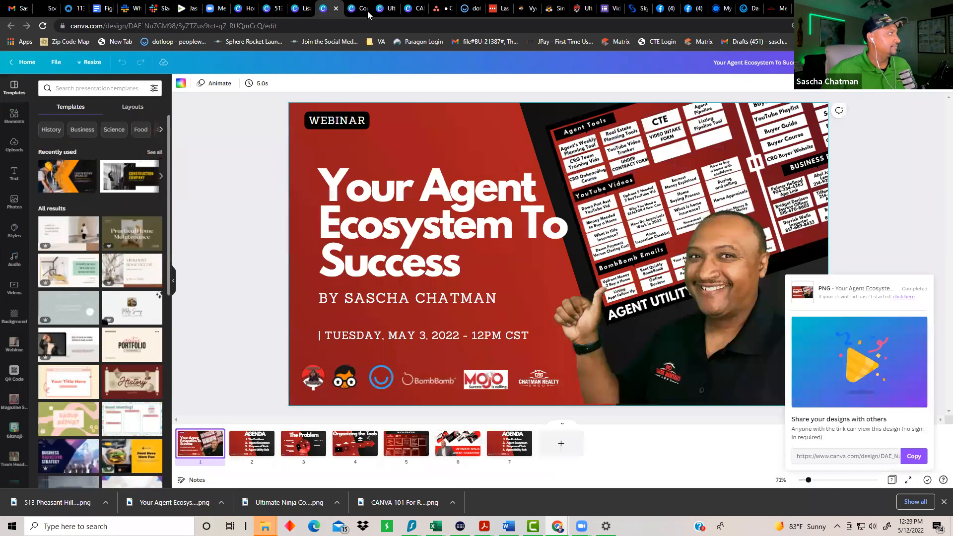
{"action": "left_click", "coordinate": [355, 9]}
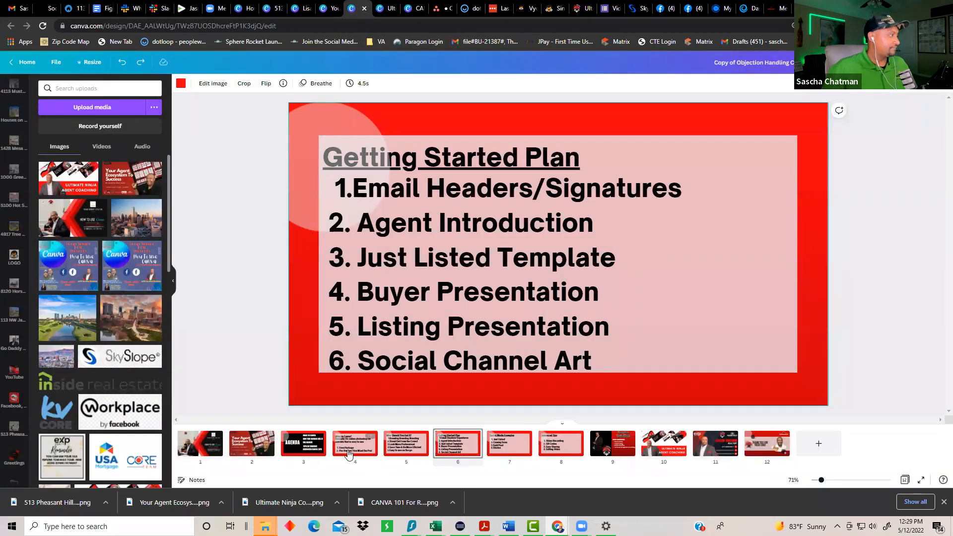
Step: View slides 4, 5 and 6 of the objection handling class, then return to Canva home
{"action": "left_click", "coordinate": [350, 454]}
{"action": "left_click", "coordinate": [394, 449]}
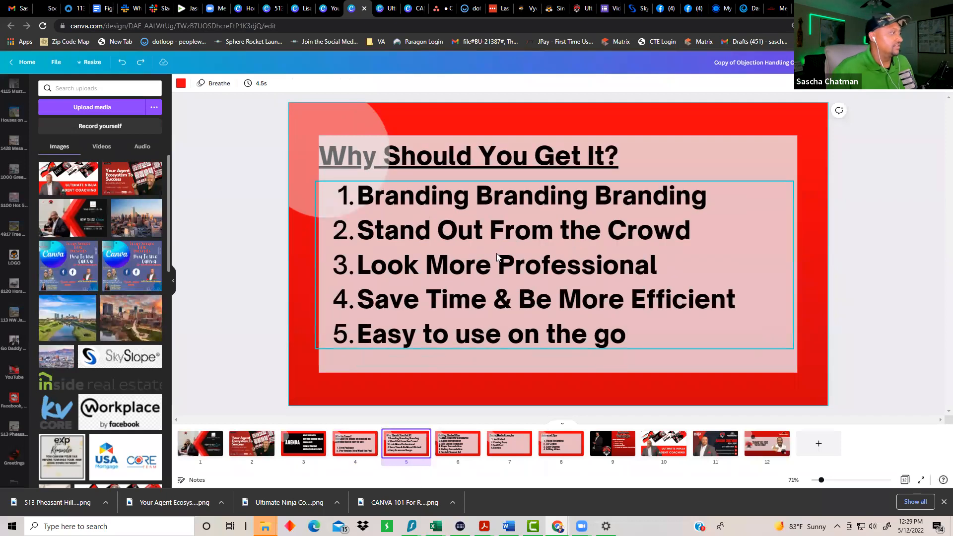
{"action": "left_click", "coordinate": [458, 450]}
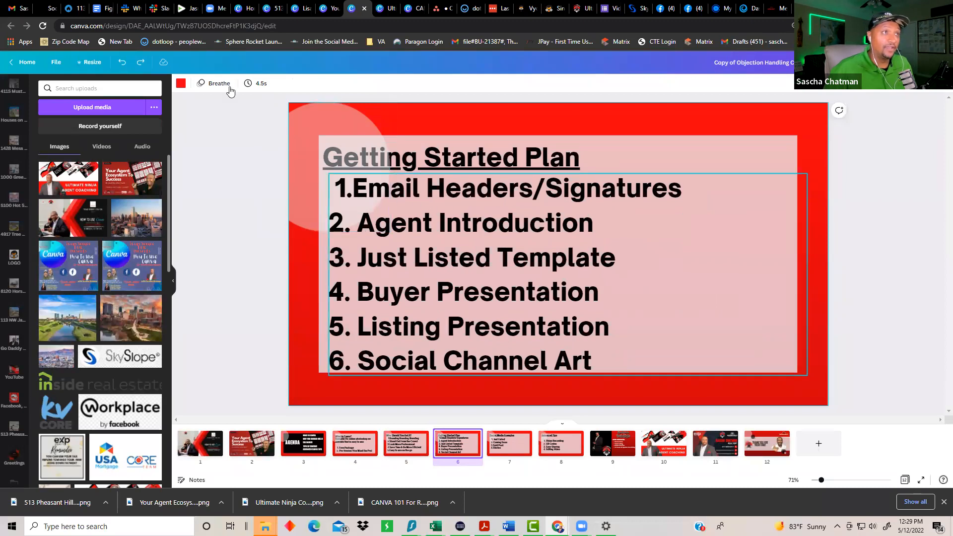
{"action": "left_click", "coordinate": [245, 8]}
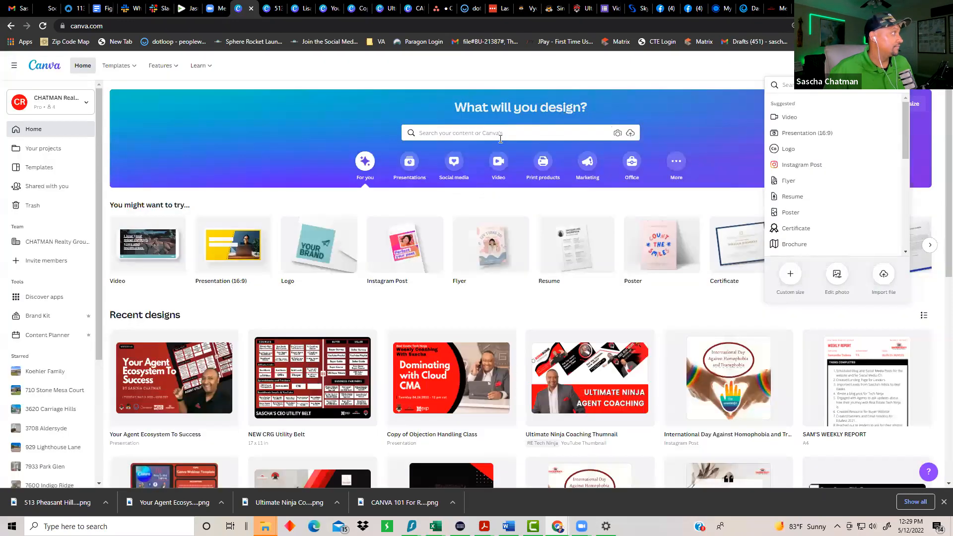
Step: Search 'email' in your projects and open the BOMBOMB EMAIL HEADER design
{"action": "left_click", "coordinate": [486, 133]}
{"action": "type", "text": "email"}
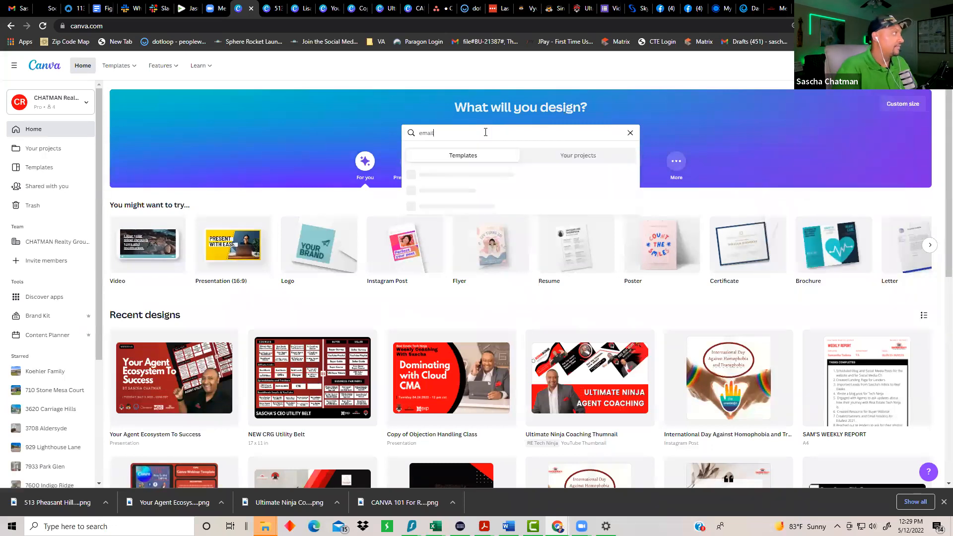
{"action": "left_click", "coordinate": [599, 156]}
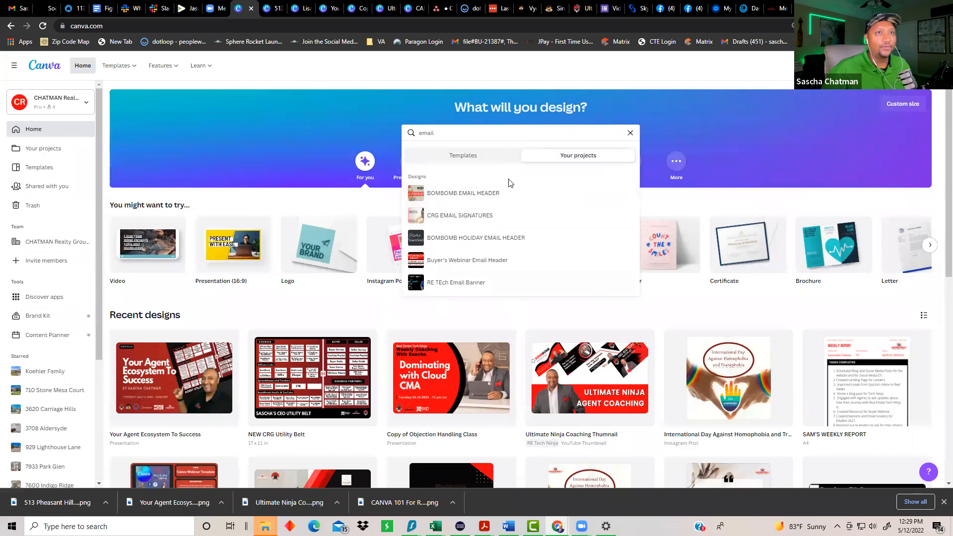
{"action": "left_click", "coordinate": [462, 193]}
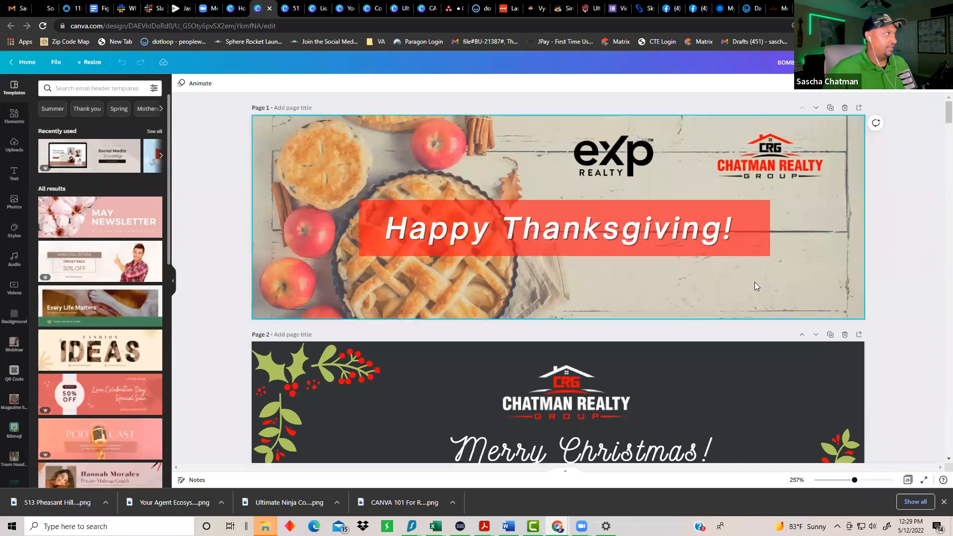
{"action": "scroll", "coordinate": [659, 253], "scroll_direction": "down", "scroll_amount": 1}
{"action": "scroll", "coordinate": [658, 257], "scroll_direction": "down", "scroll_amount": 3}
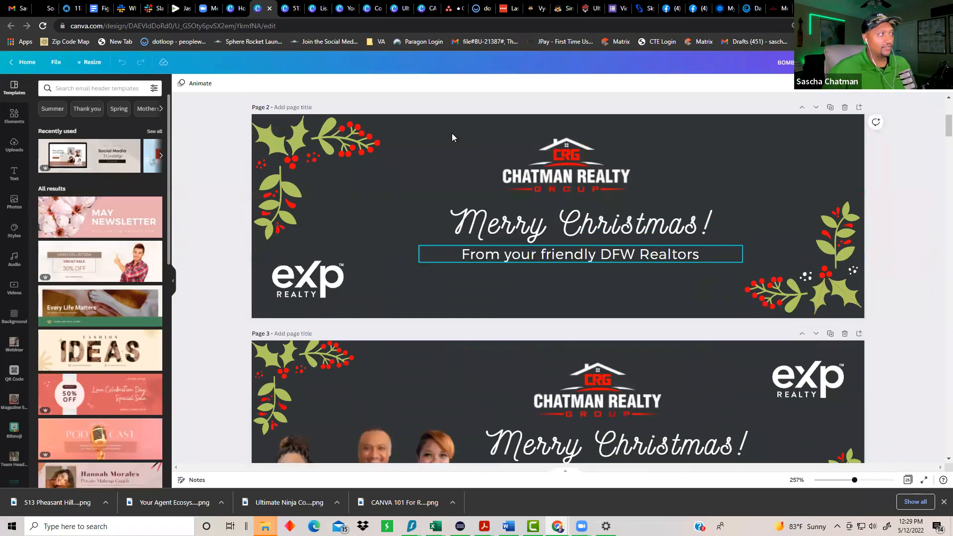
{"action": "scroll", "coordinate": [567, 202], "scroll_direction": "up", "scroll_amount": 5}
{"action": "scroll", "coordinate": [570, 214], "scroll_direction": "down", "scroll_amount": 7}
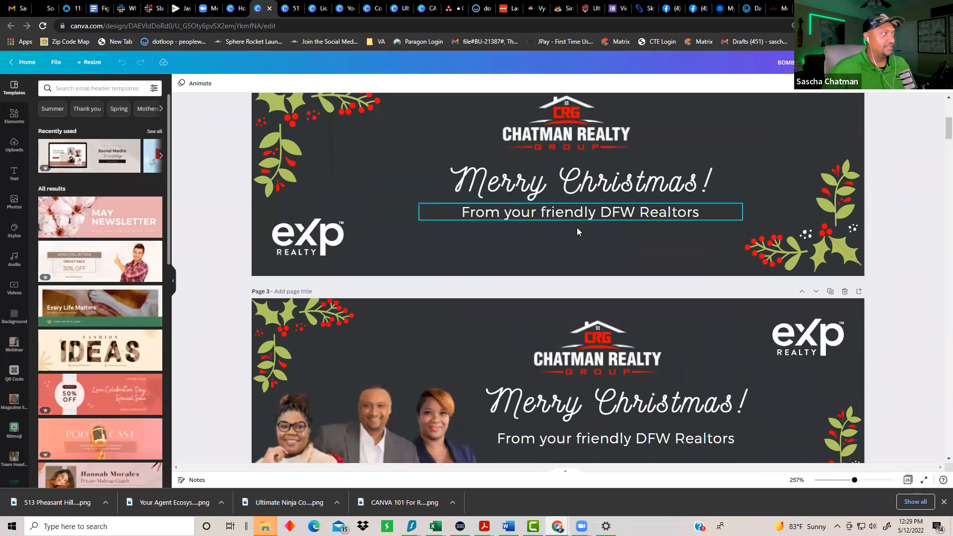
{"action": "scroll", "coordinate": [668, 230], "scroll_direction": "down", "scroll_amount": 7}
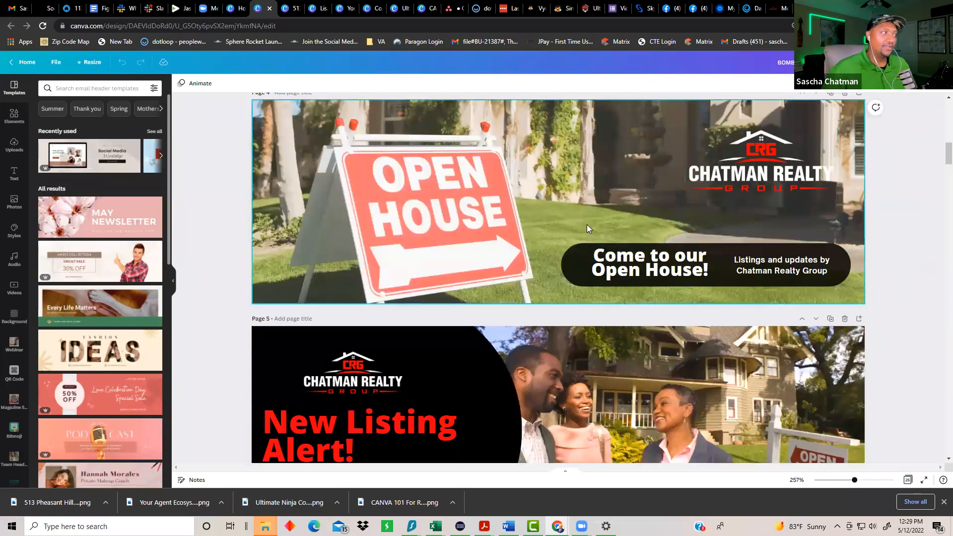
{"action": "scroll", "coordinate": [587, 224], "scroll_direction": "down", "scroll_amount": 4}
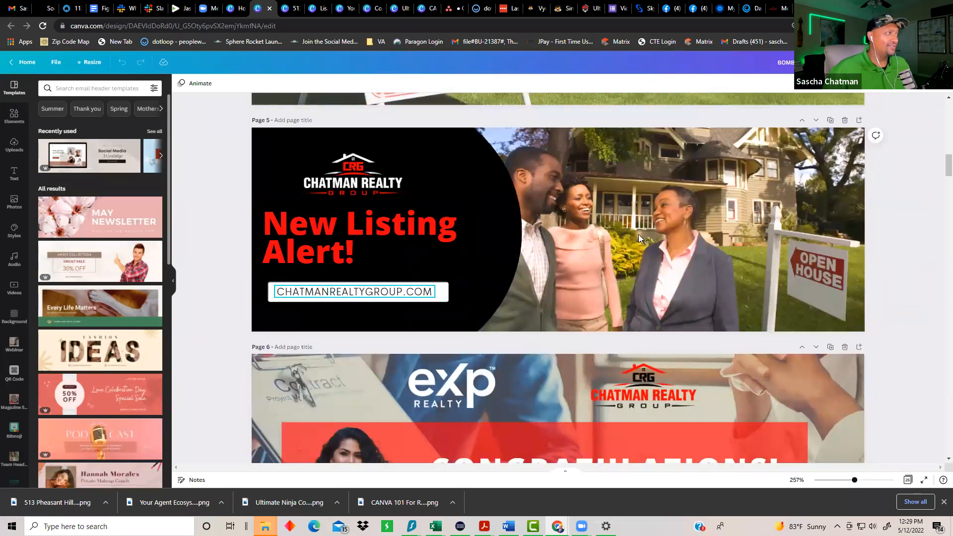
{"action": "scroll", "coordinate": [642, 213], "scroll_direction": "down", "scroll_amount": 5}
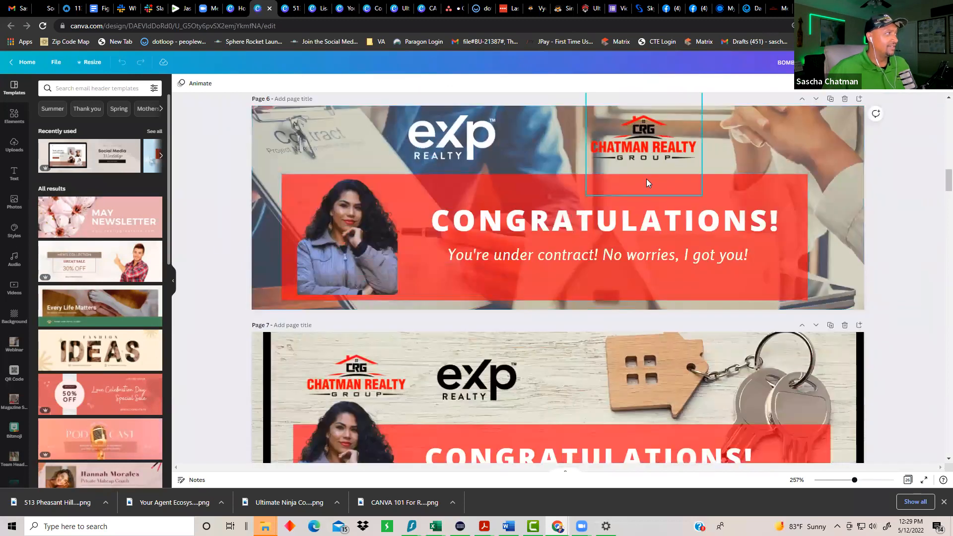
{"action": "scroll", "coordinate": [606, 236], "scroll_direction": "down", "scroll_amount": 9}
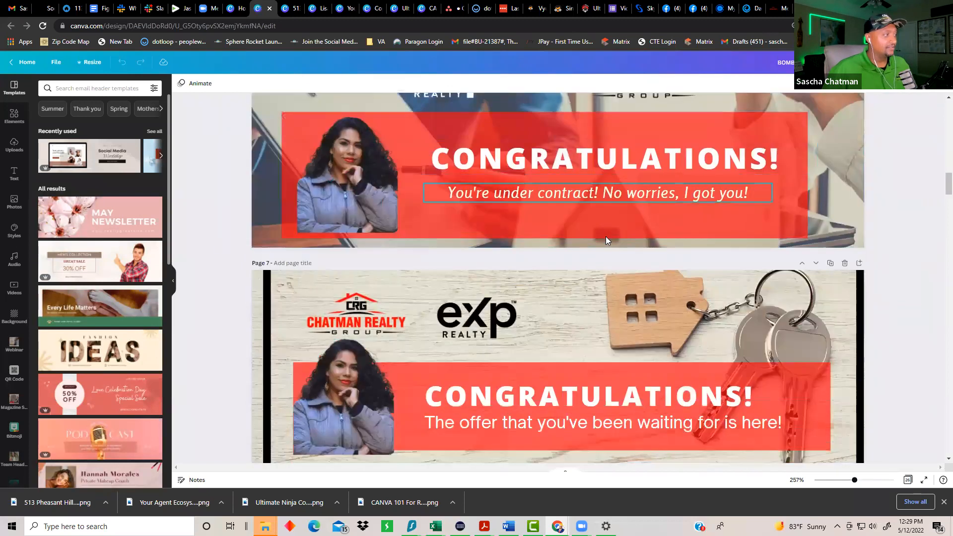
{"action": "scroll", "coordinate": [511, 241], "scroll_direction": "down", "scroll_amount": 15}
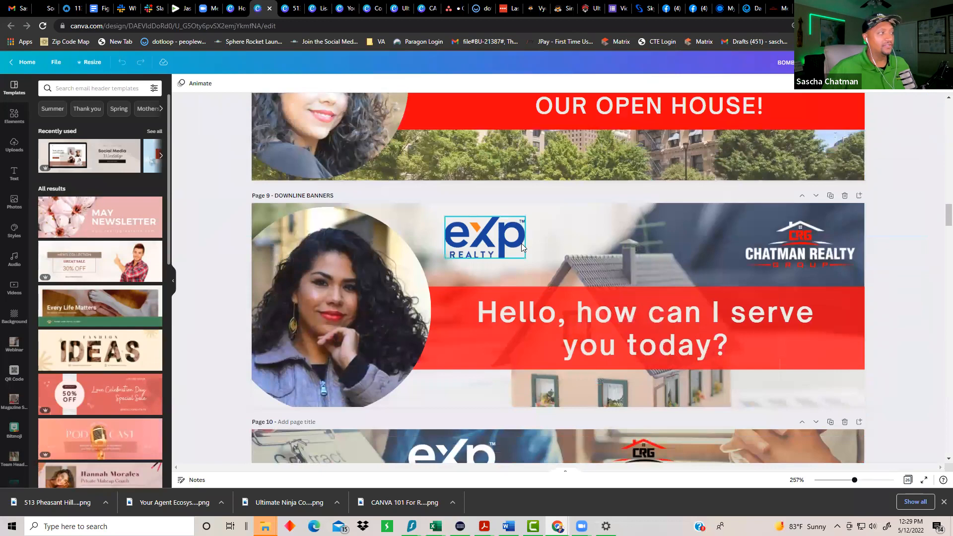
{"action": "scroll", "coordinate": [522, 248], "scroll_direction": "down", "scroll_amount": 20}
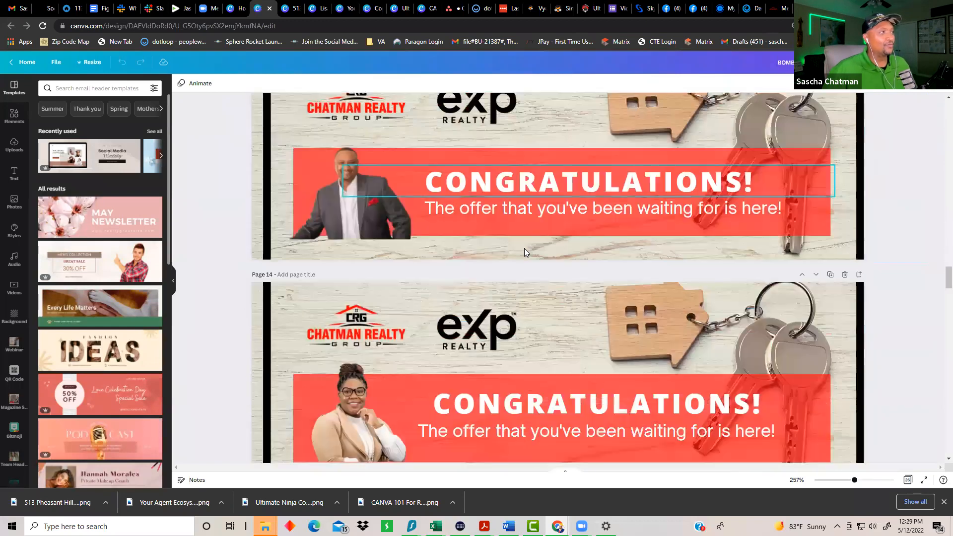
{"action": "scroll", "coordinate": [528, 256], "scroll_direction": "down", "scroll_amount": 16}
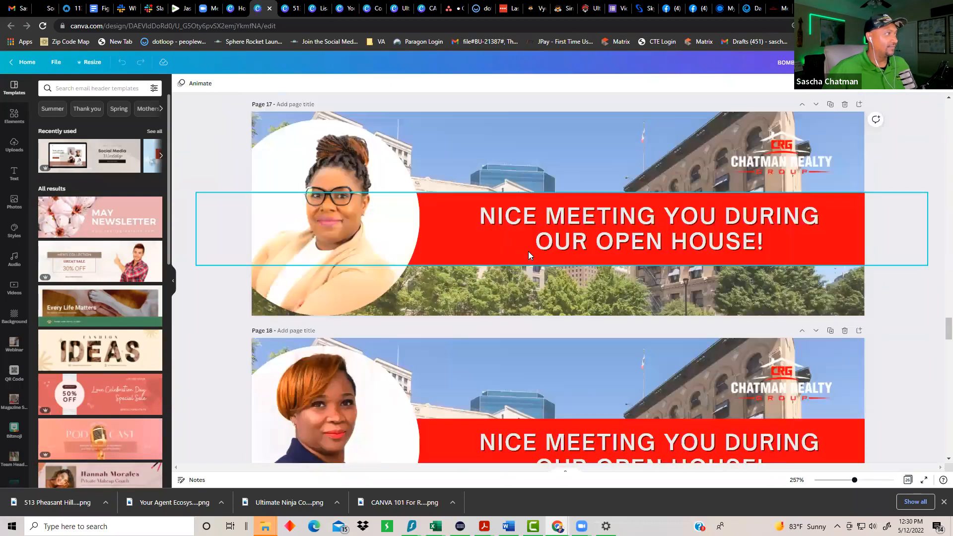
{"action": "scroll", "coordinate": [530, 253], "scroll_direction": "down", "scroll_amount": 16}
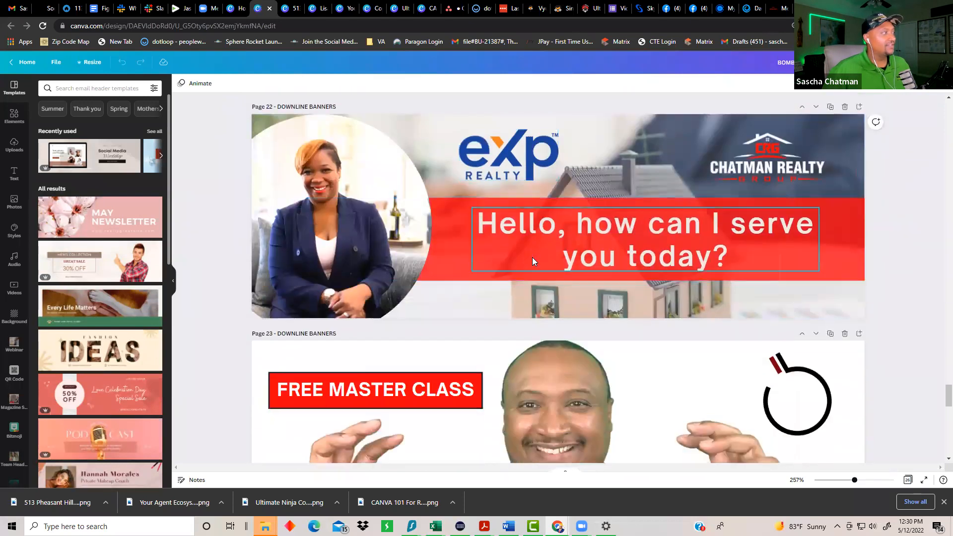
{"action": "scroll", "coordinate": [533, 259], "scroll_direction": "down", "scroll_amount": 7}
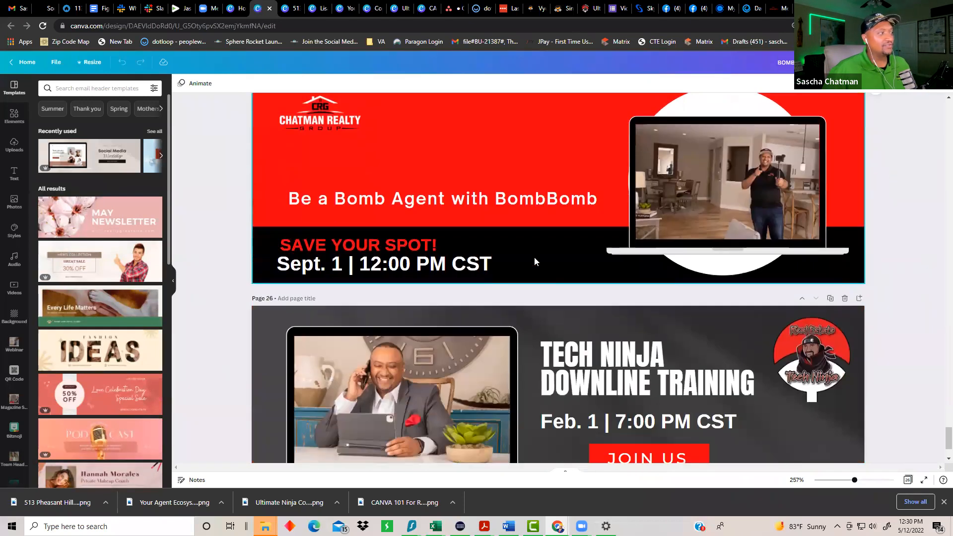
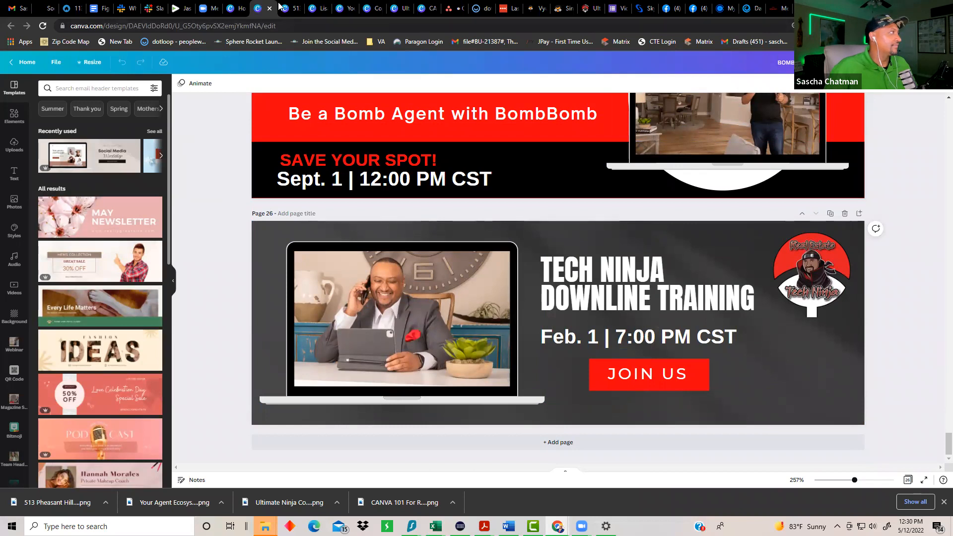
Step: From Canva home, create a new blank 600 × 200 px Email Header via Custom size
{"action": "key", "text": "ctrl+Page_Up"}
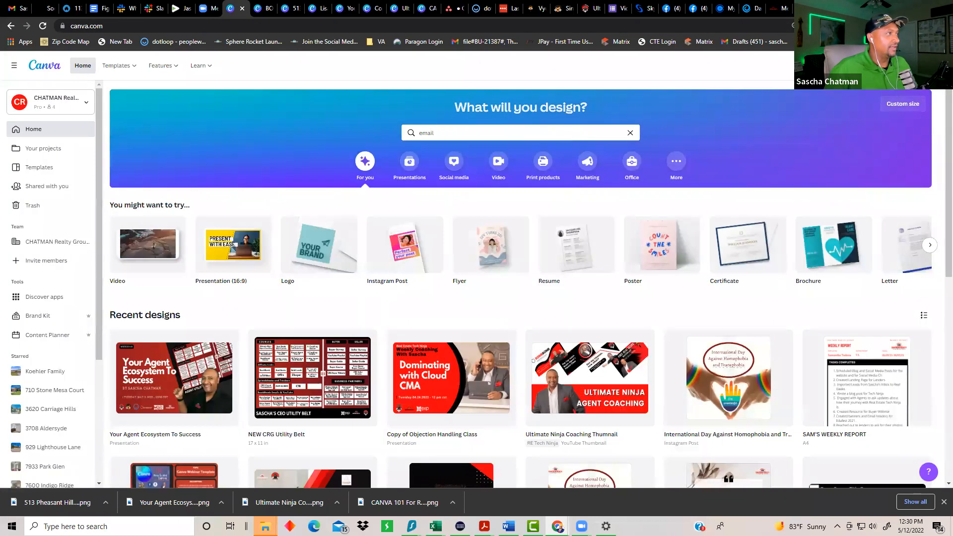
{"action": "left_click", "coordinate": [903, 103]}
{"action": "type", "text": "ema"}
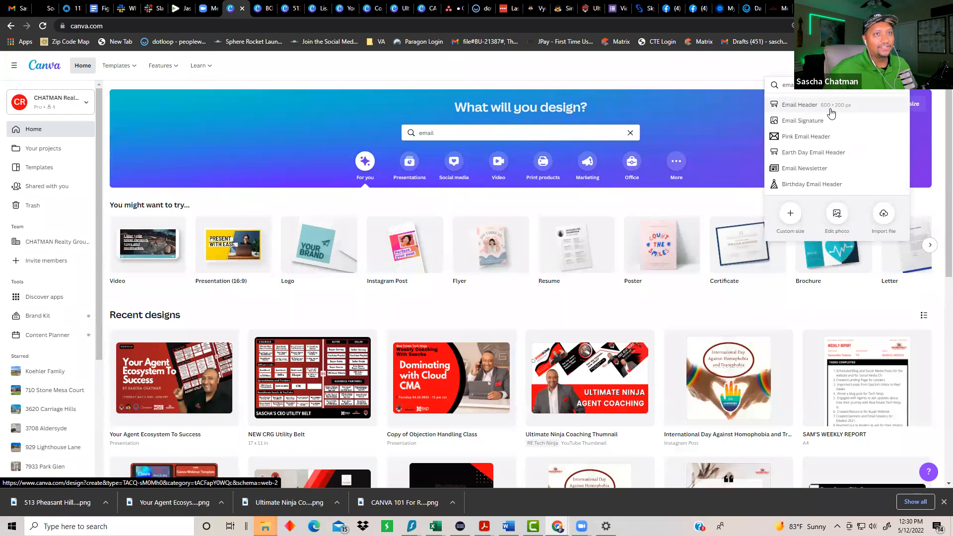
{"action": "left_click", "coordinate": [830, 109]}
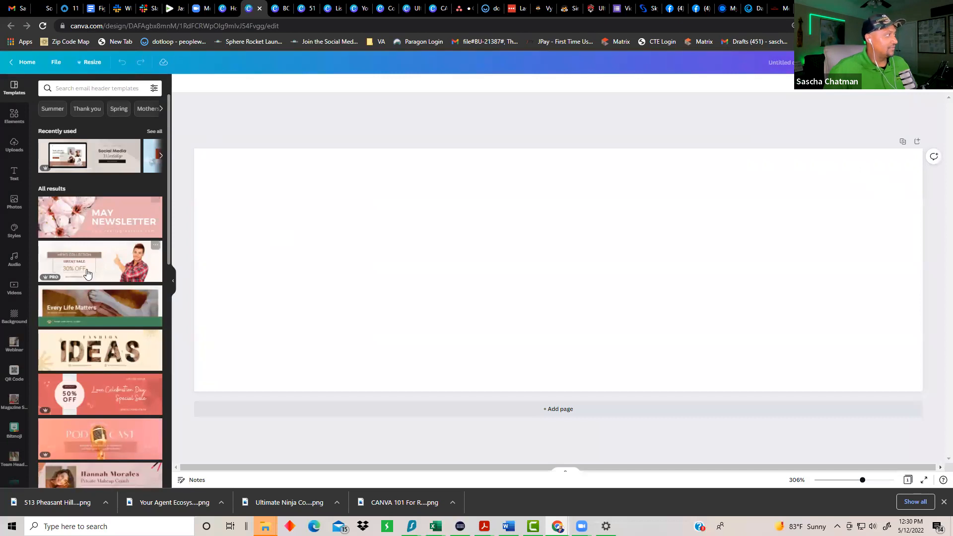
{"action": "scroll", "coordinate": [96, 286], "scroll_direction": "down", "scroll_amount": 2}
{"action": "scroll", "coordinate": [96, 287], "scroll_direction": "down", "scroll_amount": 6}
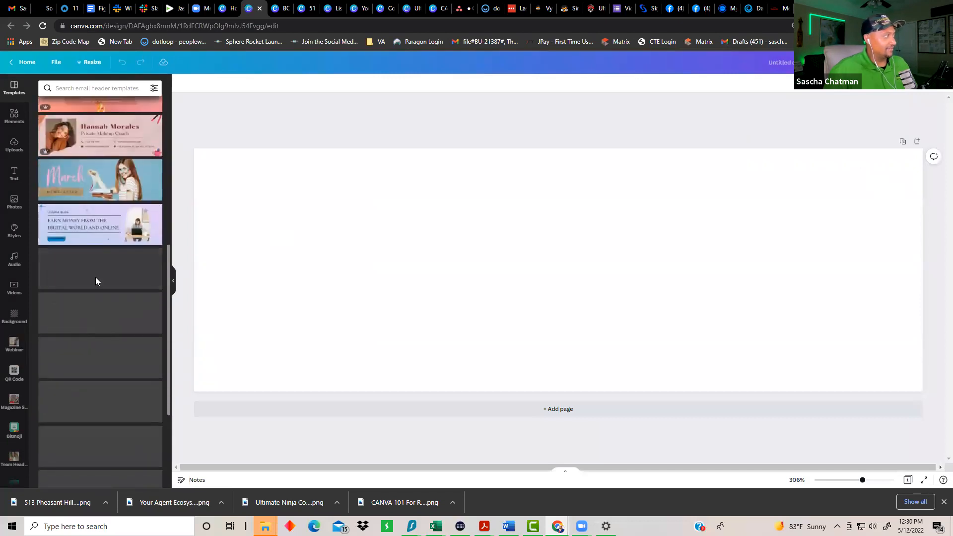
{"action": "scroll", "coordinate": [93, 168], "scroll_direction": "down", "scroll_amount": 3}
{"action": "scroll", "coordinate": [110, 318], "scroll_direction": "up", "scroll_amount": 6}
{"action": "scroll", "coordinate": [110, 318], "scroll_direction": "up", "scroll_amount": 4}
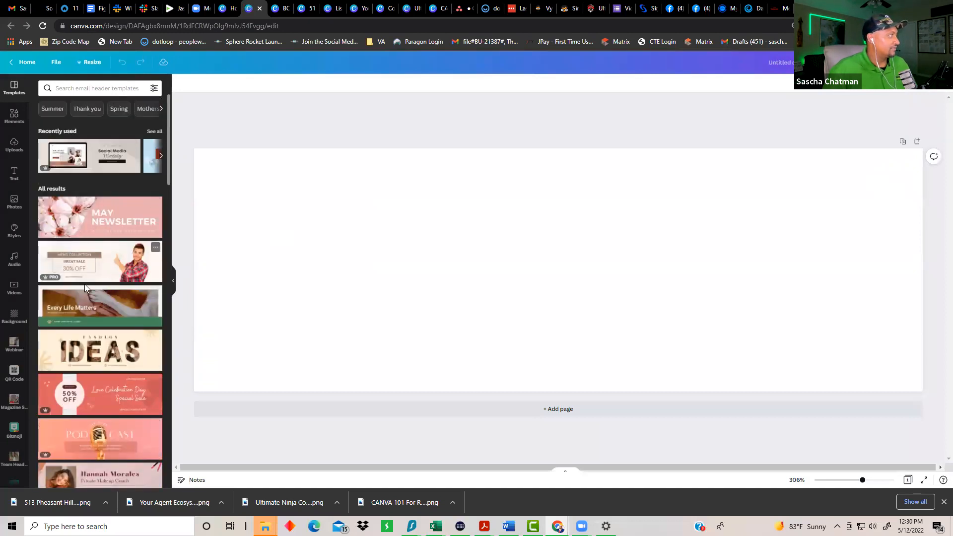
Step: Apply the May Newsletter template and make the shape behind the pink area black
{"action": "left_click", "coordinate": [111, 223]}
{"action": "left_click", "coordinate": [644, 224]}
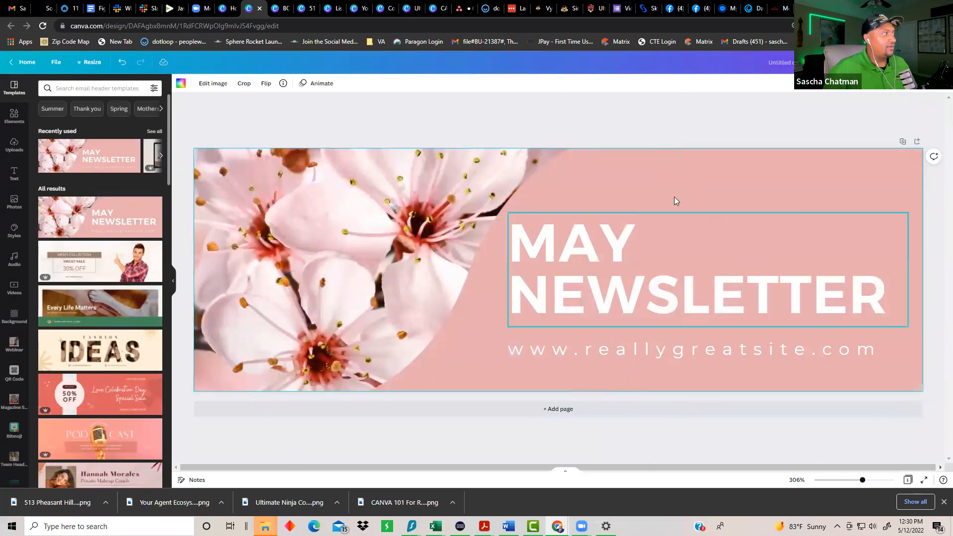
{"action": "left_click", "coordinate": [853, 184]}
{"action": "left_click", "coordinate": [463, 367]}
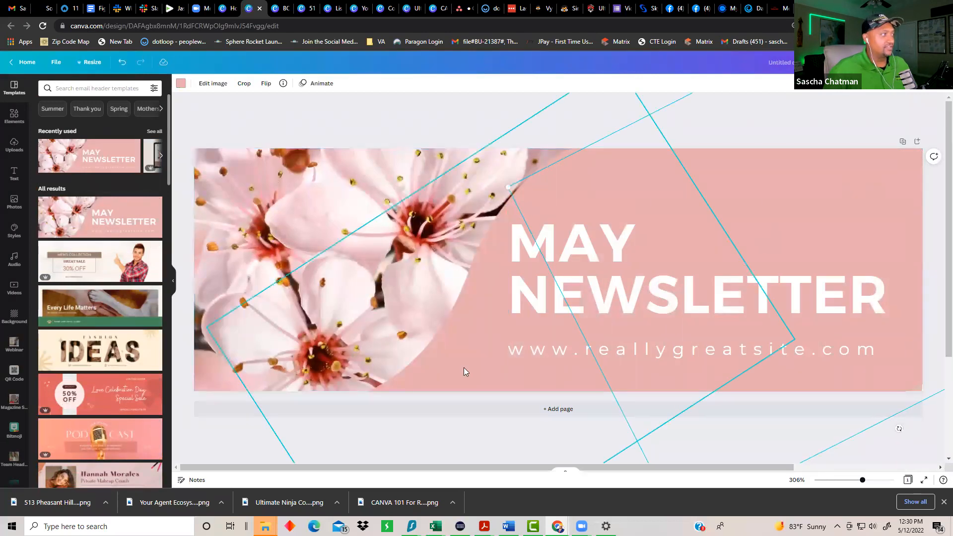
{"action": "left_click", "coordinate": [797, 173]}
{"action": "left_click", "coordinate": [811, 112]}
{"action": "left_click", "coordinate": [817, 158]}
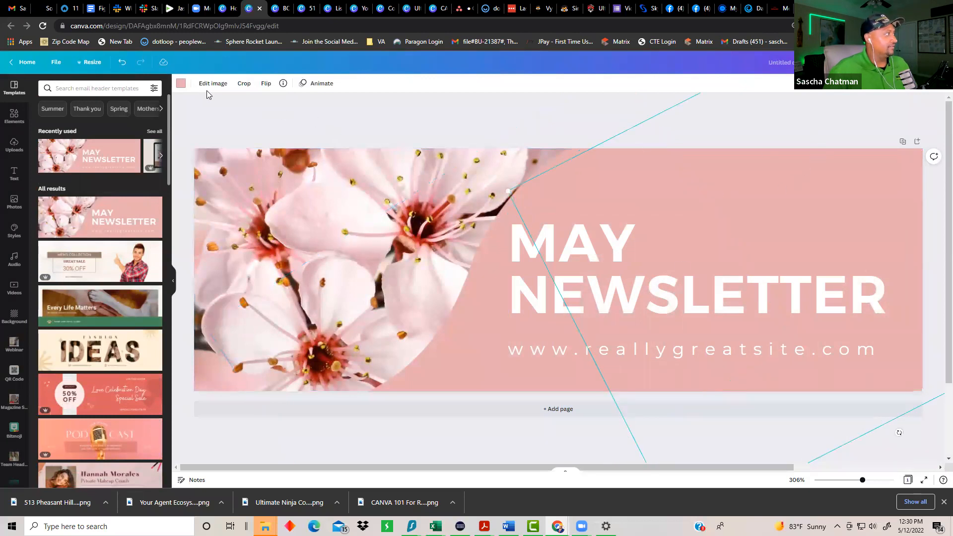
{"action": "left_click", "coordinate": [180, 84]}
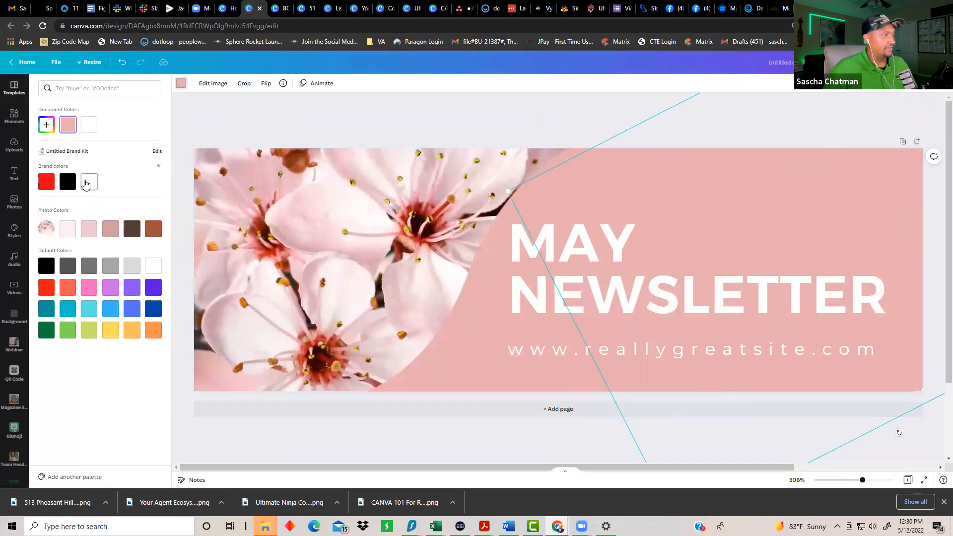
{"action": "left_click", "coordinate": [68, 182]}
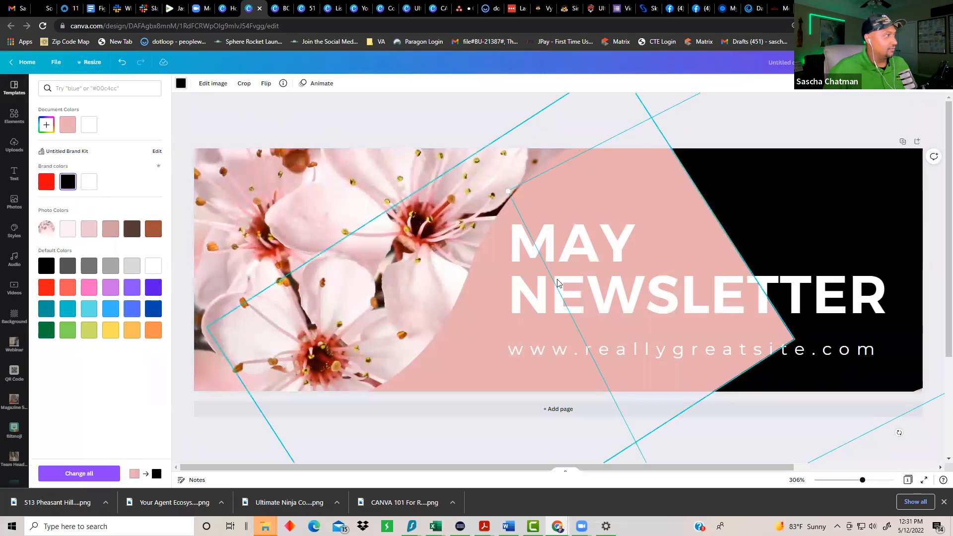
Step: Turn the pink shape red and delete the flower background photo
{"action": "left_click", "coordinate": [629, 187]}
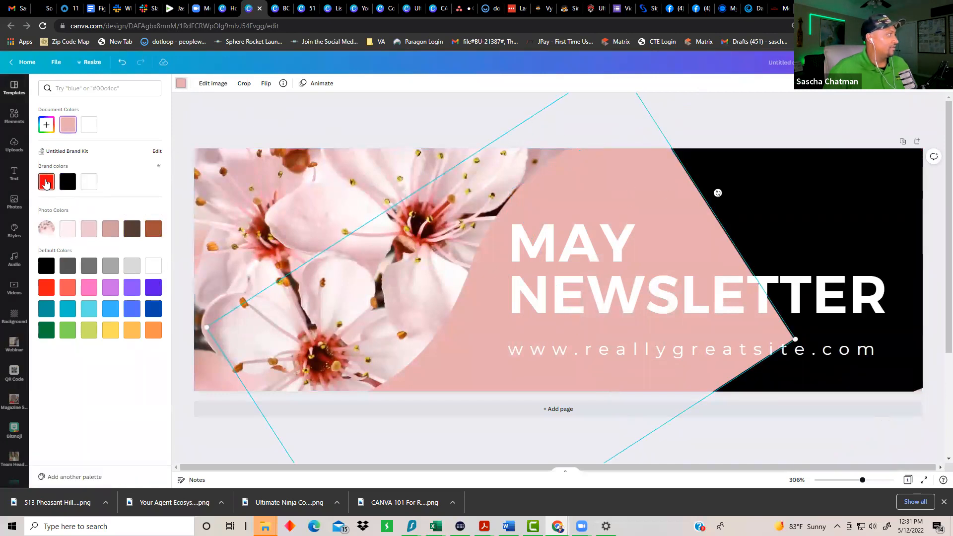
{"action": "left_click", "coordinate": [46, 182]}
{"action": "left_click", "coordinate": [241, 208]}
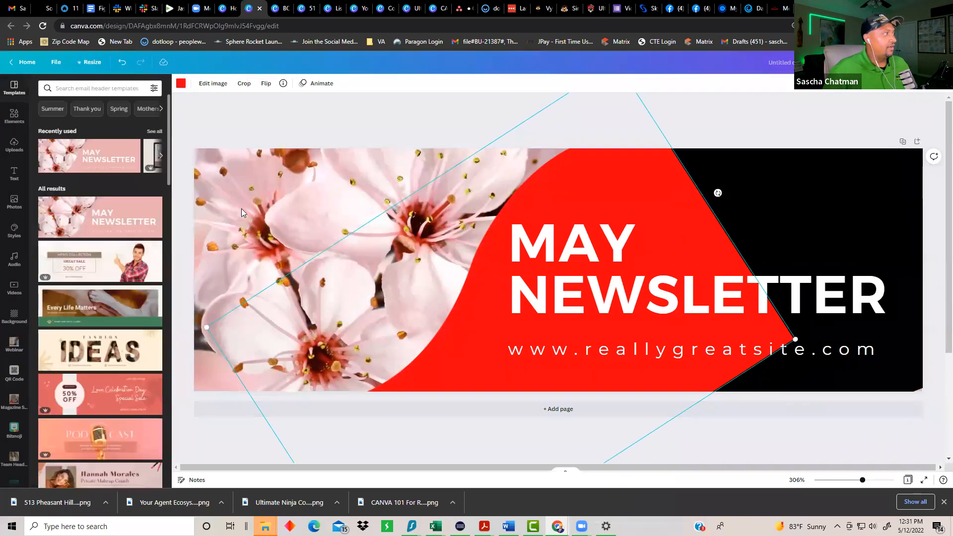
{"action": "left_click", "coordinate": [264, 180]}
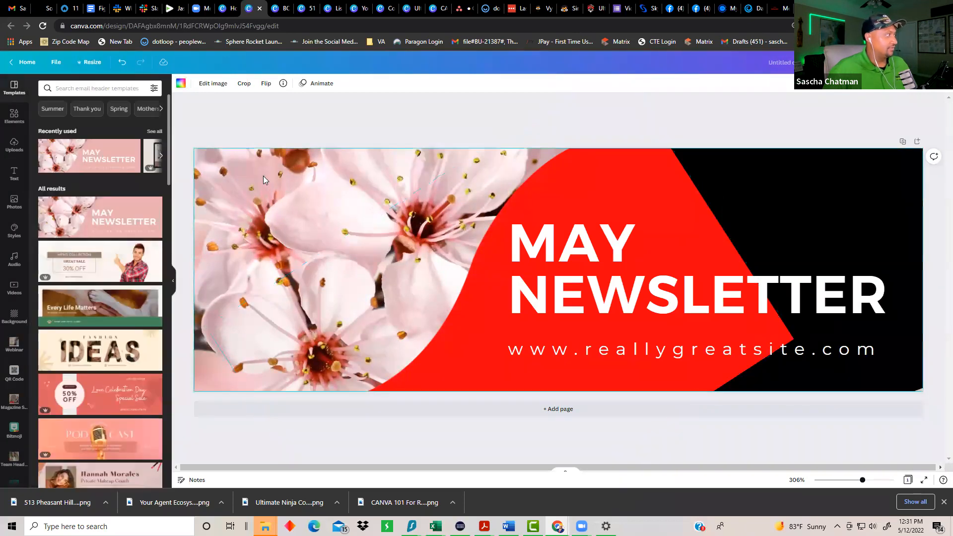
{"action": "key", "text": "Delete"}
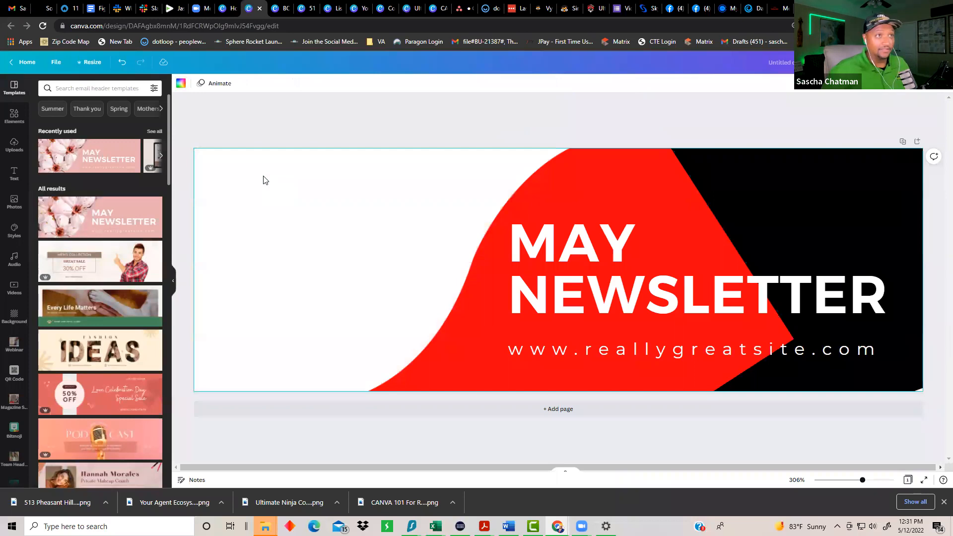
Step: Search stock photos for 'home' and drop a house photo into the header's left background
{"action": "left_click", "coordinate": [73, 90]}
{"action": "type", "text": "house"}
{"action": "key", "text": "Return"}
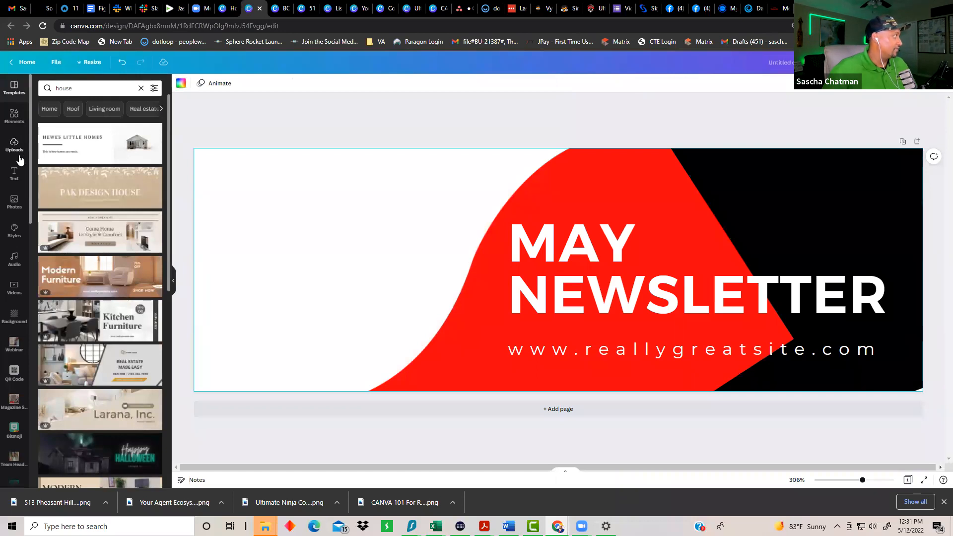
{"action": "left_click", "coordinate": [13, 198]}
{"action": "left_click", "coordinate": [73, 87]}
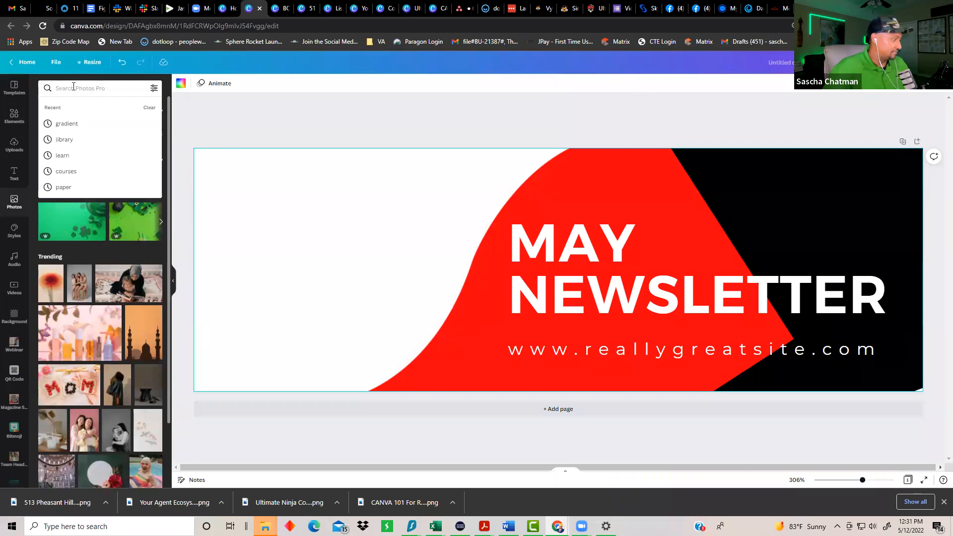
{"action": "type", "text": "hosue"}
{"action": "key", "text": "Return"}
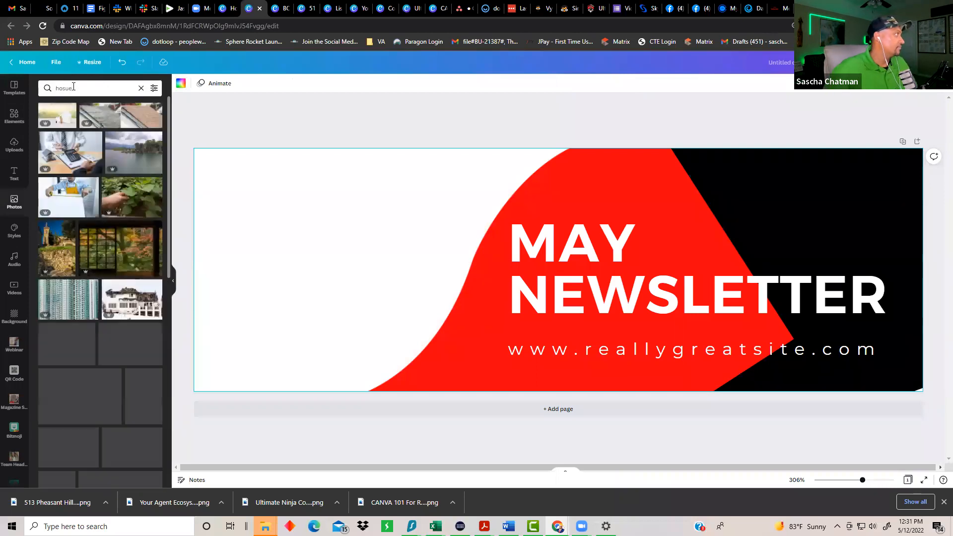
{"action": "scroll", "coordinate": [112, 310], "scroll_direction": "down", "scroll_amount": 2}
{"action": "scroll", "coordinate": [112, 310], "scroll_direction": "down", "scroll_amount": 6}
{"action": "scroll", "coordinate": [73, 254], "scroll_direction": "down", "scroll_amount": 3}
{"action": "double_click", "coordinate": [83, 89]}
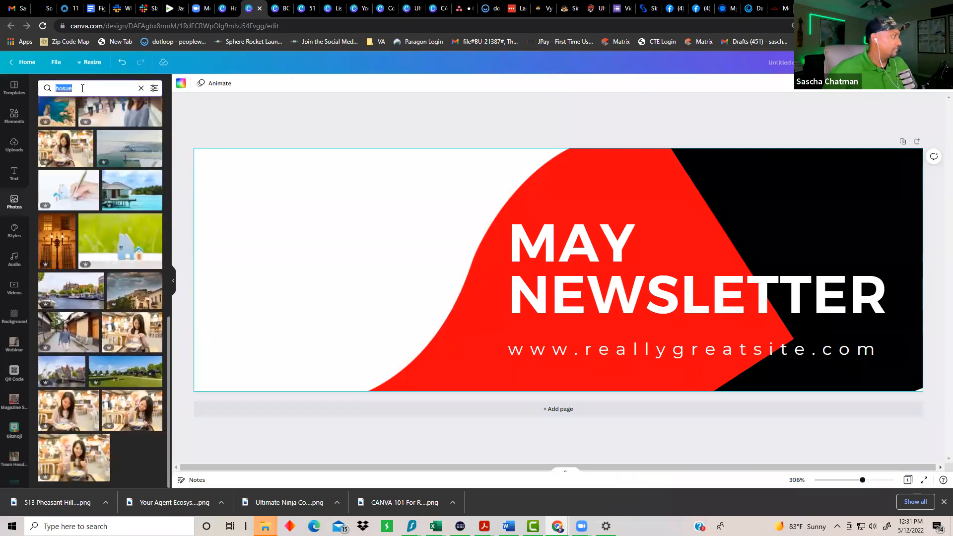
{"action": "type", "text": "home"}
{"action": "key", "text": "Return"}
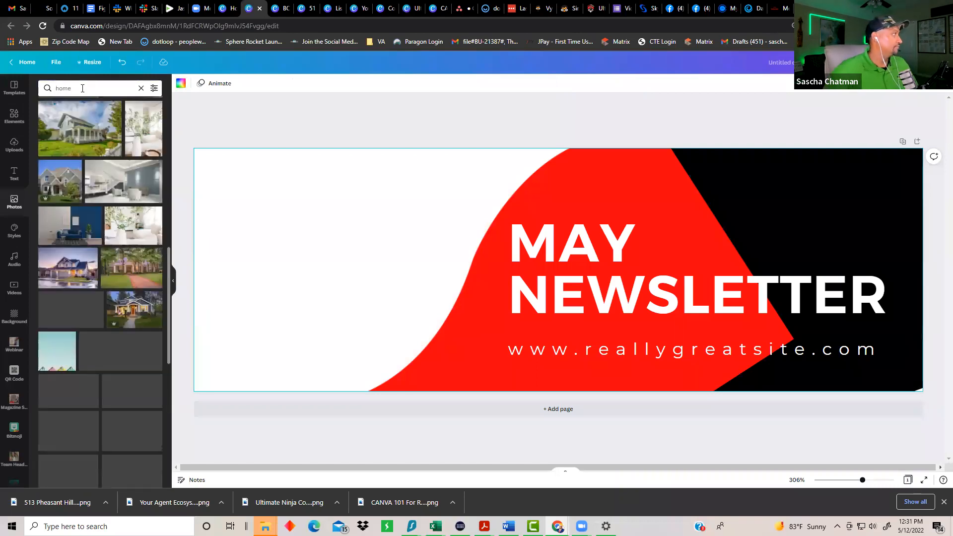
{"action": "left_click_drag", "start_coordinate": [71, 191], "coordinate": [211, 192]}
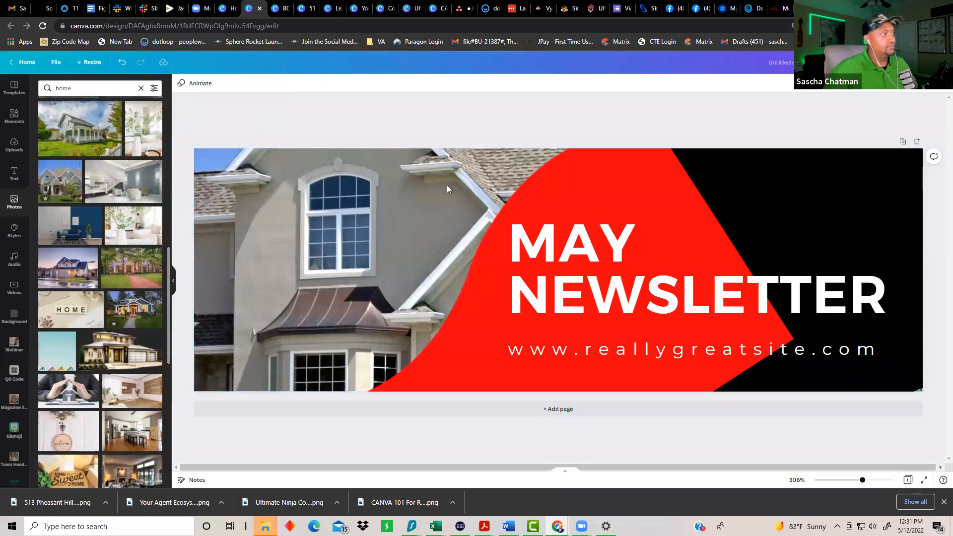
Step: Change the headline from MAY NEWSLETTER to 'CRG MAY NEWS LETTER'
{"action": "double_click", "coordinate": [622, 270]}
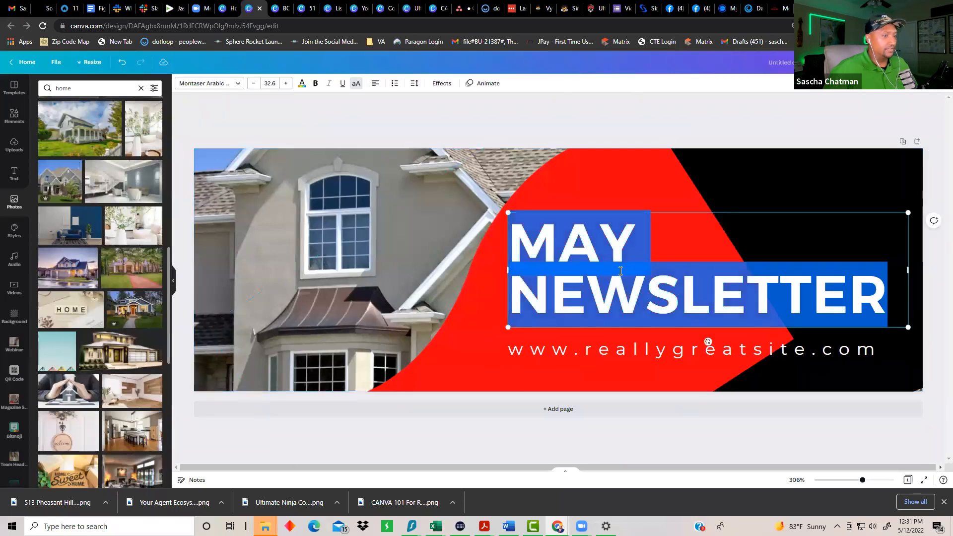
{"action": "key", "text": "Right"}
{"action": "key", "text": "BackSpace"}
{"action": "key", "text": "BackSpace"}
{"action": "key", "text": "BackSpace"}
{"action": "key", "text": "BackSpace"}
{"action": "key", "text": "BackSpace"}
{"action": "key", "text": "BackSpace"}
{"action": "key", "text": "BackSpace"}
{"action": "key", "text": "BackSpace"}
{"action": "key", "text": "BackSpace"}
{"action": "key", "text": "BackSpace"}
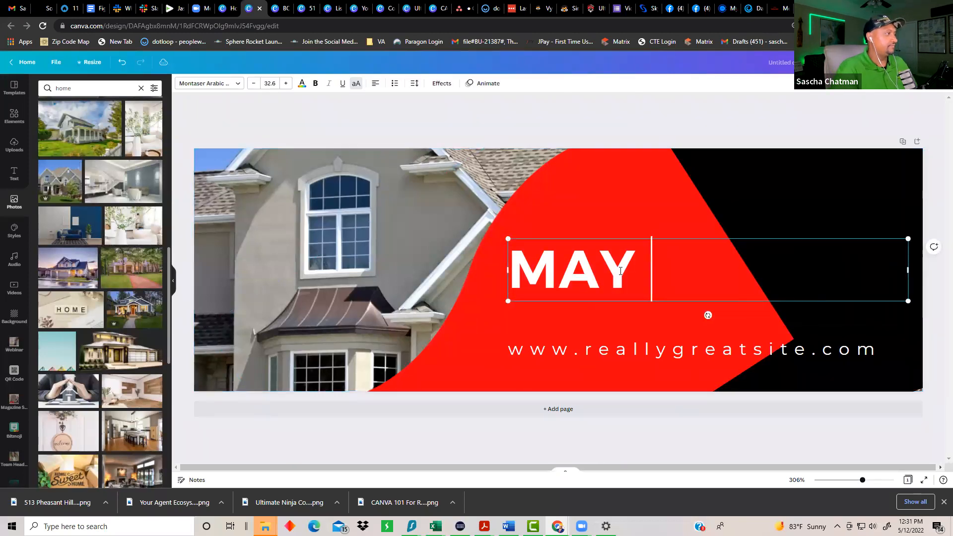
{"action": "key", "text": "BackSpace"}
{"action": "key", "text": "BackSpace"}
{"action": "key", "text": "BackSpace"}
{"action": "key", "text": "BackSpace"}
{"action": "type", "text": "CRG"}
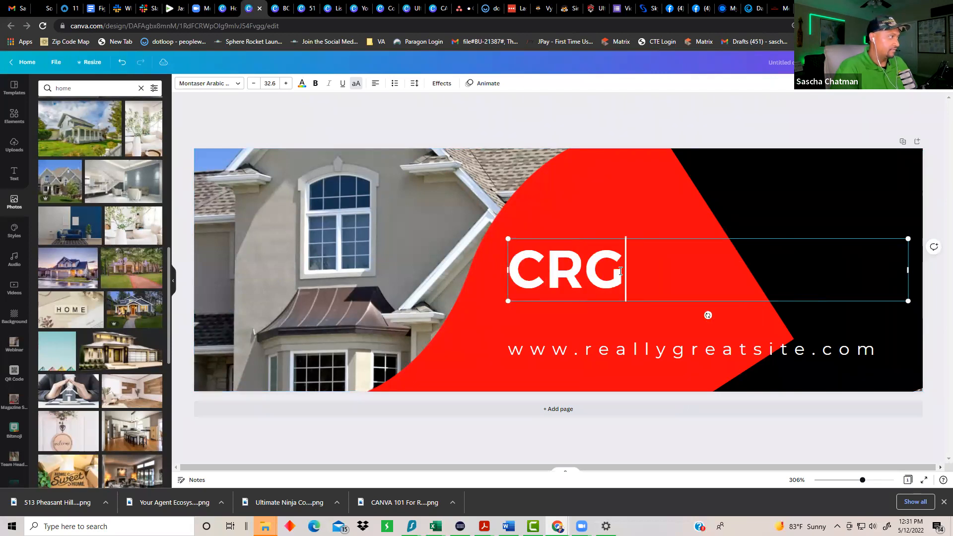
{"action": "type", "text": " MAY NEW"}
{"action": "key", "text": "BackSpace"}
{"action": "key", "text": "BackSpace"}
{"action": "type", "text": "WS"}
{"action": "key", "text": "BackSpace"}
{"action": "key", "text": "BackSpace"}
{"action": "type", "text": "EW"}
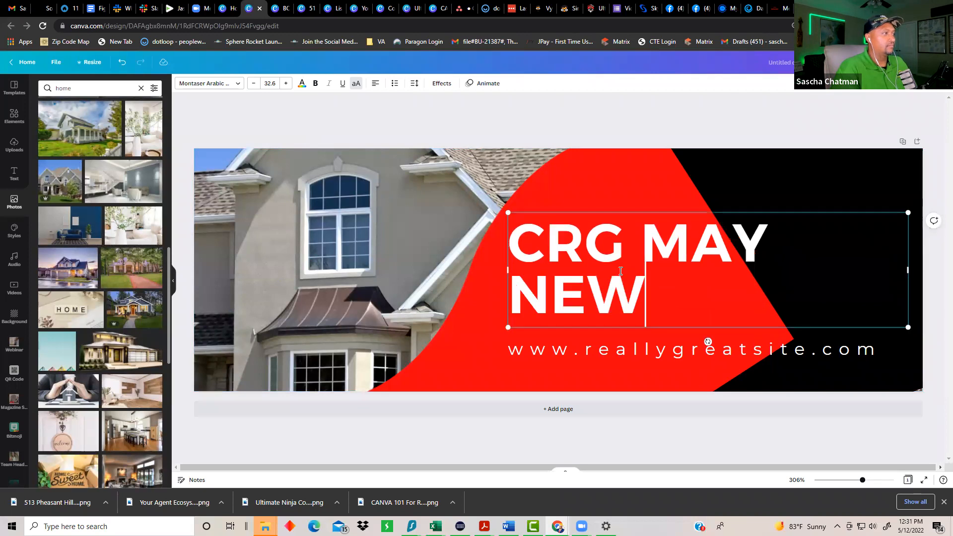
{"action": "type", "text": "S LETTER"}
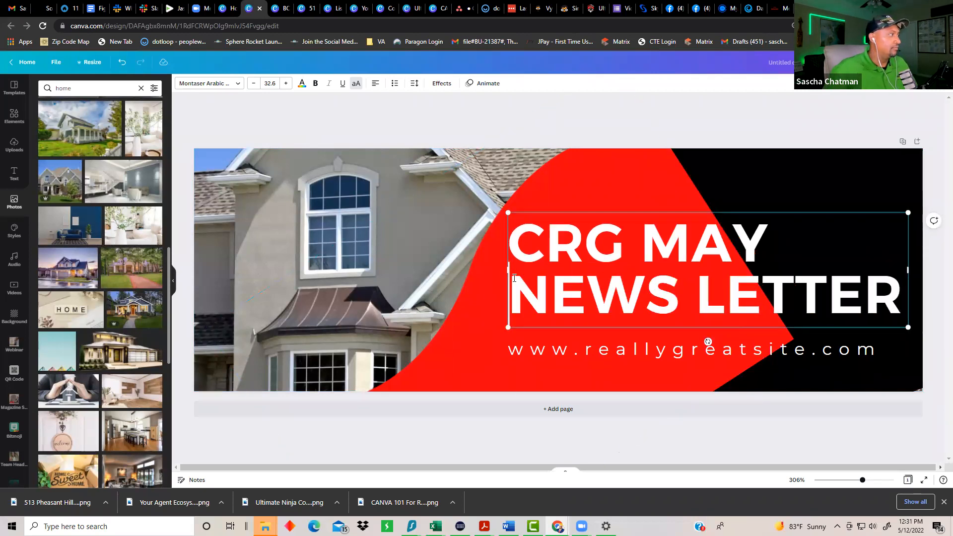
{"action": "left_click", "coordinate": [831, 442]}
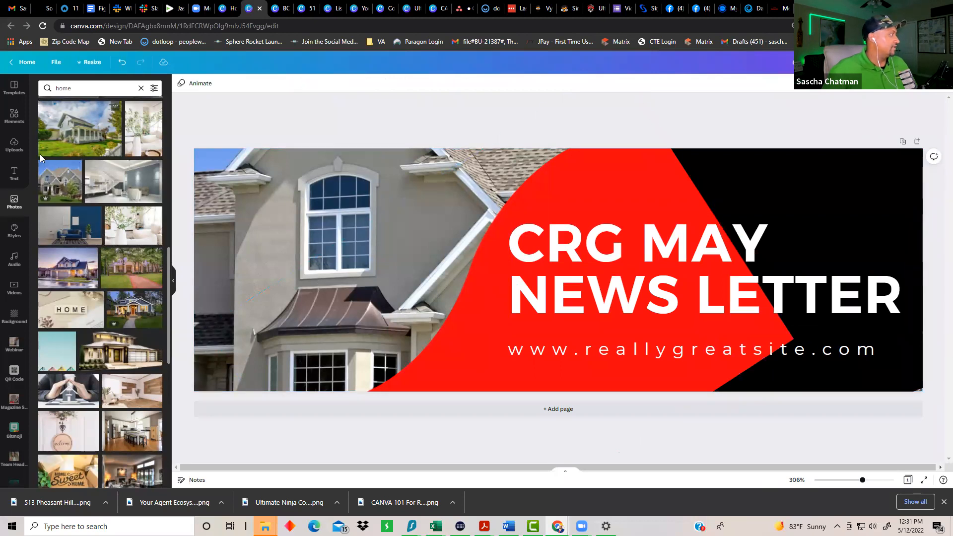
Step: Add the Chatman Realty logo from the Brand Kit, shrunk in the top right corner
{"action": "scroll", "coordinate": [10, 447], "scroll_direction": "down", "scroll_amount": 10}
{"action": "scroll", "coordinate": [7, 465], "scroll_direction": "down", "scroll_amount": 5}
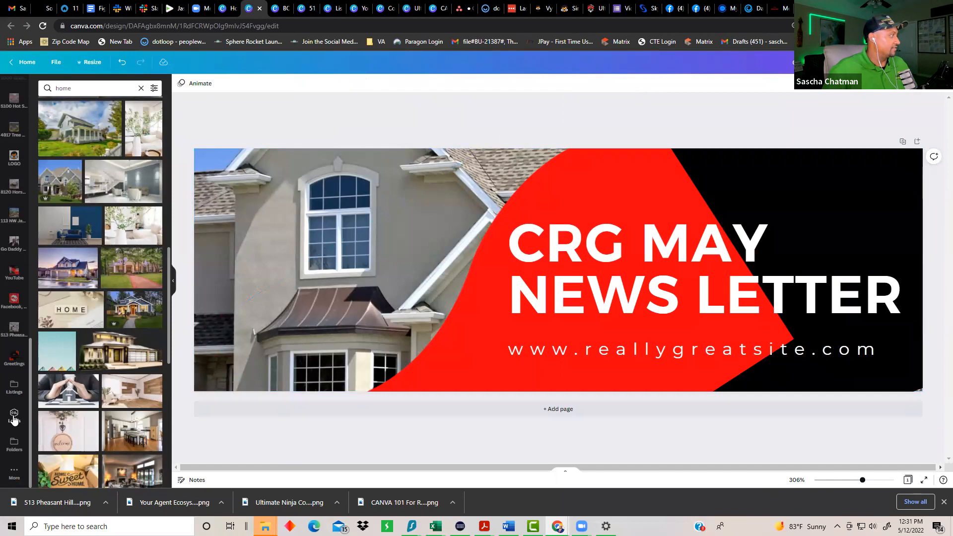
{"action": "left_click", "coordinate": [14, 416]}
{"action": "scroll", "coordinate": [87, 406], "scroll_direction": "down", "scroll_amount": 1}
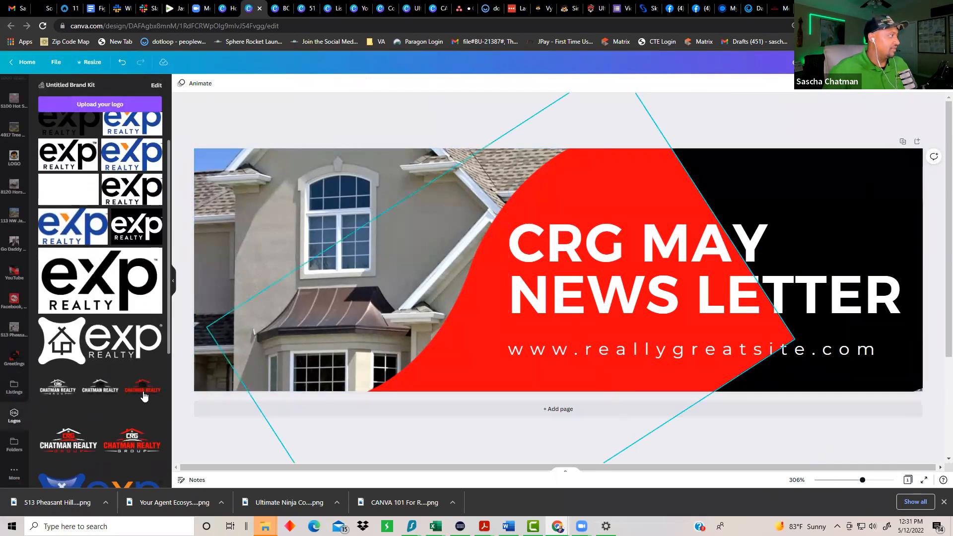
{"action": "left_click", "coordinate": [68, 446]}
{"action": "left_click", "coordinate": [531, 281]}
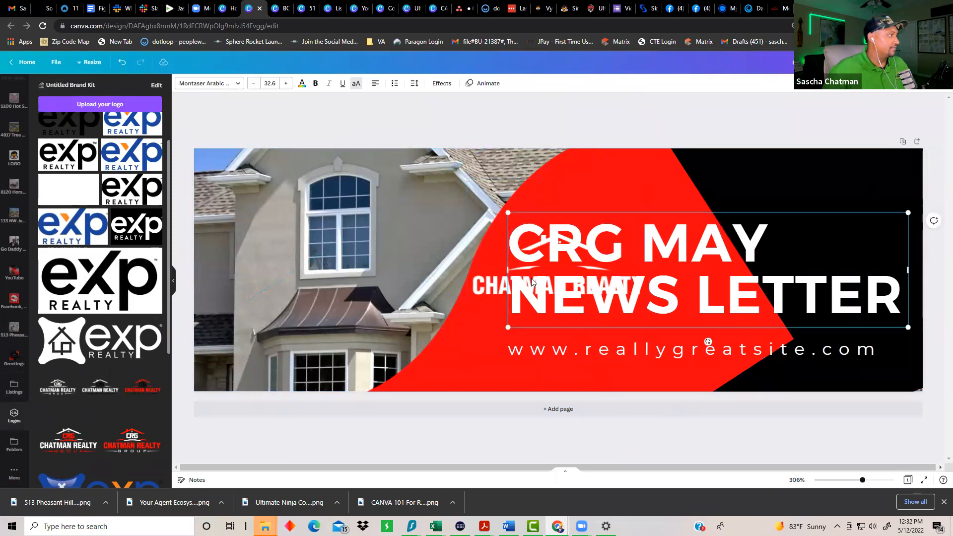
{"action": "left_click_drag", "start_coordinate": [475, 254], "coordinate": [745, 167]}
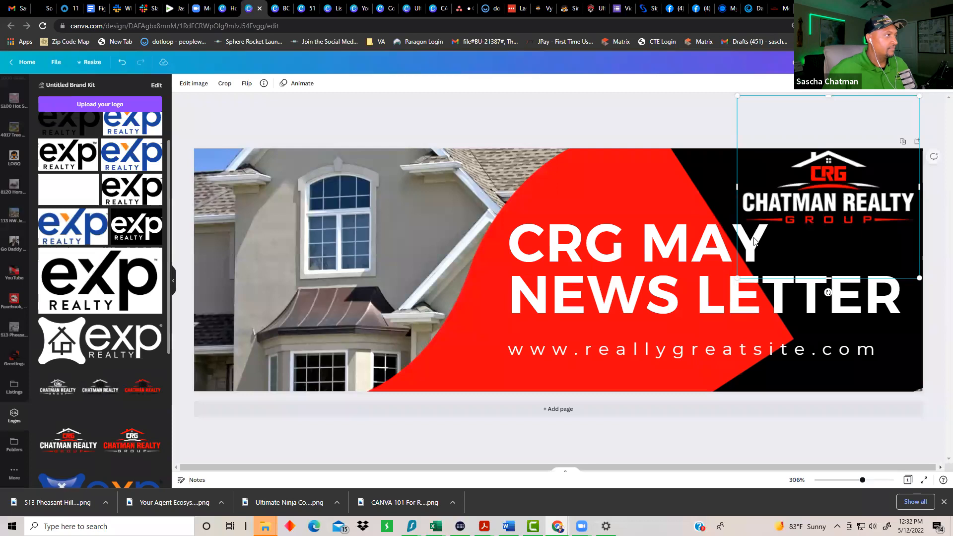
{"action": "left_click_drag", "start_coordinate": [737, 278], "coordinate": [756, 230]}
Step: Add the eXp Realty logo at bottom right, moving the headline and web address to fit
{"action": "left_click", "coordinate": [114, 331]}
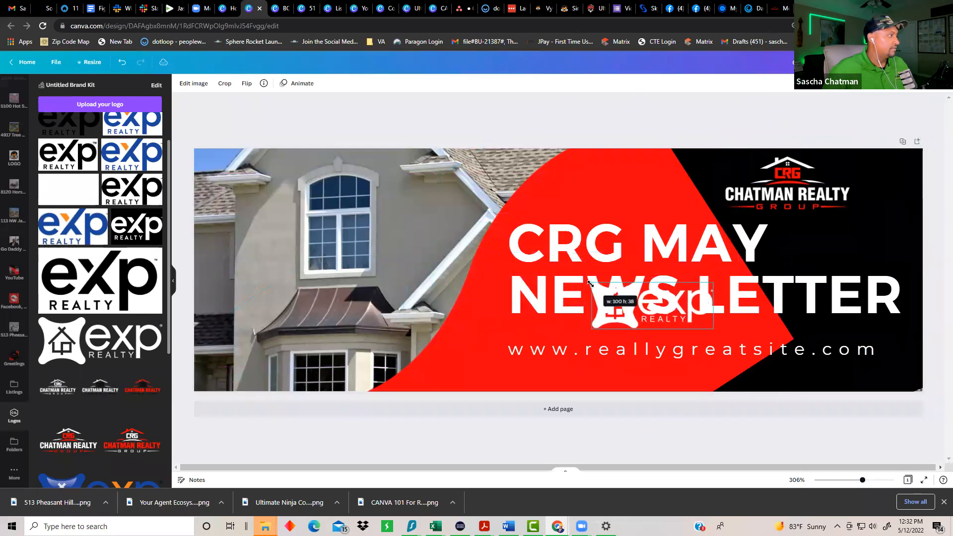
{"action": "left_click_drag", "start_coordinate": [657, 314], "coordinate": [608, 262]}
{"action": "left_click_drag", "start_coordinate": [614, 321], "coordinate": [807, 348]}
{"action": "left_click_drag", "start_coordinate": [733, 350], "coordinate": [606, 376]}
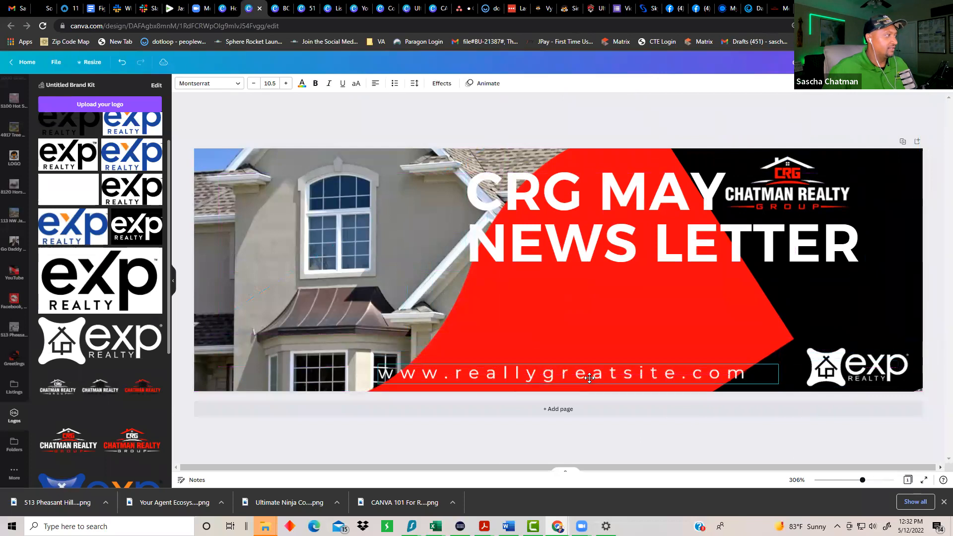
Step: Replace the web address with chatmanrealtygroup.com, correcting the typo, and lower the headline slightly
{"action": "double_click", "coordinate": [590, 378]}
{"action": "type", "text": "chat"}
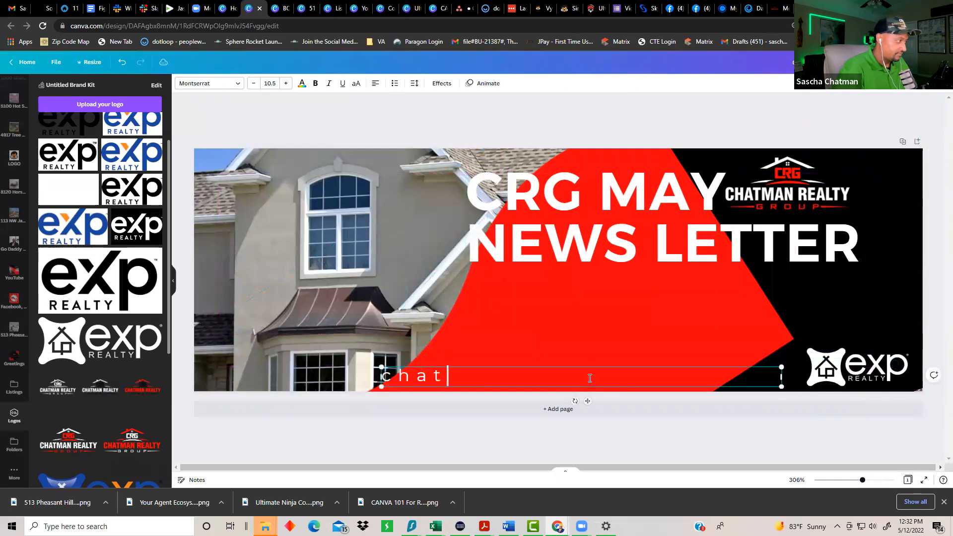
{"action": "type", "text": "manrelatygropu."}
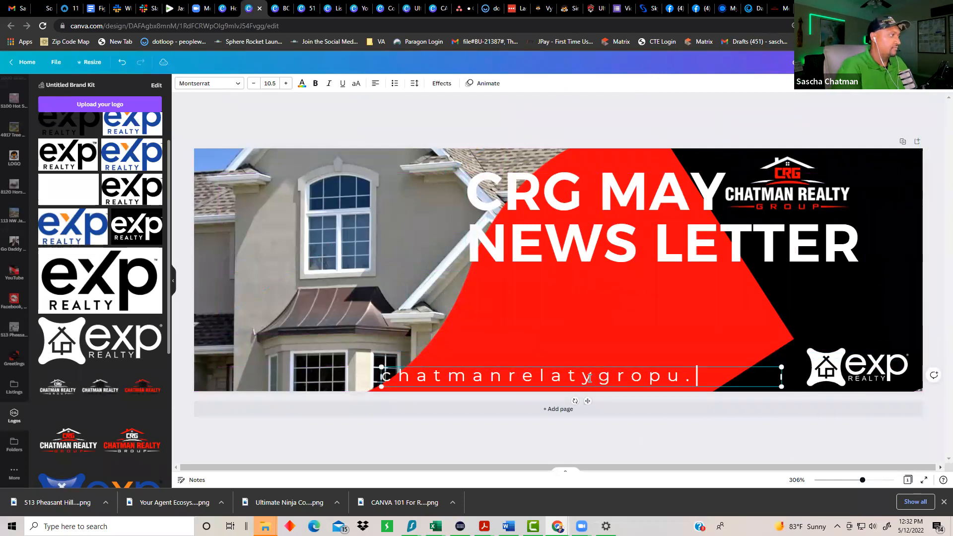
{"action": "key", "text": "BackSpace"}
{"action": "key", "text": "BackSpace"}
{"action": "key", "text": "BackSpace"}
{"action": "type", "text": "up.com"}
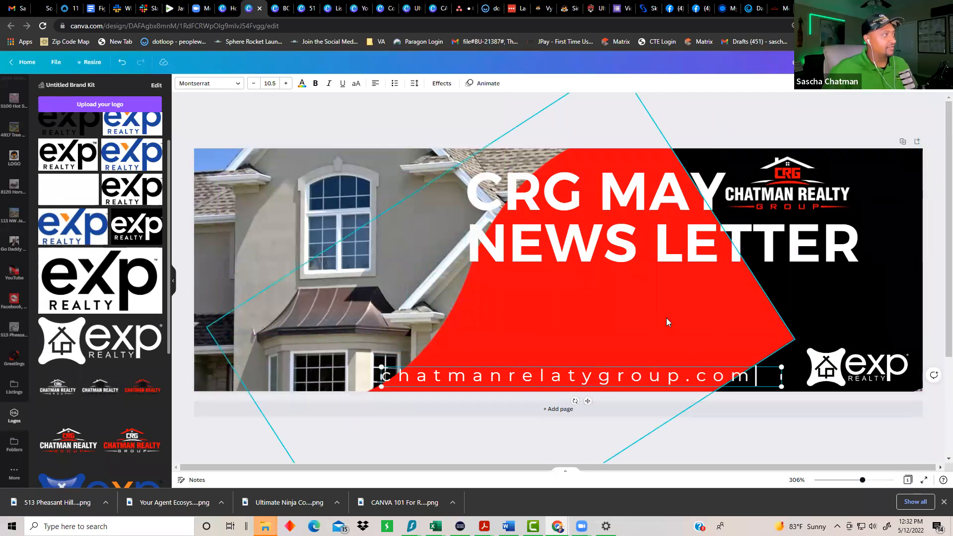
{"action": "left_click_drag", "start_coordinate": [589, 237], "coordinate": [609, 286]}
{"action": "left_click", "coordinate": [541, 378]}
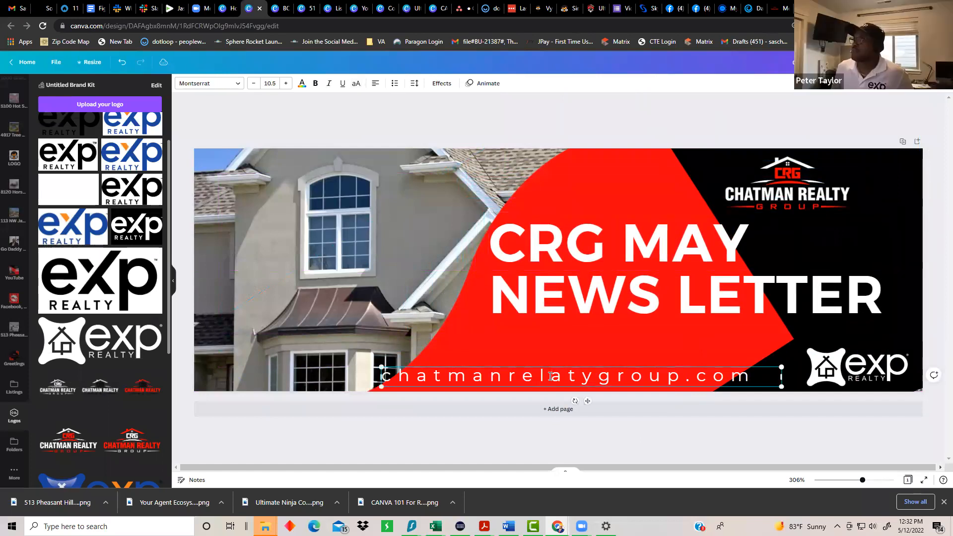
{"action": "key", "text": "BackSpace"}
{"action": "type", "text": "l"}
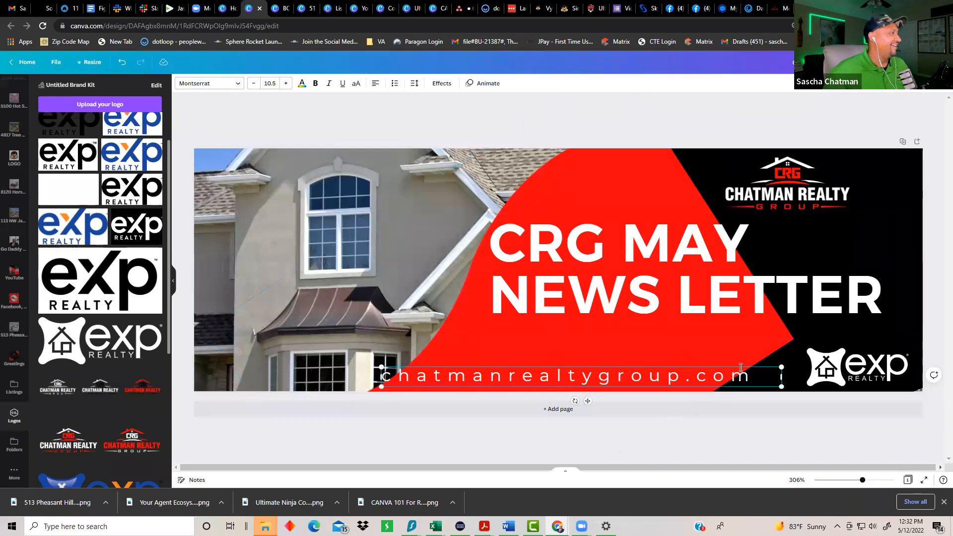
Step: Set the web address font to Open Sans Extra Bold
{"action": "left_click", "coordinate": [596, 379]}
{"action": "double_click", "coordinate": [595, 381]}
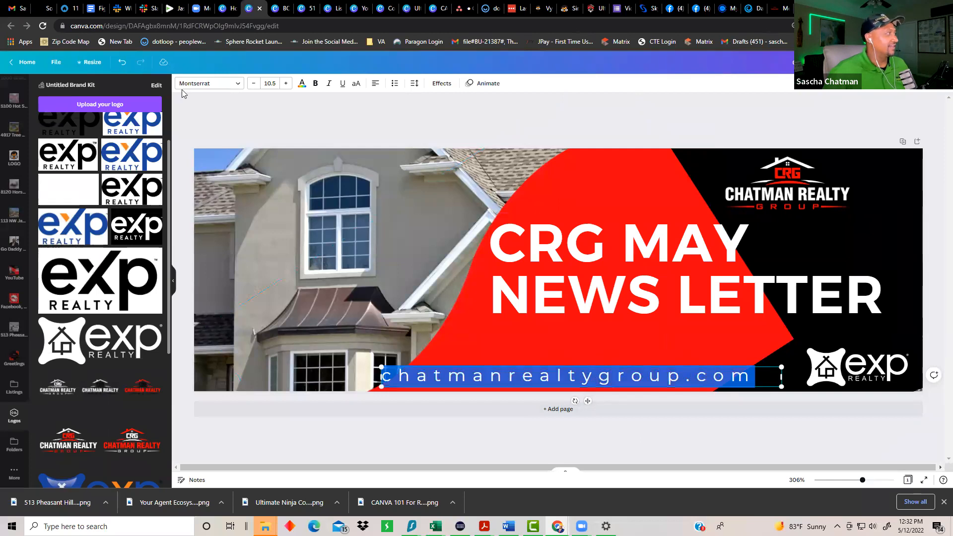
{"action": "left_click", "coordinate": [236, 84]}
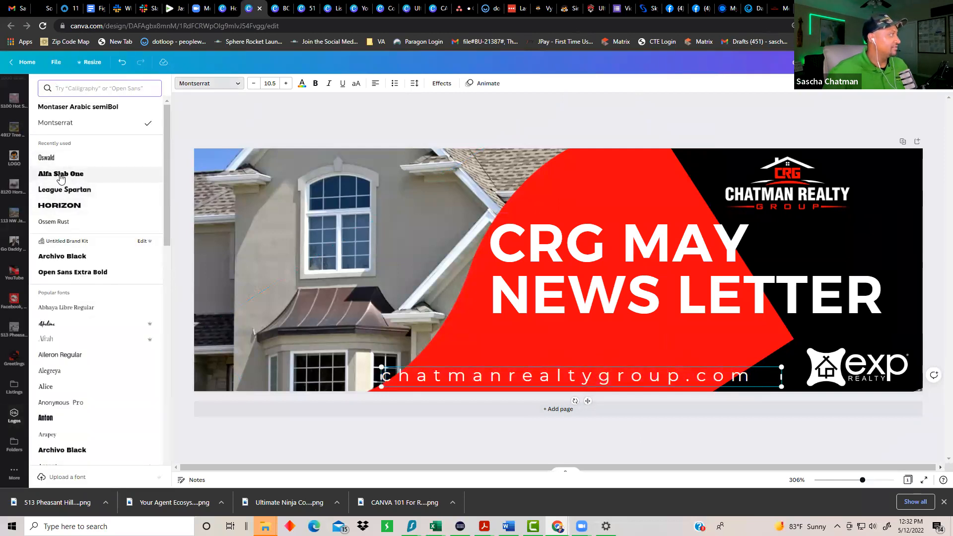
{"action": "left_click", "coordinate": [90, 274]}
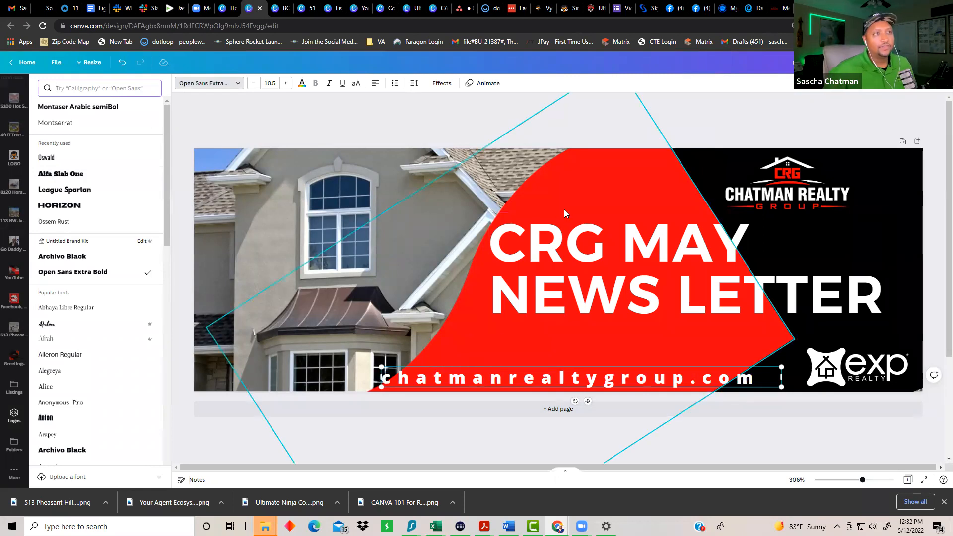
{"action": "key", "text": "Escape"}
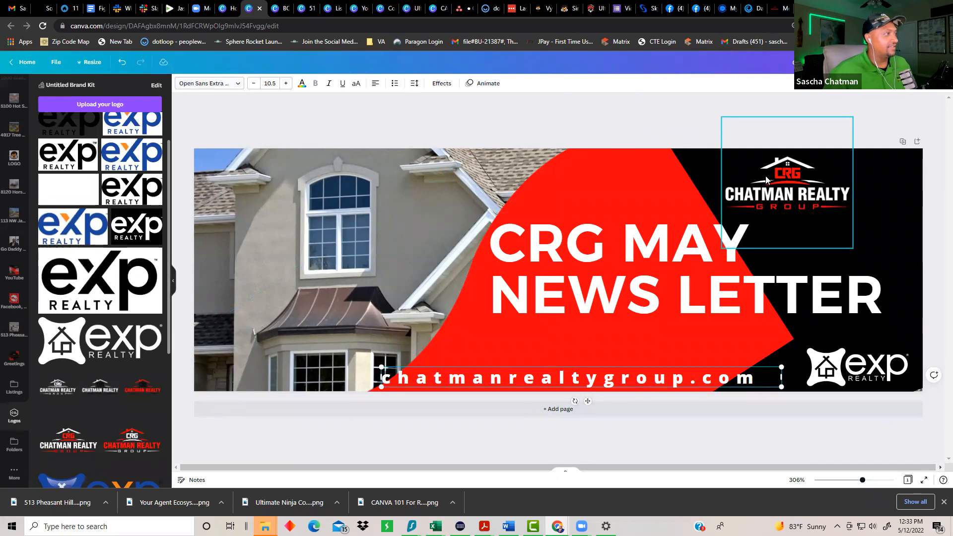
Step: Duplicate the banner as Page 2 and drag its house photo off
{"action": "left_click", "coordinate": [903, 135]}
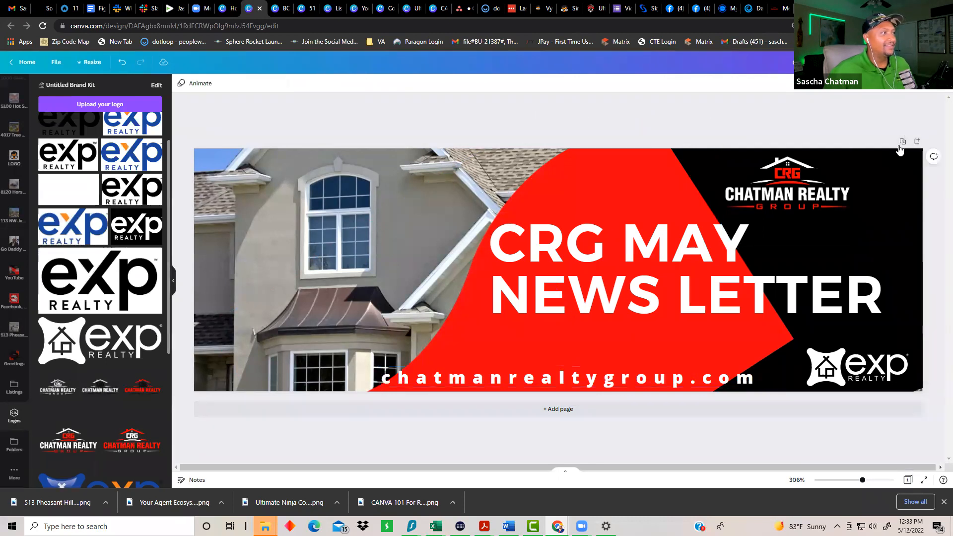
{"action": "left_click", "coordinate": [902, 143]}
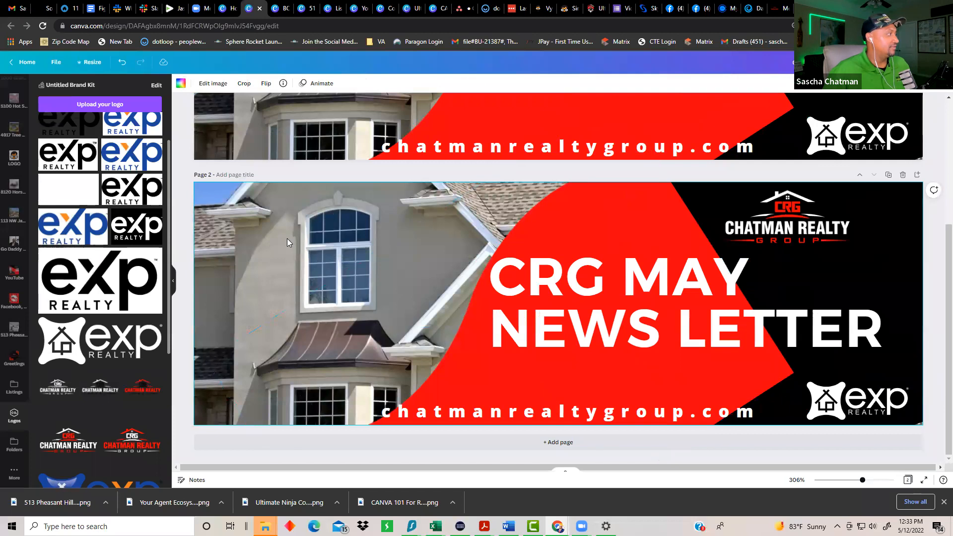
{"action": "left_click_drag", "start_coordinate": [287, 242], "coordinate": [18, 368]}
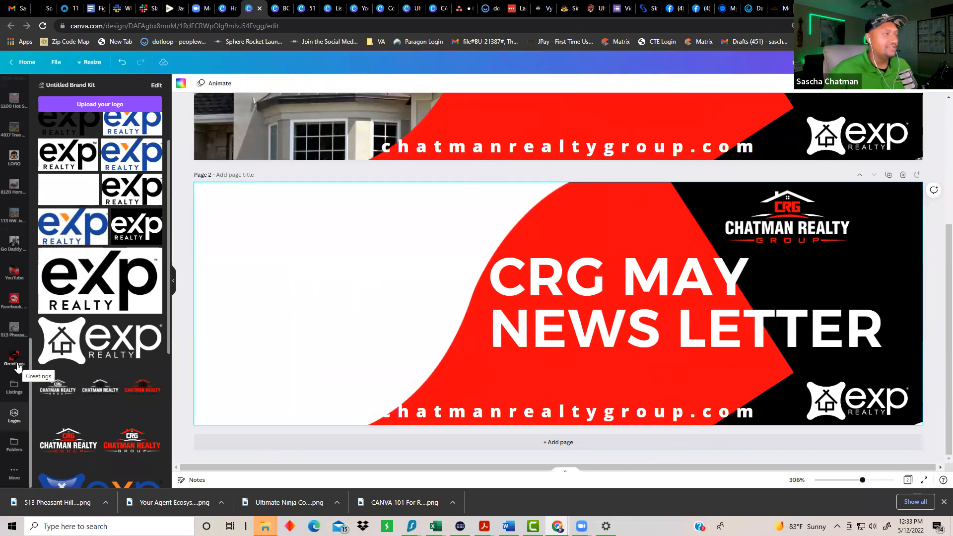
Step: Open the Thumbnail Pics photo folder in the side panel
{"action": "scroll", "coordinate": [14, 377], "scroll_direction": "up", "scroll_amount": 2}
{"action": "scroll", "coordinate": [16, 410], "scroll_direction": "down", "scroll_amount": 1}
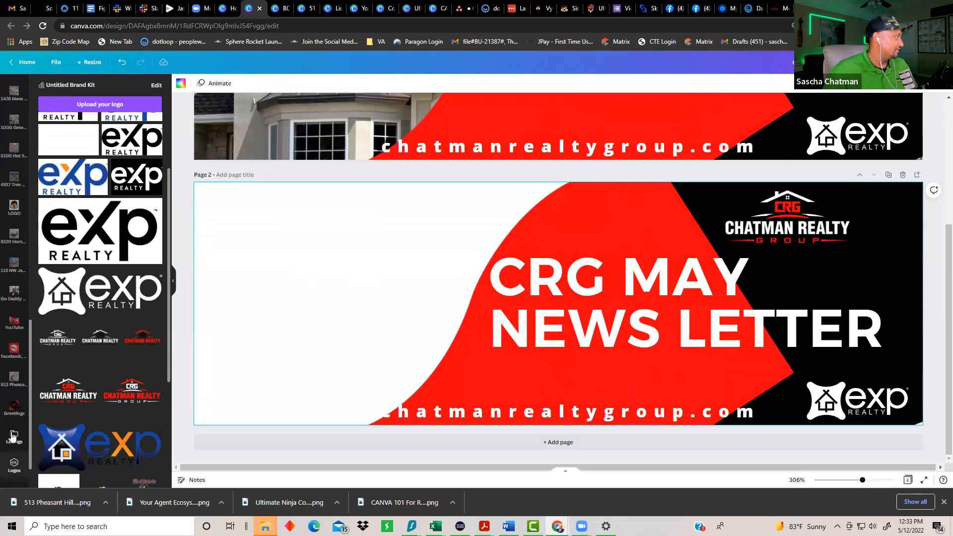
{"action": "scroll", "coordinate": [20, 171], "scroll_direction": "up", "scroll_amount": 5}
{"action": "scroll", "coordinate": [10, 169], "scroll_direction": "up", "scroll_amount": 3}
{"action": "left_click", "coordinate": [10, 158]}
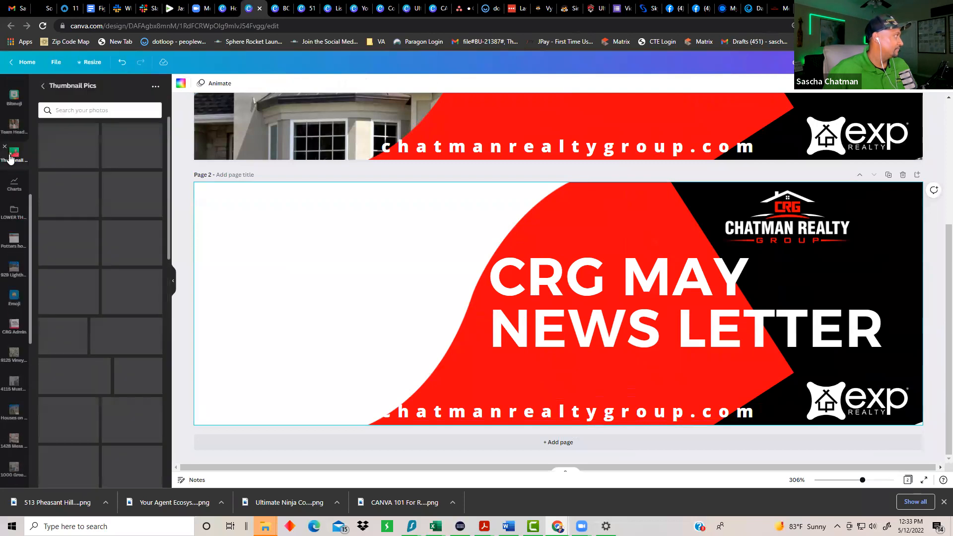
{"action": "scroll", "coordinate": [115, 341], "scroll_direction": "down", "scroll_amount": 3}
{"action": "scroll", "coordinate": [115, 340], "scroll_direction": "down", "scroll_amount": 10}
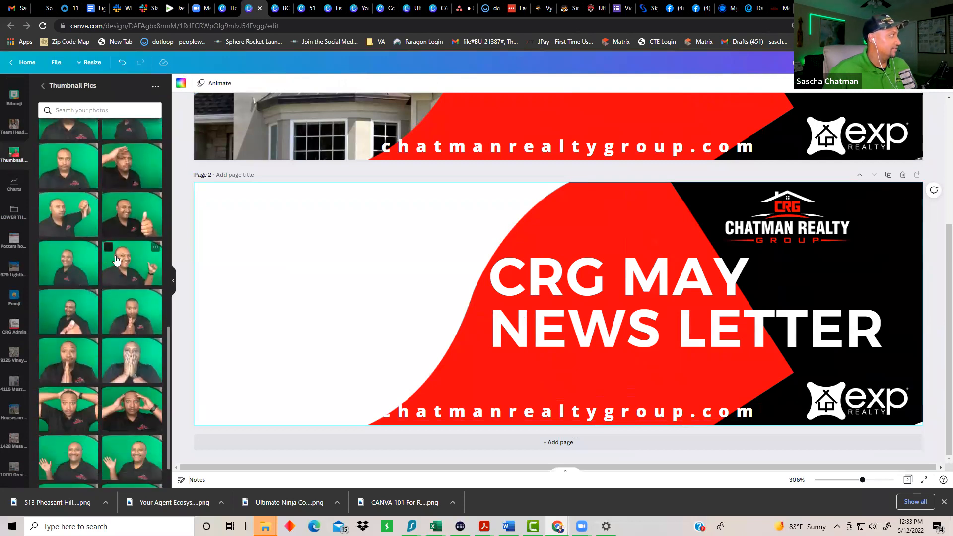
Step: Place the green-screen thumbs-up photo large on Page 2's left and apply BG Remover
{"action": "left_click", "coordinate": [130, 263]}
{"action": "left_click_drag", "start_coordinate": [468, 274], "coordinate": [221, 230]}
{"action": "left_click_drag", "start_coordinate": [422, 347], "coordinate": [651, 429]}
{"action": "left_click_drag", "start_coordinate": [265, 283], "coordinate": [258, 265]}
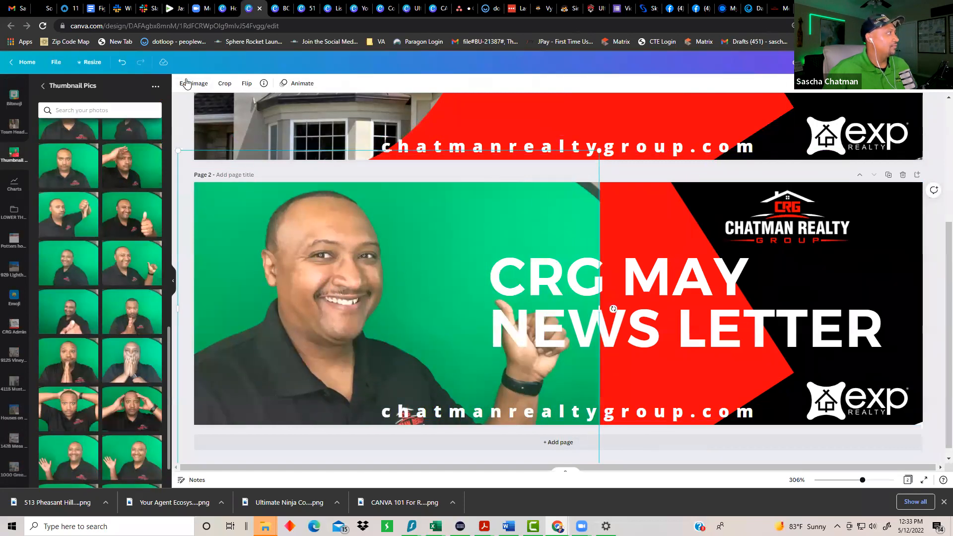
{"action": "left_click", "coordinate": [186, 83]}
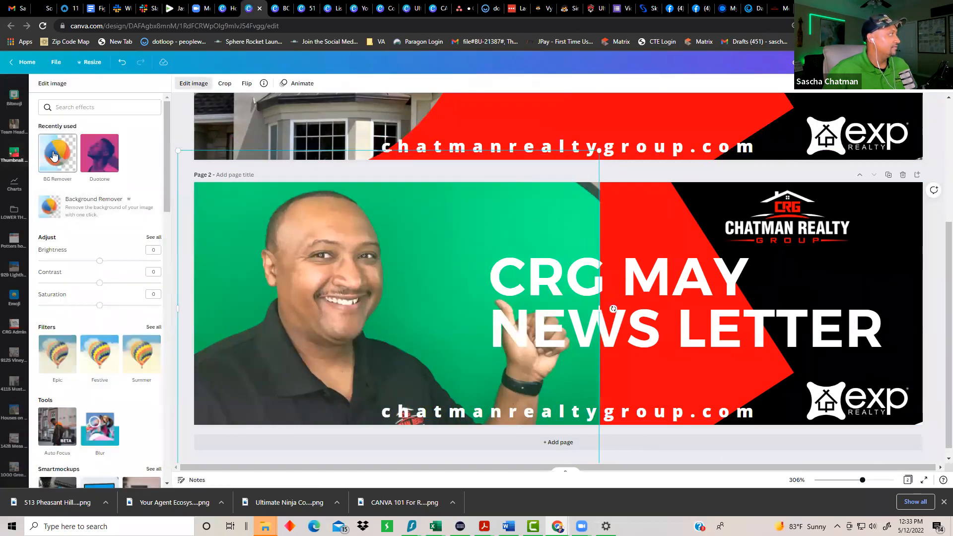
{"action": "left_click", "coordinate": [54, 156]}
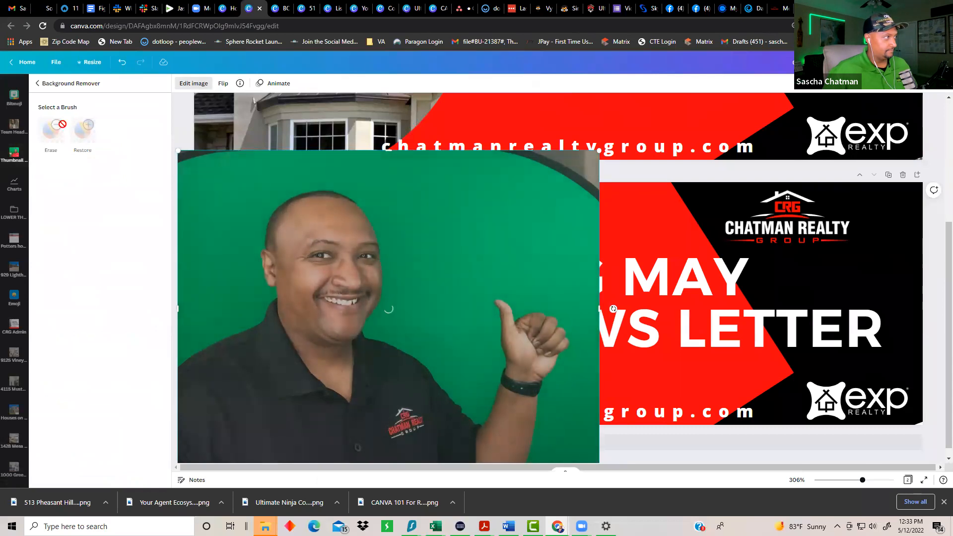
{"action": "left_click", "coordinate": [660, 284]}
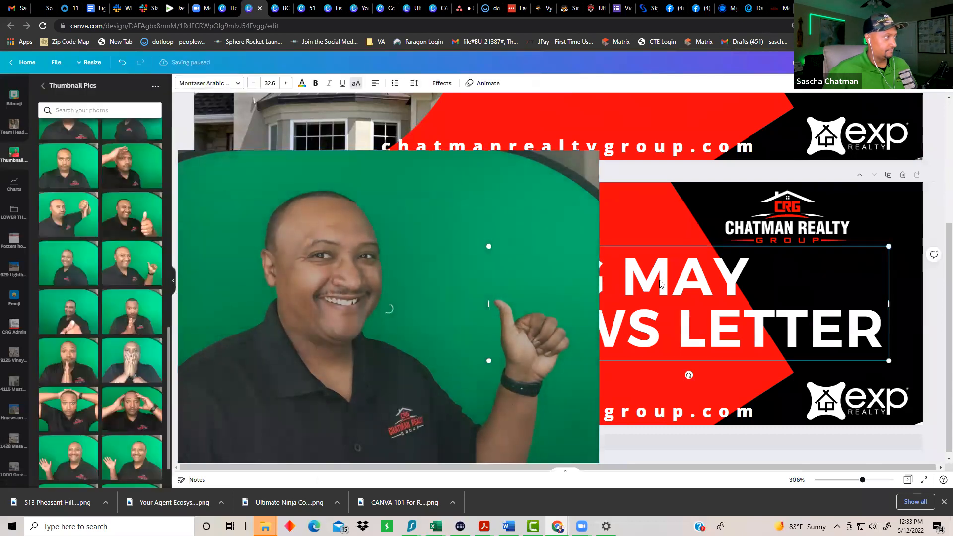
Step: Replace the Page 2 headline with the agent's name
{"action": "left_click", "coordinate": [660, 281]}
{"action": "key", "text": "BackSpace"}
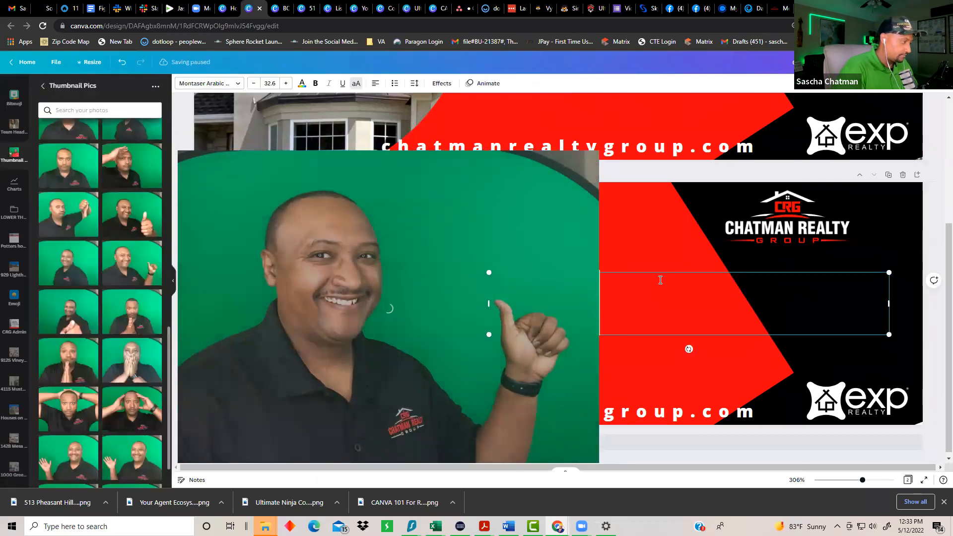
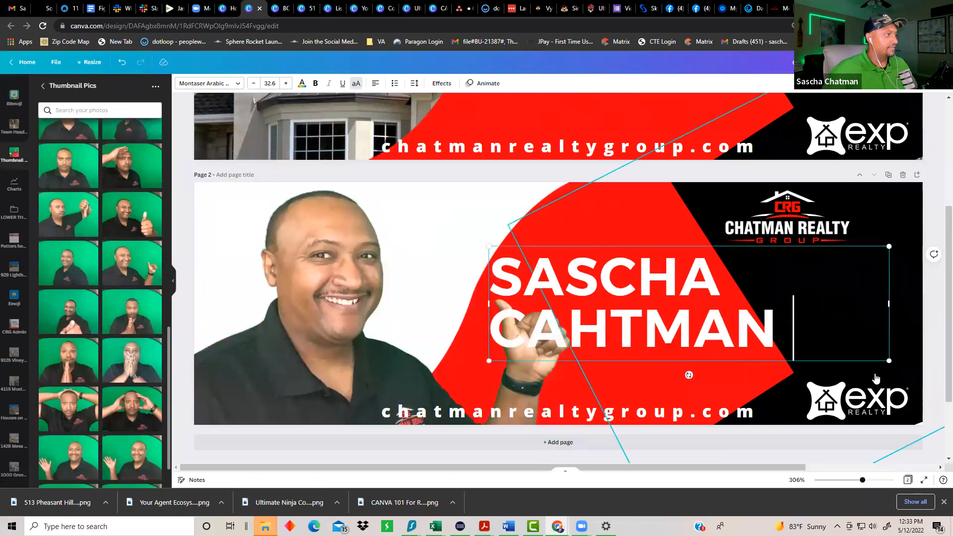
Step: Duplicate the cut-out agent photo so a copy overlaps the original, keeping the copy selected
{"action": "left_click_drag", "start_coordinate": [599, 462], "coordinate": [351, 317]}
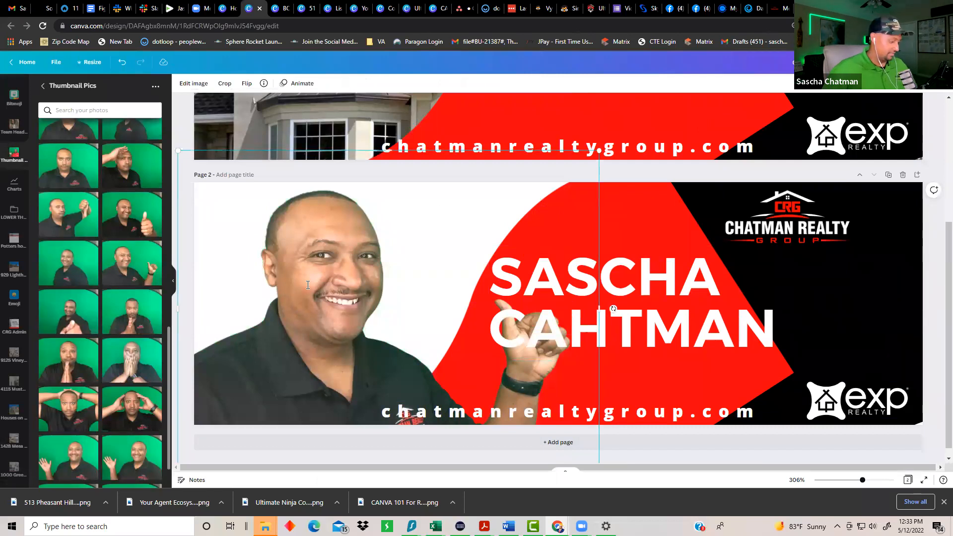
{"action": "key", "text": "ctrl+d"}
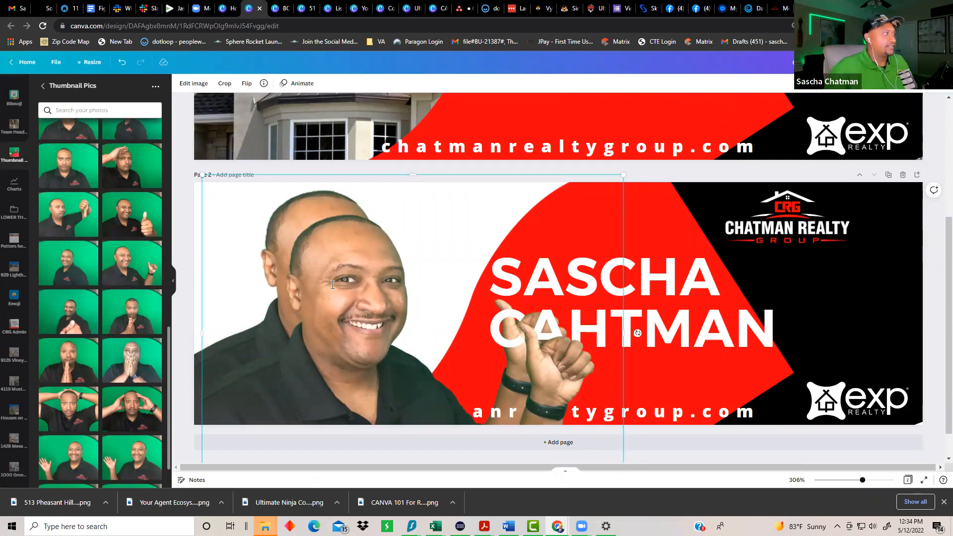
{"action": "key", "text": "Delete"}
{"action": "left_click", "coordinate": [303, 260]}
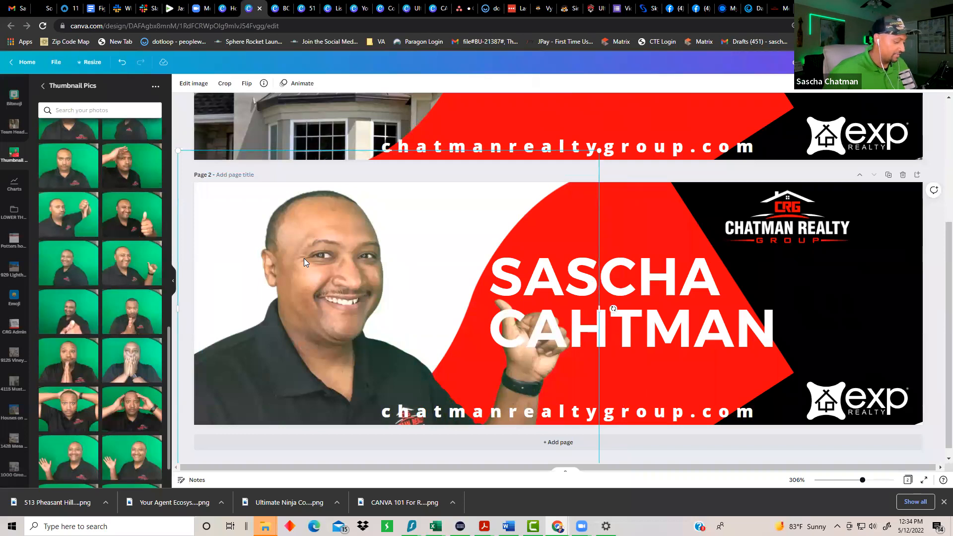
{"action": "key", "text": "ctrl+d"}
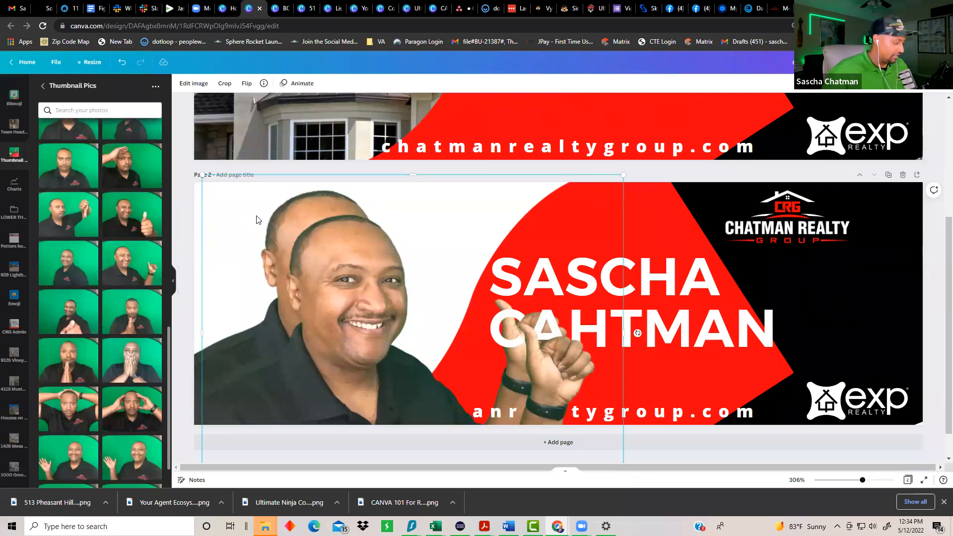
{"action": "left_click", "coordinate": [285, 221]}
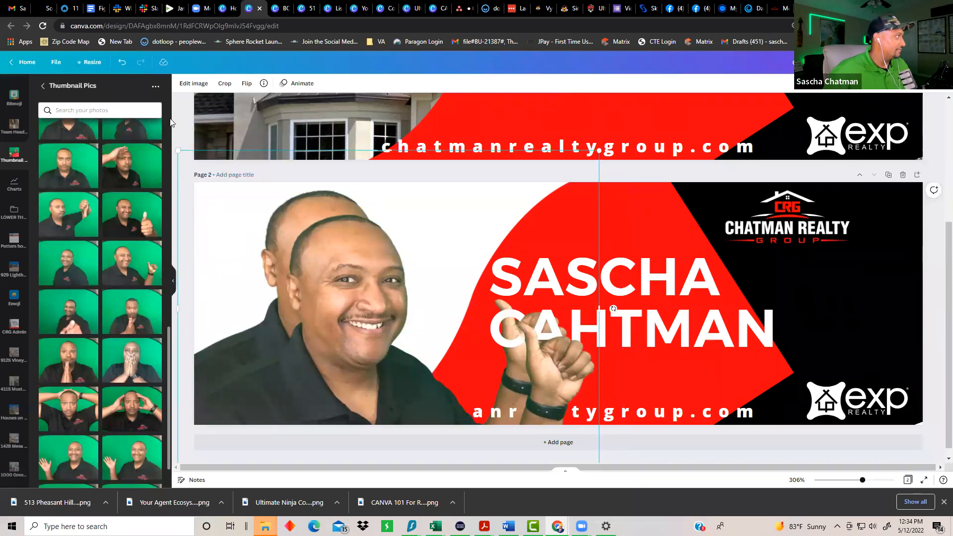
{"action": "left_click", "coordinate": [277, 232]}
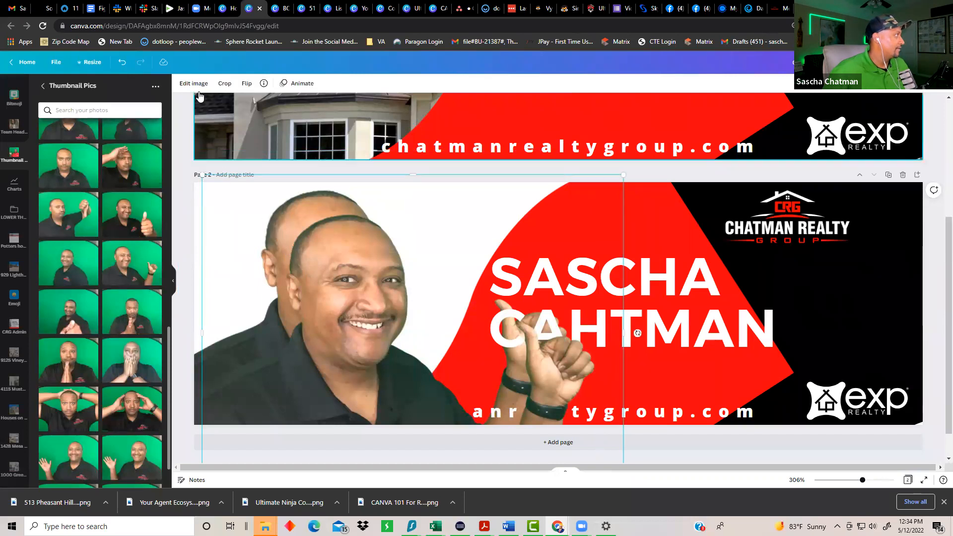
Step: Apply the Cherry duotone to the copy with highlights and shadows set to the document red
{"action": "left_click", "coordinate": [193, 84]}
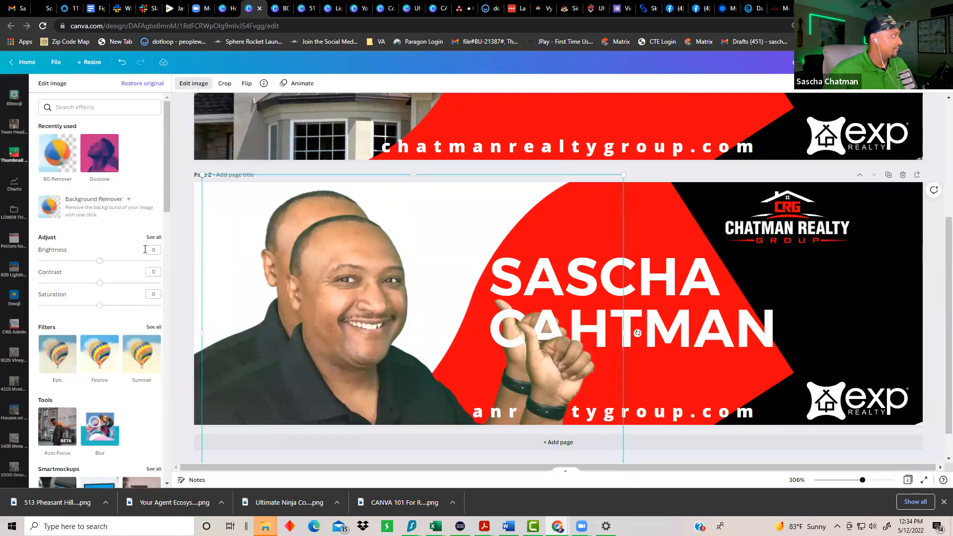
{"action": "left_click", "coordinate": [101, 160]}
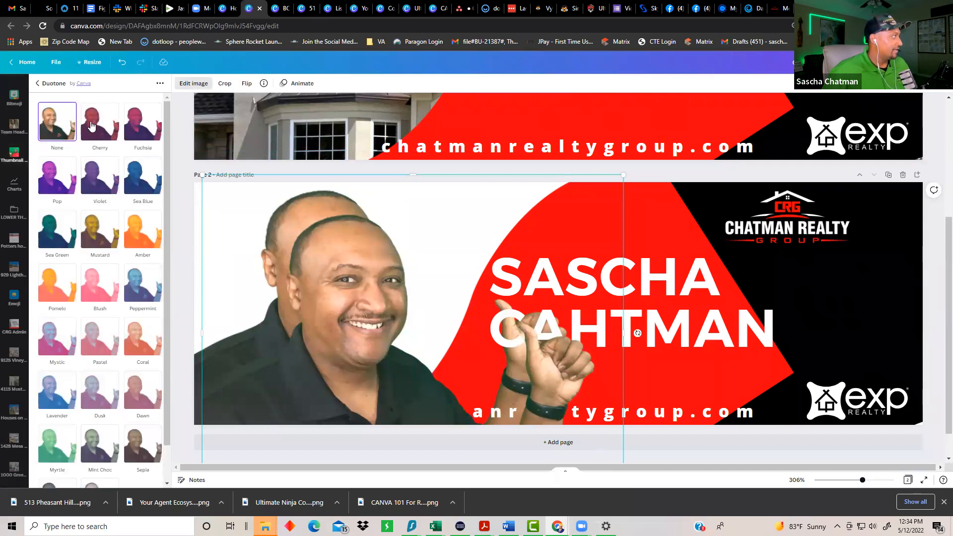
{"action": "left_click", "coordinate": [93, 125]}
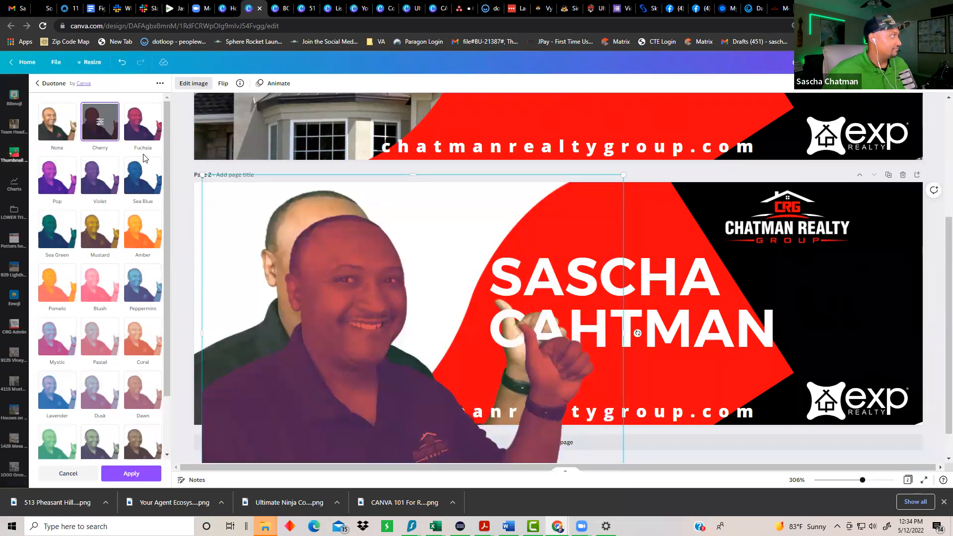
{"action": "left_click", "coordinate": [99, 123]}
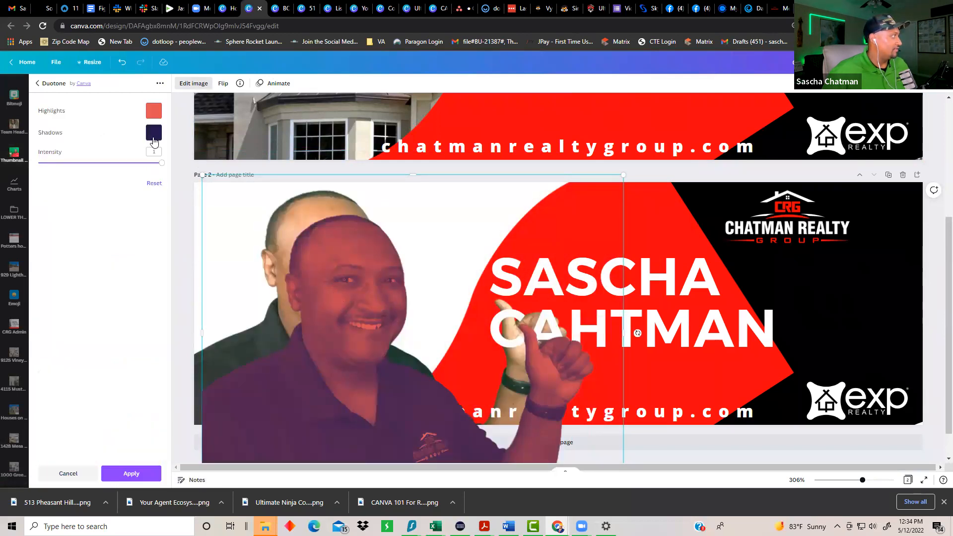
{"action": "left_click", "coordinate": [154, 110]}
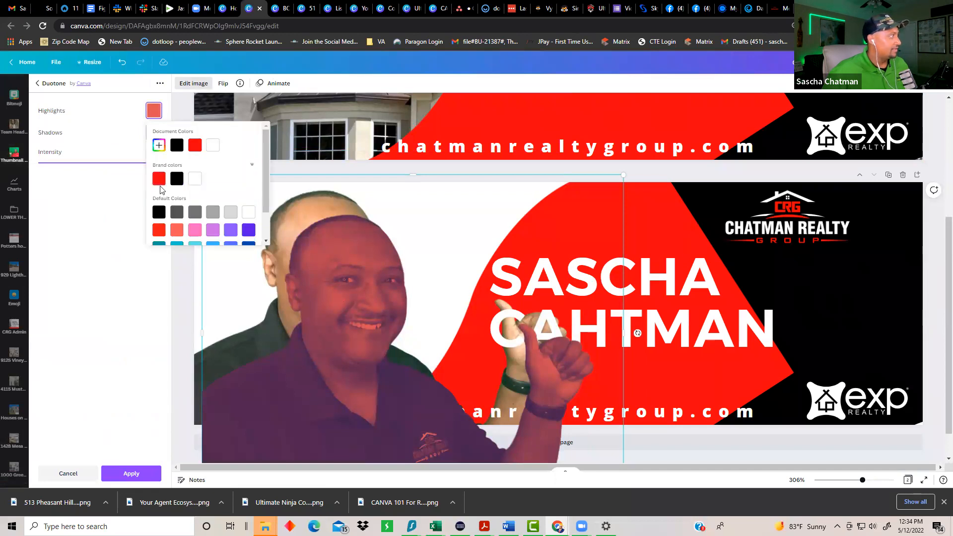
{"action": "left_click", "coordinate": [194, 145]}
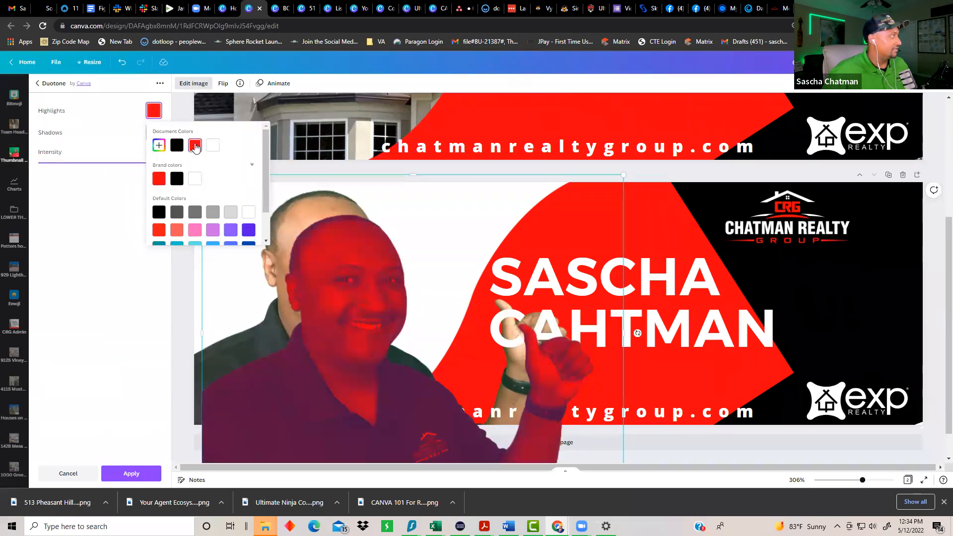
{"action": "left_click", "coordinate": [103, 140]}
{"action": "left_click", "coordinate": [154, 132]}
{"action": "left_click", "coordinate": [194, 168]}
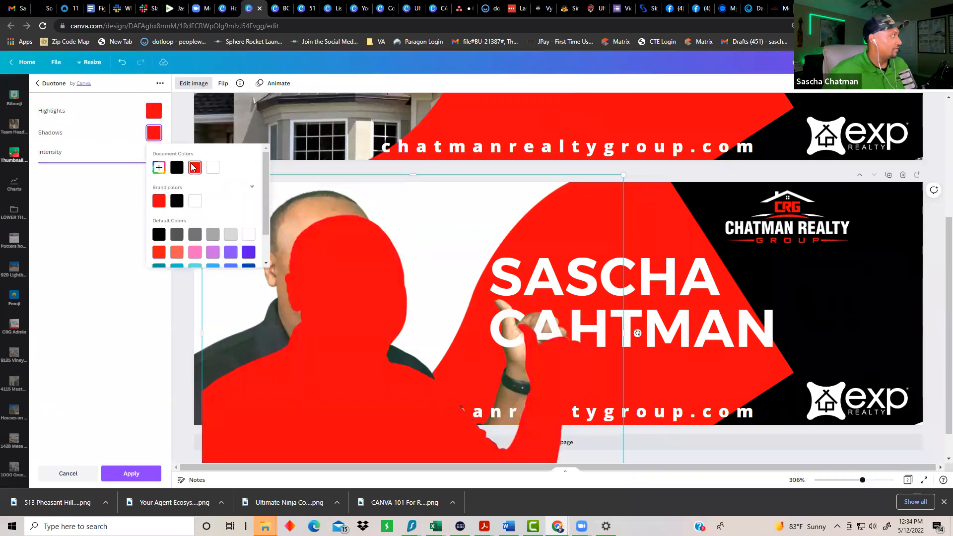
Step: Enlarge the red silhouette and send it to the back of the page
{"action": "left_click_drag", "start_coordinate": [377, 390], "coordinate": [352, 362]}
{"action": "left_click_drag", "start_coordinate": [181, 150], "coordinate": [174, 144]}
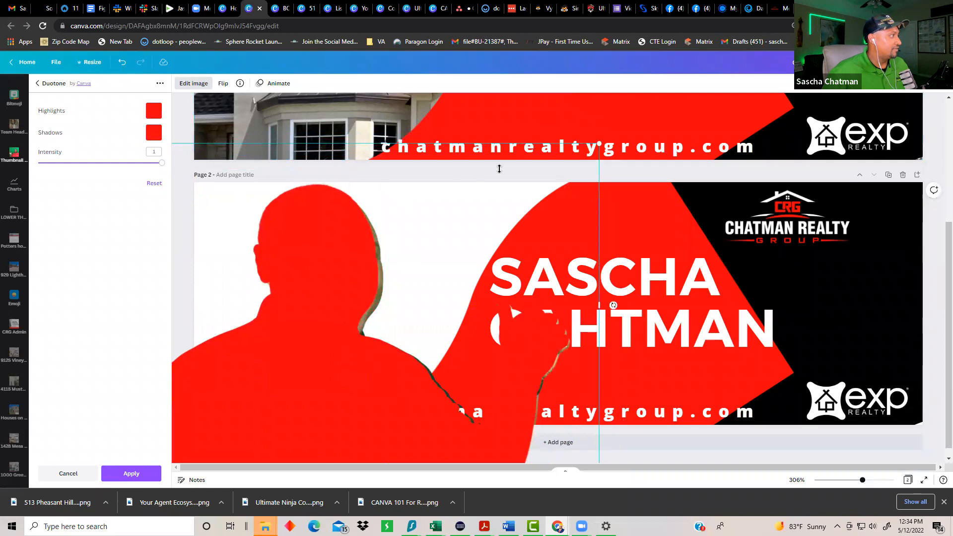
{"action": "left_click_drag", "start_coordinate": [599, 145], "coordinate": [602, 140]}
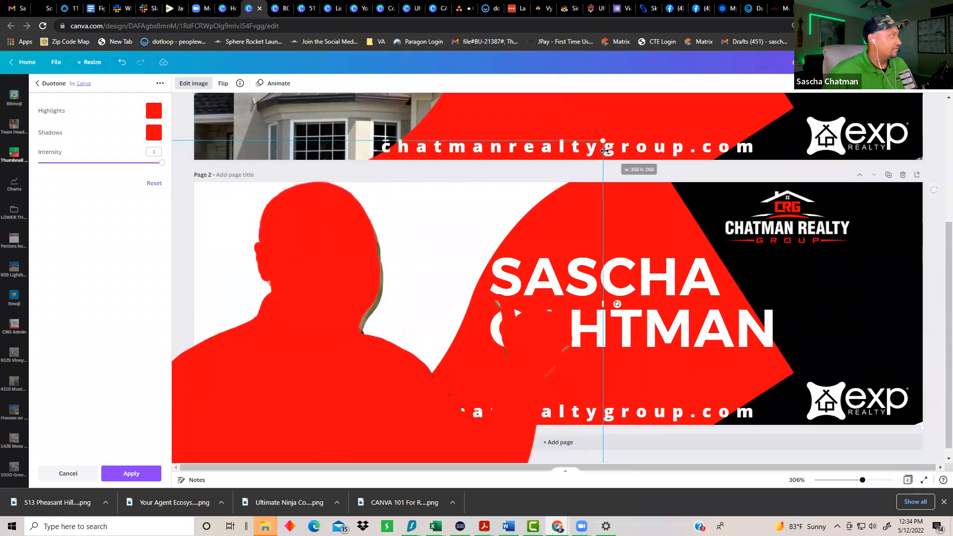
{"action": "left_click", "coordinate": [758, 84]}
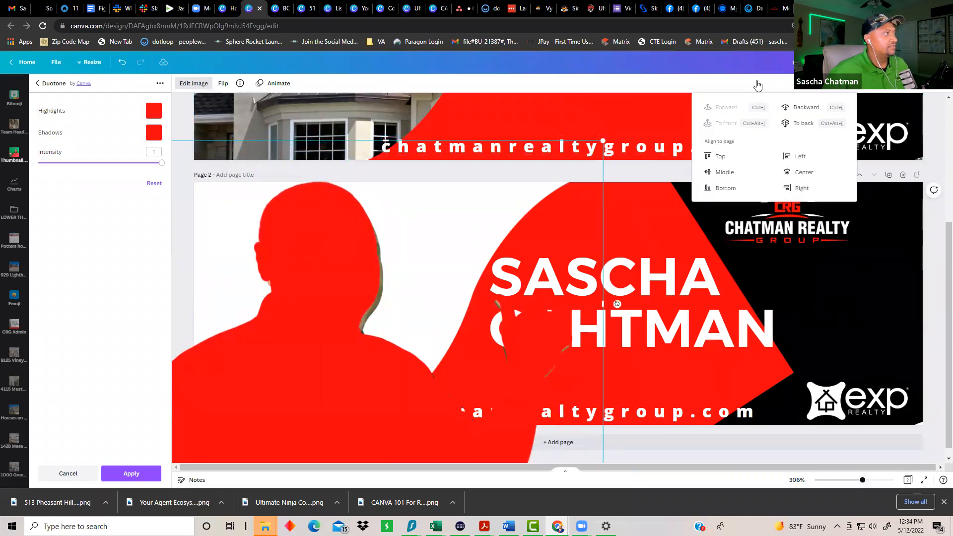
{"action": "left_click", "coordinate": [806, 109]}
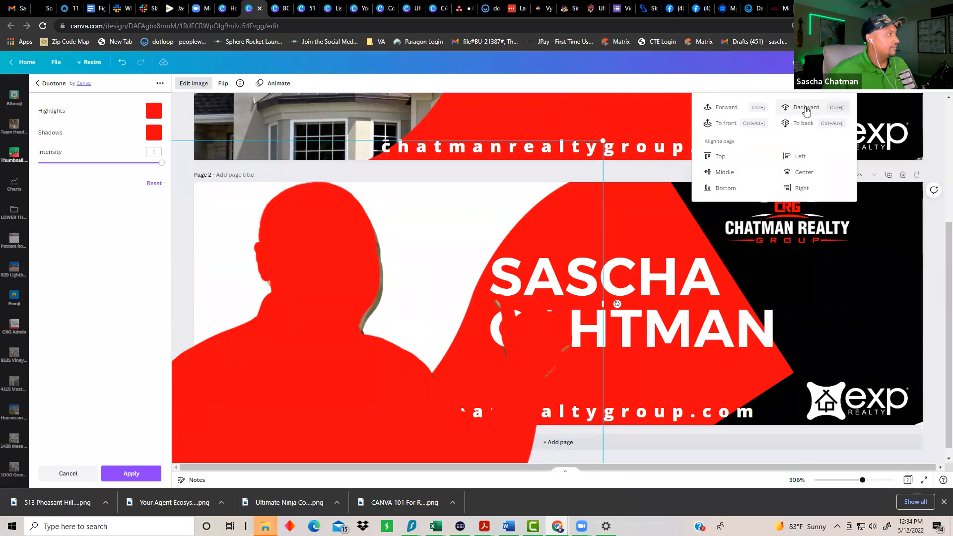
{"action": "left_click", "coordinate": [805, 110]}
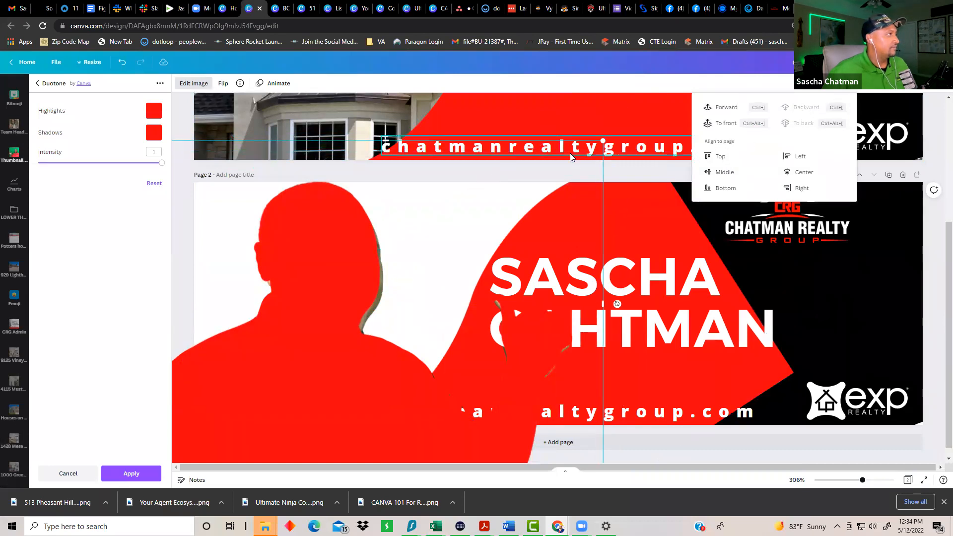
{"action": "left_click", "coordinate": [345, 269]}
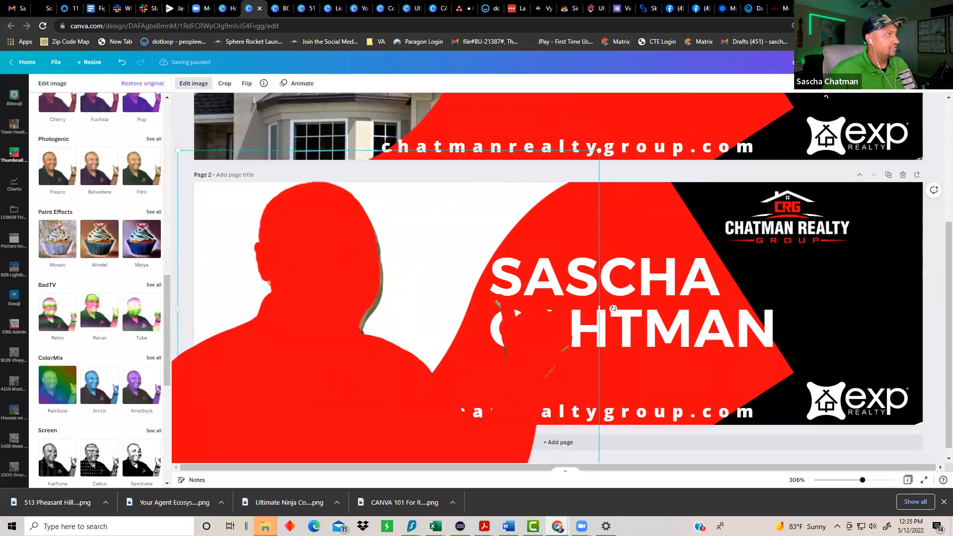
Step: Nudge and resize the red silhouette until it forms a thin outline around the portrait
{"action": "left_click", "coordinate": [807, 83]}
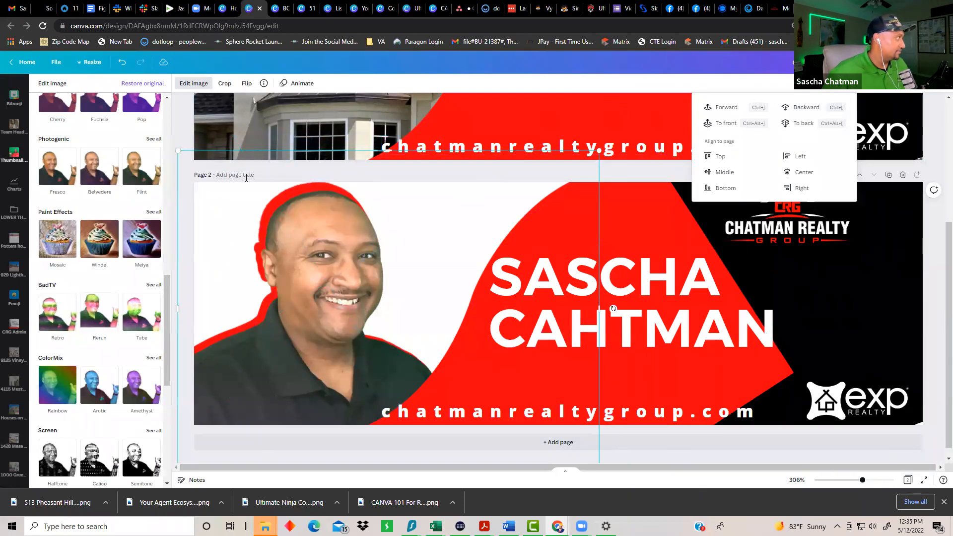
{"action": "mouse_move", "coordinate": [288, 167]}
{"action": "left_mouse_down"}
{"action": "mouse_move", "coordinate": [293, 179]}
{"action": "mouse_move", "coordinate": [281, 162]}
{"action": "left_mouse_up"}
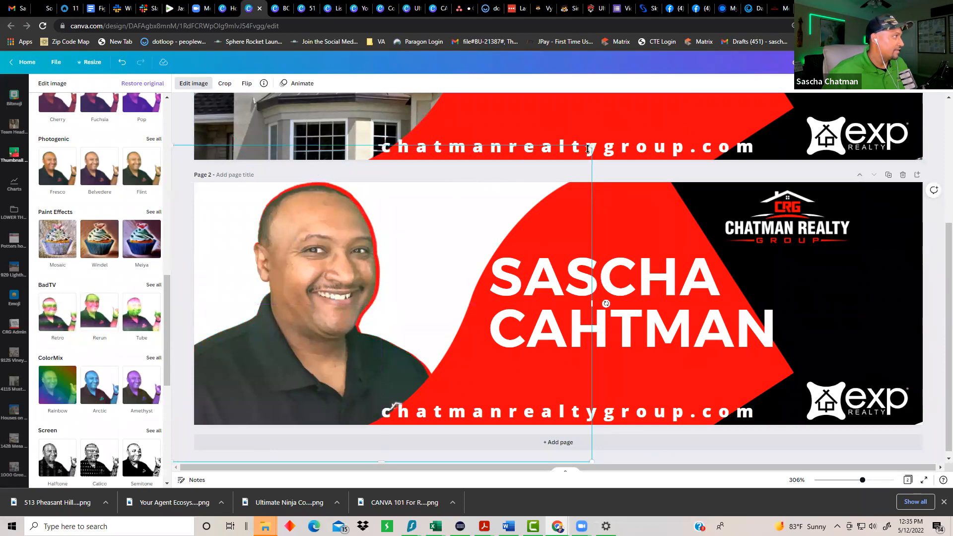
{"action": "left_click_drag", "start_coordinate": [592, 149], "coordinate": [581, 153]}
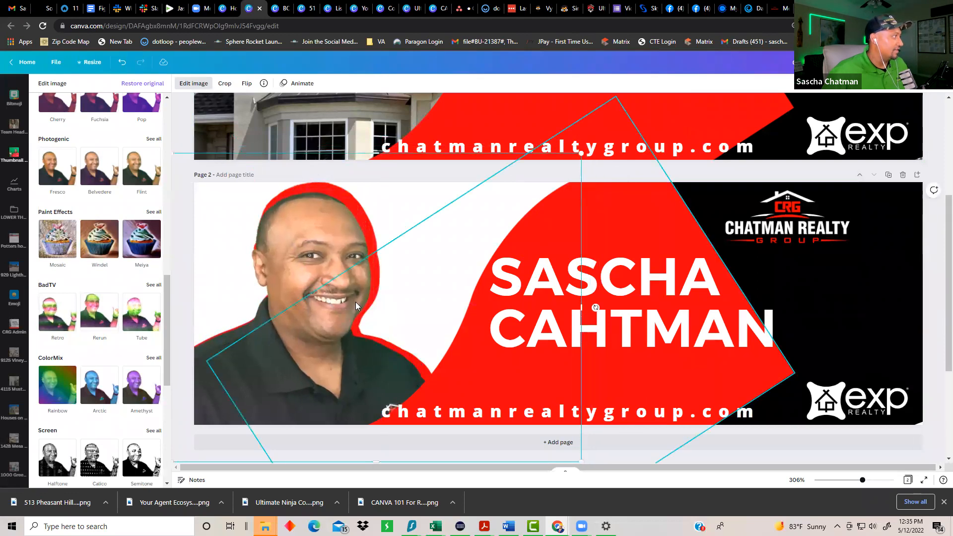
{"action": "left_click_drag", "start_coordinate": [298, 241], "coordinate": [305, 239]}
{"action": "left_click_drag", "start_coordinate": [581, 160], "coordinate": [546, 185]}
{"action": "left_click_drag", "start_coordinate": [295, 264], "coordinate": [309, 240]}
{"action": "left_click_drag", "start_coordinate": [559, 151], "coordinate": [596, 151]}
{"action": "left_click_drag", "start_coordinate": [355, 236], "coordinate": [351, 248]}
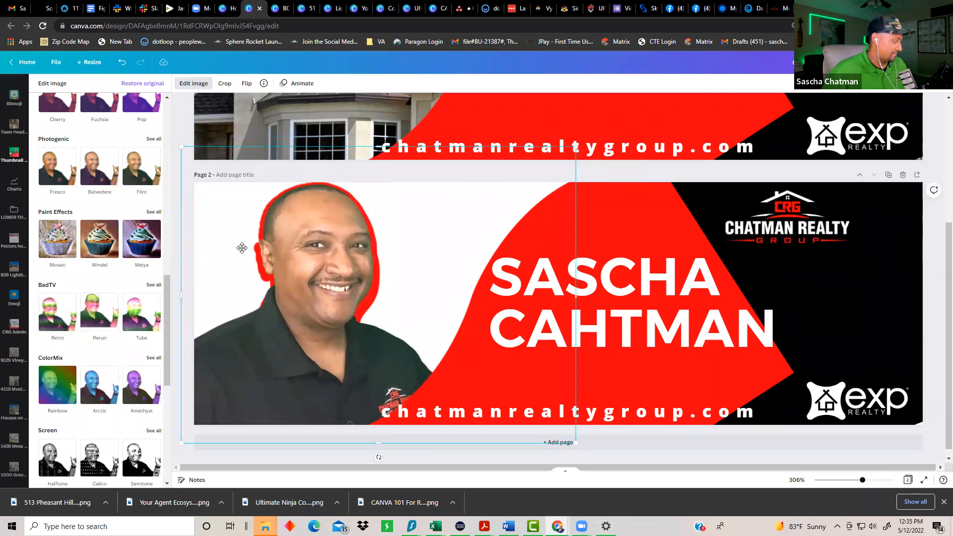
Step: Widen the larger image beneath the portrait photo slightly
{"action": "left_click", "coordinate": [931, 368]}
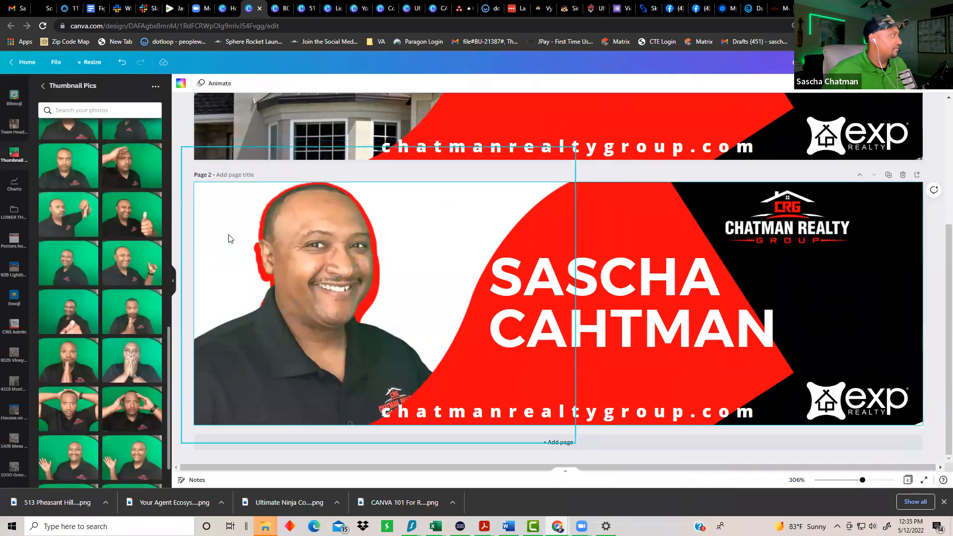
{"action": "left_click", "coordinate": [215, 209]}
{"action": "left_click", "coordinate": [214, 204]}
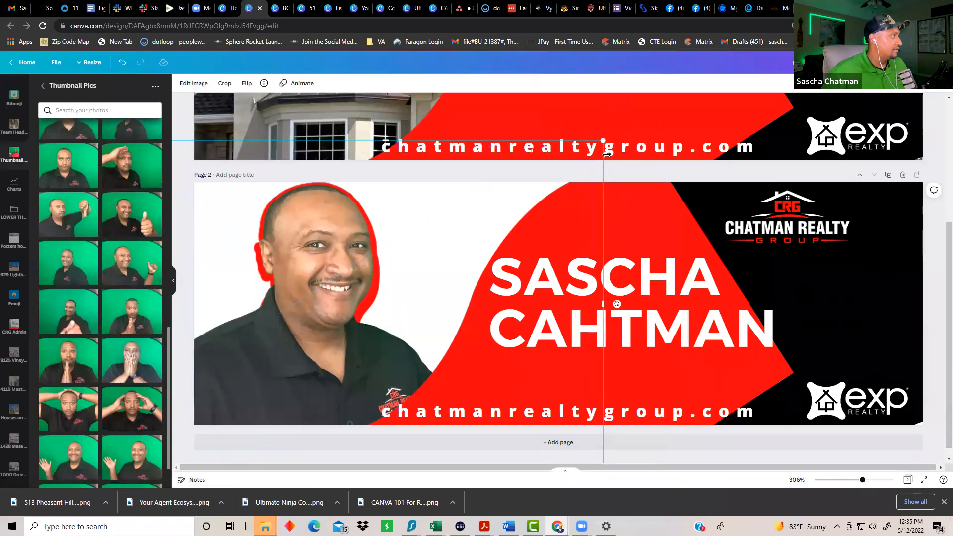
{"action": "left_click_drag", "start_coordinate": [604, 140], "coordinate": [591, 129]}
Step: Undo an accidental move of the red curved shape and lower the portrait photo slightly
{"action": "left_click_drag", "start_coordinate": [296, 334], "coordinate": [292, 358]}
{"action": "left_click", "coordinate": [305, 279]}
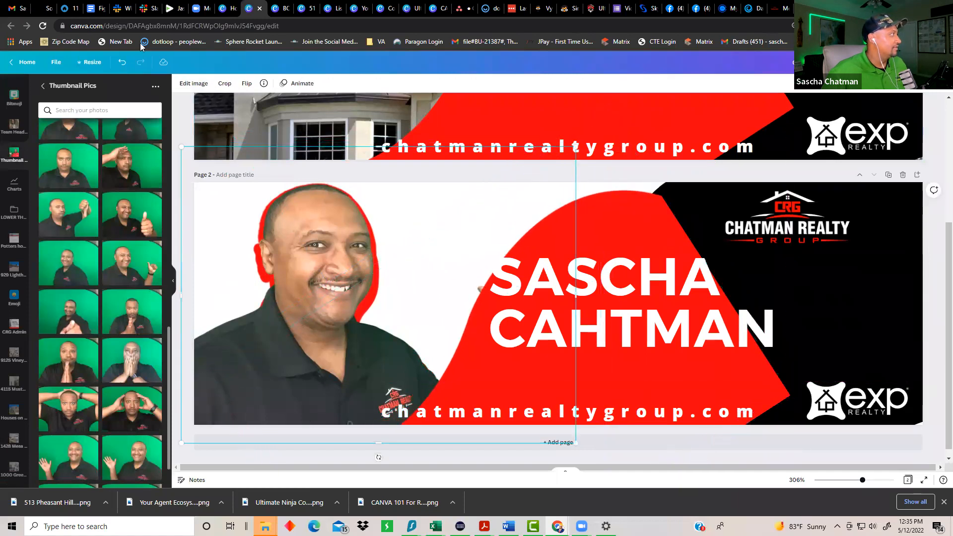
{"action": "left_click", "coordinate": [120, 63]}
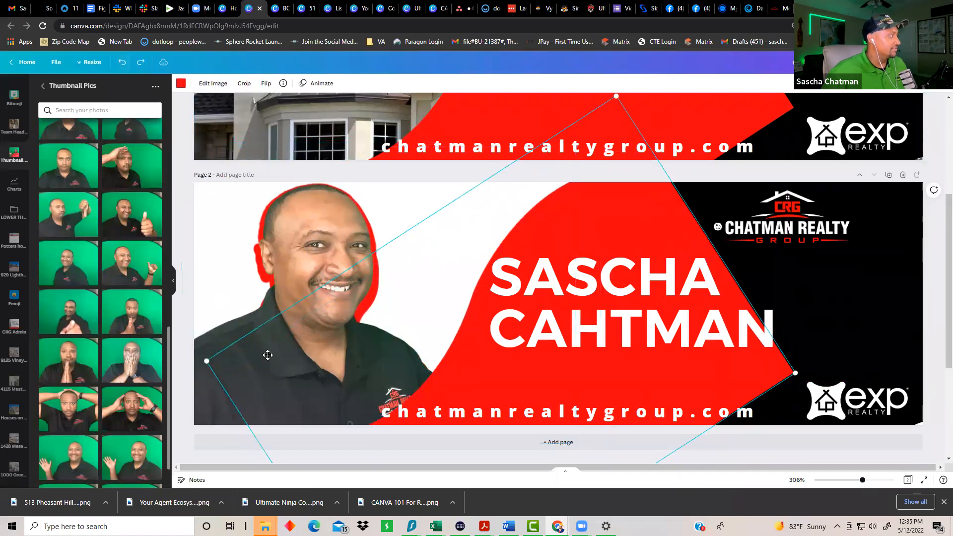
{"action": "key", "text": "ctrl+z"}
{"action": "left_click_drag", "start_coordinate": [303, 258], "coordinate": [308, 285]}
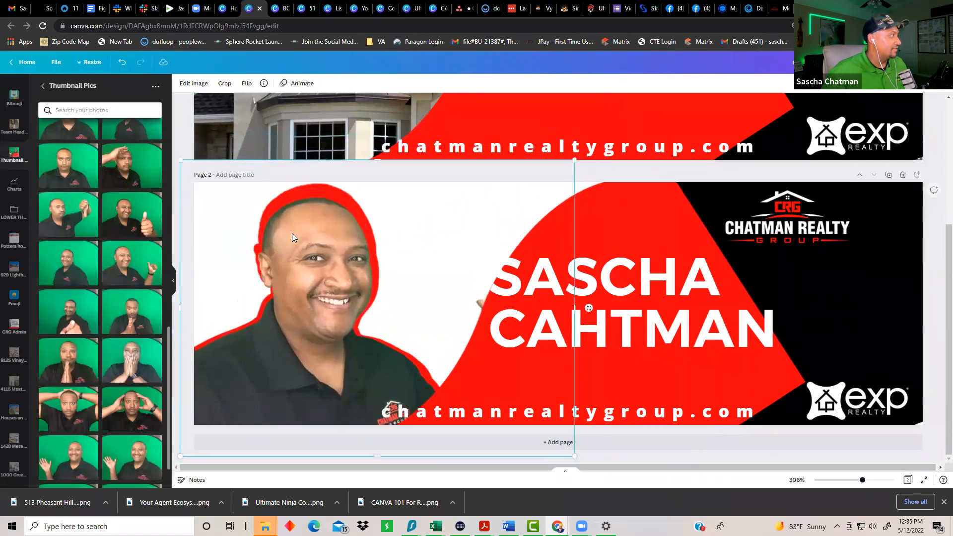
Step: Shrink the red outline around the portrait and nudge the name heading right and down
{"action": "left_click", "coordinate": [496, 195]}
{"action": "left_click_drag", "start_coordinate": [606, 144], "coordinate": [602, 159]}
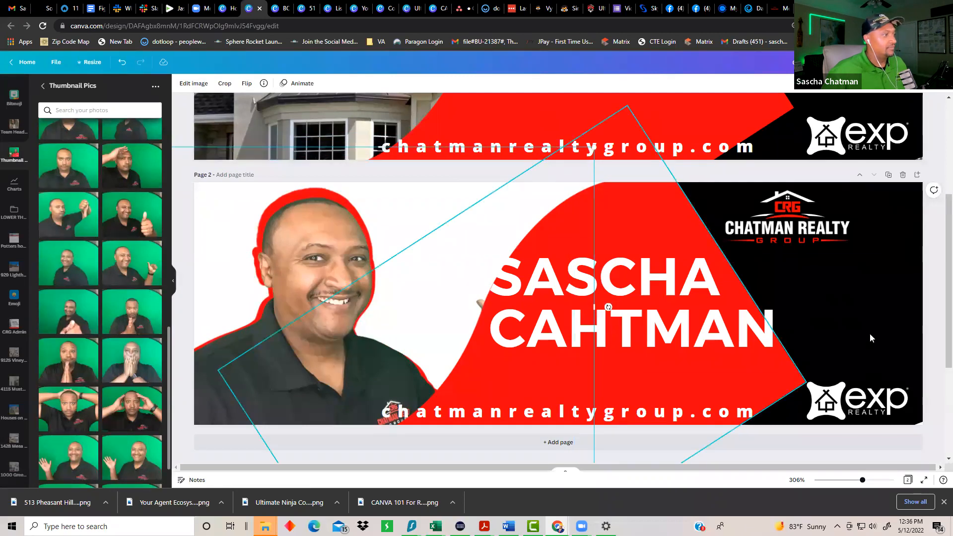
{"action": "left_click", "coordinate": [936, 354]}
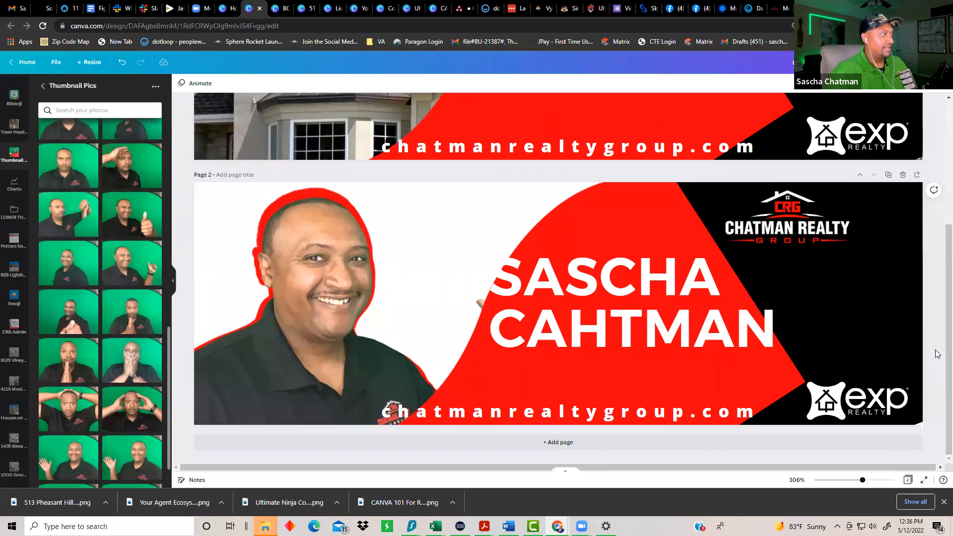
{"action": "left_click", "coordinate": [684, 296]}
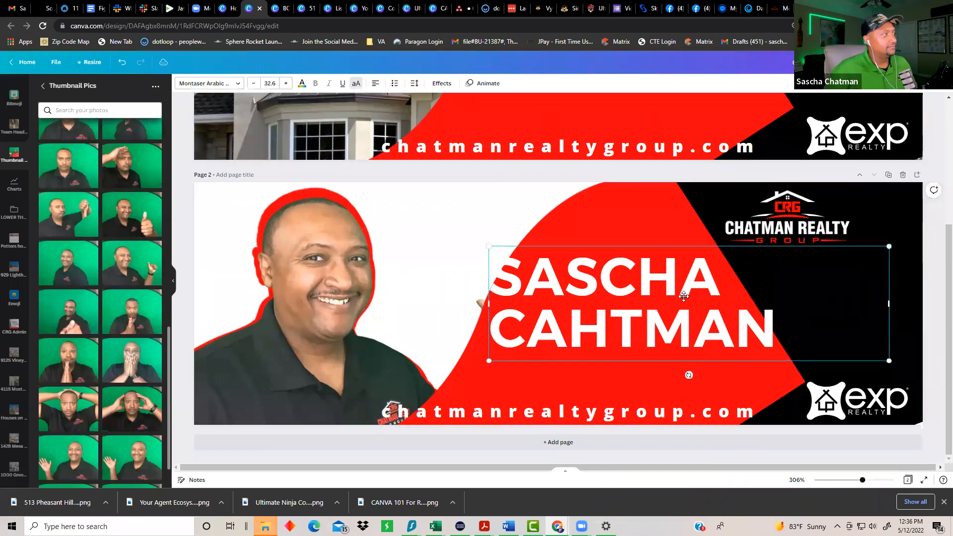
{"action": "left_click_drag", "start_coordinate": [683, 296], "coordinate": [703, 306]}
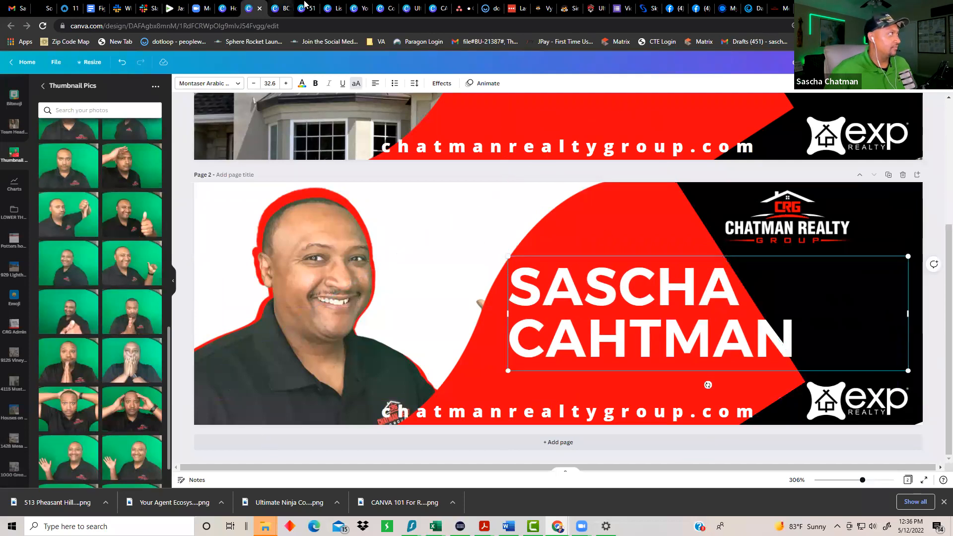
Step: Return to the realtor flyer design with the QR code
{"action": "left_click", "coordinate": [281, 8]}
{"action": "left_click", "coordinate": [306, 10]}
{"action": "left_click", "coordinate": [331, 9]}
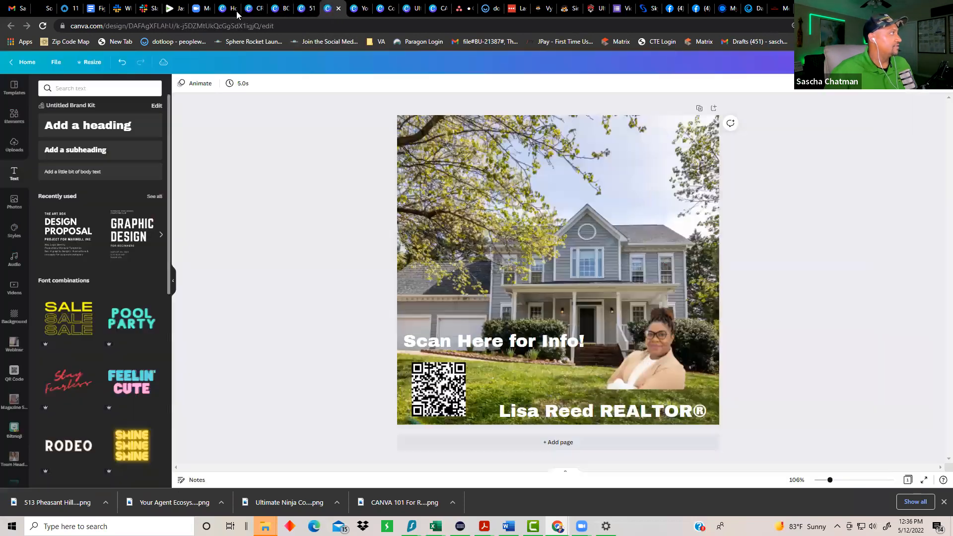
Step: Flip through the Home, email header and flyer tabs to the Getting Started Plan presentation
{"action": "left_click", "coordinate": [242, 13]}
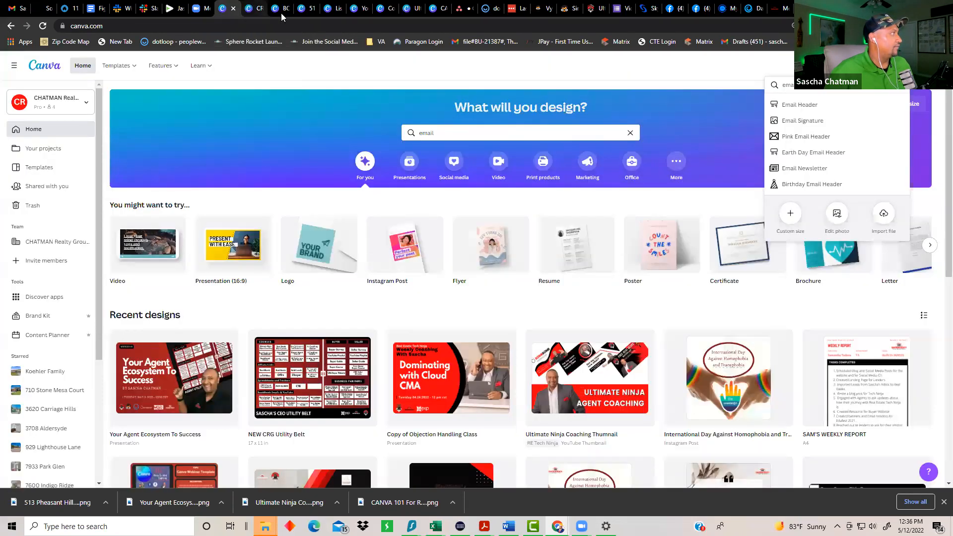
{"action": "left_click", "coordinate": [253, 10]}
{"action": "left_click", "coordinate": [318, 13]}
{"action": "left_click", "coordinate": [343, 12]}
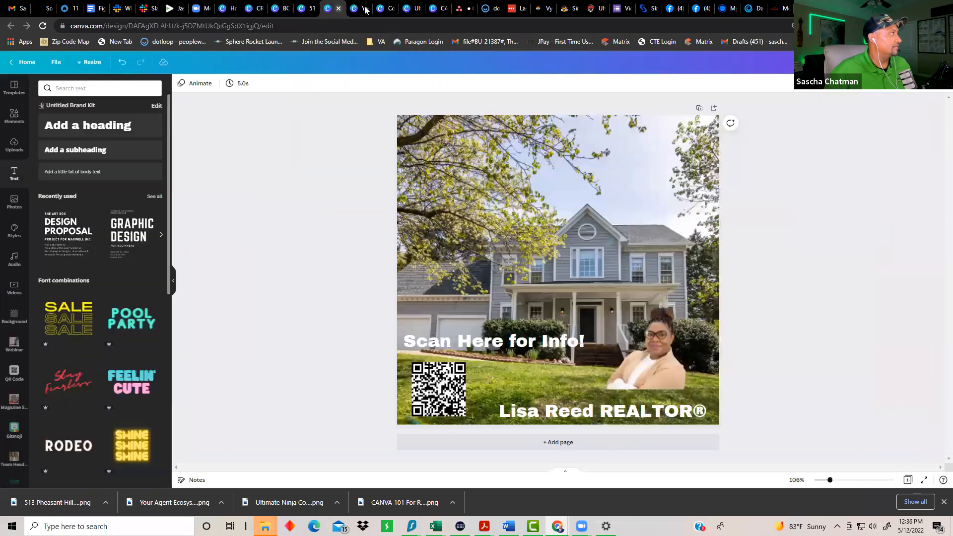
{"action": "left_click", "coordinate": [359, 11]}
{"action": "left_click", "coordinate": [389, 14]}
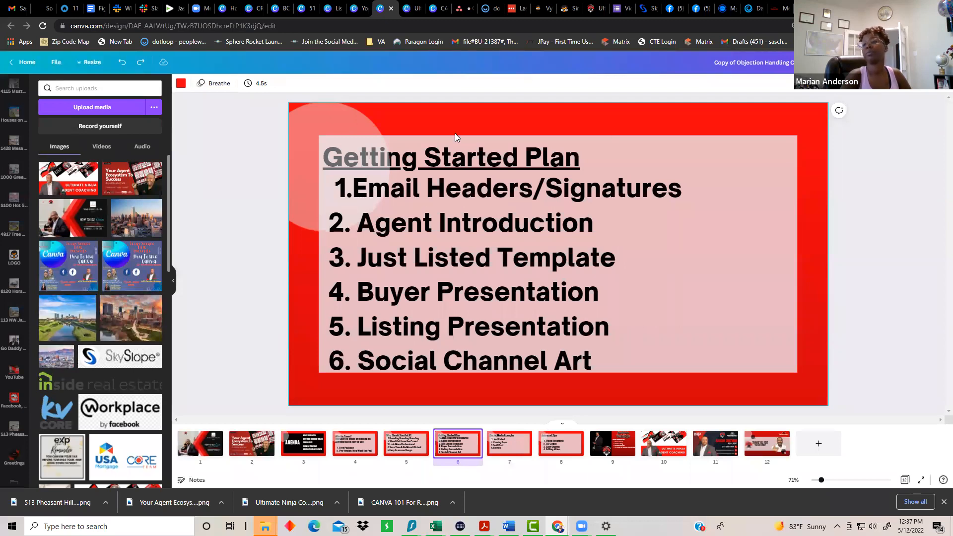
Step: From Canva Home, create a new blank Presentation (16:9) design
{"action": "left_click", "coordinate": [223, 15]}
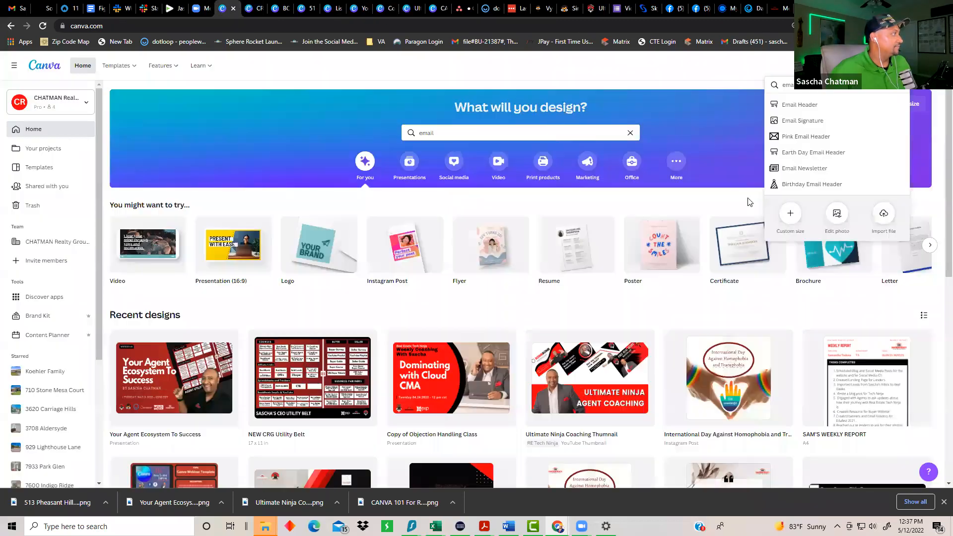
{"action": "left_click", "coordinate": [876, 65]}
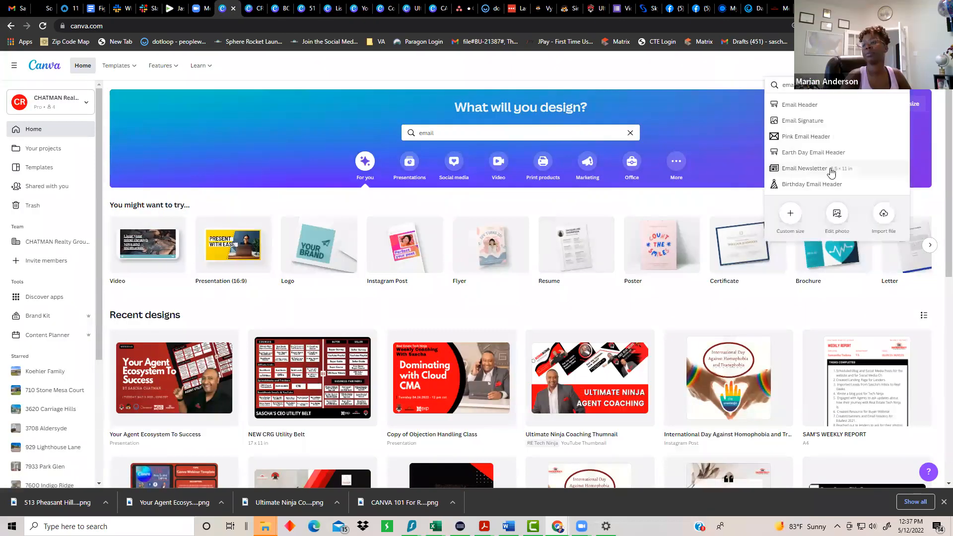
{"action": "key", "text": "BackSpace"}
{"action": "key", "text": "BackSpace"}
{"action": "key", "text": "BackSpace"}
{"action": "key", "text": "BackSpace"}
{"action": "key", "text": "BackSpace"}
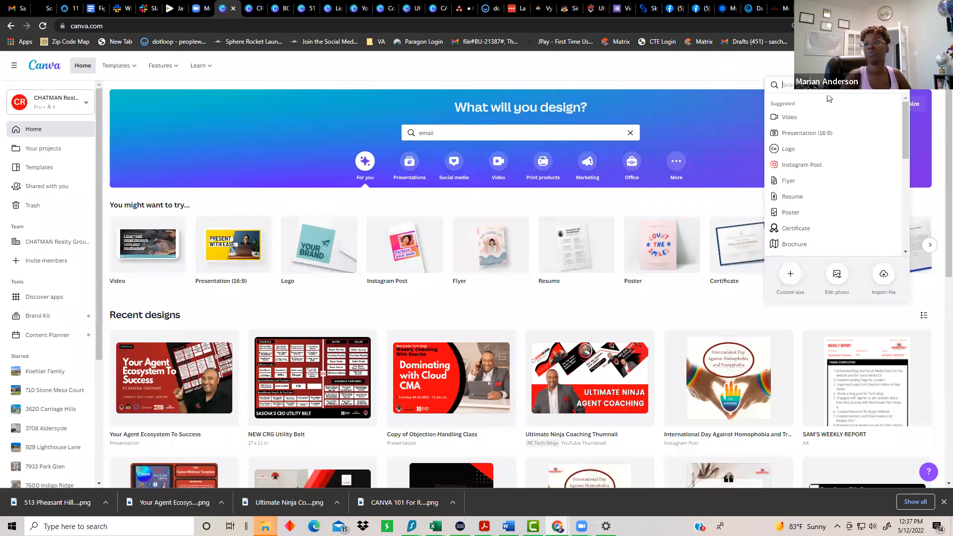
{"action": "type", "text": "pres"}
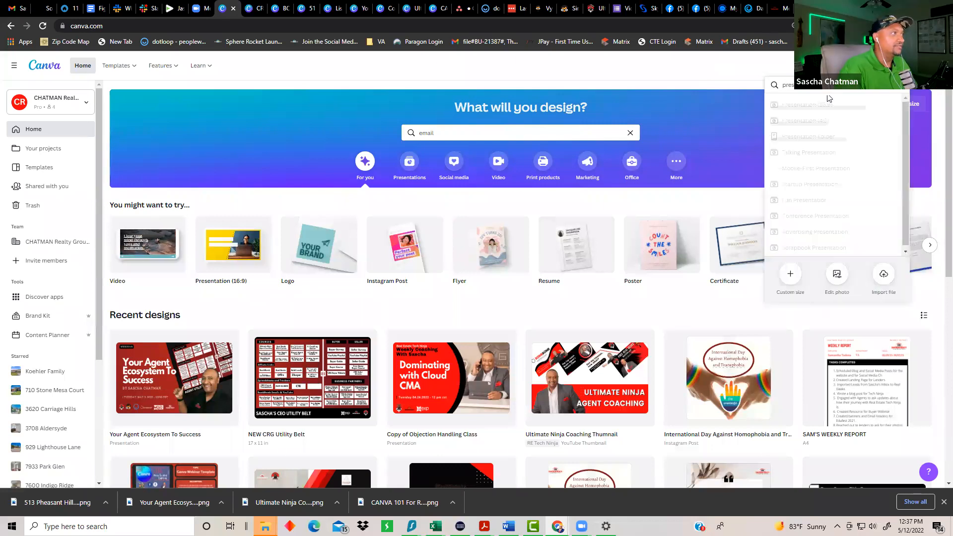
{"action": "type", "text": "entatiohn"}
{"action": "key", "text": "BackSpace"}
{"action": "key", "text": "BackSpace"}
{"action": "type", "text": "n"}
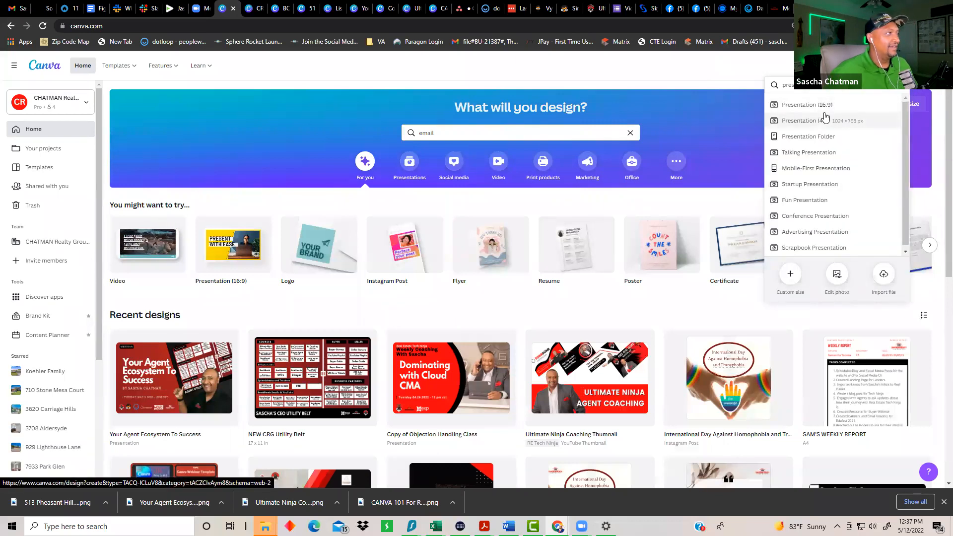
{"action": "left_click", "coordinate": [819, 104]}
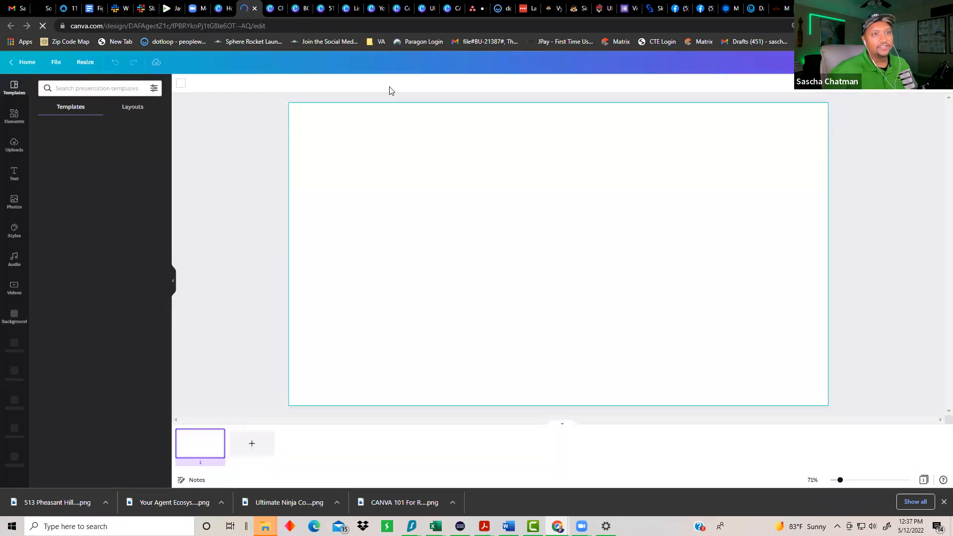
Step: Search templates for 'Listing Presentations' and preview the first template's pages
{"action": "left_click", "coordinate": [98, 87]}
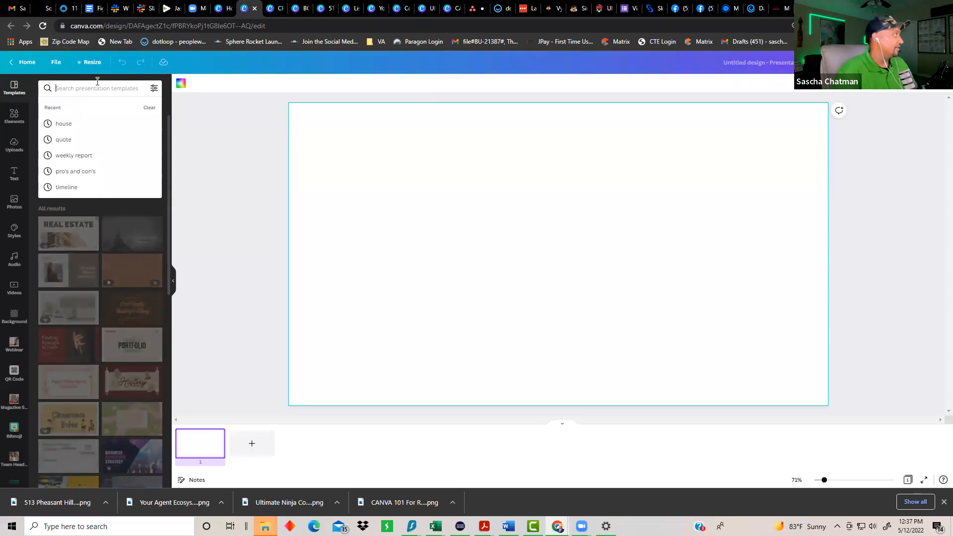
{"action": "type", "text": "listing"}
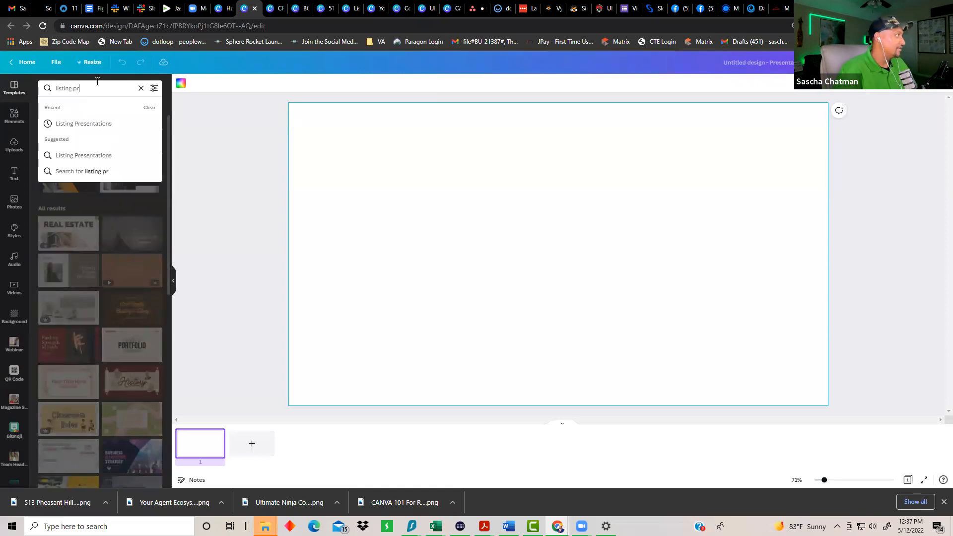
{"action": "type", "text": " pr"}
{"action": "key", "text": "Down"}
{"action": "key", "text": "Down"}
{"action": "key", "text": "Up"}
{"action": "key", "text": "Return"}
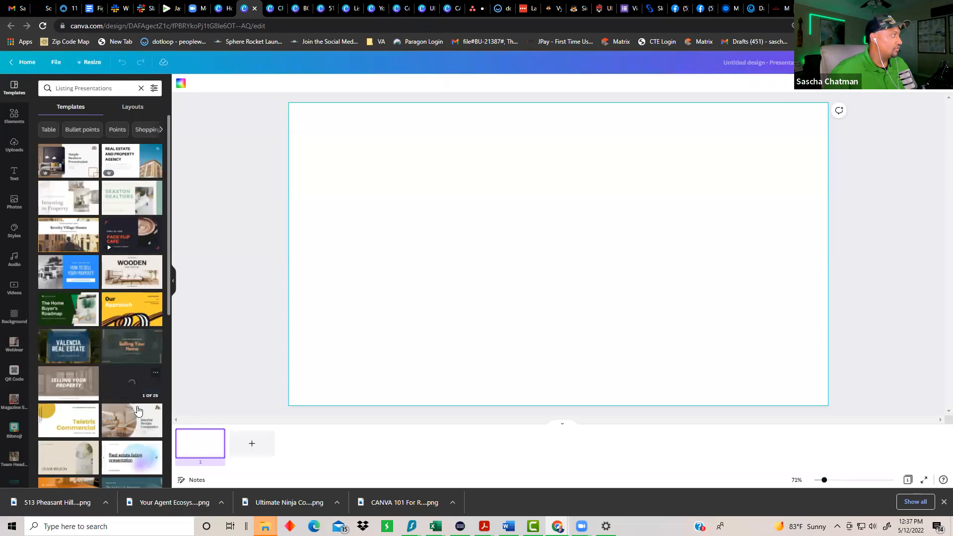
{"action": "left_click", "coordinate": [60, 170]}
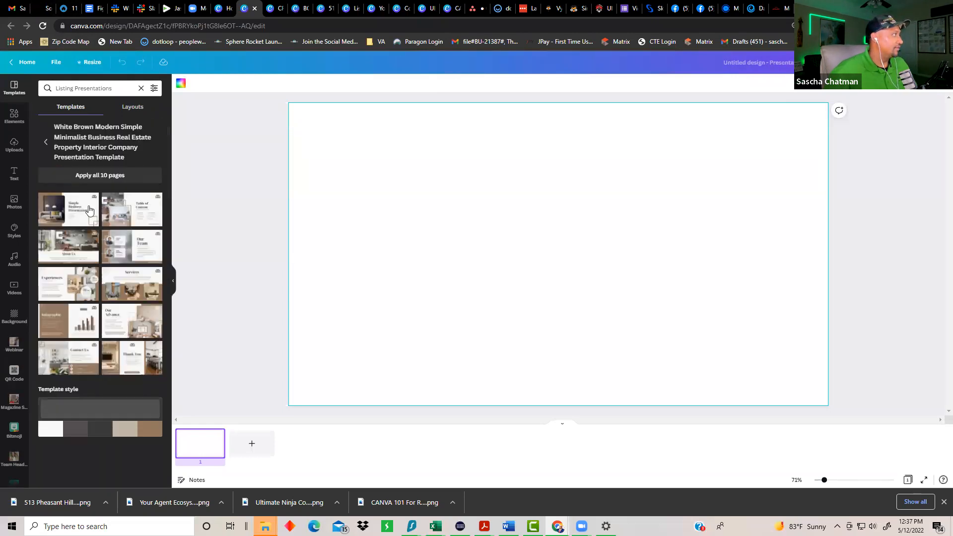
Step: Apply all 10 brown template pages and view each, from Table of Content to Contact Us
{"action": "left_click", "coordinate": [100, 175]}
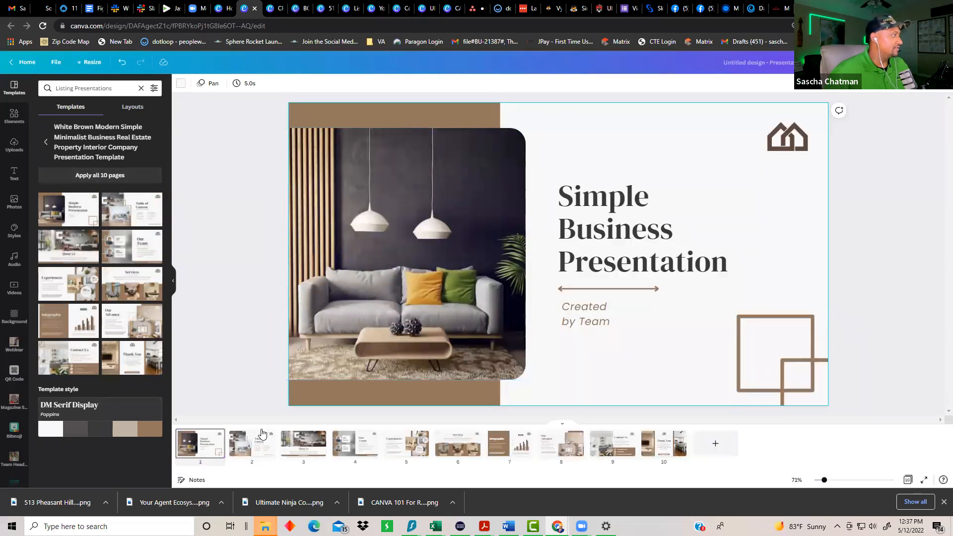
{"action": "left_click", "coordinate": [259, 438]}
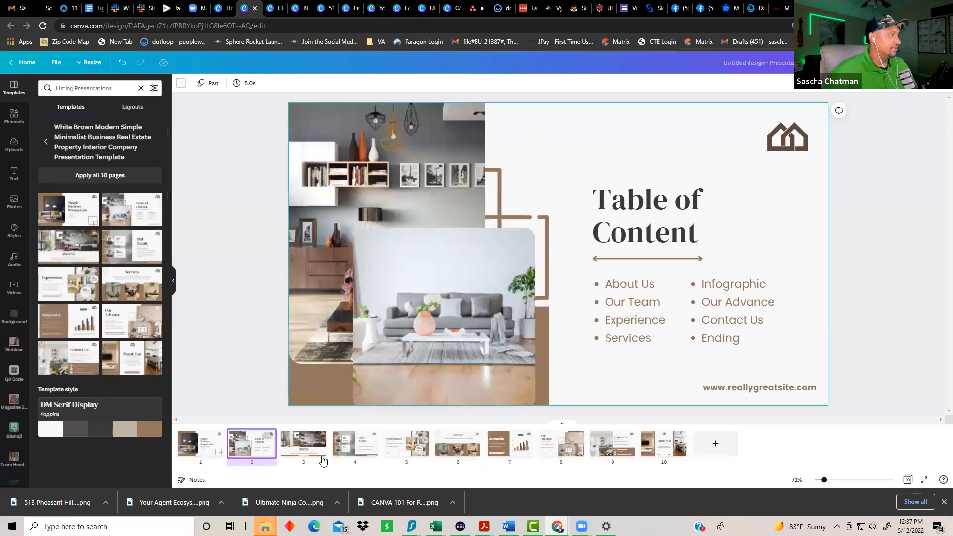
{"action": "left_click", "coordinate": [314, 452]}
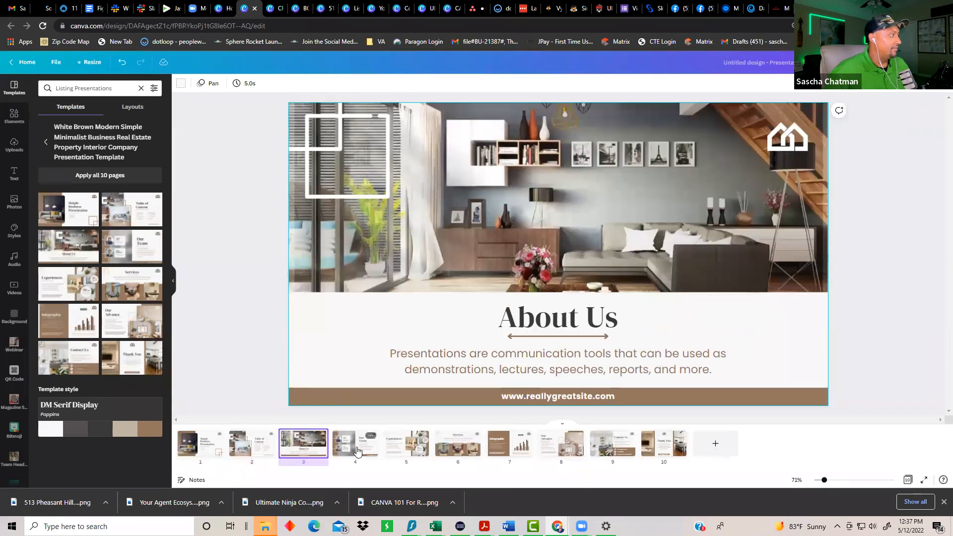
{"action": "left_click", "coordinate": [358, 452]}
{"action": "left_click", "coordinate": [408, 452]}
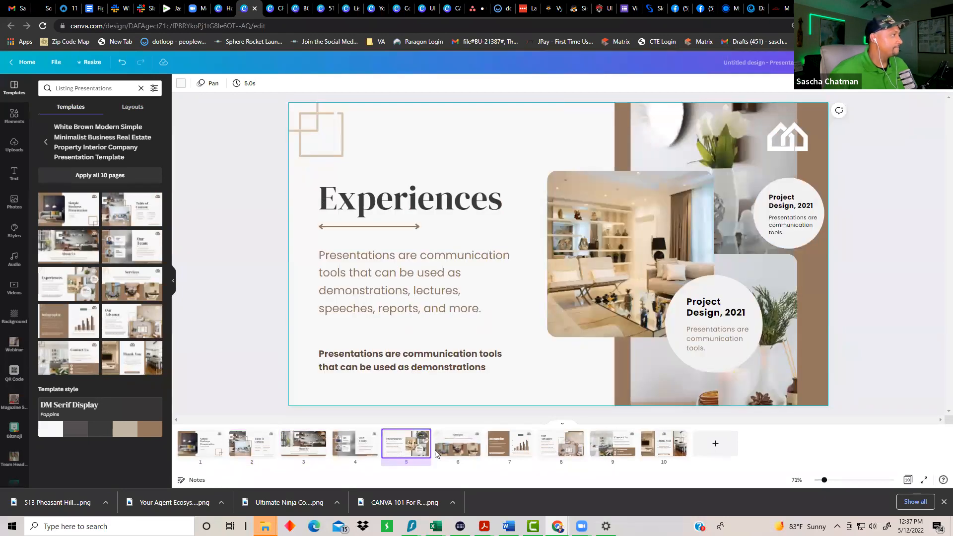
{"action": "left_click", "coordinate": [470, 449]}
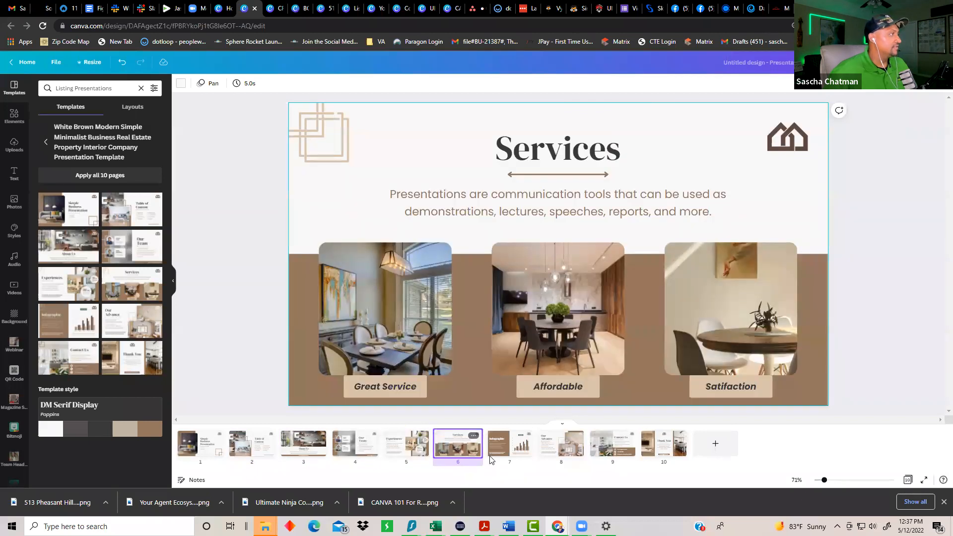
{"action": "left_click", "coordinate": [496, 448]}
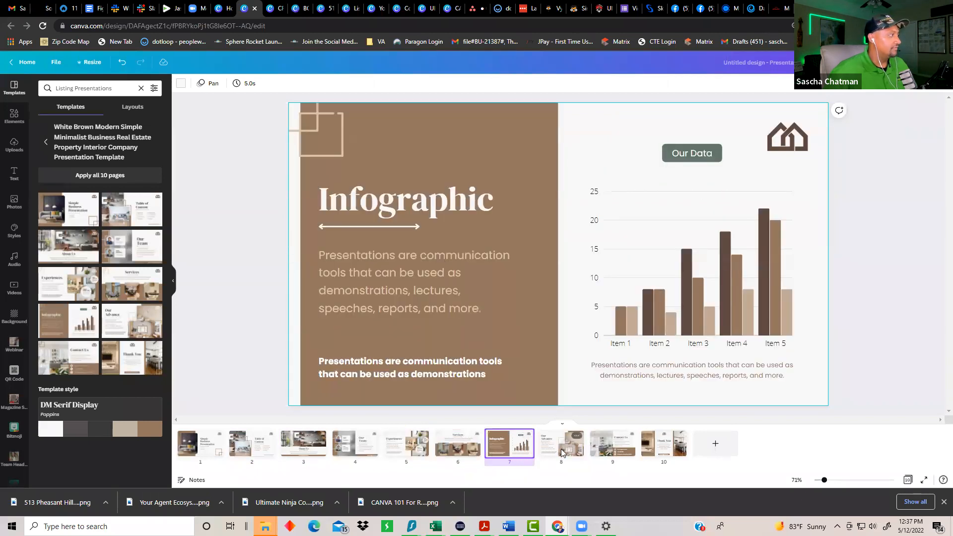
{"action": "left_click", "coordinate": [561, 449]}
{"action": "left_click", "coordinate": [606, 448]}
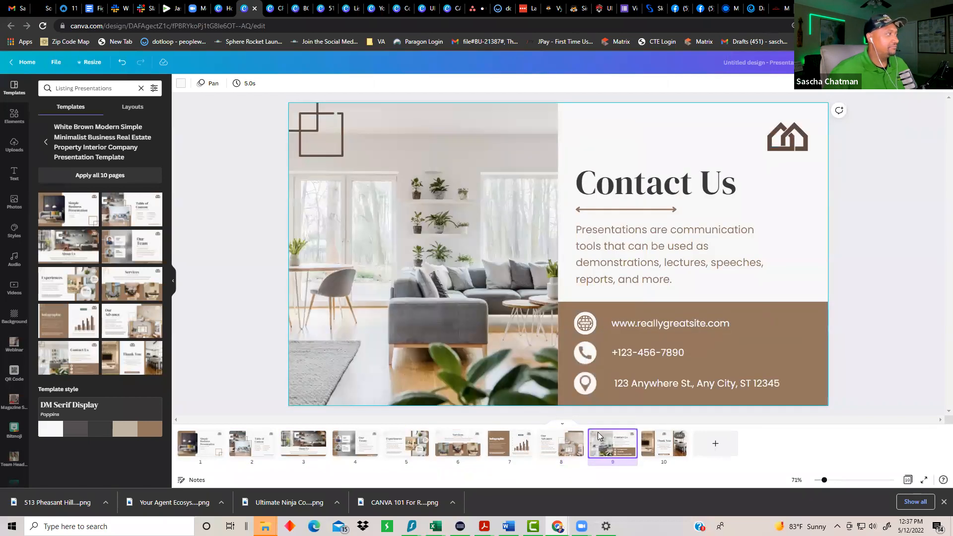
Step: Replace all pages with the Real Estate and Property Agency template instead
{"action": "left_click", "coordinate": [117, 89]}
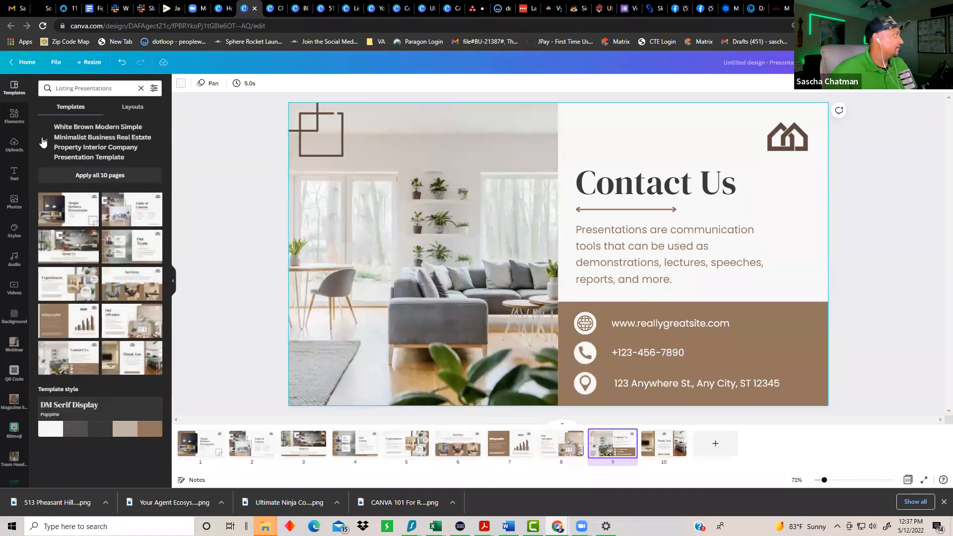
{"action": "left_click", "coordinate": [41, 137]}
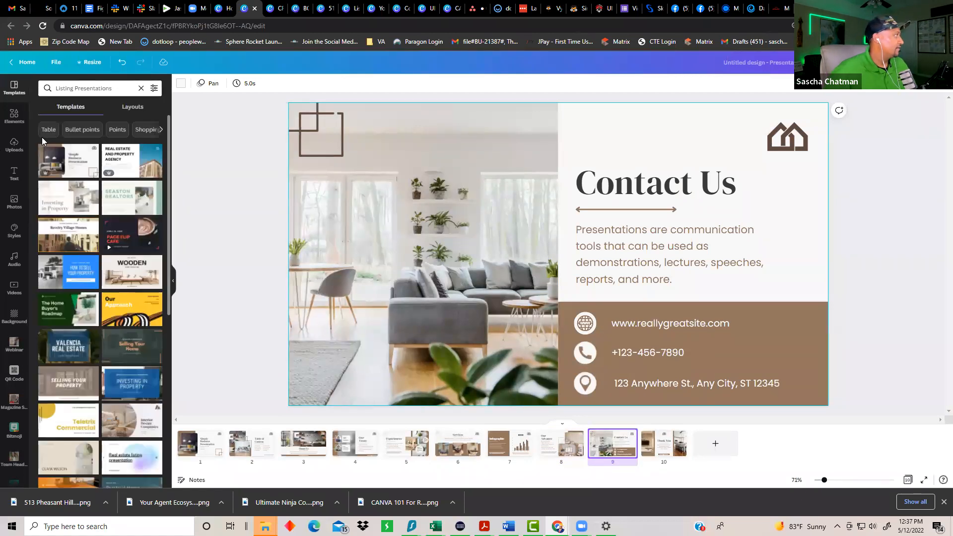
{"action": "left_click", "coordinate": [131, 165]}
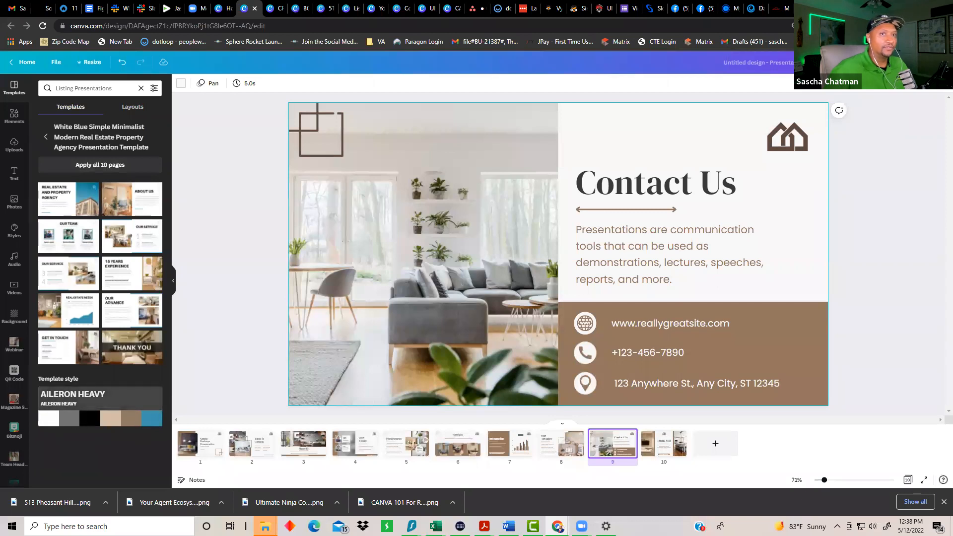
{"action": "left_click", "coordinate": [56, 168]}
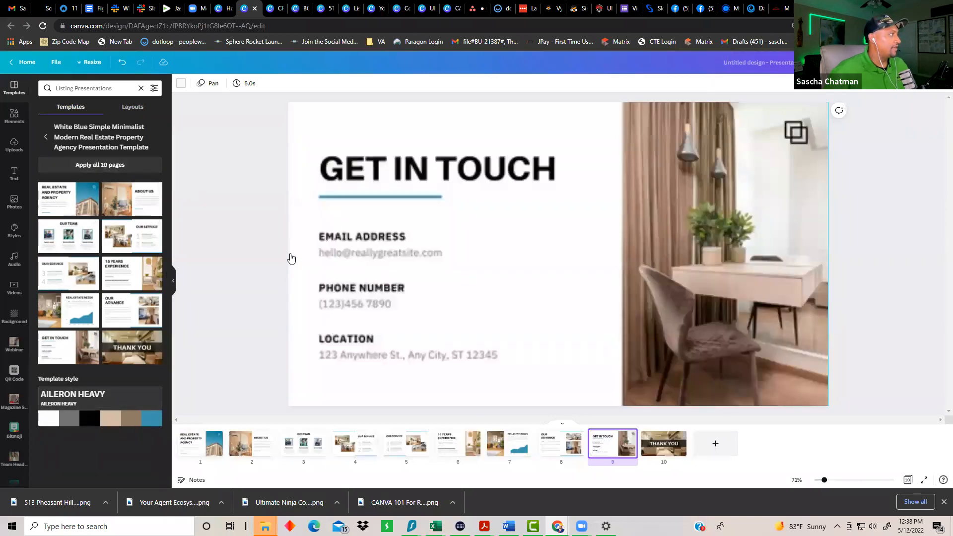
Step: Look over the About Us, OUR TEAM and both OUR SERVICE pages
{"action": "left_click", "coordinate": [260, 451]}
{"action": "left_click", "coordinate": [294, 452]}
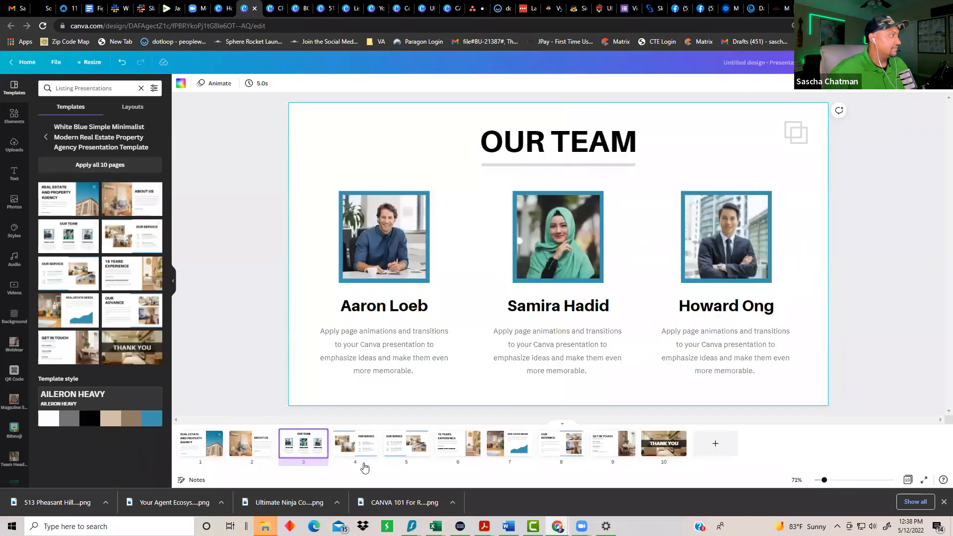
{"action": "left_click", "coordinate": [350, 446]}
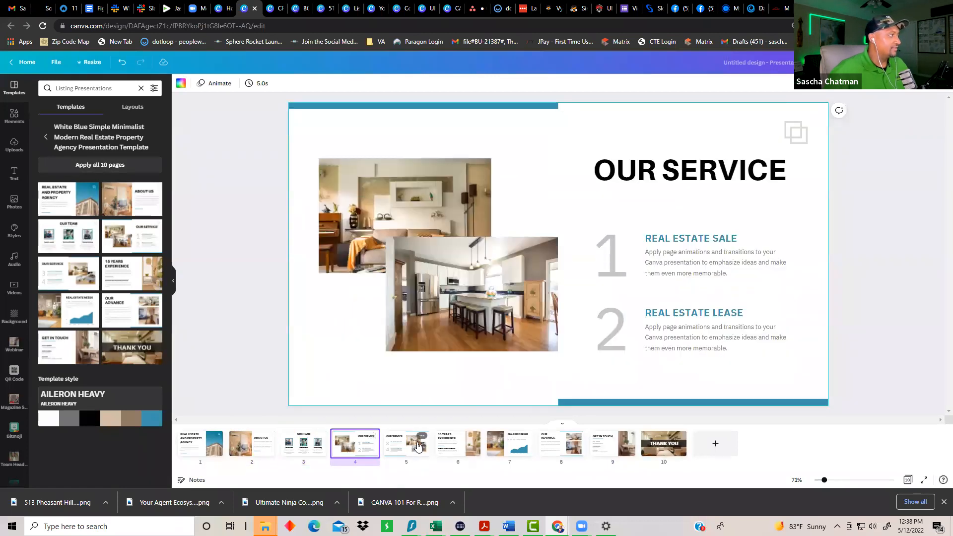
{"action": "left_click", "coordinate": [419, 447]}
{"action": "left_click", "coordinate": [355, 452]}
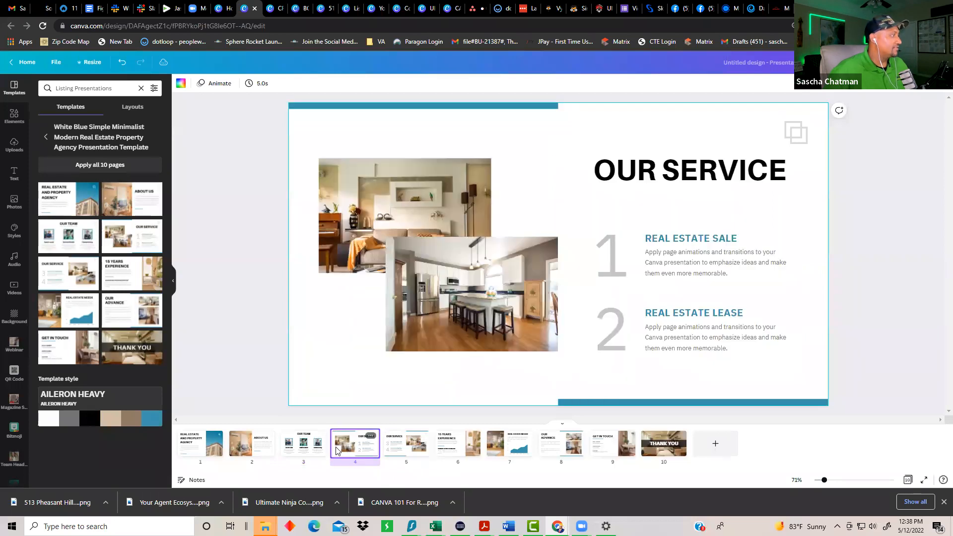
{"action": "left_click", "coordinate": [307, 450]}
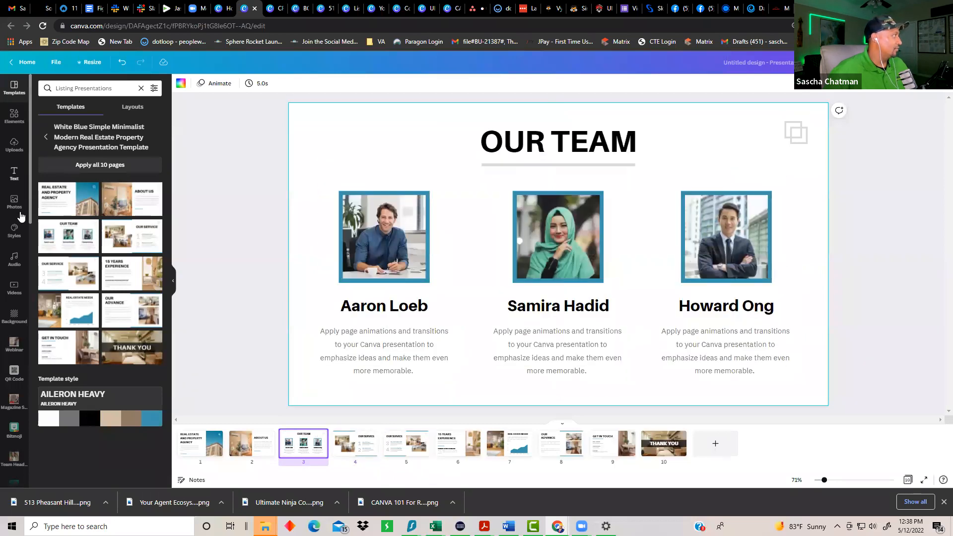
Step: Try the brokerage logo from Uploads on the slide, then delete it
{"action": "left_click", "coordinate": [14, 145]}
{"action": "scroll", "coordinate": [125, 288], "scroll_direction": "down", "scroll_amount": 10}
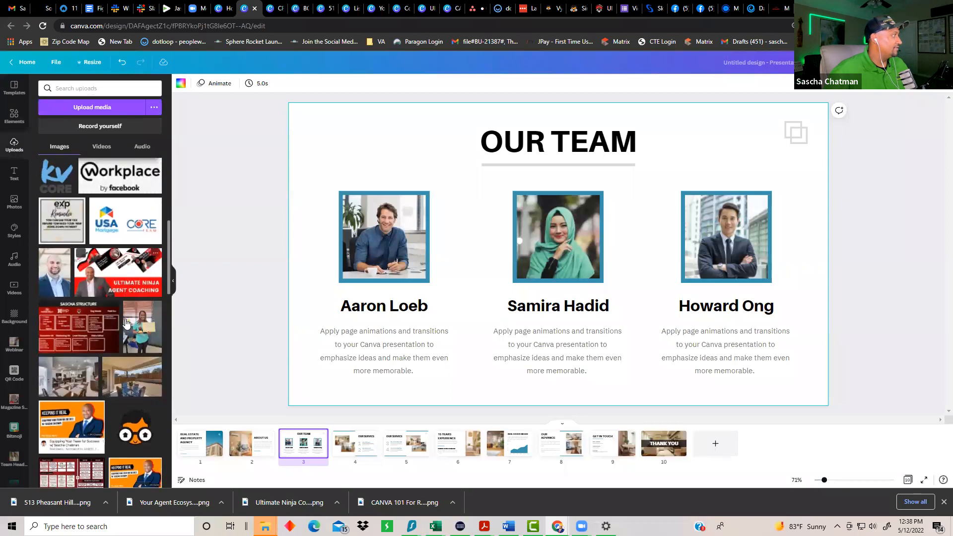
{"action": "scroll", "coordinate": [127, 331], "scroll_direction": "down", "scroll_amount": 15}
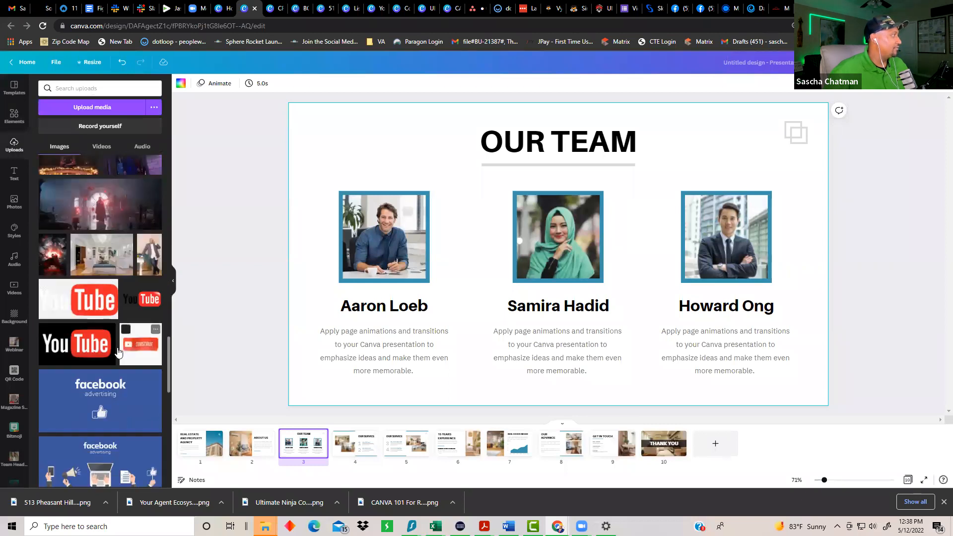
{"action": "scroll", "coordinate": [45, 274], "scroll_direction": "up", "scroll_amount": 5}
{"action": "left_click", "coordinate": [45, 273]}
{"action": "left_click_drag", "start_coordinate": [531, 240], "coordinate": [364, 154]}
{"action": "key", "text": "Delete"}
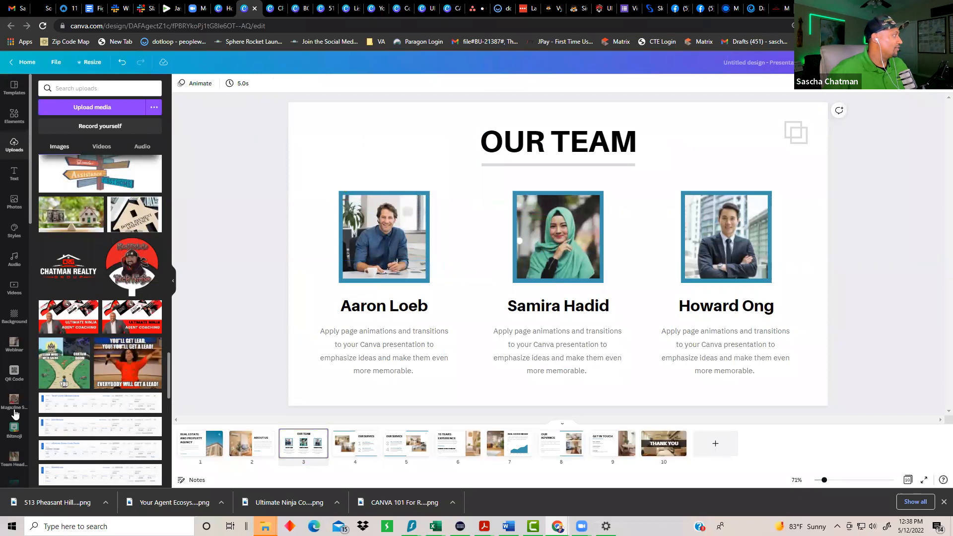
Step: From the Team Headshots folder, fill the left frame and put the green-jacket headshot in the middle
{"action": "left_click", "coordinate": [14, 457]}
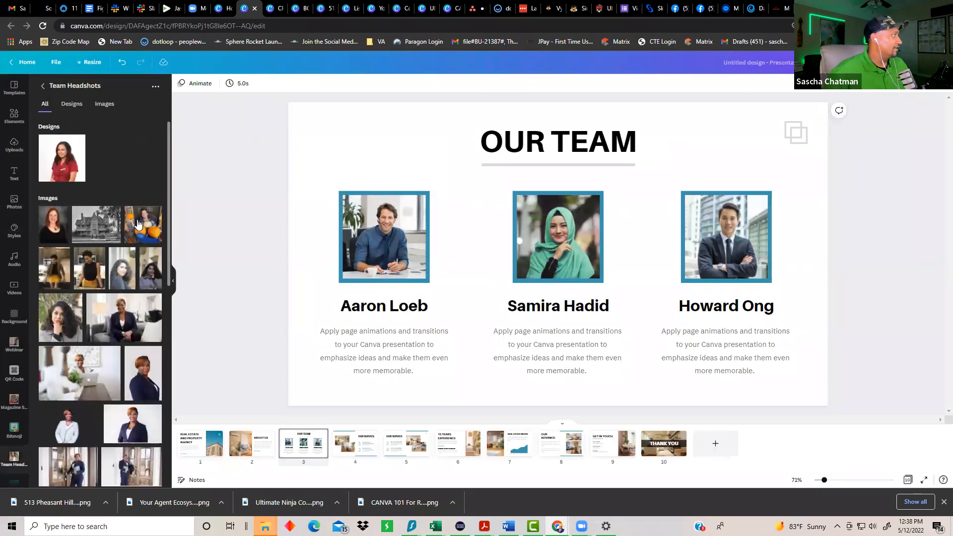
{"action": "scroll", "coordinate": [139, 229], "scroll_direction": "down", "scroll_amount": 3}
{"action": "left_click_drag", "start_coordinate": [143, 226], "coordinate": [362, 218]}
{"action": "scroll", "coordinate": [82, 370], "scroll_direction": "down", "scroll_amount": 1}
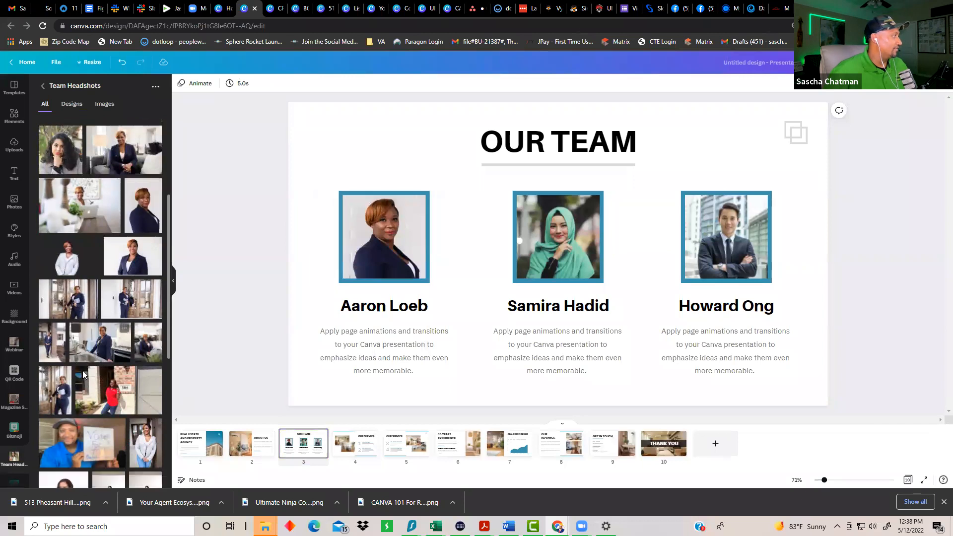
{"action": "scroll", "coordinate": [85, 367], "scroll_direction": "down", "scroll_amount": 5}
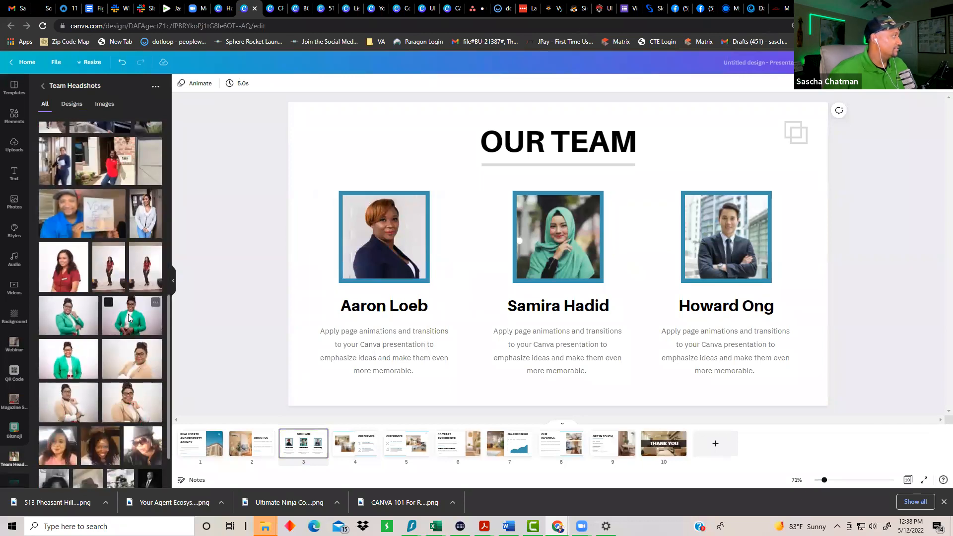
{"action": "left_click_drag", "start_coordinate": [128, 313], "coordinate": [558, 237]}
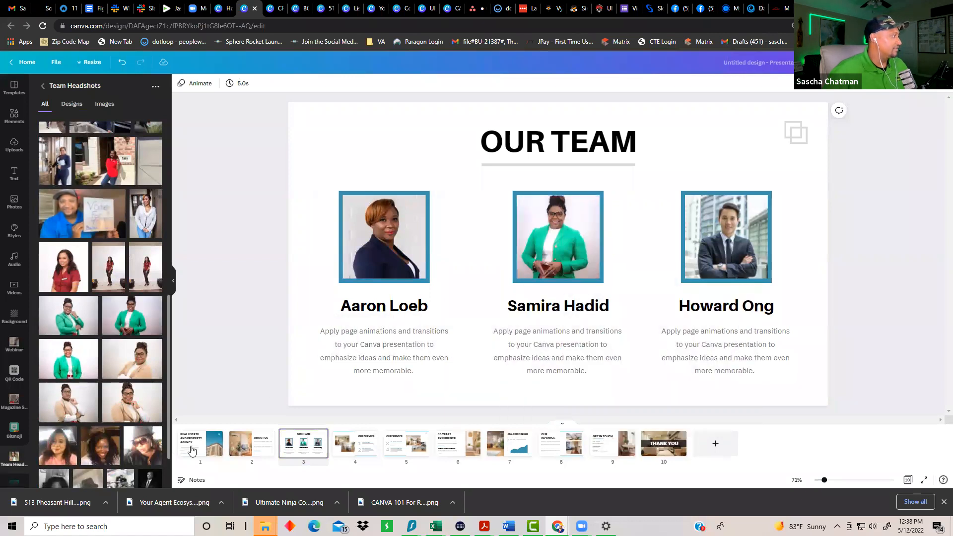
Step: Place the blue-suit headshot in the right-hand frame and adjust its crop
{"action": "scroll", "coordinate": [118, 370], "scroll_direction": "down", "scroll_amount": 8}
{"action": "scroll", "coordinate": [120, 363], "scroll_direction": "down", "scroll_amount": 3}
{"action": "scroll", "coordinate": [121, 357], "scroll_direction": "up", "scroll_amount": 2}
{"action": "left_click_drag", "start_coordinate": [149, 331], "coordinate": [591, 240]}
{"action": "left_click_drag", "start_coordinate": [689, 237], "coordinate": [732, 250]}
{"action": "double_click", "coordinate": [728, 227]}
{"action": "left_click", "coordinate": [884, 273]}
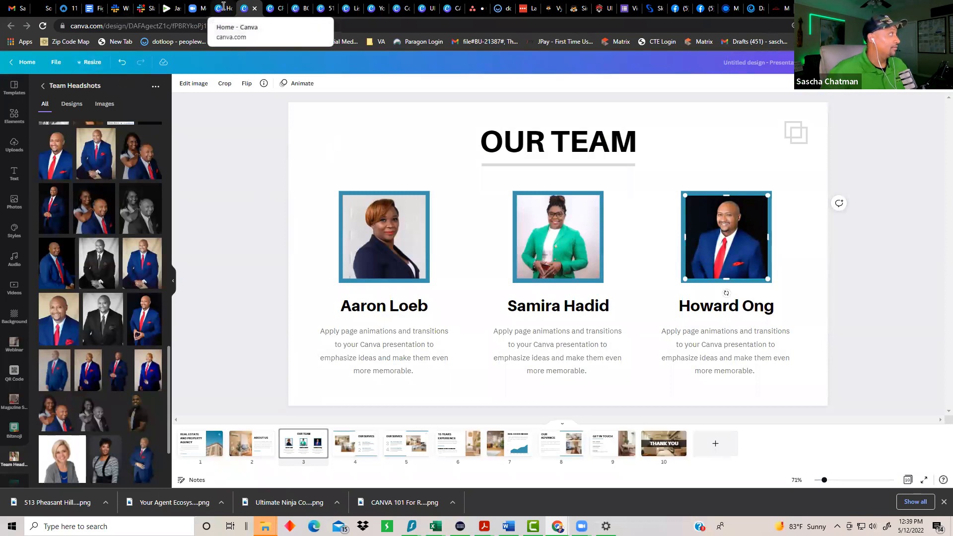
Step: Search templates for 'buyer Presentations'
{"action": "left_click", "coordinate": [174, 130]}
{"action": "left_click", "coordinate": [43, 85]}
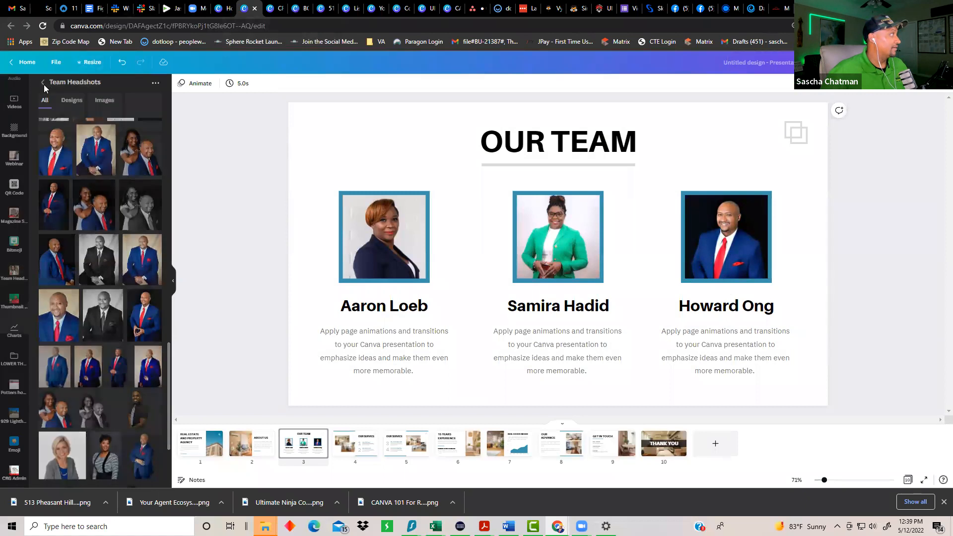
{"action": "left_click", "coordinate": [14, 81]}
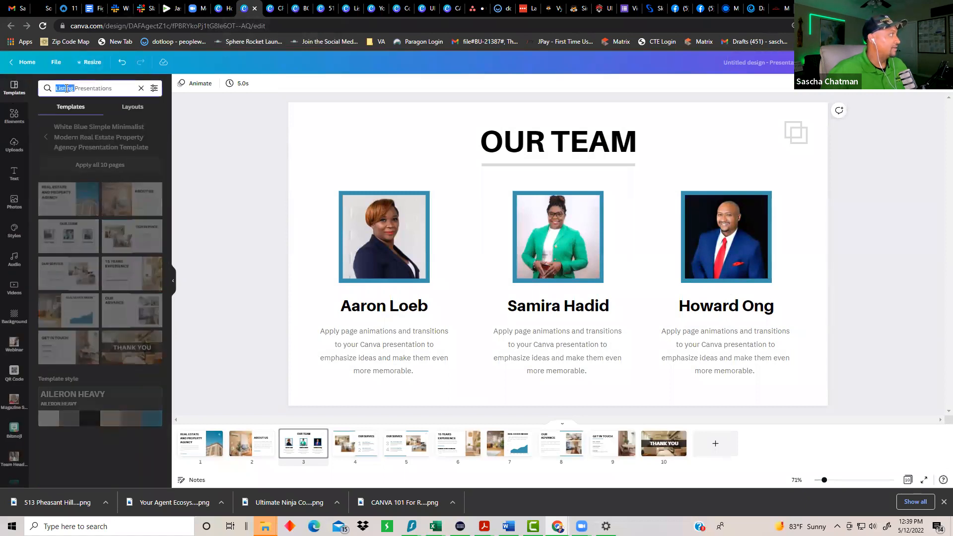
{"action": "left_click", "coordinate": [65, 88]}
{"action": "type", "text": "buyer"}
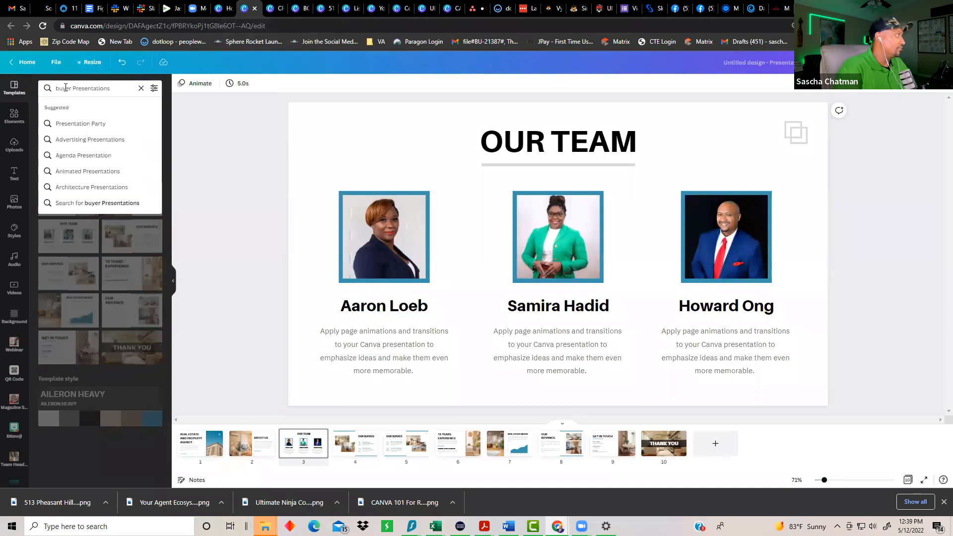
{"action": "key", "text": "Return"}
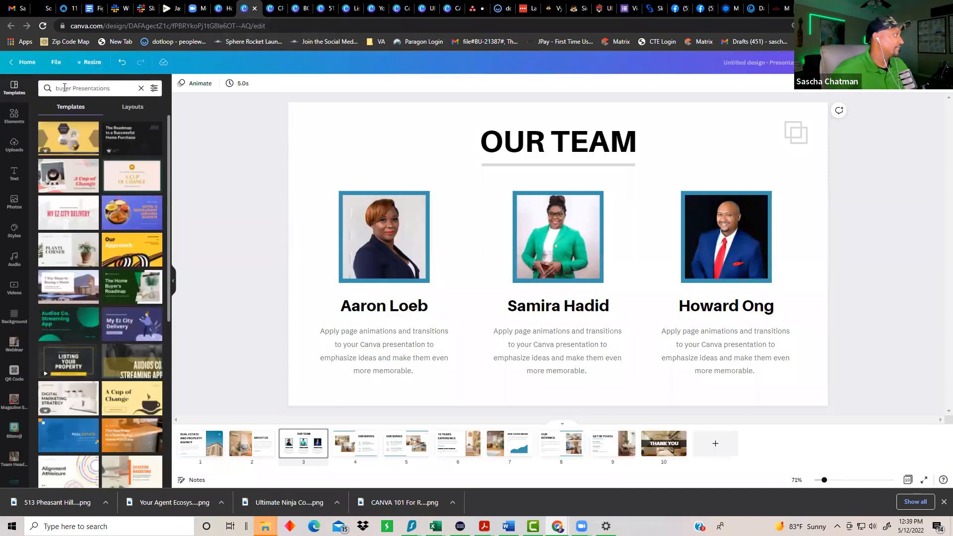
Step: Open the Black and Purple Abstract Patterns Buyer Listing template and scroll its 21 pages
{"action": "left_click", "coordinate": [123, 140]}
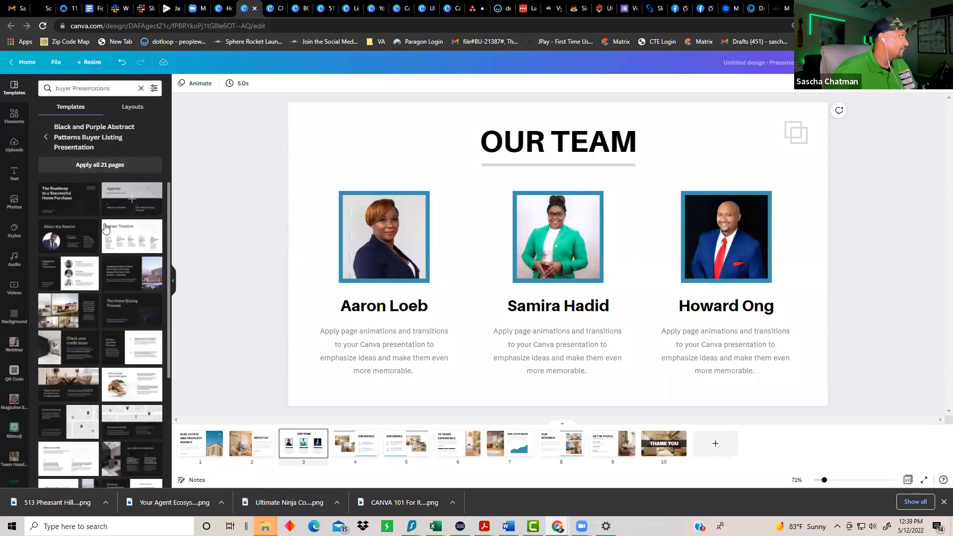
{"action": "scroll", "coordinate": [75, 324], "scroll_direction": "down", "scroll_amount": 5}
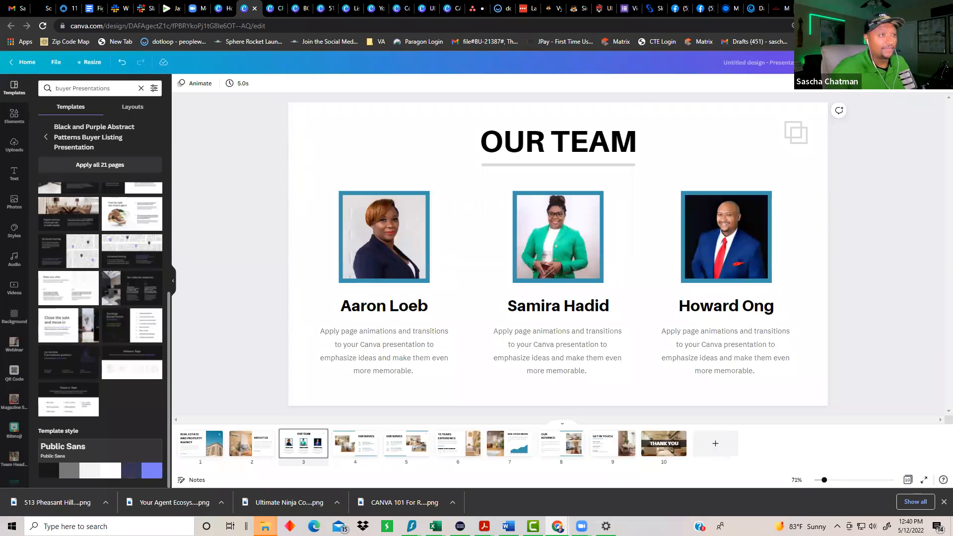
Step: Visit the banner design, deselect its name text box, and browse the other open tabs
{"action": "left_click", "coordinate": [277, 11]}
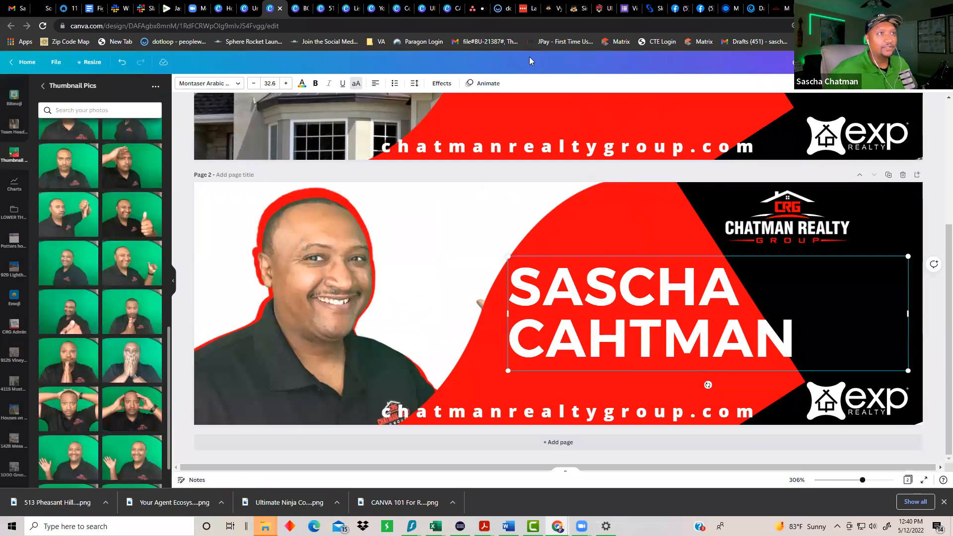
{"action": "left_click", "coordinate": [932, 133]}
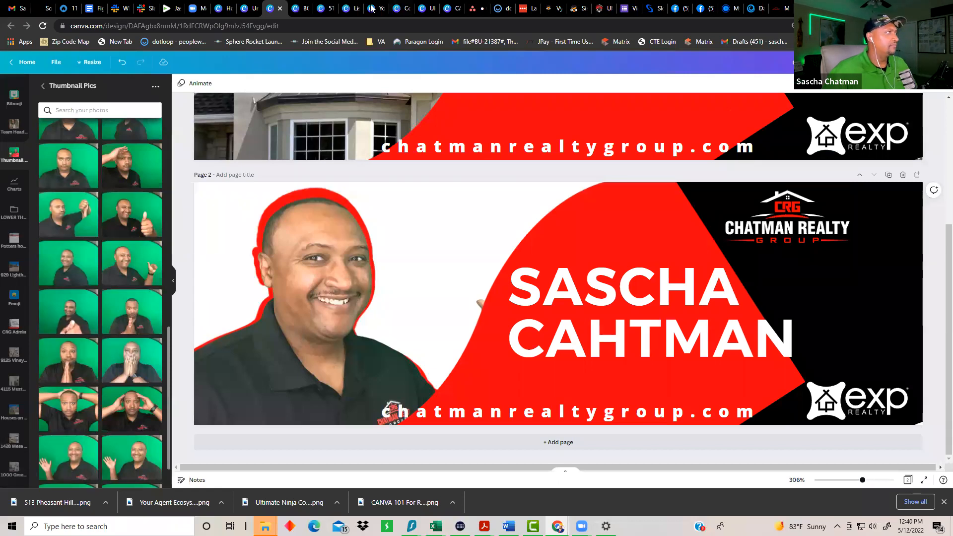
{"action": "left_click", "coordinate": [328, 11]}
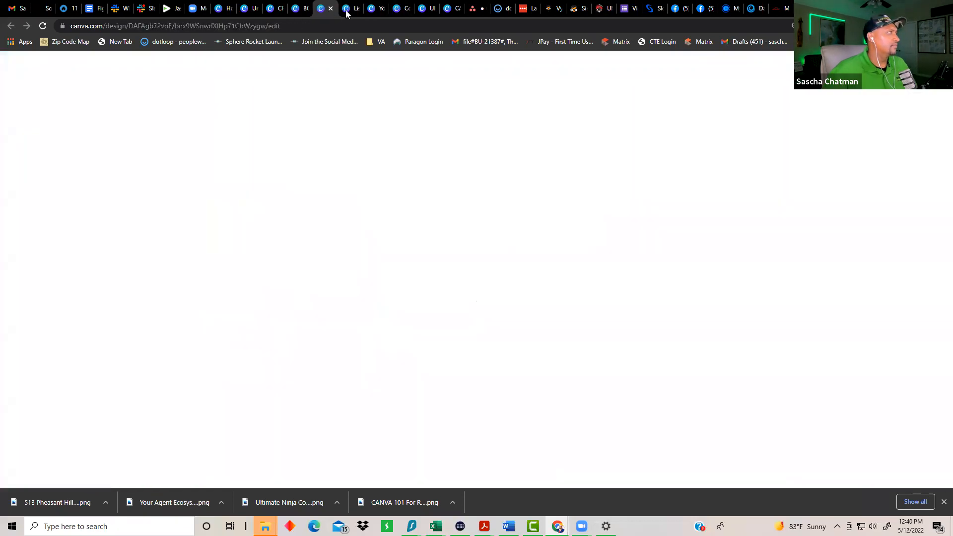
{"action": "left_click", "coordinate": [365, 10]}
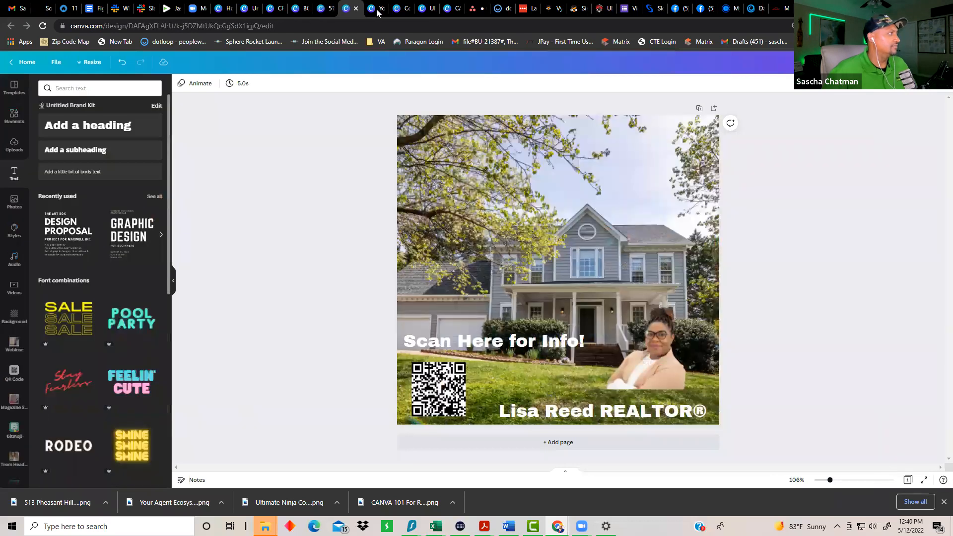
{"action": "left_click", "coordinate": [382, 10]}
{"action": "left_click", "coordinate": [404, 9]}
{"action": "left_click", "coordinate": [428, 10]}
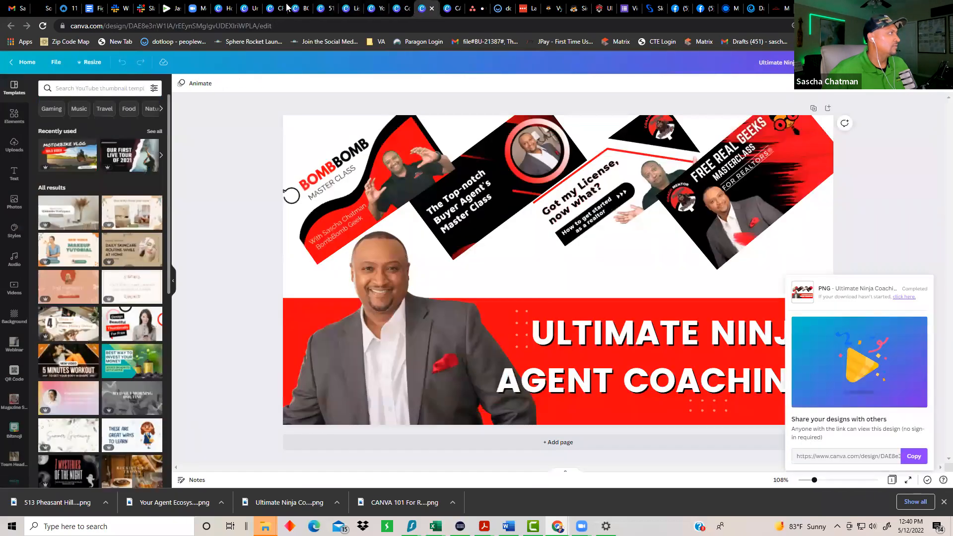
Step: Cycle through the presentation, CANVA 101 and Getting Started Plan tabs back to the realtor flyer
{"action": "left_click", "coordinate": [240, 8]}
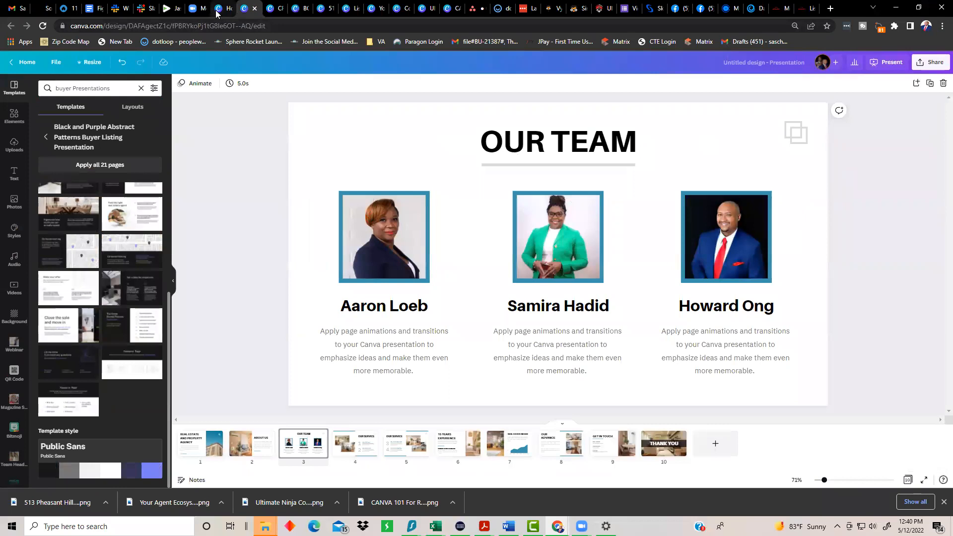
{"action": "left_click", "coordinate": [218, 8]}
{"action": "left_click", "coordinate": [448, 9]}
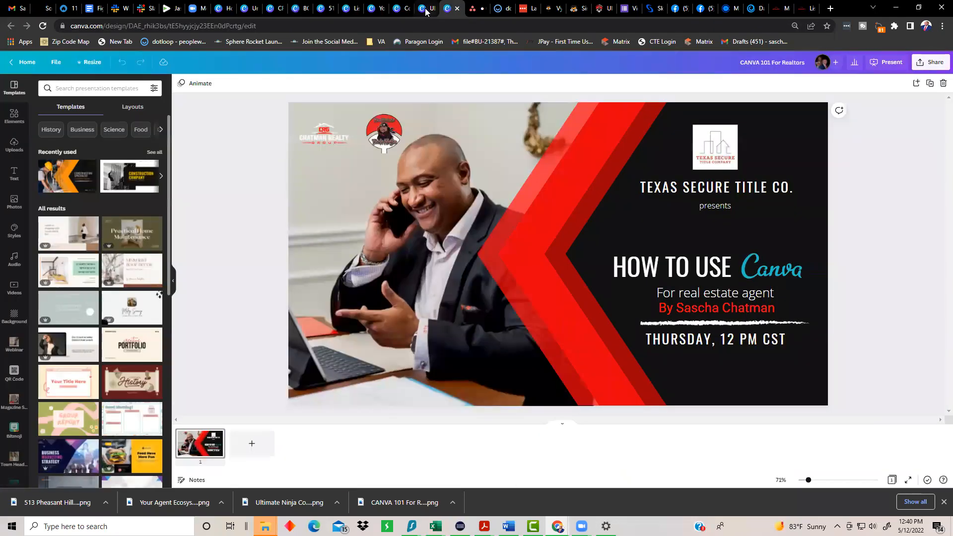
{"action": "left_click", "coordinate": [426, 10]}
{"action": "left_click", "coordinate": [401, 12]}
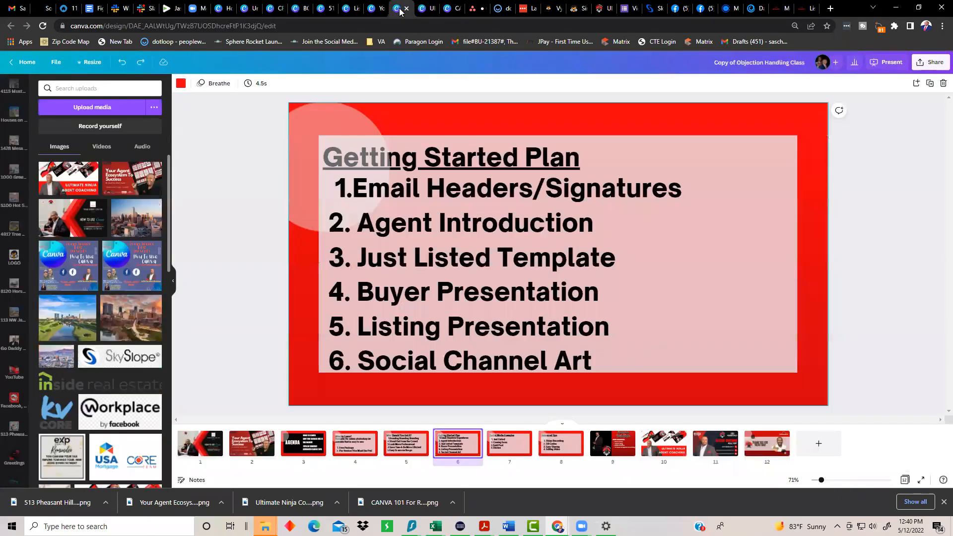
{"action": "left_click", "coordinate": [373, 9]}
{"action": "left_click", "coordinate": [349, 14]}
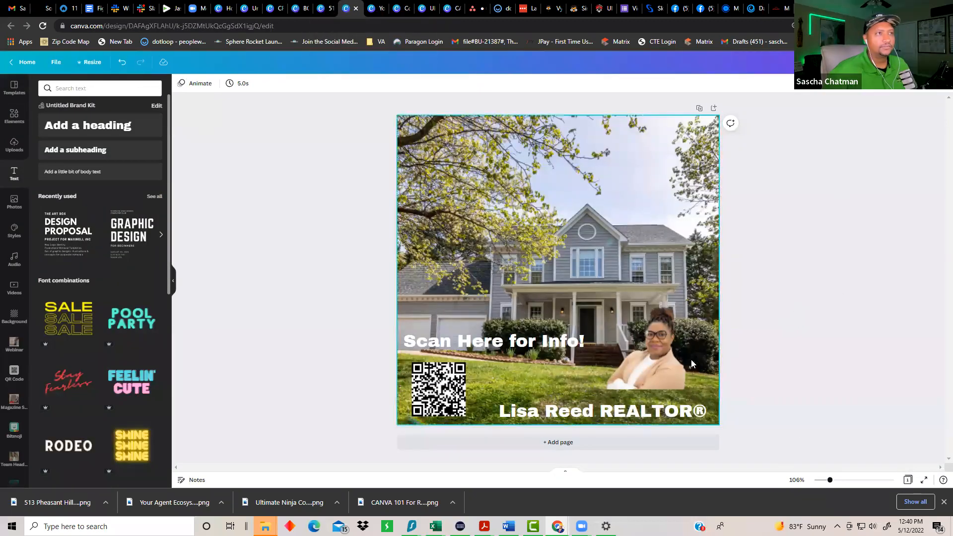
Step: Duplicate the flyer as page 2 and move the agent photo to its top-left corner
{"action": "left_click", "coordinate": [677, 443]}
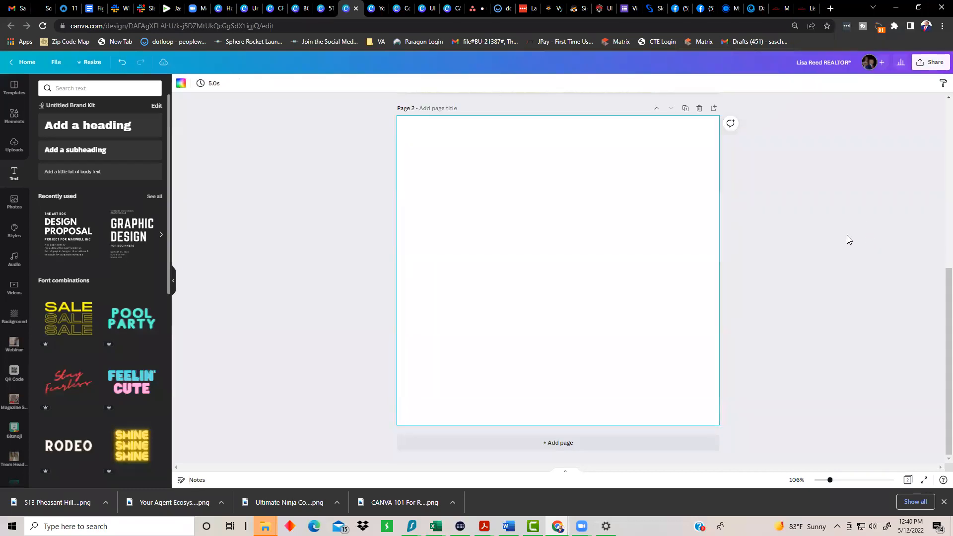
{"action": "scroll", "coordinate": [808, 270], "scroll_direction": "up", "scroll_amount": 3}
{"action": "scroll", "coordinate": [765, 245], "scroll_direction": "down", "scroll_amount": 5}
{"action": "scroll", "coordinate": [730, 228], "scroll_direction": "up", "scroll_amount": 5}
{"action": "scroll", "coordinate": [726, 177], "scroll_direction": "up", "scroll_amount": 2}
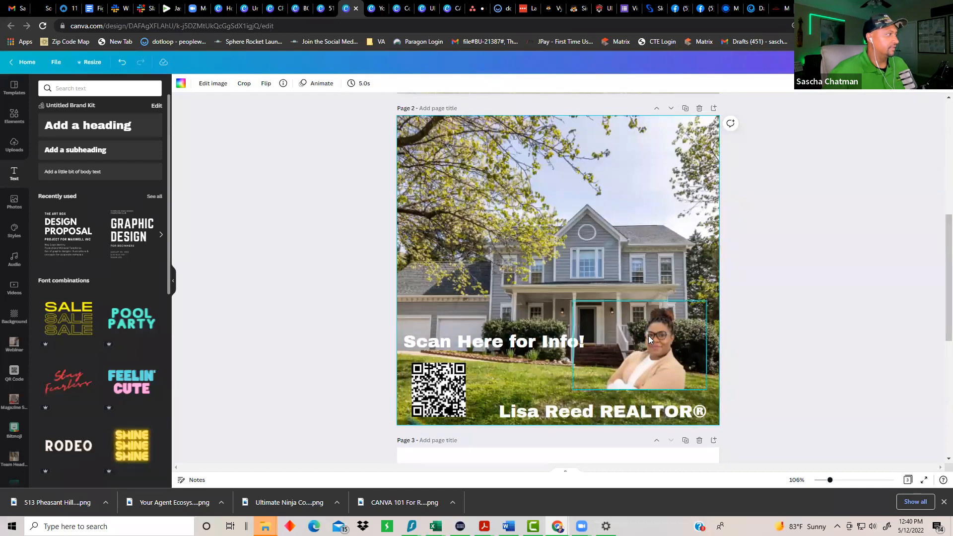
{"action": "left_click", "coordinate": [648, 335]}
{"action": "left_click_drag", "start_coordinate": [642, 327], "coordinate": [428, 161]}
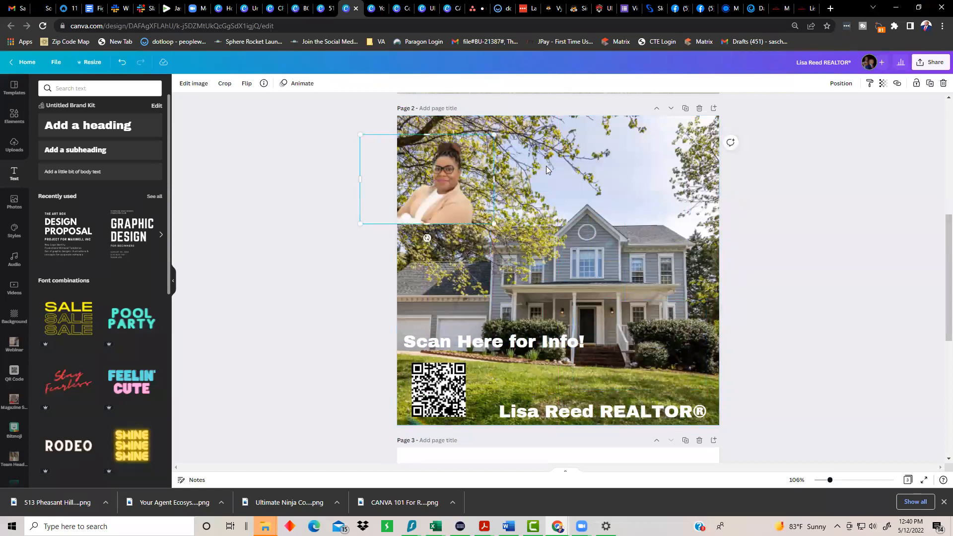
Step: Add a 209×209 circle frame above the REALTOR® line and place the agent's photo inside
{"action": "left_click", "coordinate": [13, 117]}
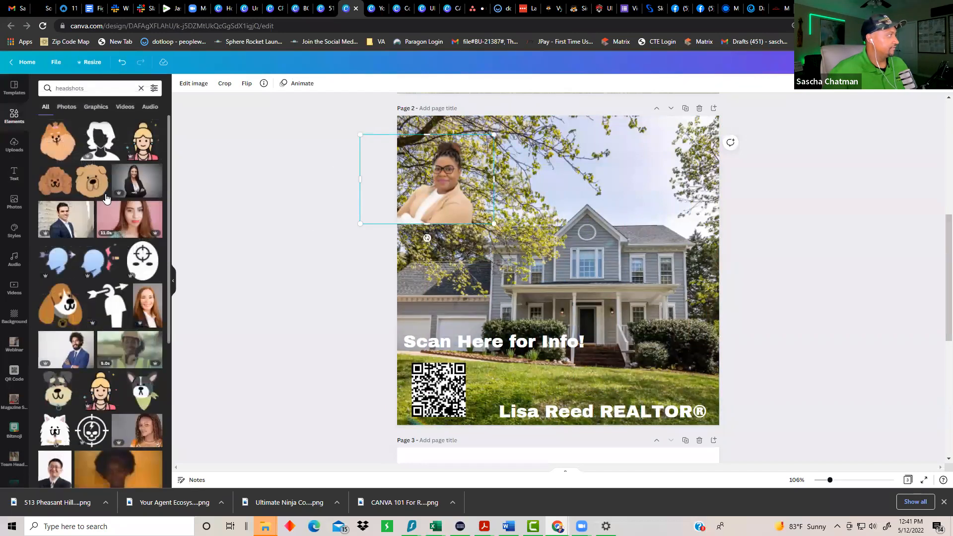
{"action": "scroll", "coordinate": [79, 147], "scroll_direction": "down", "scroll_amount": 5}
{"action": "left_click", "coordinate": [141, 88]}
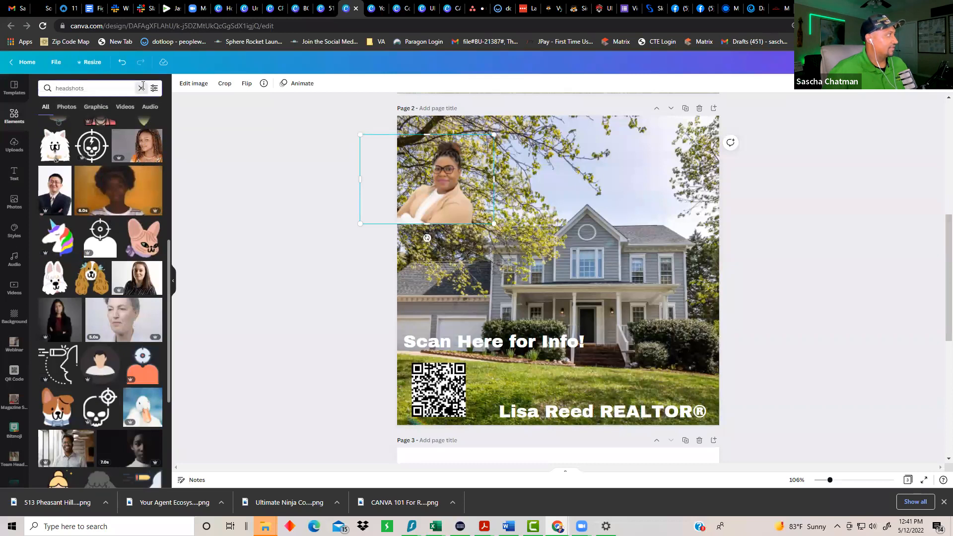
{"action": "scroll", "coordinate": [96, 293], "scroll_direction": "down", "scroll_amount": 6}
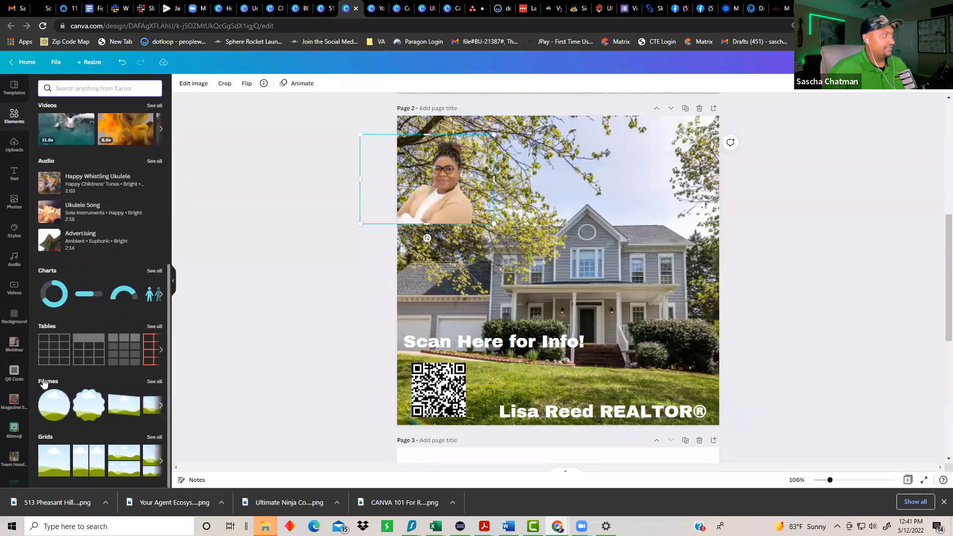
{"action": "left_click", "coordinate": [154, 382]}
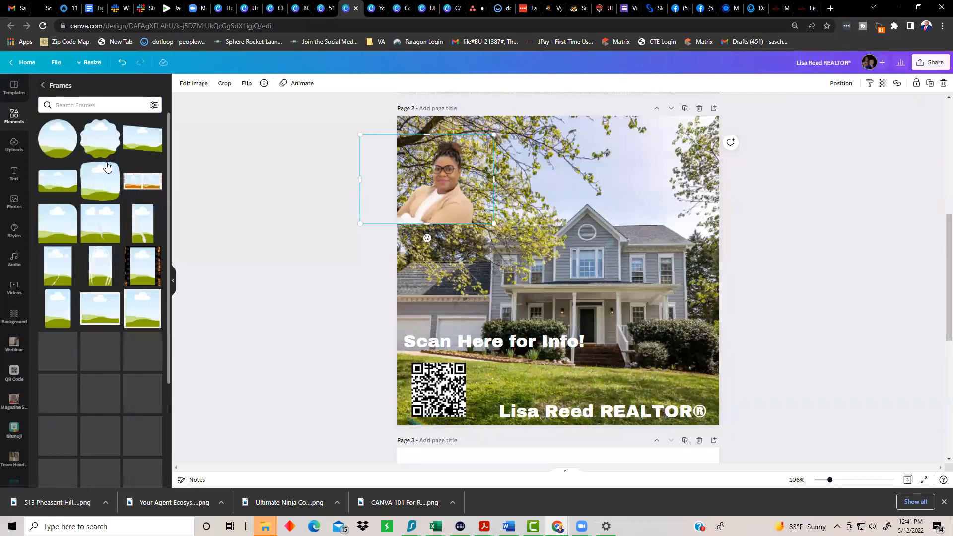
{"action": "left_click", "coordinate": [71, 137]}
{"action": "left_click_drag", "start_coordinate": [473, 187], "coordinate": [550, 254]}
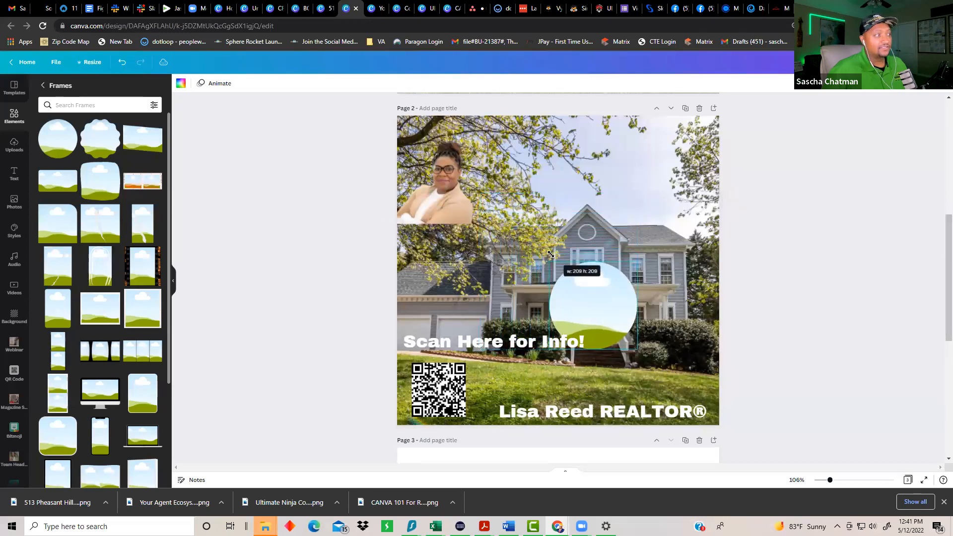
{"action": "left_click_drag", "start_coordinate": [592, 296], "coordinate": [652, 341]}
{"action": "left_click_drag", "start_coordinate": [461, 200], "coordinate": [656, 352]}
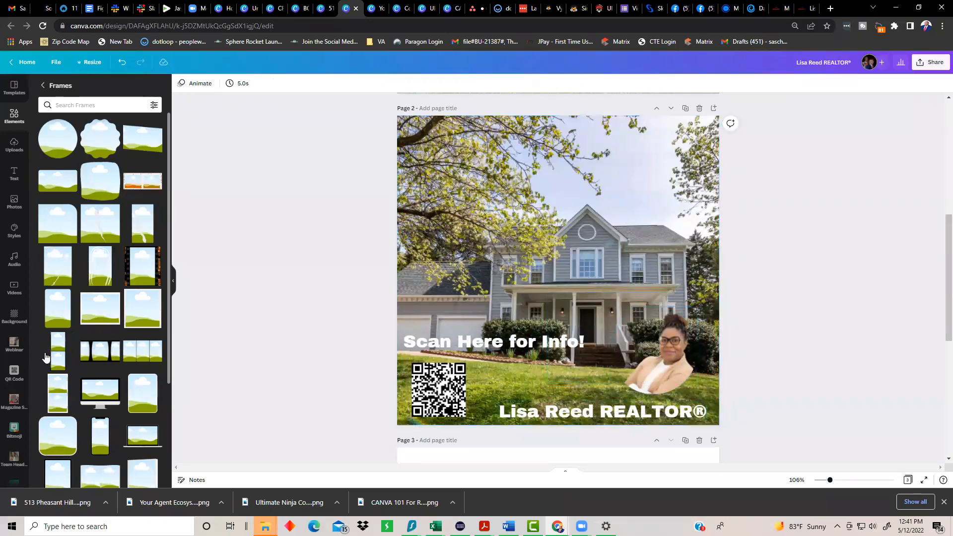
{"action": "scroll", "coordinate": [102, 372], "scroll_direction": "down", "scroll_amount": 3}
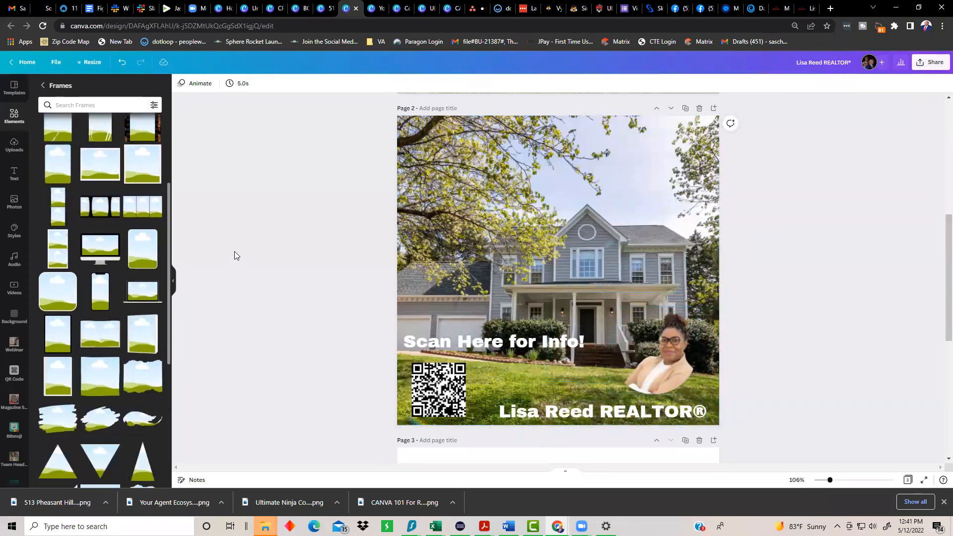
{"action": "scroll", "coordinate": [495, 418], "scroll_direction": "down", "scroll_amount": 5}
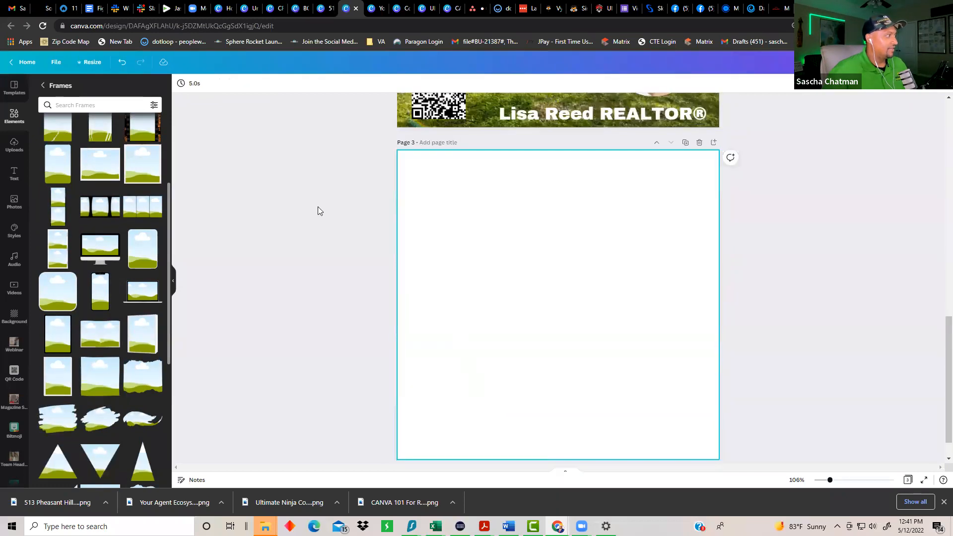
Step: Add a monitor mockup frame to page 3, enlarged to span the page width
{"action": "left_click_drag", "start_coordinate": [97, 256], "coordinate": [445, 208]}
{"action": "left_click_drag", "start_coordinate": [453, 240], "coordinate": [444, 209]}
{"action": "left_click_drag", "start_coordinate": [567, 288], "coordinate": [705, 417]}
{"action": "left_click_drag", "start_coordinate": [605, 312], "coordinate": [600, 333]}
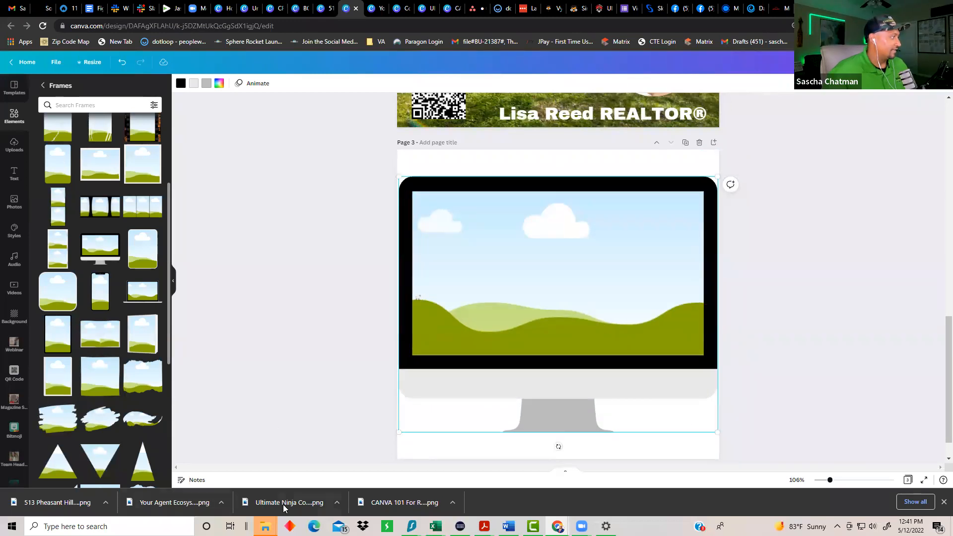
Step: Fill the monitor screen with the downloaded webinar image, then add a blank page 4
{"action": "left_click_drag", "start_coordinate": [158, 504], "coordinate": [542, 268]}
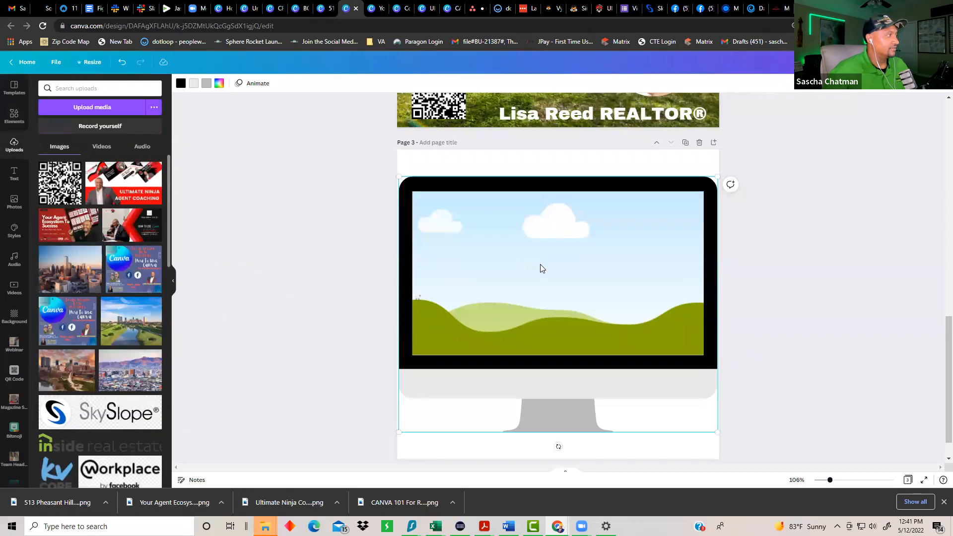
{"action": "left_click_drag", "start_coordinate": [328, 290], "coordinate": [426, 268]}
{"action": "left_click", "coordinate": [274, 354]}
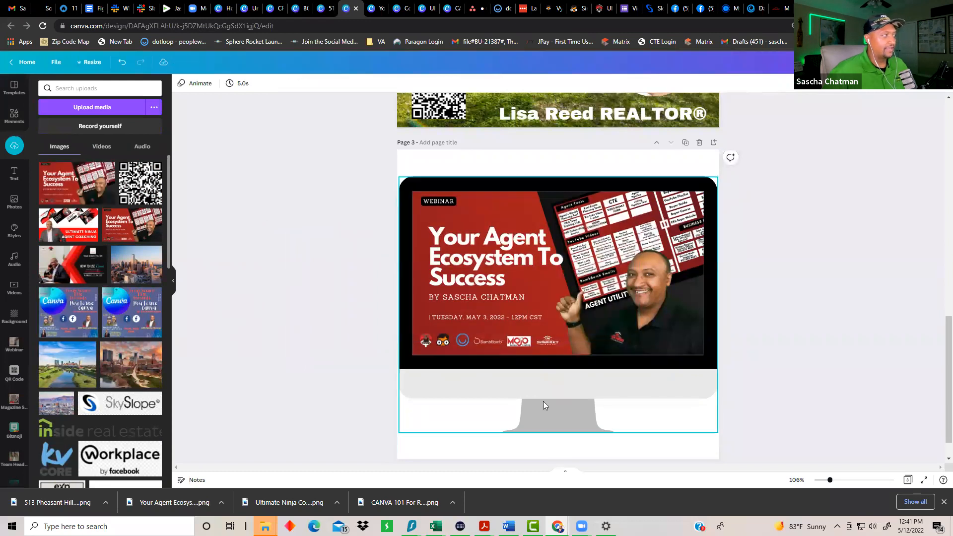
{"action": "scroll", "coordinate": [531, 449], "scroll_direction": "down", "scroll_amount": 1}
{"action": "left_click", "coordinate": [570, 445]}
{"action": "left_click", "coordinate": [15, 119]}
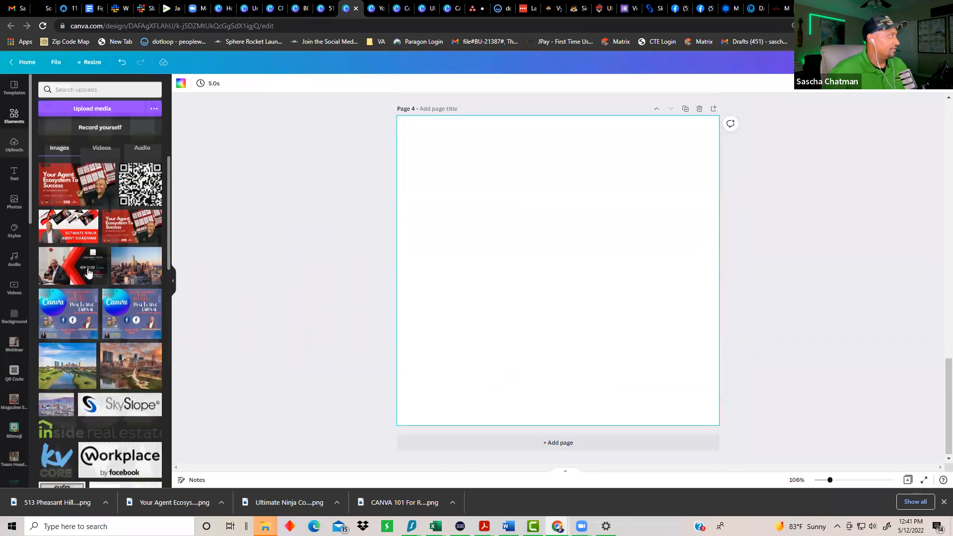
Step: Apply the 2x2 four-cell photo grid from Elements > Grids to page 4
{"action": "scroll", "coordinate": [100, 293], "scroll_direction": "down", "scroll_amount": 5}
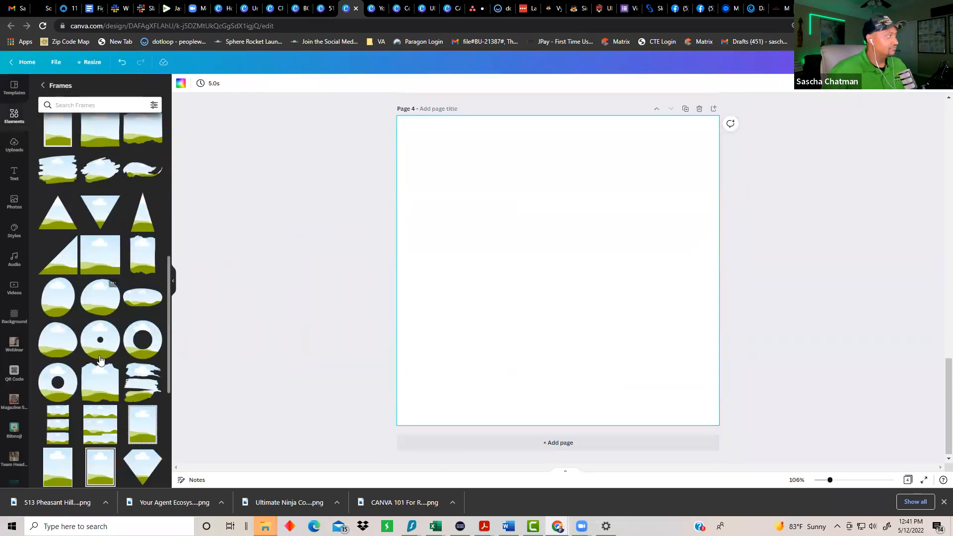
{"action": "scroll", "coordinate": [101, 367], "scroll_direction": "down", "scroll_amount": 3}
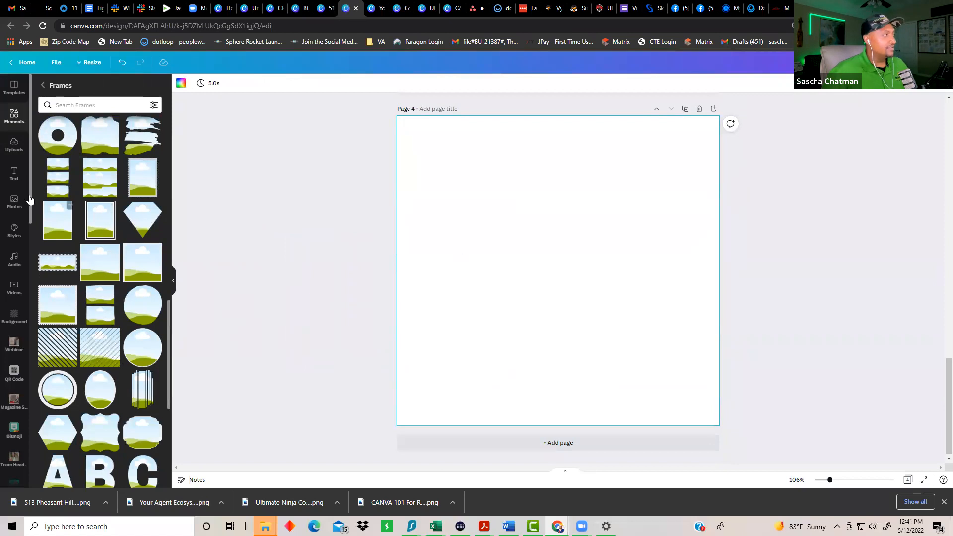
{"action": "scroll", "coordinate": [54, 149], "scroll_direction": "up", "scroll_amount": 4}
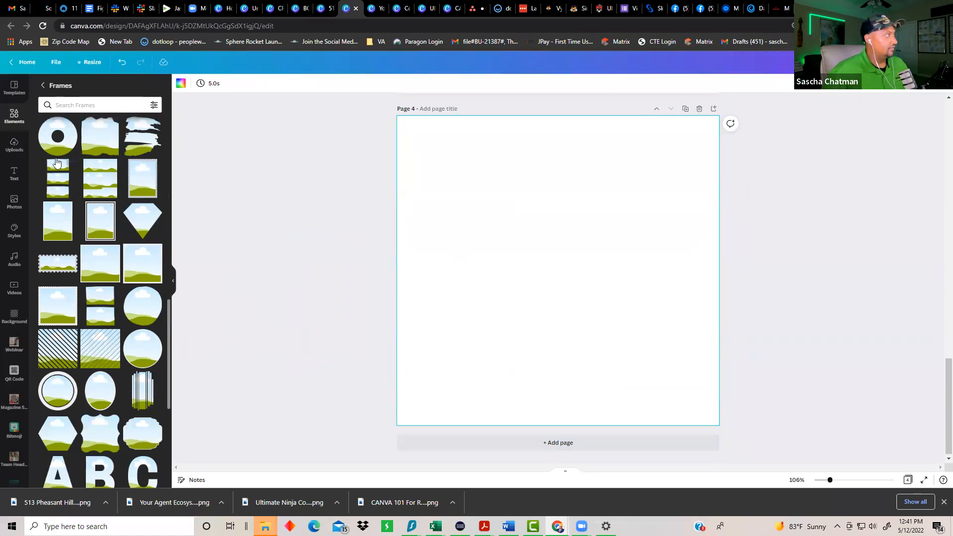
{"action": "left_click", "coordinate": [43, 86]}
{"action": "scroll", "coordinate": [117, 318], "scroll_direction": "down", "scroll_amount": 8}
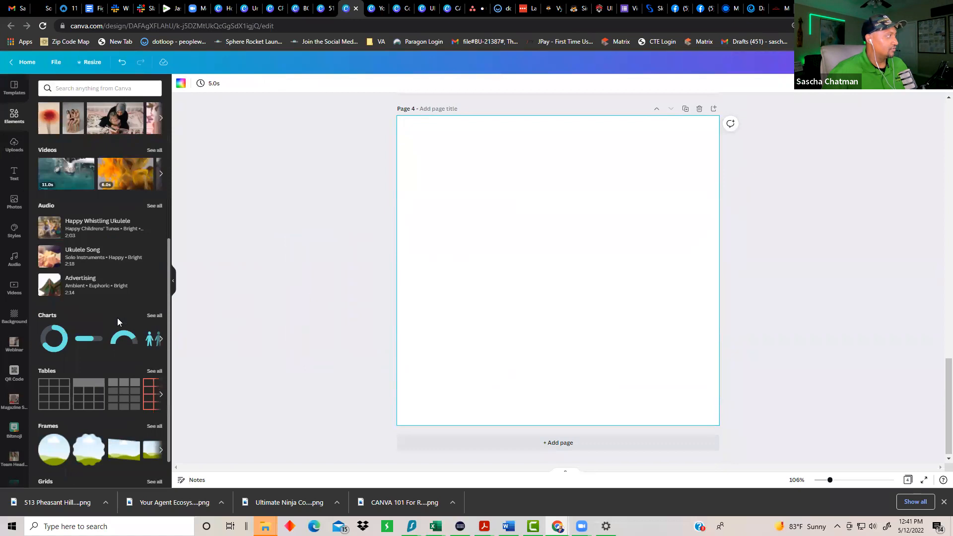
{"action": "left_click", "coordinate": [154, 437]}
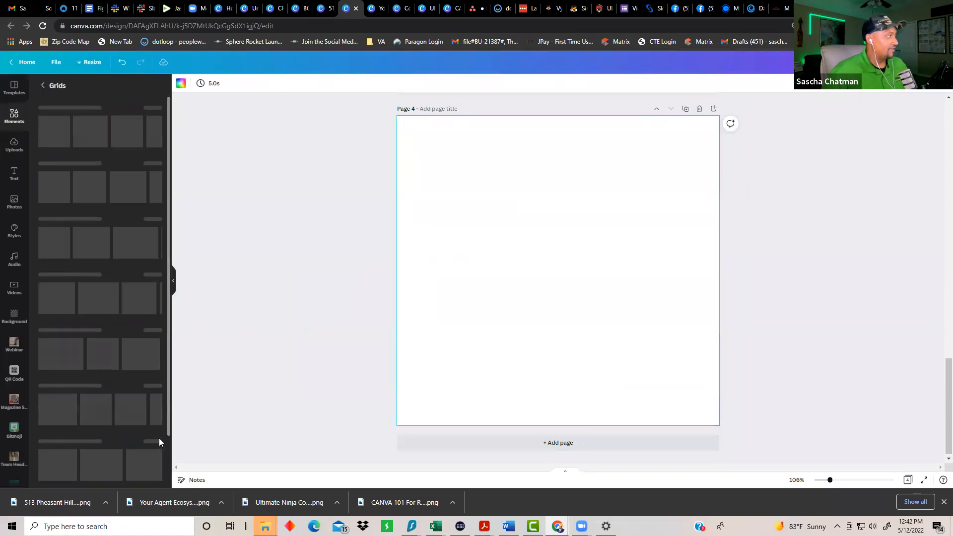
{"action": "scroll", "coordinate": [124, 367], "scroll_direction": "down", "scroll_amount": 1}
{"action": "scroll", "coordinate": [123, 367], "scroll_direction": "down", "scroll_amount": 5}
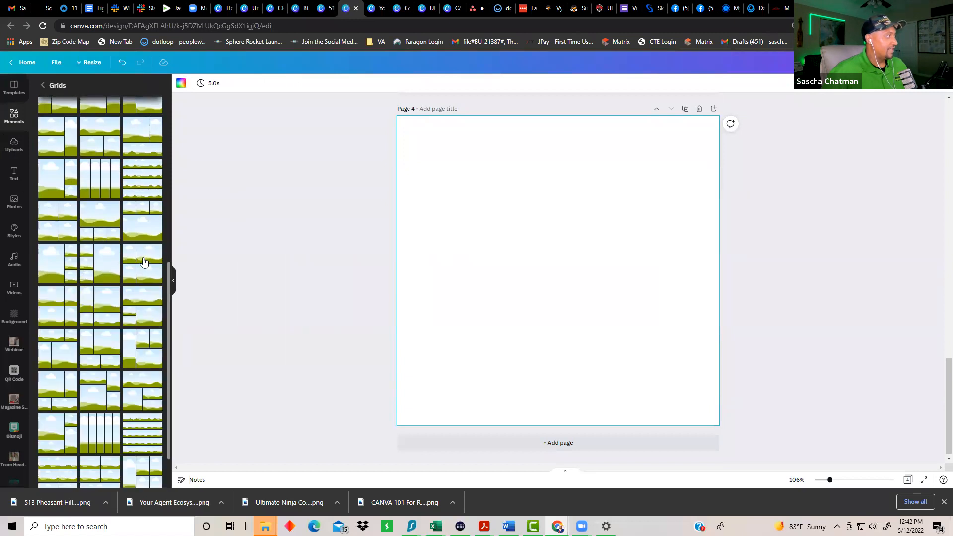
{"action": "left_click", "coordinate": [158, 262]}
Step: Drag four uploaded images into the grid cells, with the certificate photo bottom-left
{"action": "left_click", "coordinate": [14, 148]}
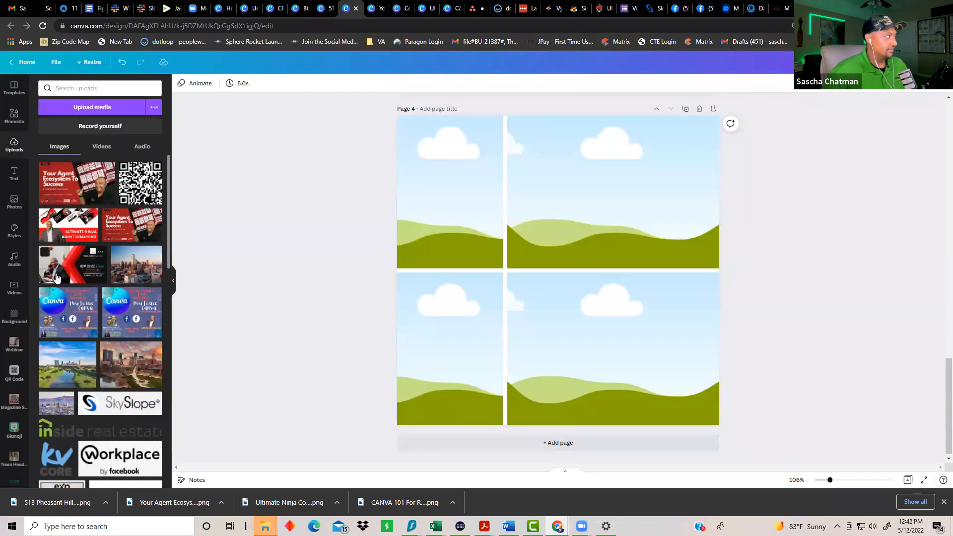
{"action": "left_click_drag", "start_coordinate": [107, 284], "coordinate": [540, 349]}
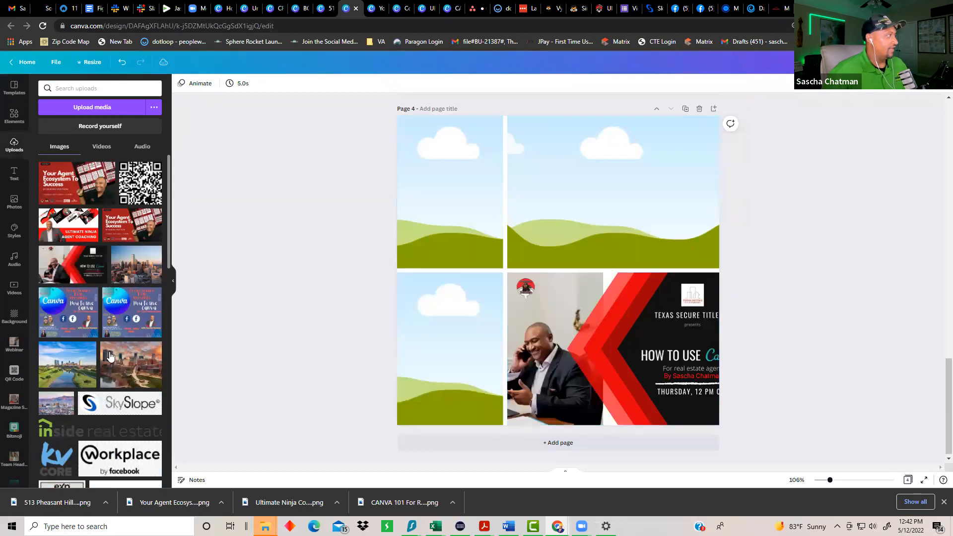
{"action": "scroll", "coordinate": [79, 352], "scroll_direction": "down", "scroll_amount": 1}
{"action": "scroll", "coordinate": [79, 352], "scroll_direction": "down", "scroll_amount": 1}
{"action": "left_click_drag", "start_coordinate": [94, 308], "coordinate": [447, 193]}
{"action": "scroll", "coordinate": [90, 330], "scroll_direction": "down", "scroll_amount": 2}
{"action": "scroll", "coordinate": [91, 330], "scroll_direction": "down", "scroll_amount": 2}
{"action": "left_click_drag", "start_coordinate": [131, 216], "coordinate": [587, 194]}
{"action": "scroll", "coordinate": [96, 270], "scroll_direction": "down", "scroll_amount": 7}
{"action": "left_click_drag", "start_coordinate": [134, 263], "coordinate": [439, 362]}
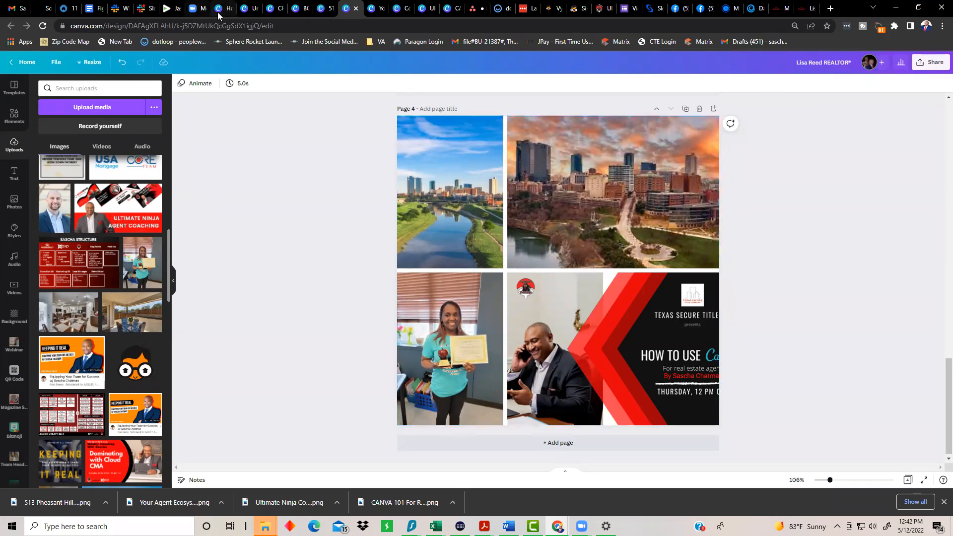
Step: Cycle through the open design tabs, past the Your Agent Ecosystem To Success presentation, to the next one
{"action": "left_click", "coordinate": [252, 10]}
{"action": "left_click", "coordinate": [274, 12]}
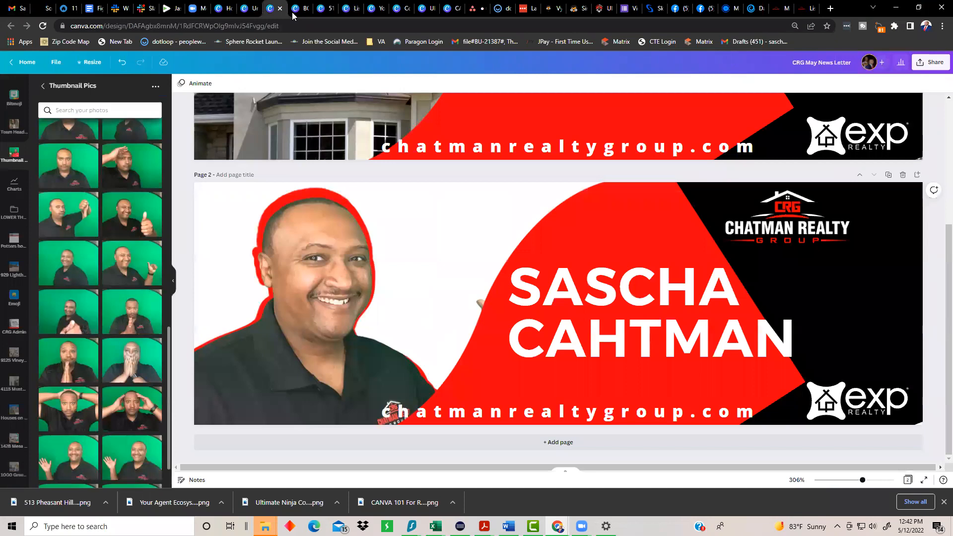
{"action": "left_click", "coordinate": [297, 11]}
{"action": "left_click", "coordinate": [318, 15]}
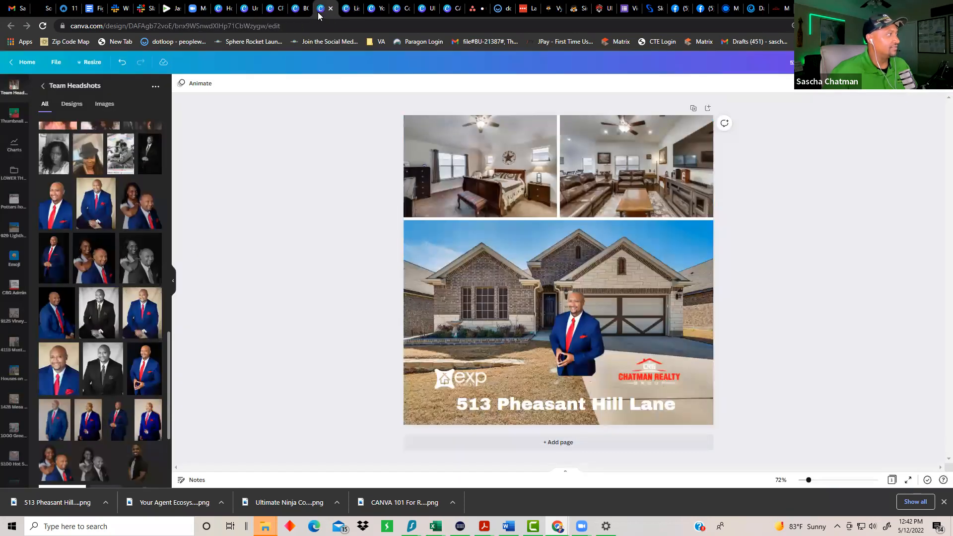
{"action": "left_click", "coordinate": [348, 14]}
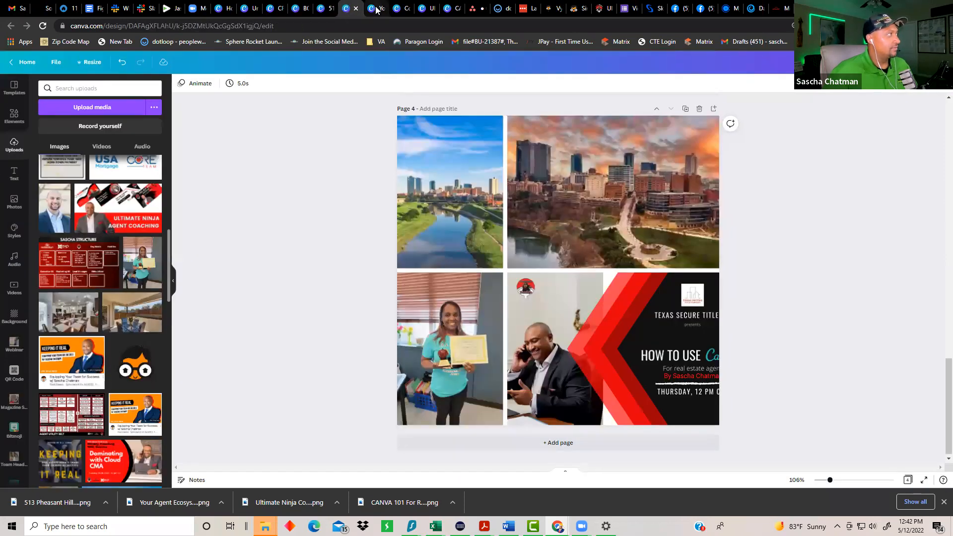
{"action": "left_click", "coordinate": [370, 14]}
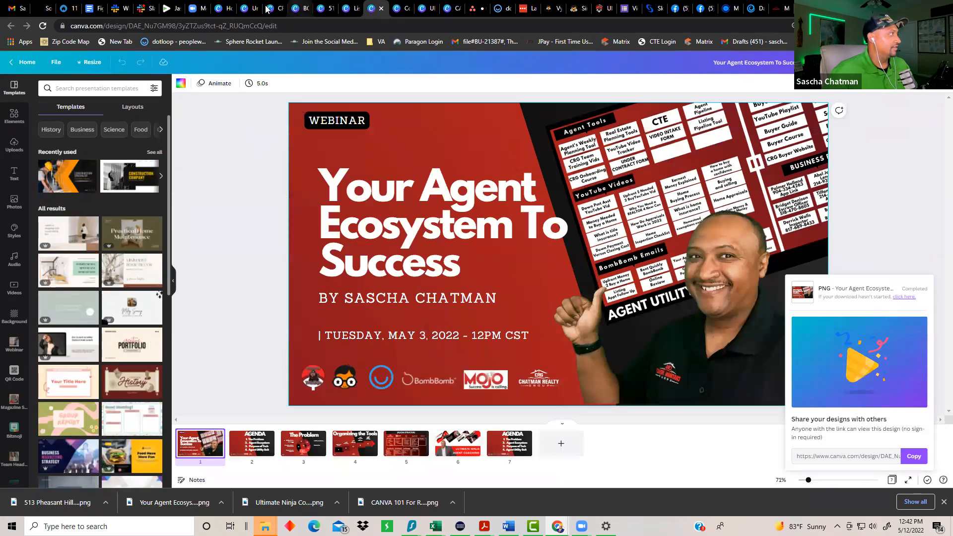
{"action": "left_click", "coordinate": [395, 8]}
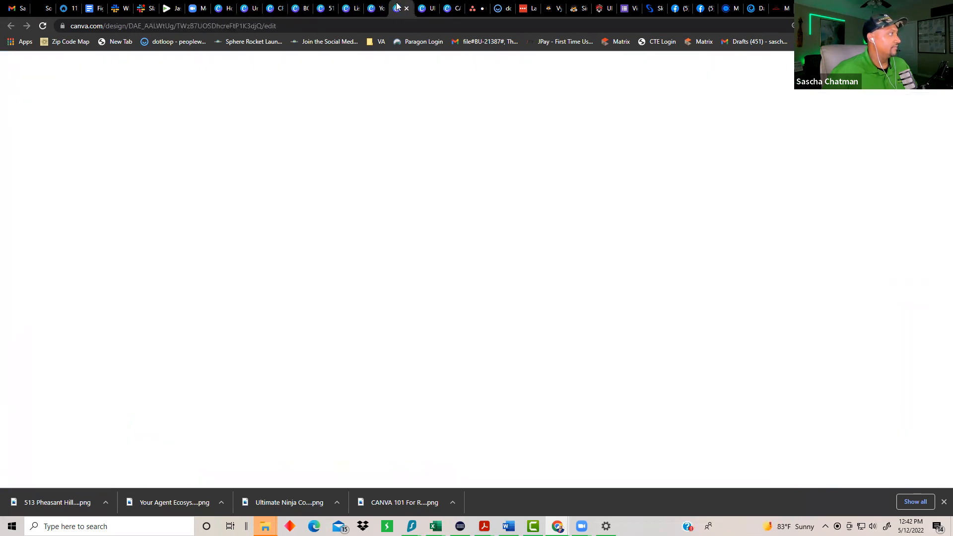
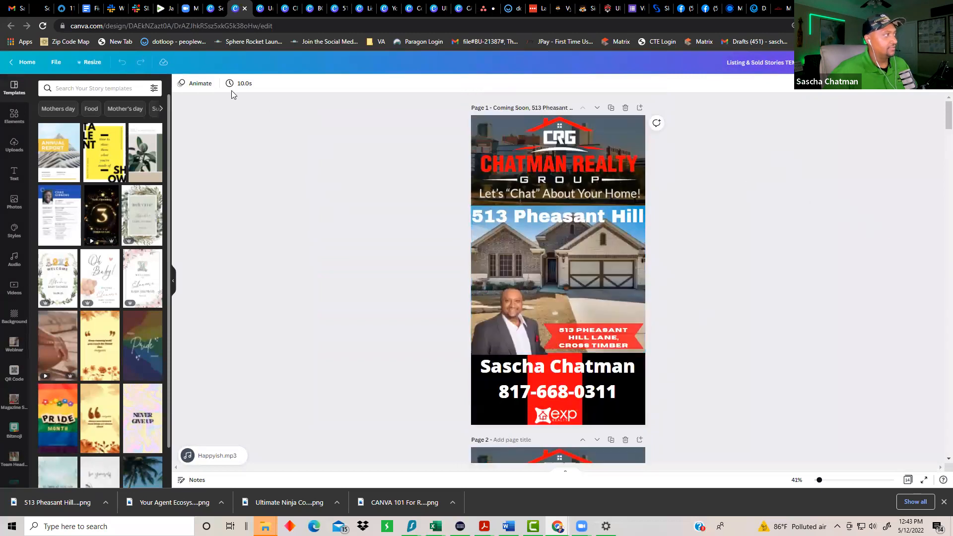
Step: Give page 1 the Pop animation and limit the MP4 download to Page 1 only
{"action": "left_click", "coordinate": [200, 82]}
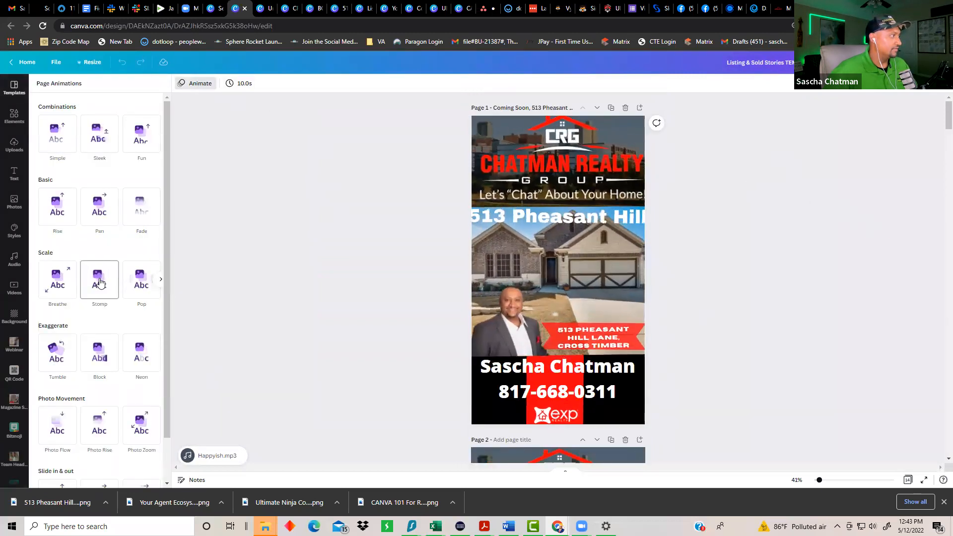
{"action": "left_click", "coordinate": [137, 283]}
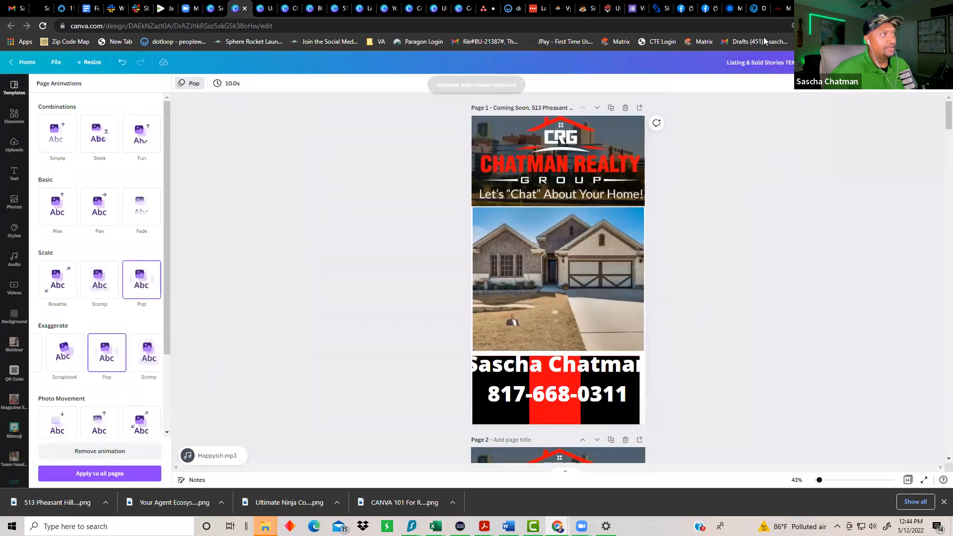
{"action": "left_click", "coordinate": [924, 62]}
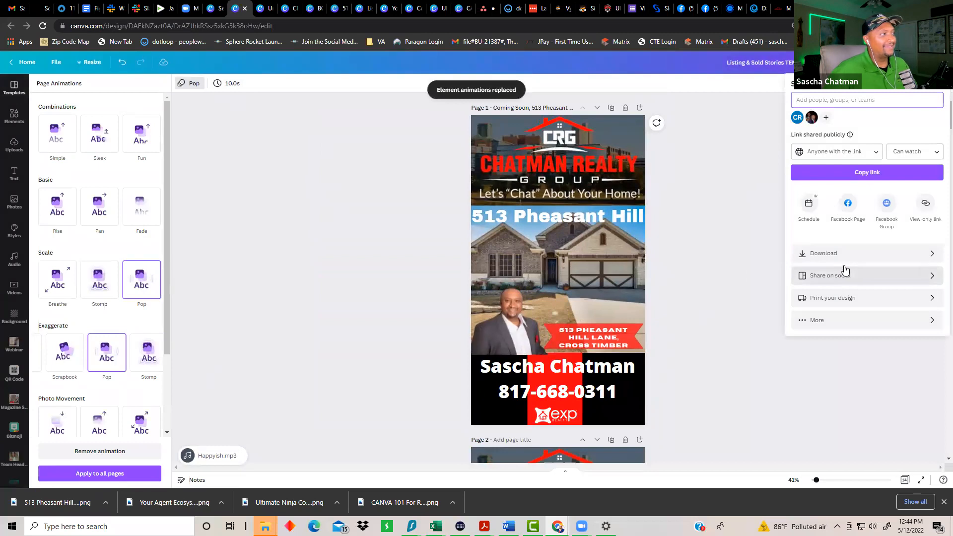
{"action": "left_click", "coordinate": [846, 254]}
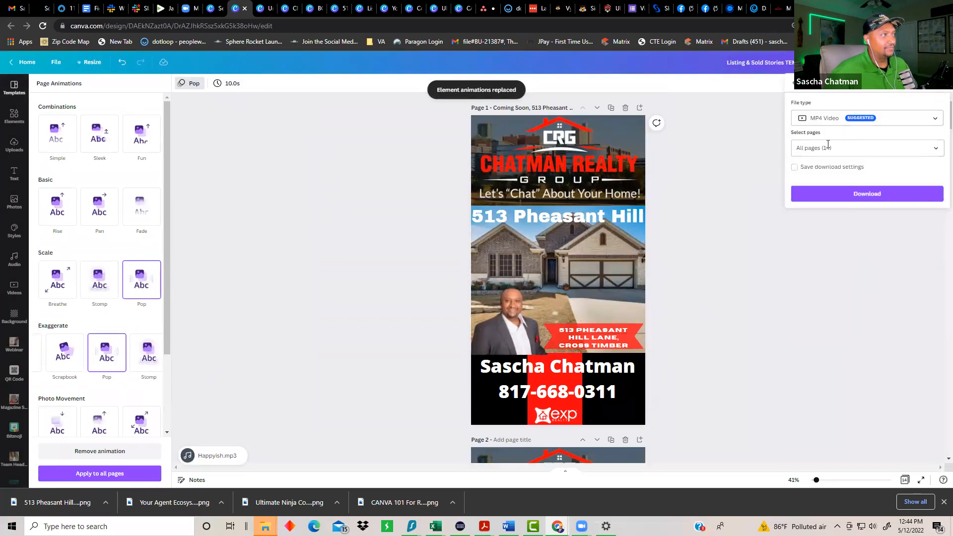
{"action": "left_click", "coordinate": [932, 148]}
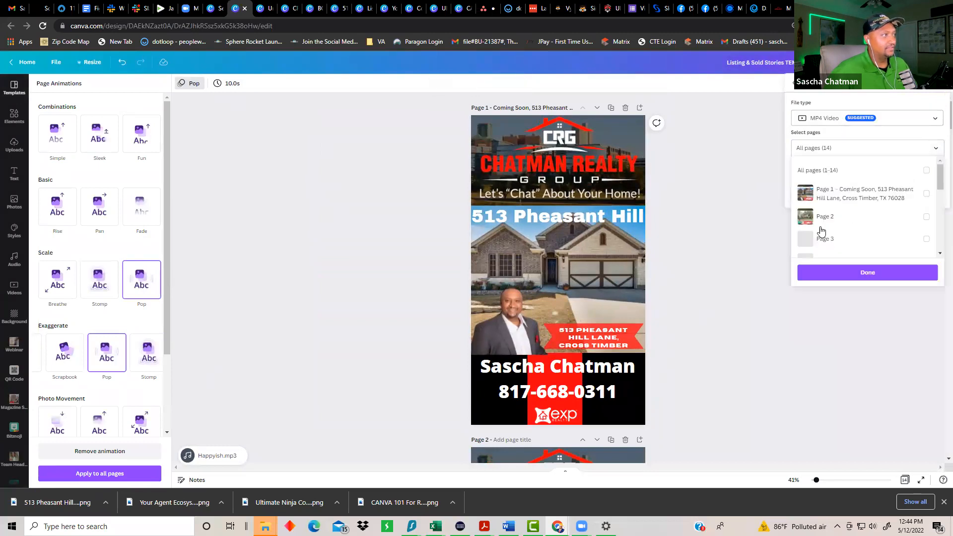
{"action": "left_click", "coordinate": [926, 193]}
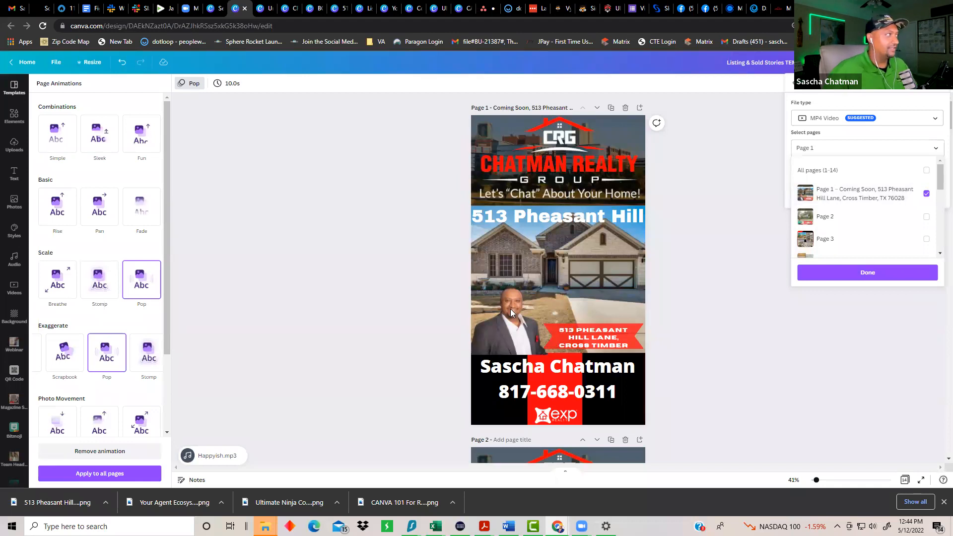
{"action": "left_click", "coordinate": [739, 388]}
Step: Duplicate the open-house page
{"action": "scroll", "coordinate": [696, 340], "scroll_direction": "down", "scroll_amount": 10}
{"action": "scroll", "coordinate": [702, 345], "scroll_direction": "down", "scroll_amount": 3}
{"action": "scroll", "coordinate": [712, 340], "scroll_direction": "up", "scroll_amount": 2}
{"action": "left_click", "coordinate": [611, 360]}
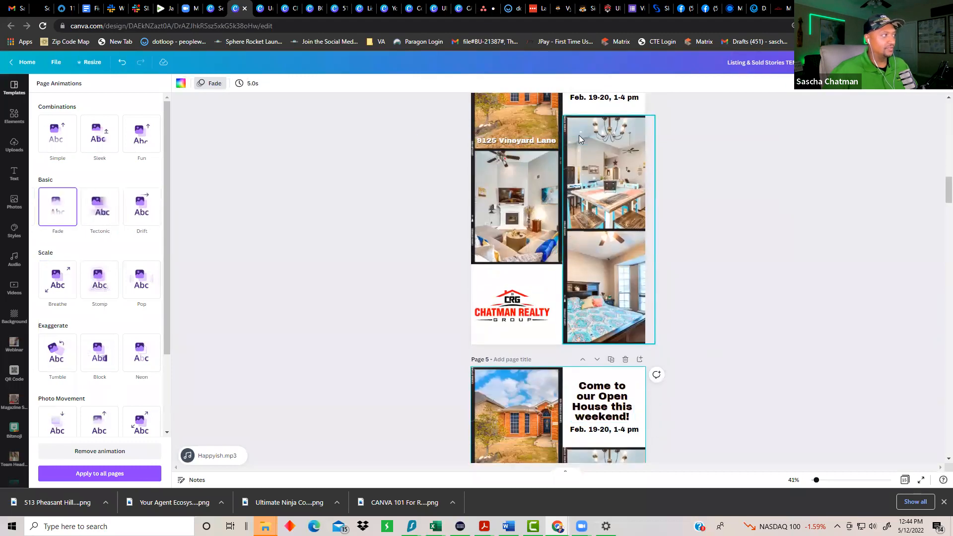
{"action": "scroll", "coordinate": [638, 345], "scroll_direction": "down", "scroll_amount": 1}
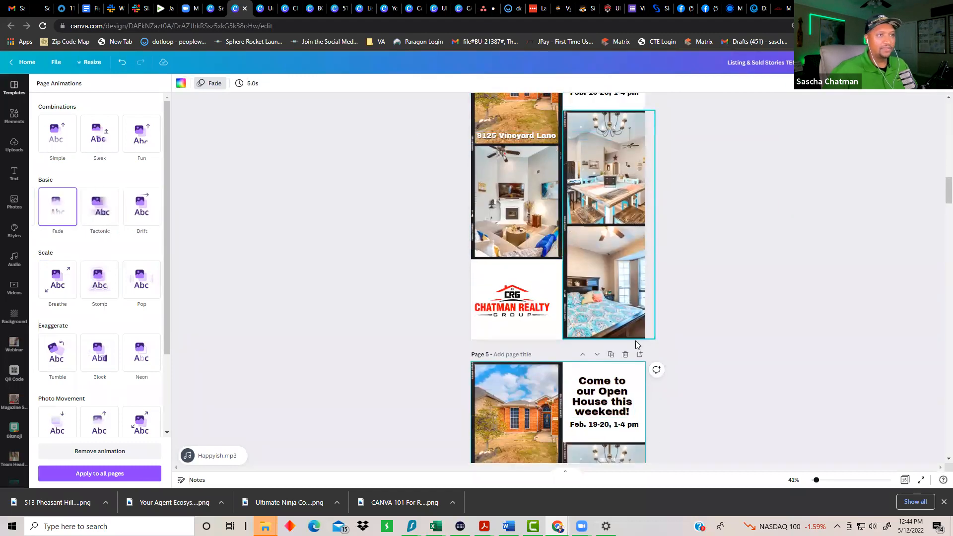
{"action": "scroll", "coordinate": [637, 344], "scroll_direction": "down", "scroll_amount": 2}
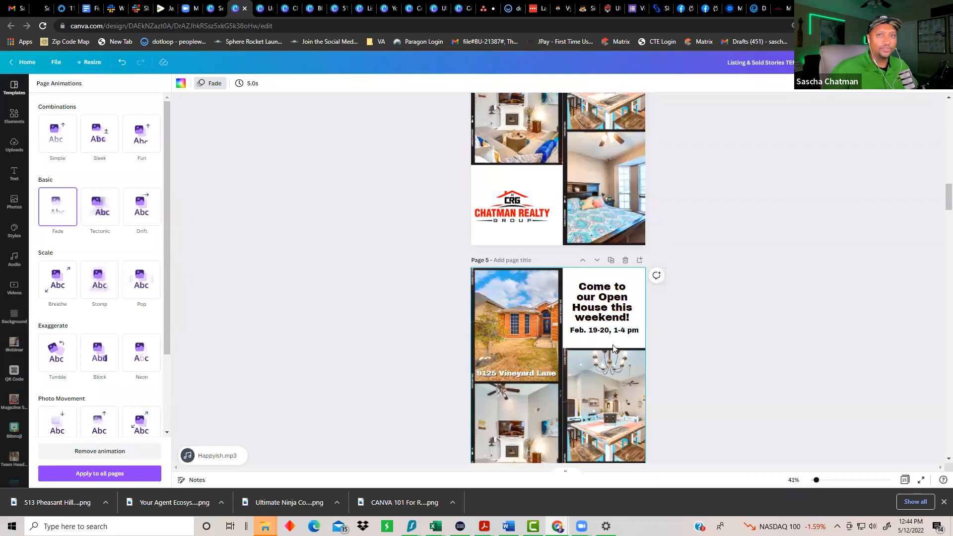
Step: Search your designs for 'just li' and open the Just Listed Facebook Post design
{"action": "left_click", "coordinate": [211, 8]}
{"action": "left_click", "coordinate": [604, 66]}
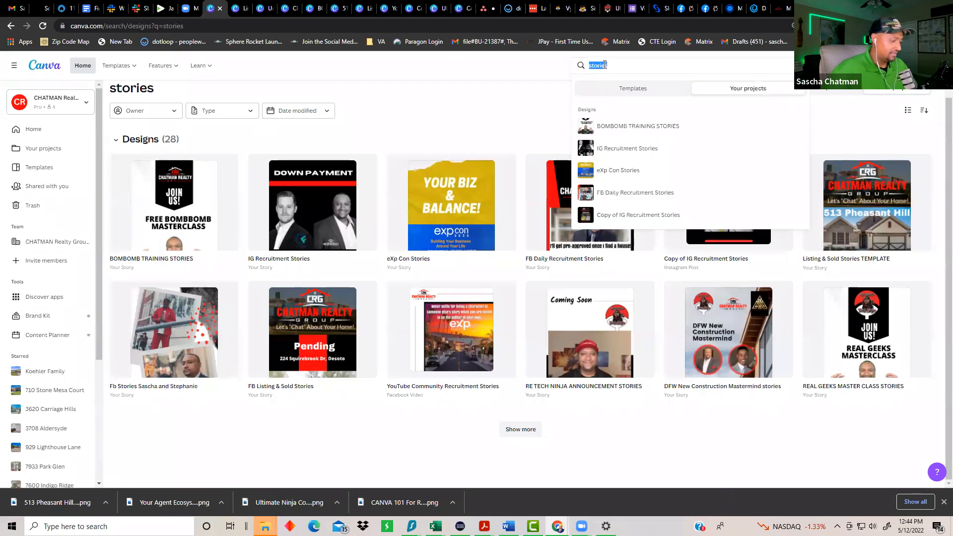
{"action": "type", "text": "just listed"}
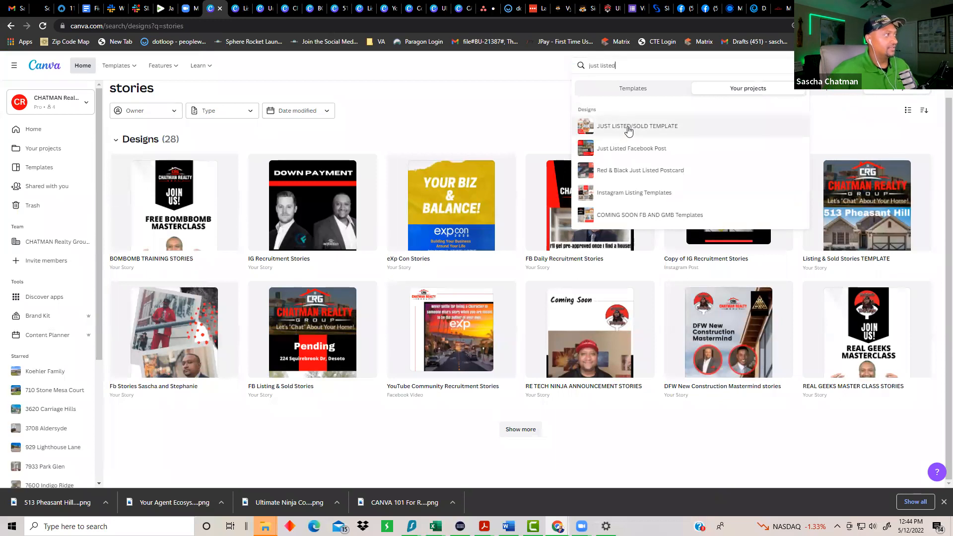
{"action": "left_click", "coordinate": [631, 147]}
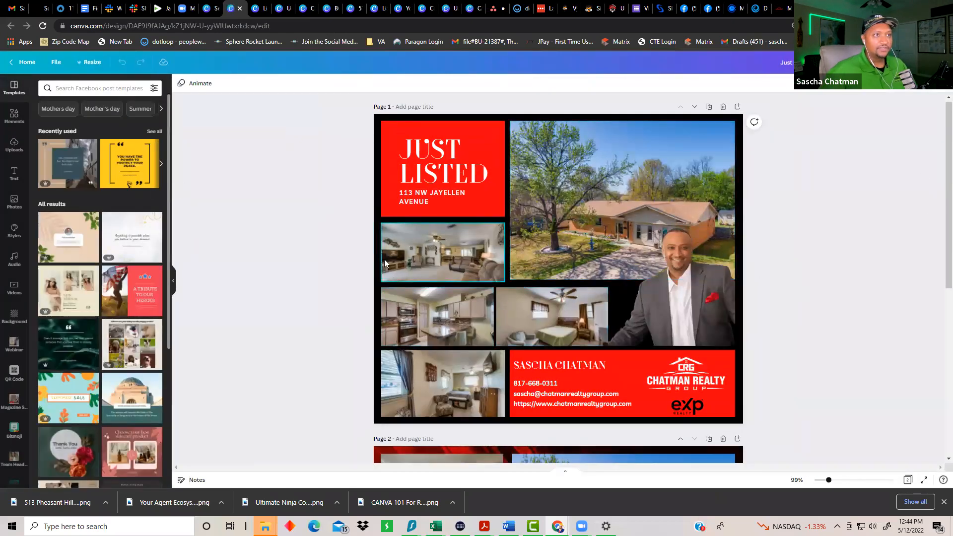
{"action": "scroll", "coordinate": [457, 275], "scroll_direction": "down", "scroll_amount": 6}
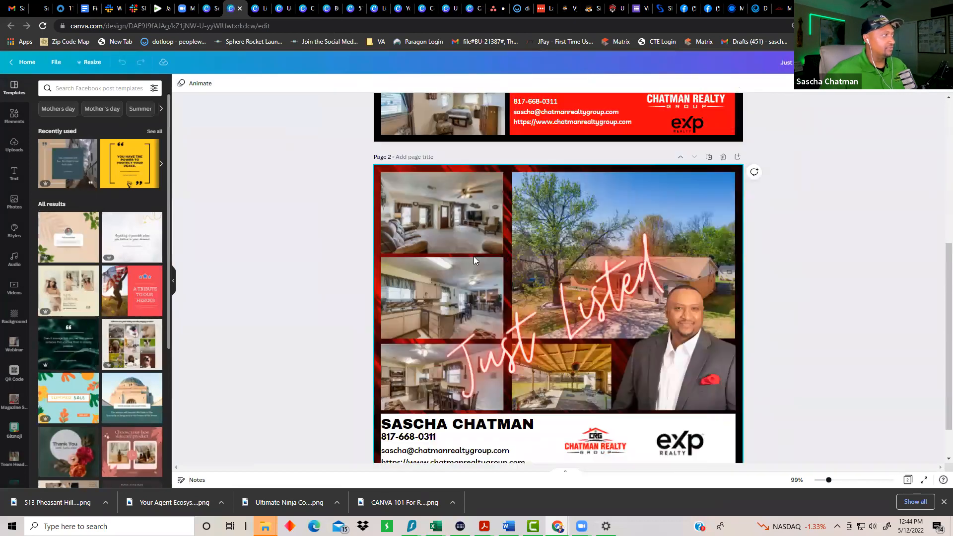
{"action": "scroll", "coordinate": [474, 260], "scroll_direction": "down", "scroll_amount": 1}
{"action": "scroll", "coordinate": [290, 223], "scroll_direction": "up", "scroll_amount": 7}
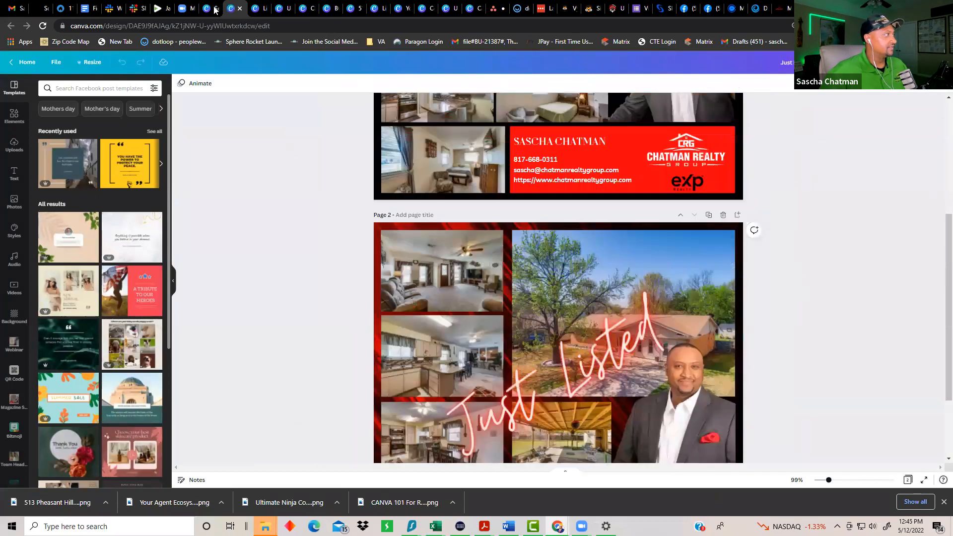
Step: Open the JUST LISTED/SOLD TEMPLATE design from the same search results
{"action": "key", "text": "ctrl+shift+Tab"}
{"action": "left_click", "coordinate": [623, 65]}
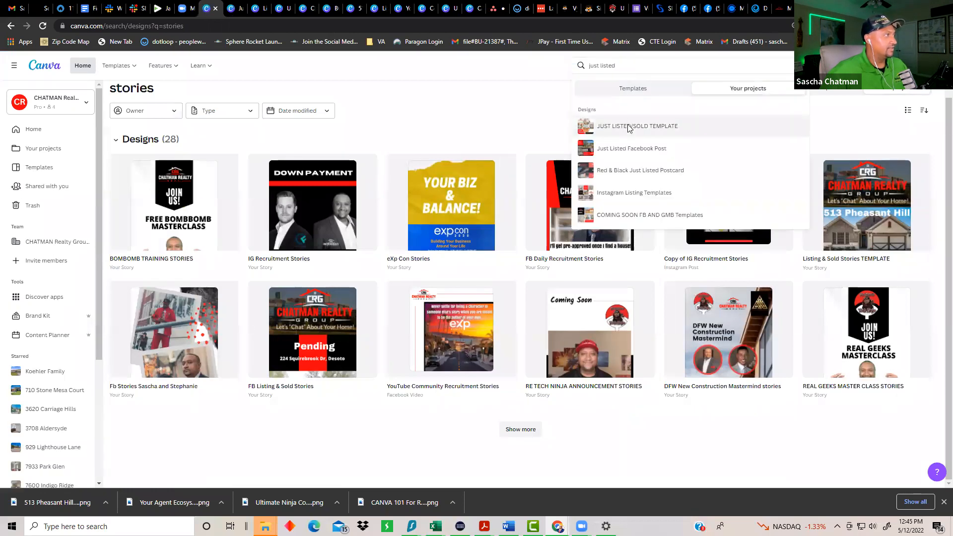
{"action": "left_click", "coordinate": [628, 127]}
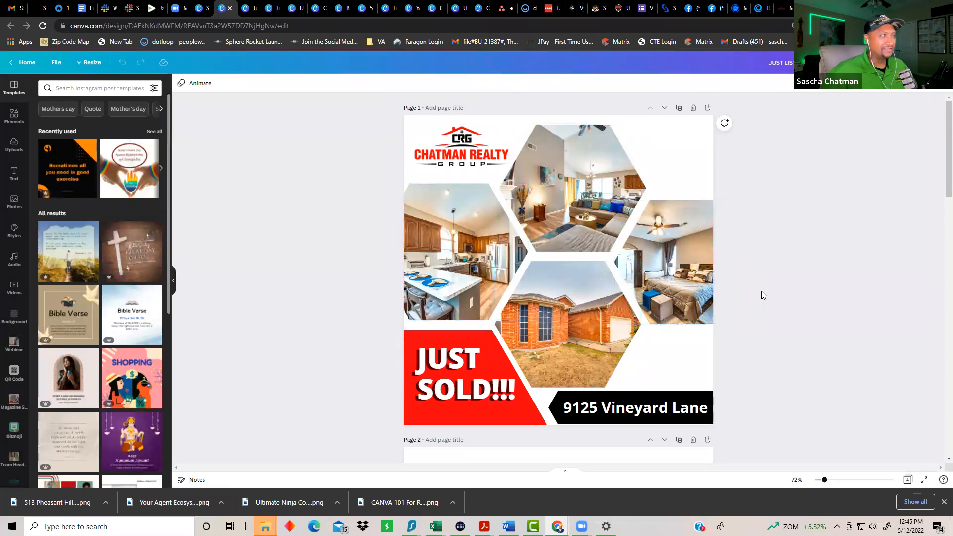
{"action": "scroll", "coordinate": [758, 285], "scroll_direction": "down", "scroll_amount": 10}
{"action": "scroll", "coordinate": [762, 296], "scroll_direction": "down", "scroll_amount": 8}
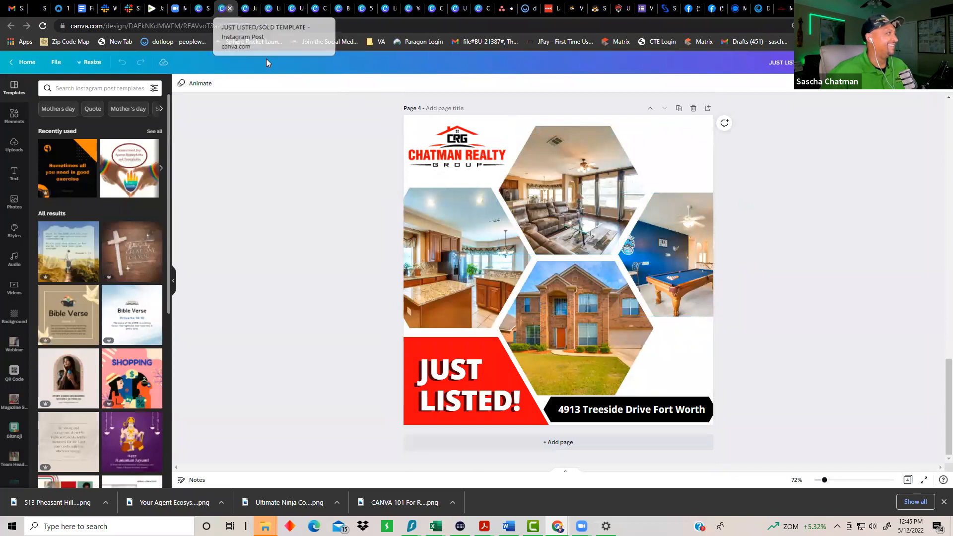
Step: Open the COMING SOON FB AND GMB Templates design from the search results
{"action": "left_click", "coordinate": [203, 8]}
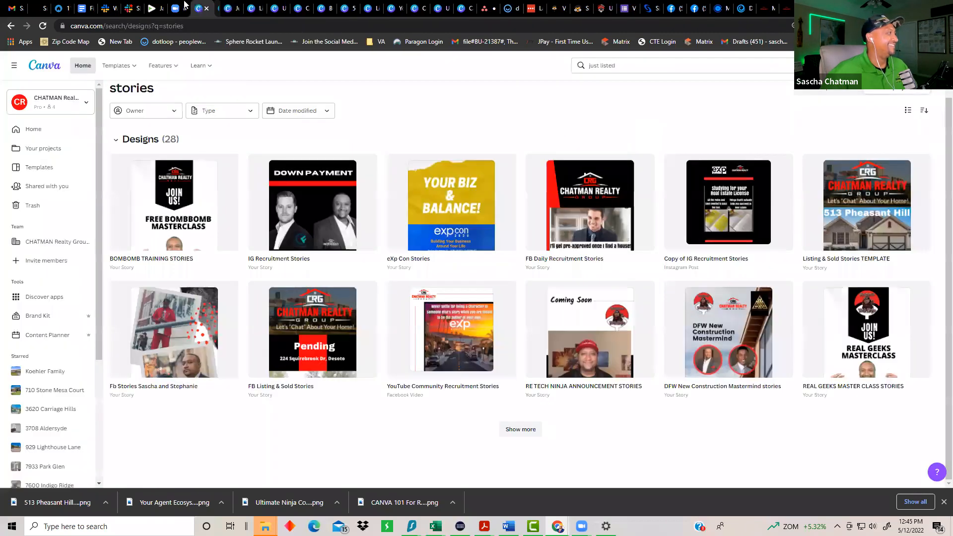
{"action": "left_click", "coordinate": [621, 66]}
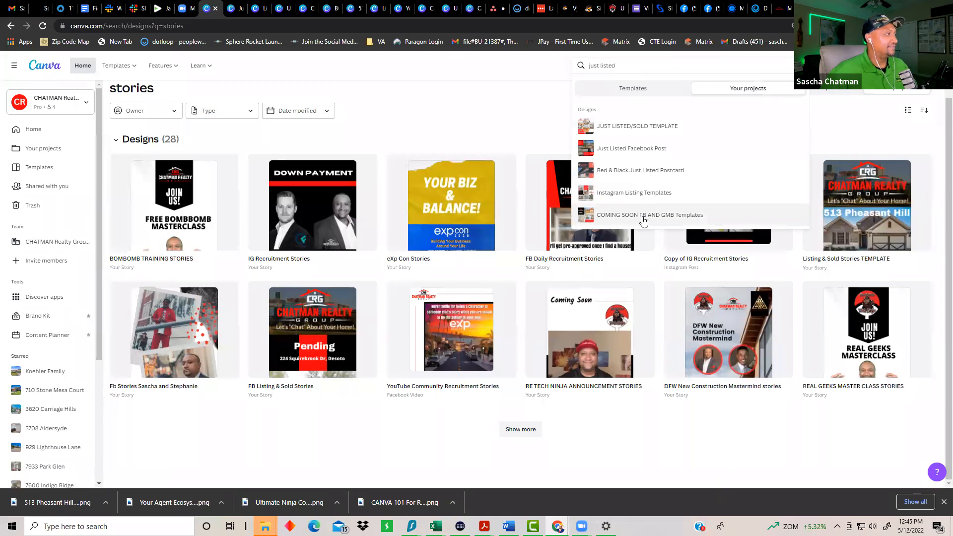
{"action": "left_click", "coordinate": [643, 219]}
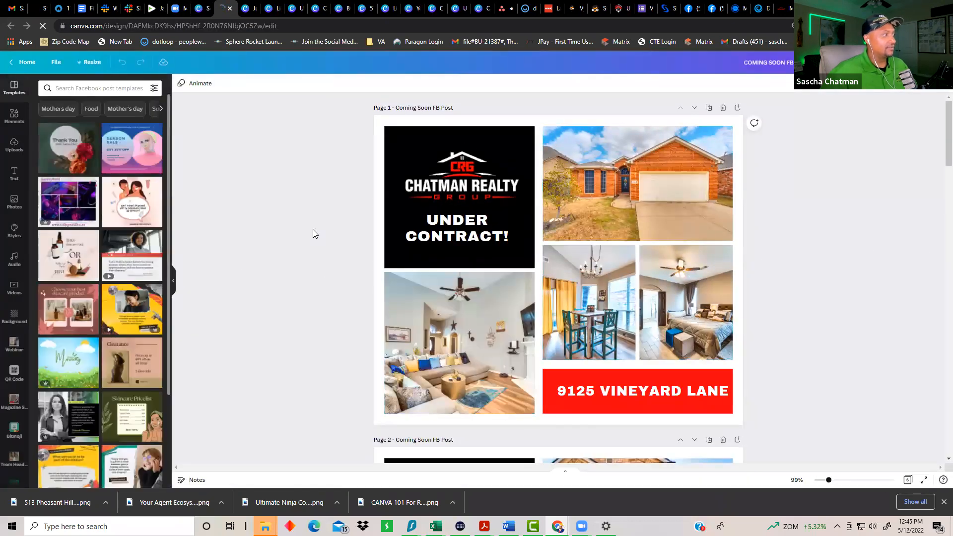
Step: Scroll through pages 1–6 of the coming-soon, just-listed and sold posts, then return to search results
{"action": "scroll", "coordinate": [472, 161], "scroll_direction": "down", "scroll_amount": 1}
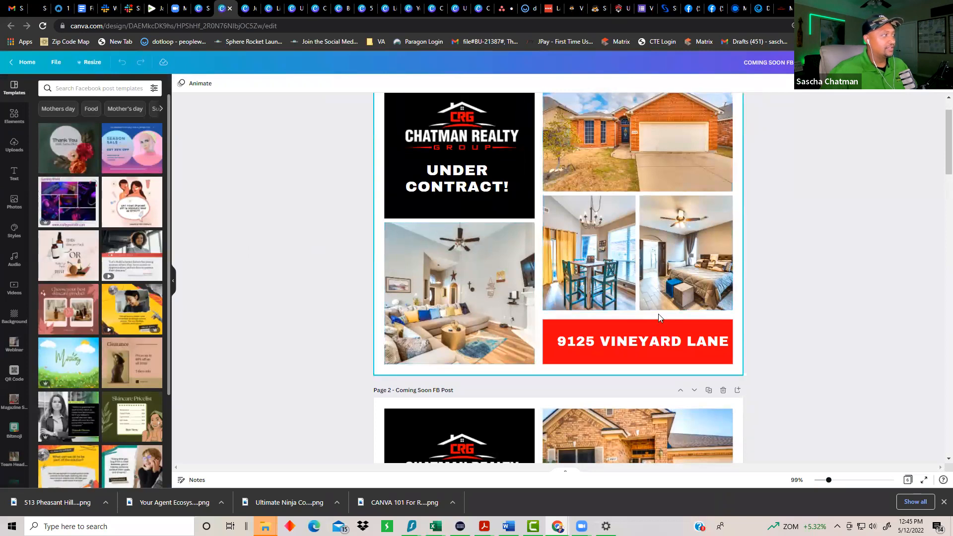
{"action": "scroll", "coordinate": [640, 278], "scroll_direction": "up", "scroll_amount": 1}
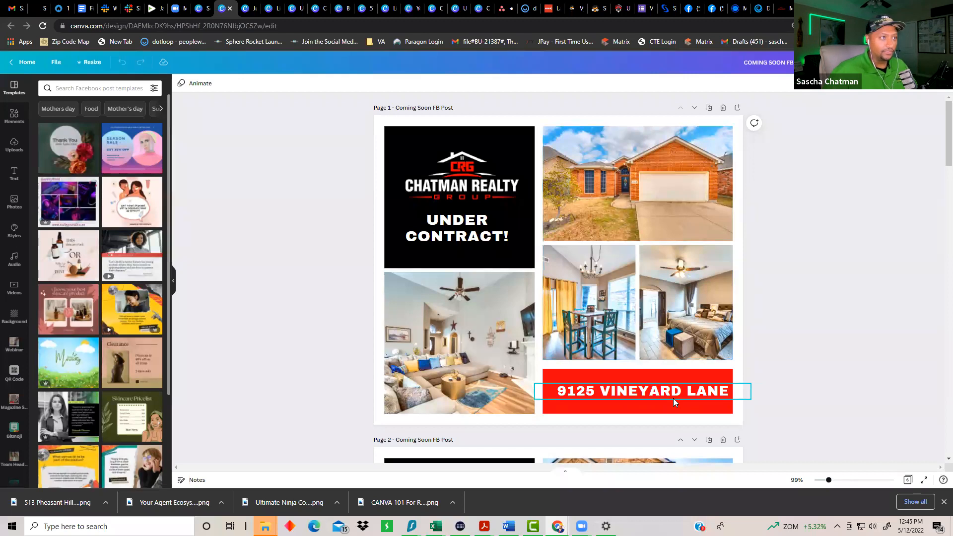
{"action": "scroll", "coordinate": [754, 352], "scroll_direction": "down", "scroll_amount": 5}
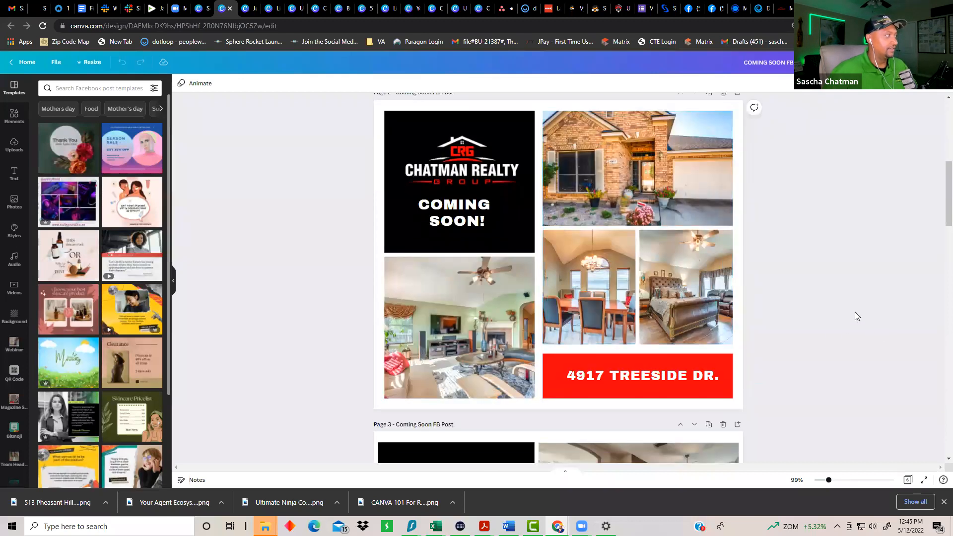
{"action": "scroll", "coordinate": [853, 312], "scroll_direction": "down", "scroll_amount": 5}
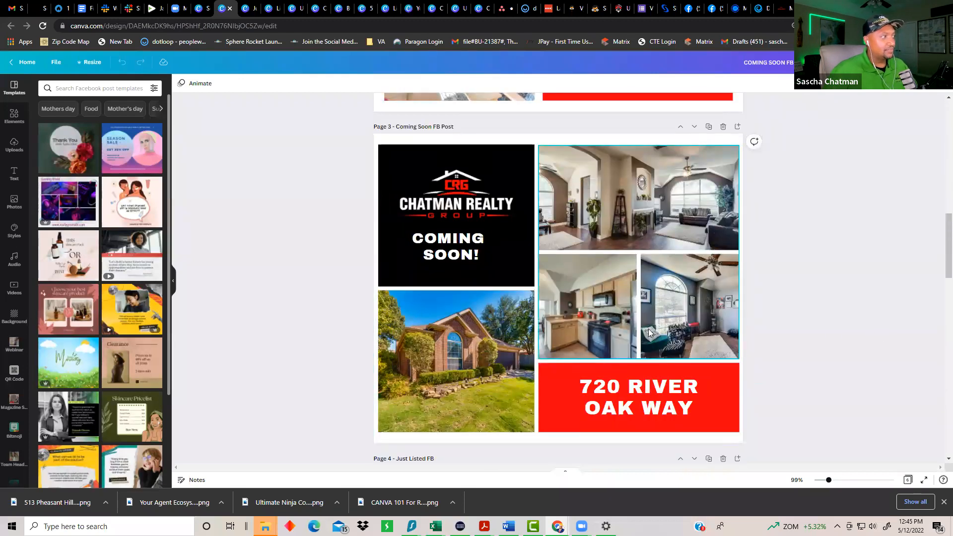
{"action": "scroll", "coordinate": [754, 337], "scroll_direction": "down", "scroll_amount": 7}
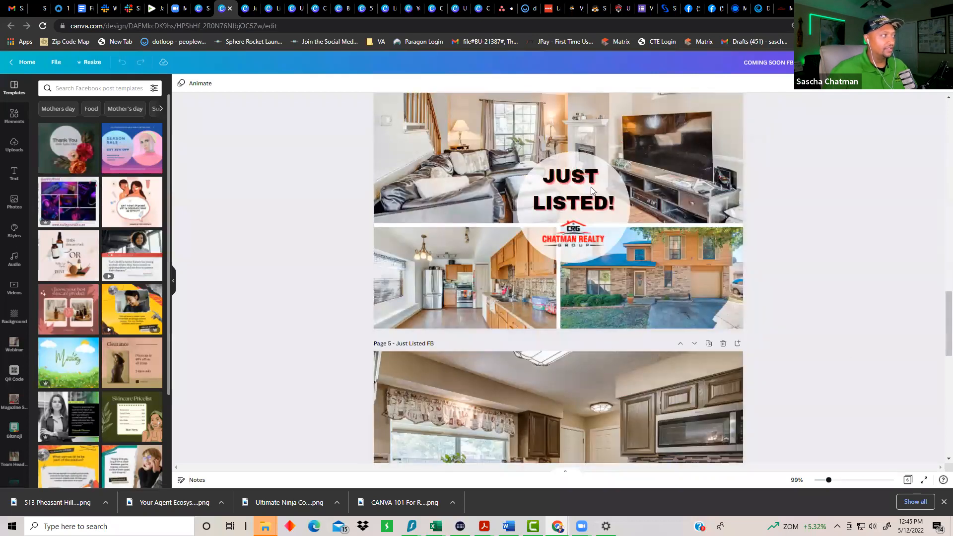
{"action": "scroll", "coordinate": [627, 265], "scroll_direction": "down", "scroll_amount": 2}
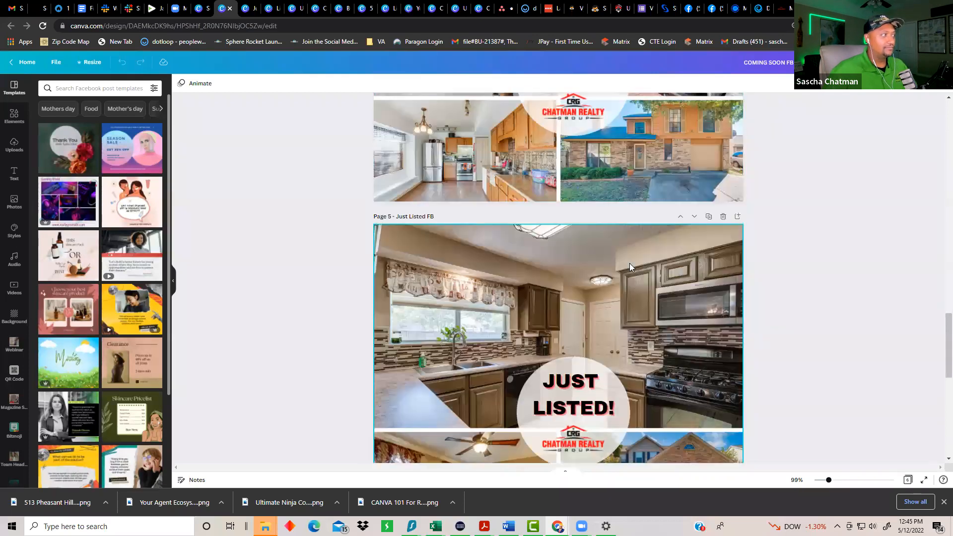
{"action": "scroll", "coordinate": [630, 265], "scroll_direction": "down", "scroll_amount": 7}
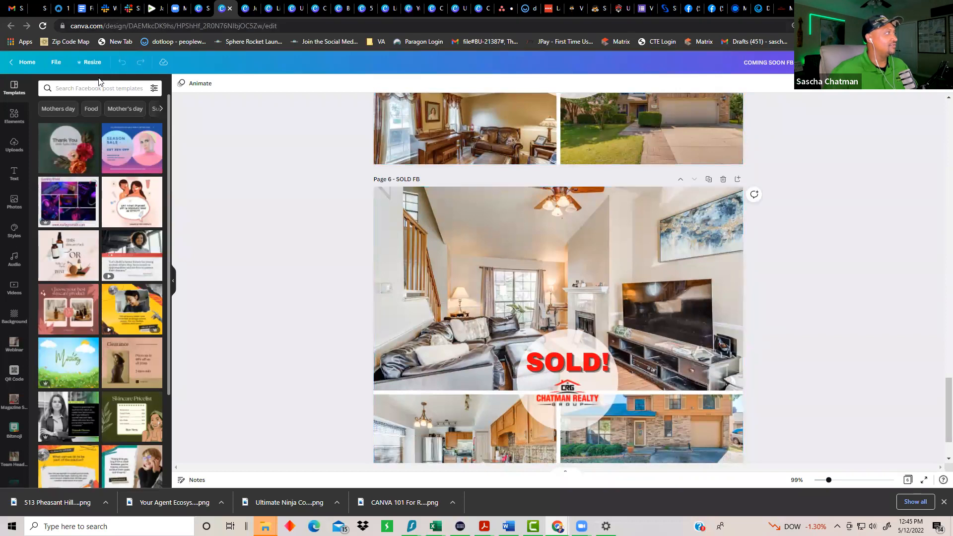
{"action": "left_click", "coordinate": [202, 8]}
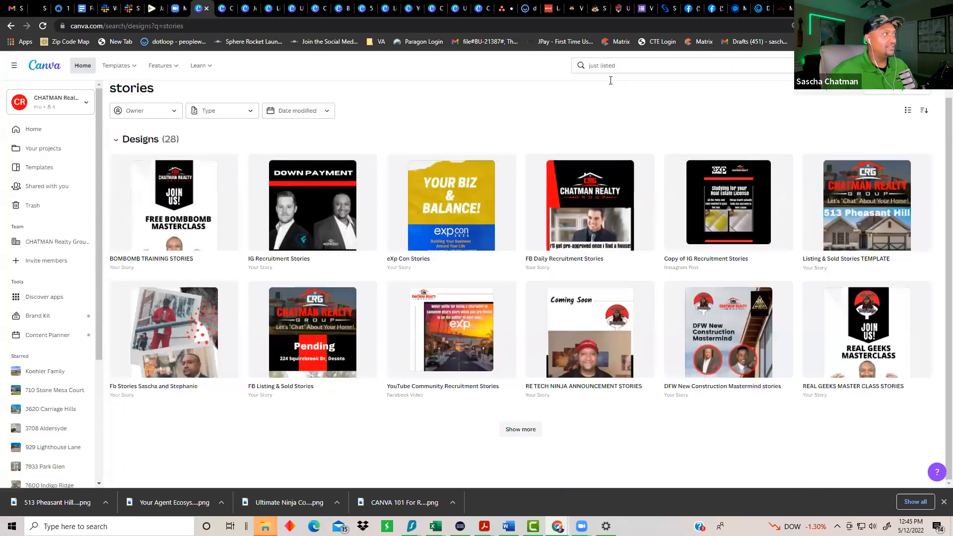
Step: Search your designs for 'post' and open the EDDM Postcards design
{"action": "left_click", "coordinate": [619, 65]}
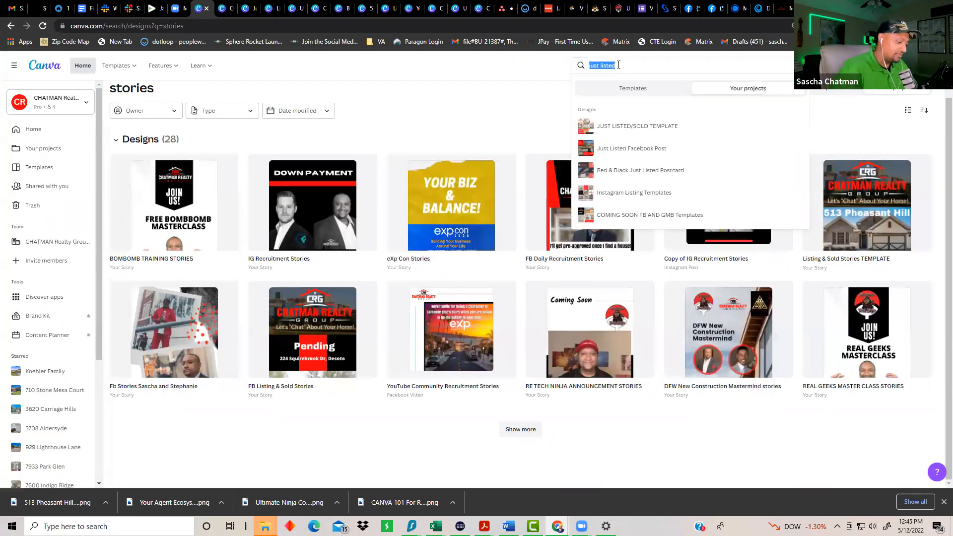
{"action": "type", "text": "post"}
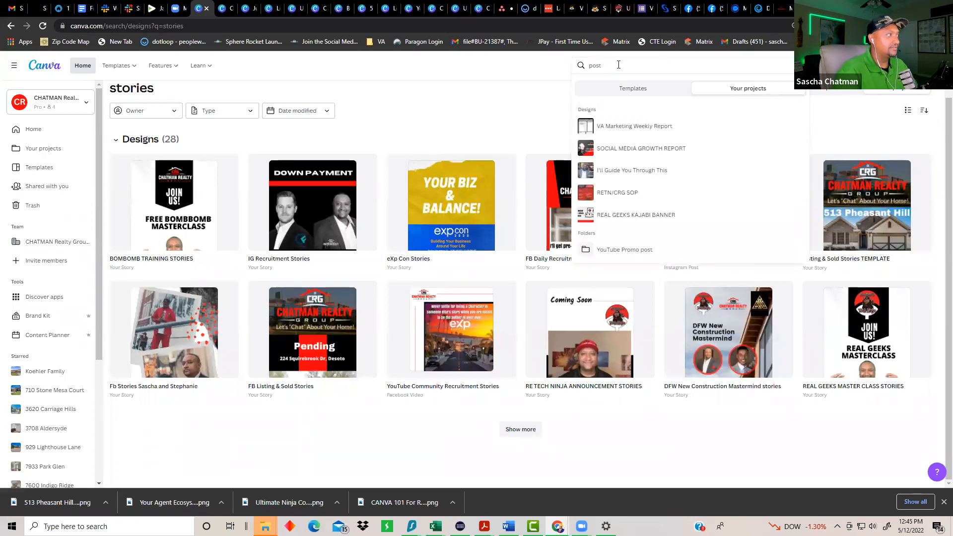
{"action": "type", "text": " c"}
{"action": "key", "text": "BackSpace"}
{"action": "key", "text": "BackSpace"}
{"action": "key", "text": "BackSpace"}
{"action": "key", "text": "BackSpace"}
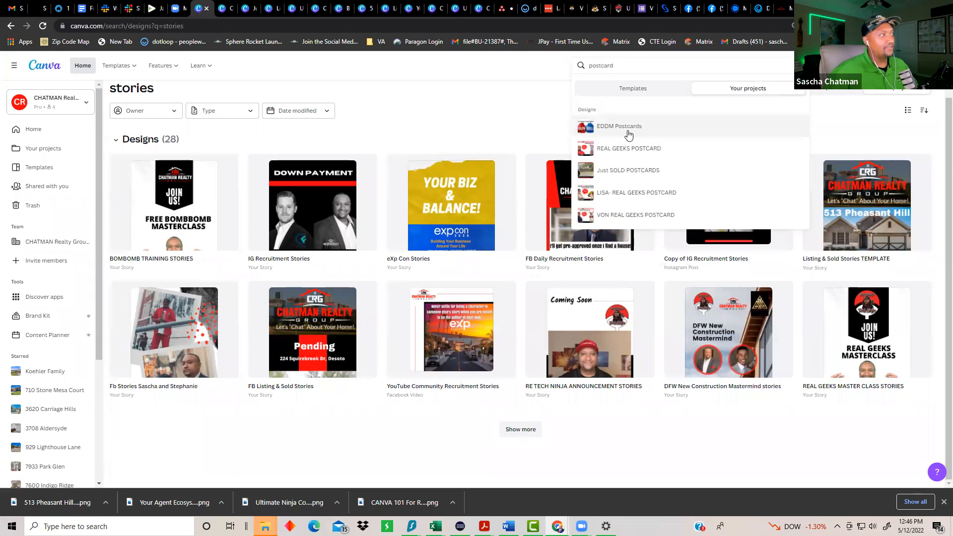
{"action": "left_click", "coordinate": [628, 130]}
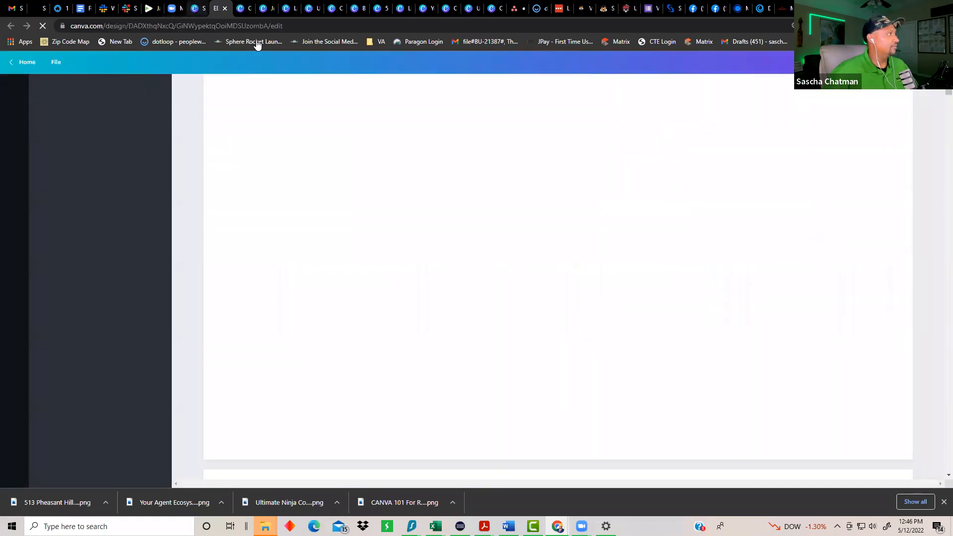
Step: Open REAL GEEKS POSTCARD from the results, then switch to the EDDM postcard tab
{"action": "left_click", "coordinate": [197, 8]}
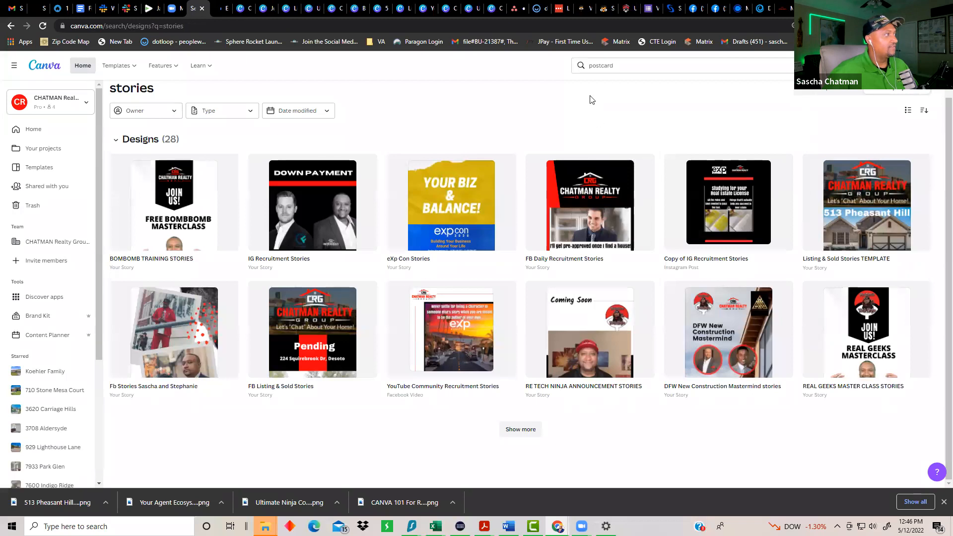
{"action": "left_click", "coordinate": [619, 70]}
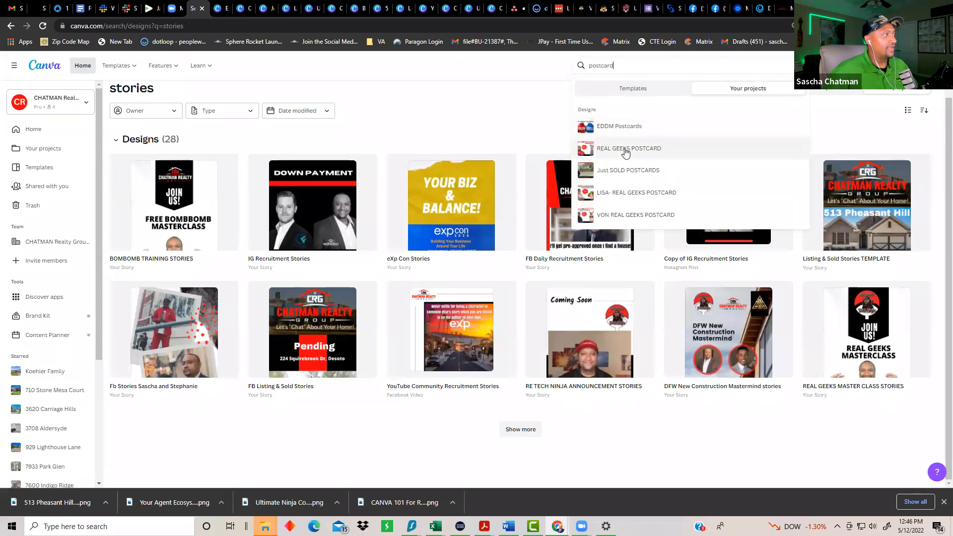
{"action": "left_click", "coordinate": [626, 150]}
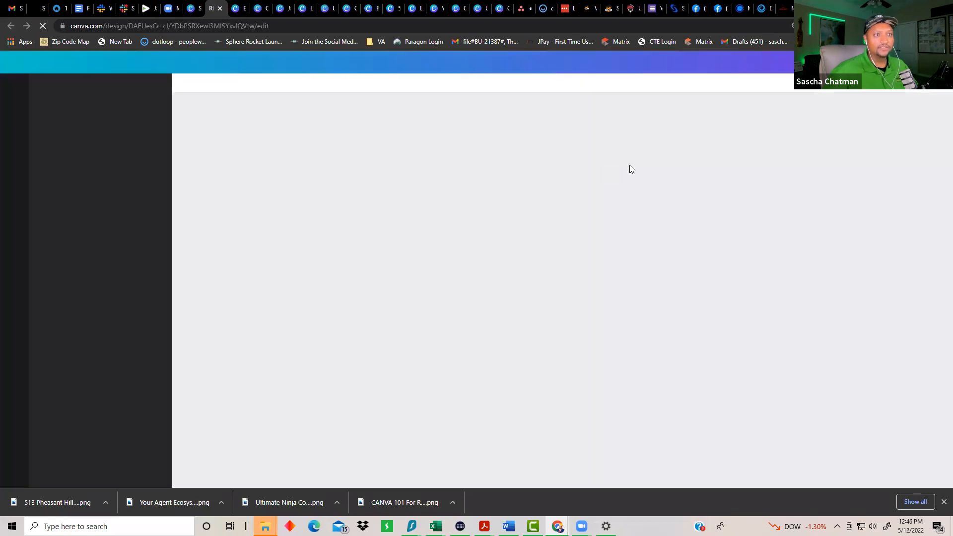
{"action": "left_click", "coordinate": [189, 9]}
{"action": "left_click", "coordinate": [213, 9]}
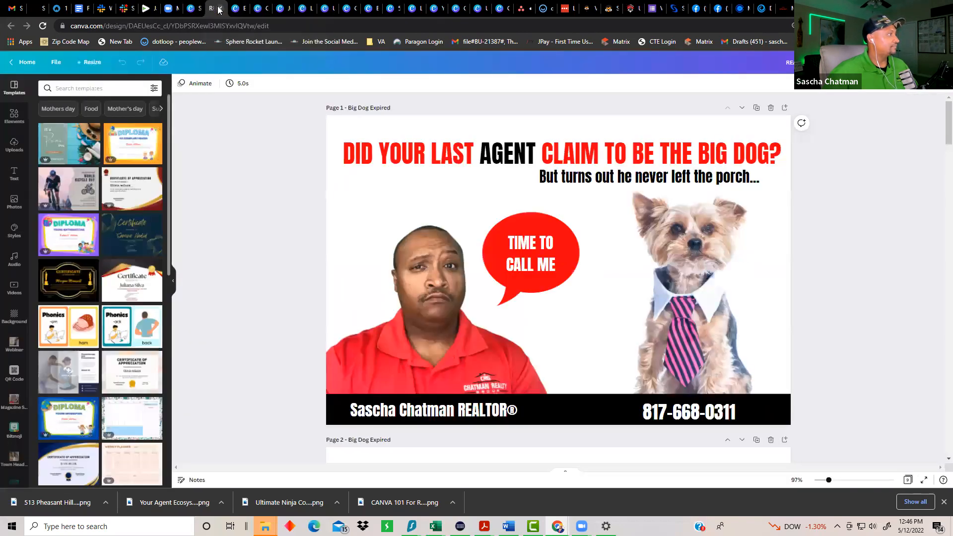
{"action": "left_click", "coordinate": [235, 9]}
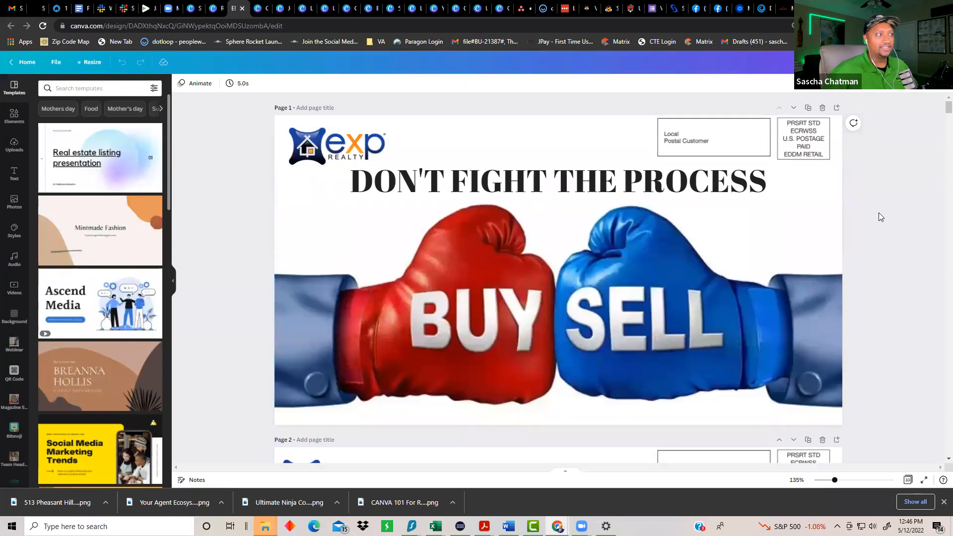
Step: Scroll through the pages of the EDDM postcard design
{"action": "scroll", "coordinate": [878, 213], "scroll_direction": "down", "scroll_amount": 5}
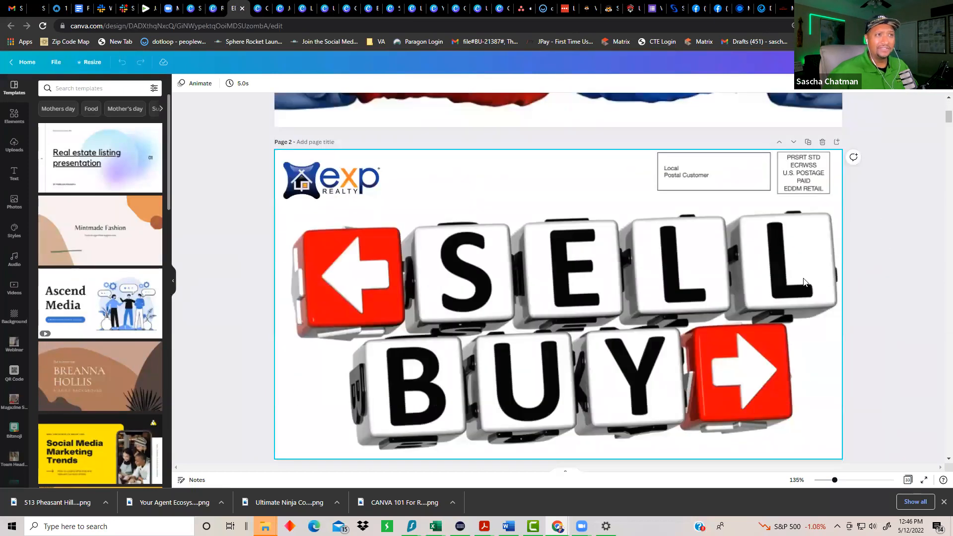
{"action": "scroll", "coordinate": [707, 272], "scroll_direction": "down", "scroll_amount": 4}
{"action": "scroll", "coordinate": [707, 272], "scroll_direction": "down", "scroll_amount": 20}
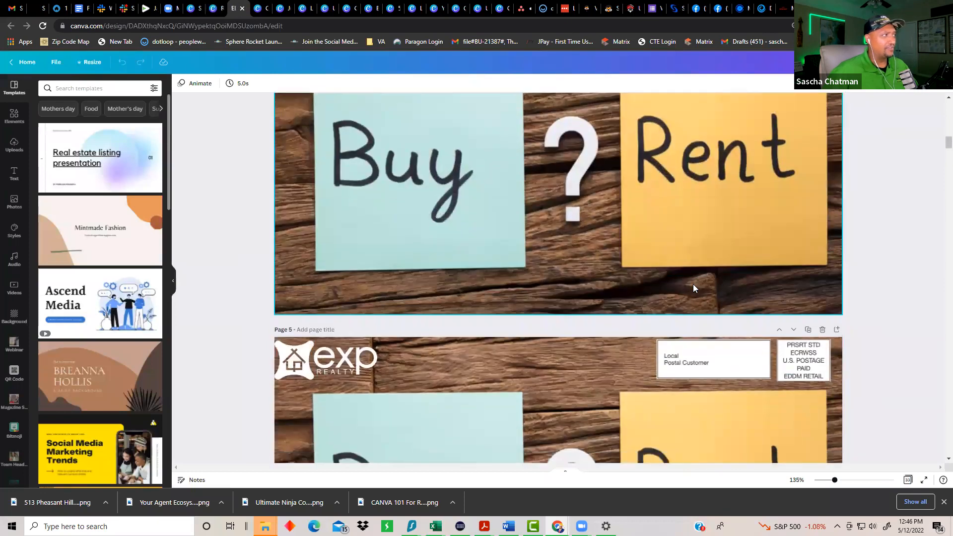
{"action": "scroll", "coordinate": [689, 284], "scroll_direction": "down", "scroll_amount": 9}
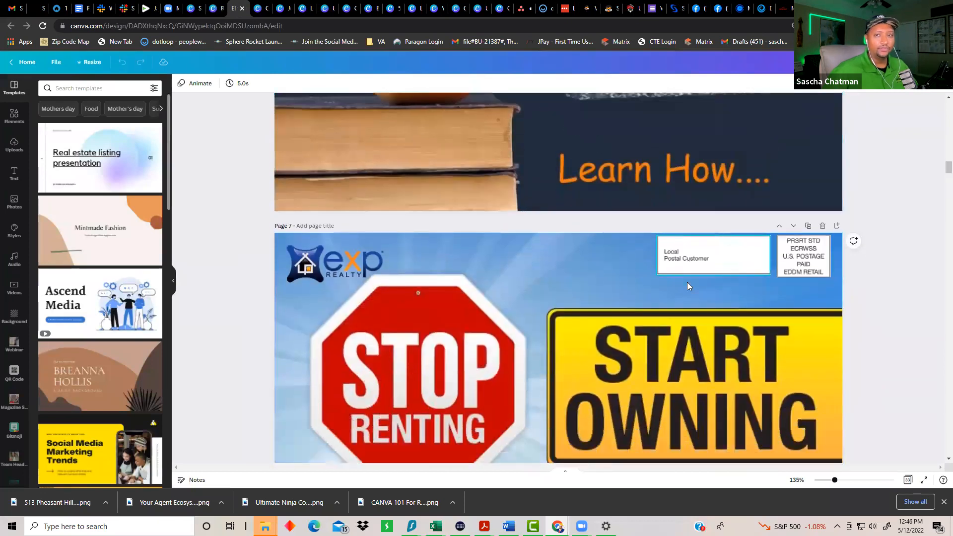
{"action": "scroll", "coordinate": [684, 289], "scroll_direction": "down", "scroll_amount": 15}
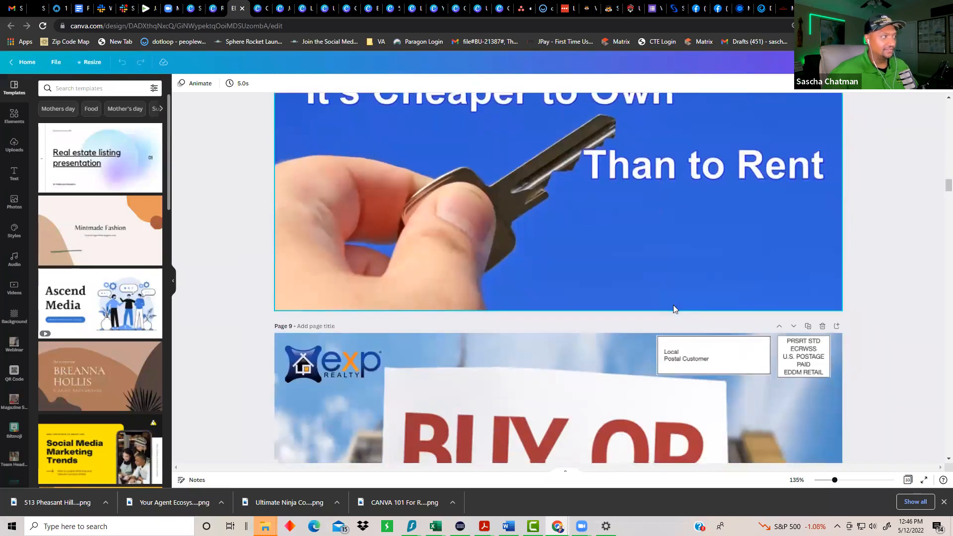
{"action": "scroll", "coordinate": [659, 293], "scroll_direction": "down", "scroll_amount": 15}
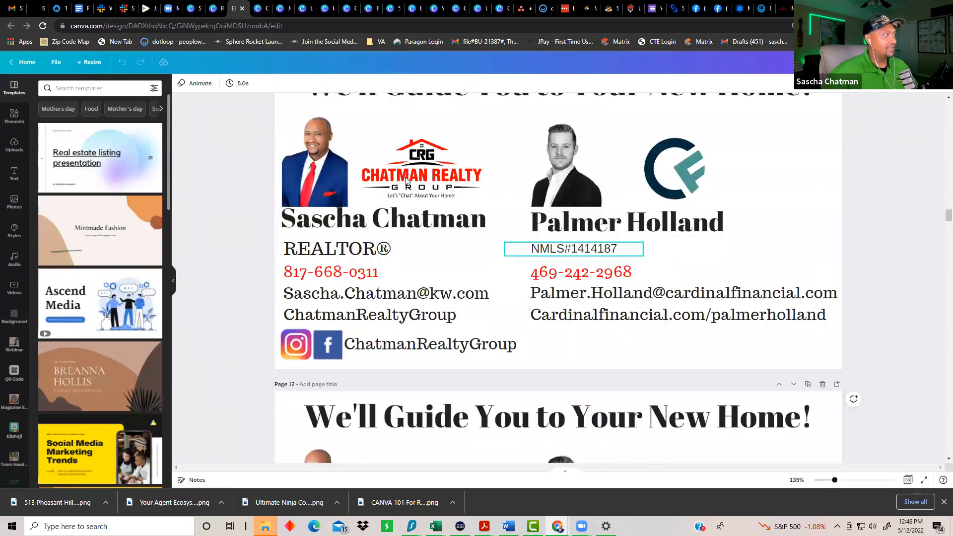
{"action": "scroll", "coordinate": [406, 176], "scroll_direction": "up", "scroll_amount": 2}
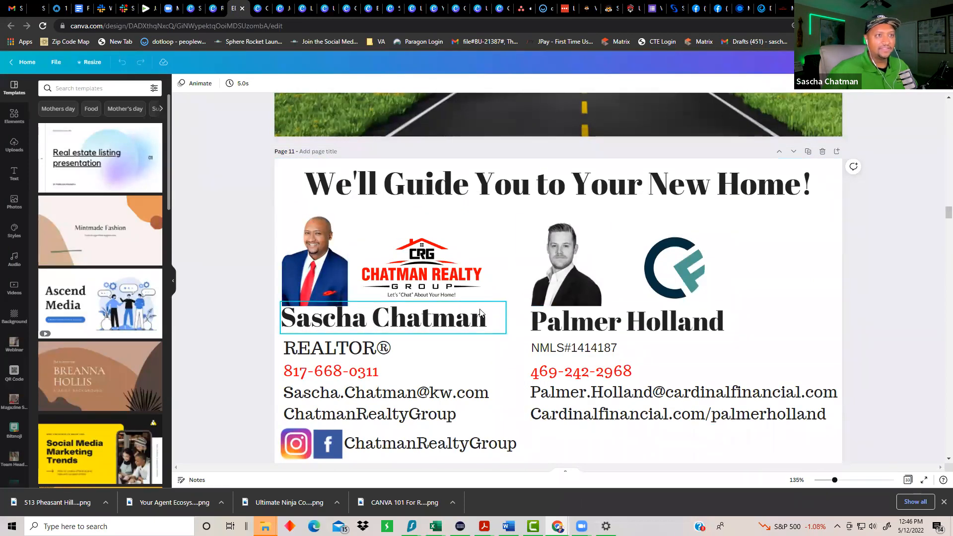
{"action": "scroll", "coordinate": [481, 310], "scroll_direction": "down", "scroll_amount": 6}
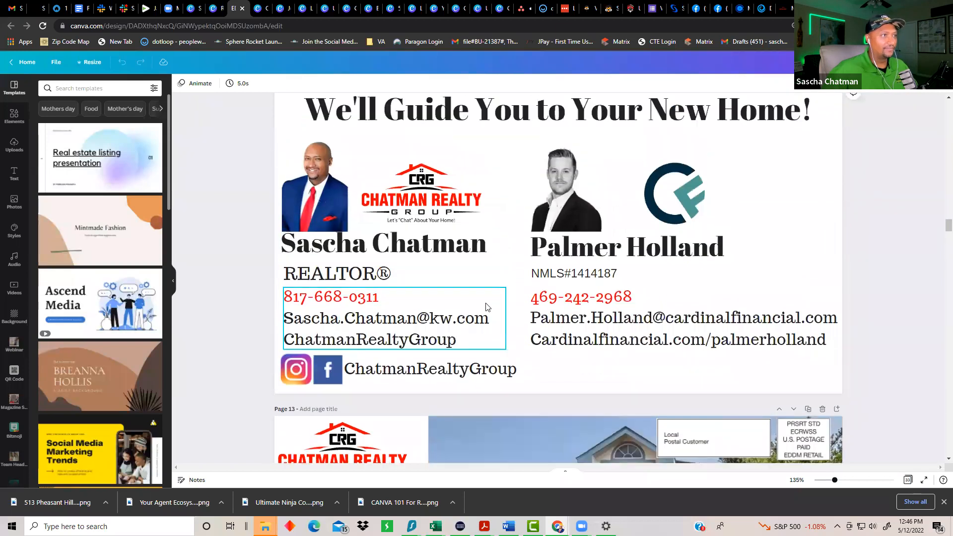
{"action": "scroll", "coordinate": [486, 307], "scroll_direction": "up", "scroll_amount": 2}
Step: Switch to the Big Dog Expired postcards, scroll down to Page 7, and nudge the QR code
{"action": "left_click", "coordinate": [259, 15]}
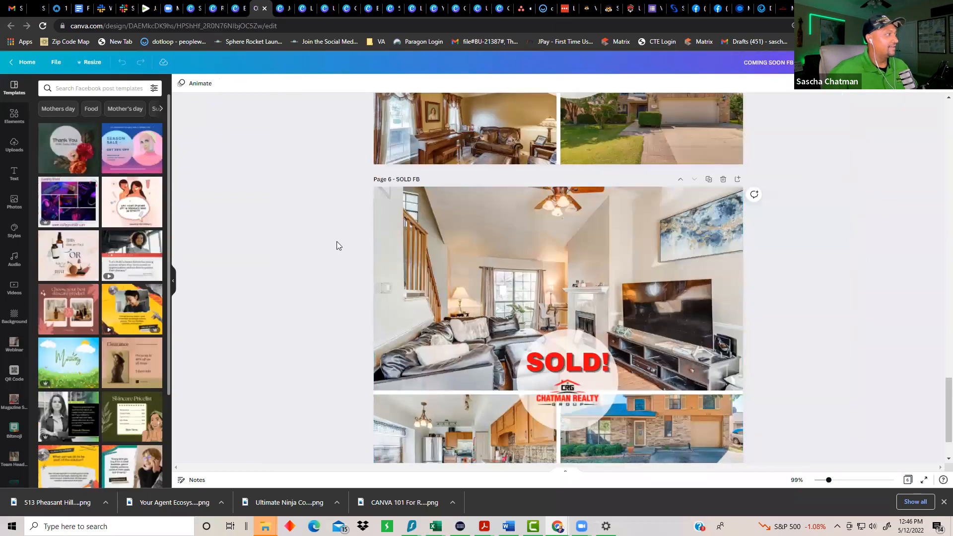
{"action": "left_click", "coordinate": [235, 16]}
{"action": "left_click", "coordinate": [218, 16]}
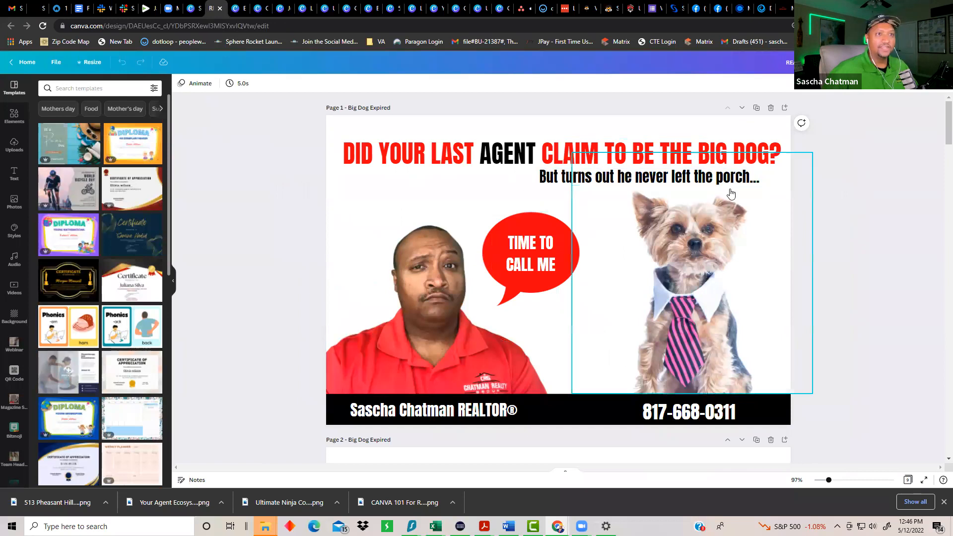
{"action": "scroll", "coordinate": [829, 259], "scroll_direction": "down", "scroll_amount": 1}
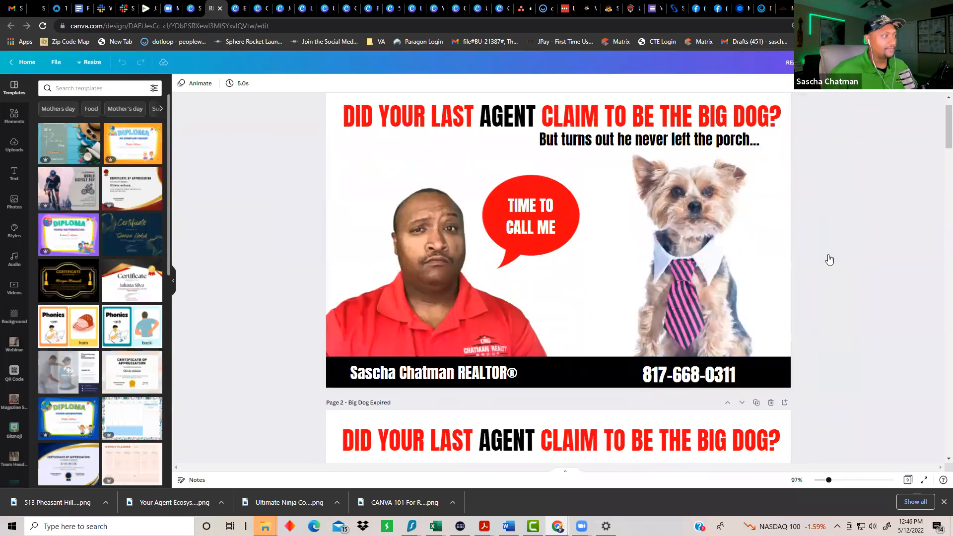
{"action": "scroll", "coordinate": [829, 259], "scroll_direction": "down", "scroll_amount": 6}
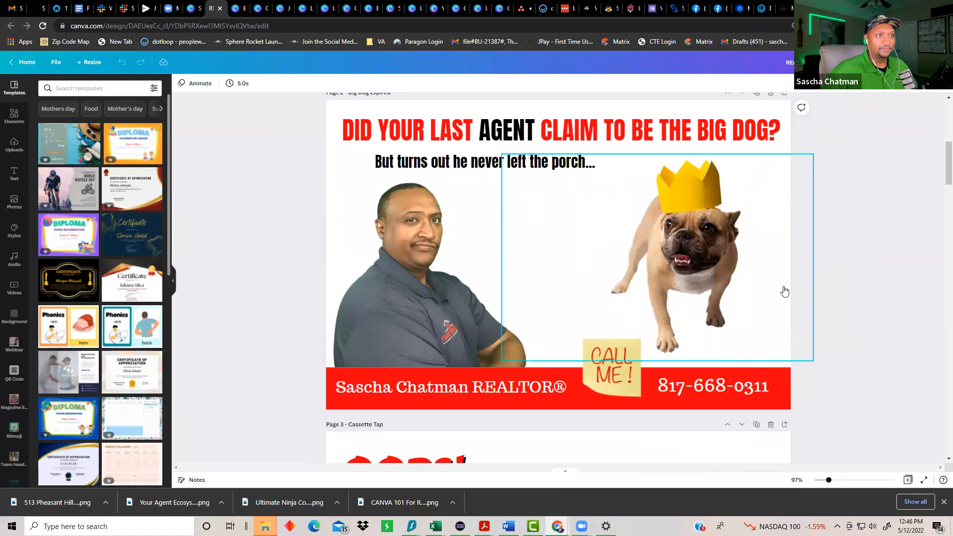
{"action": "scroll", "coordinate": [804, 263], "scroll_direction": "down", "scroll_amount": 7}
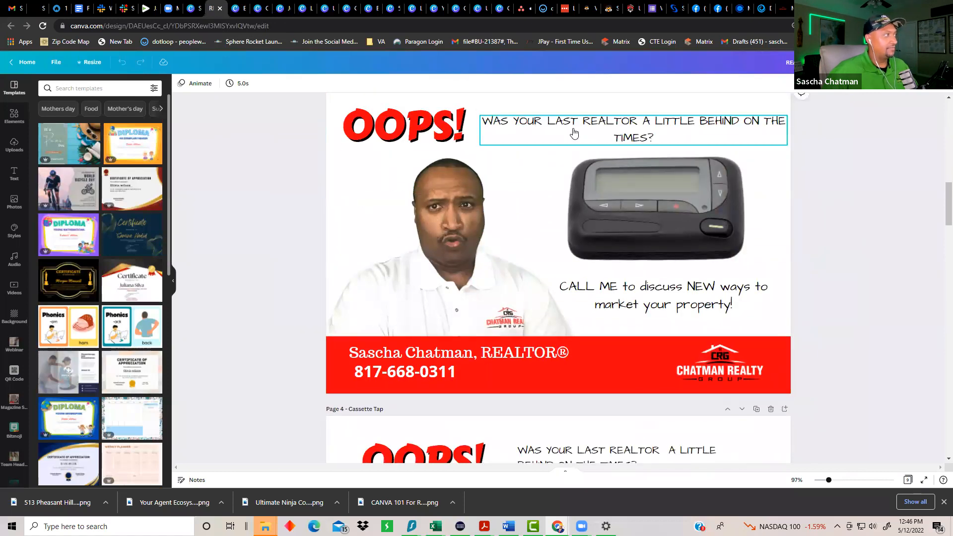
{"action": "scroll", "coordinate": [640, 234], "scroll_direction": "down", "scroll_amount": 8}
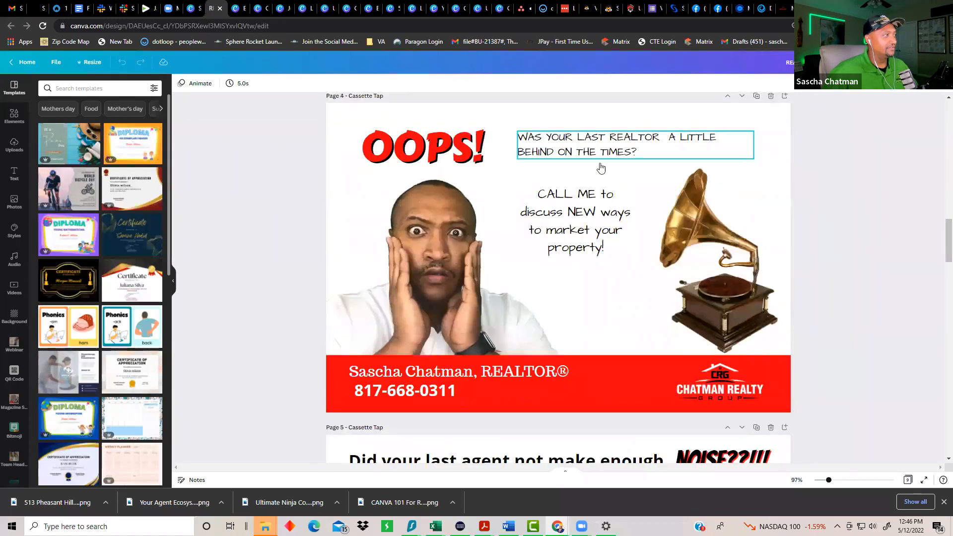
{"action": "scroll", "coordinate": [630, 194], "scroll_direction": "down", "scroll_amount": 2}
{"action": "scroll", "coordinate": [801, 273], "scroll_direction": "down", "scroll_amount": 3}
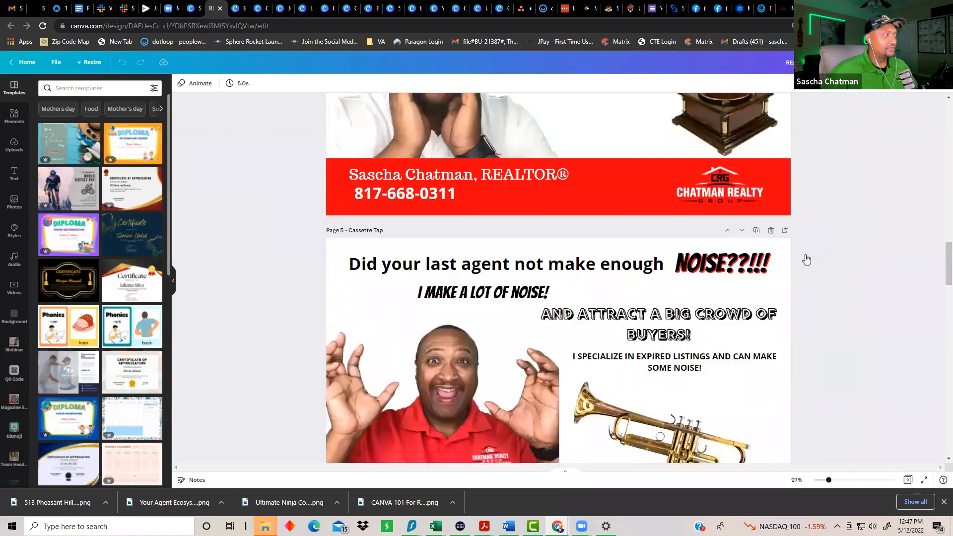
{"action": "scroll", "coordinate": [807, 260], "scroll_direction": "down", "scroll_amount": 3}
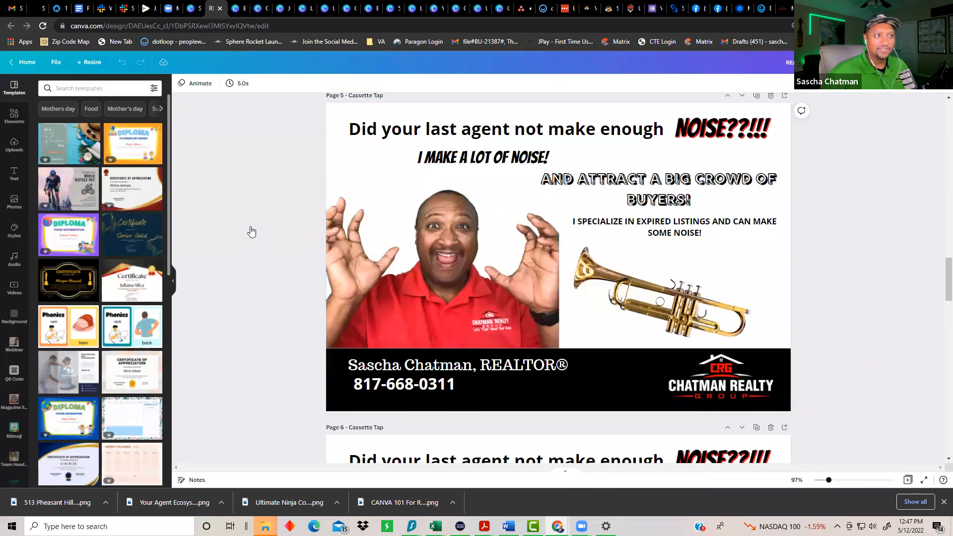
{"action": "scroll", "coordinate": [268, 229], "scroll_direction": "down", "scroll_amount": 2}
{"action": "scroll", "coordinate": [495, 180], "scroll_direction": "down", "scroll_amount": 6}
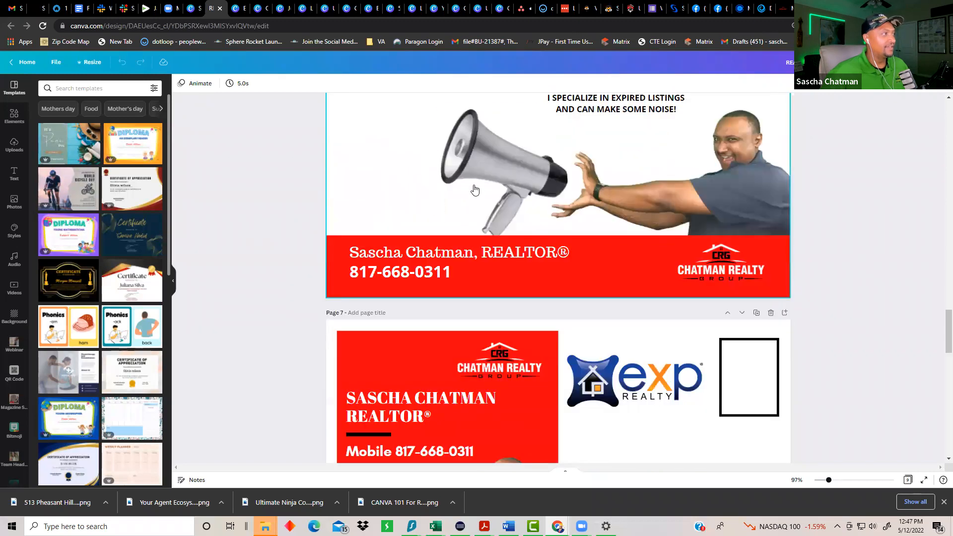
{"action": "scroll", "coordinate": [495, 180], "scroll_direction": "down", "scroll_amount": 4}
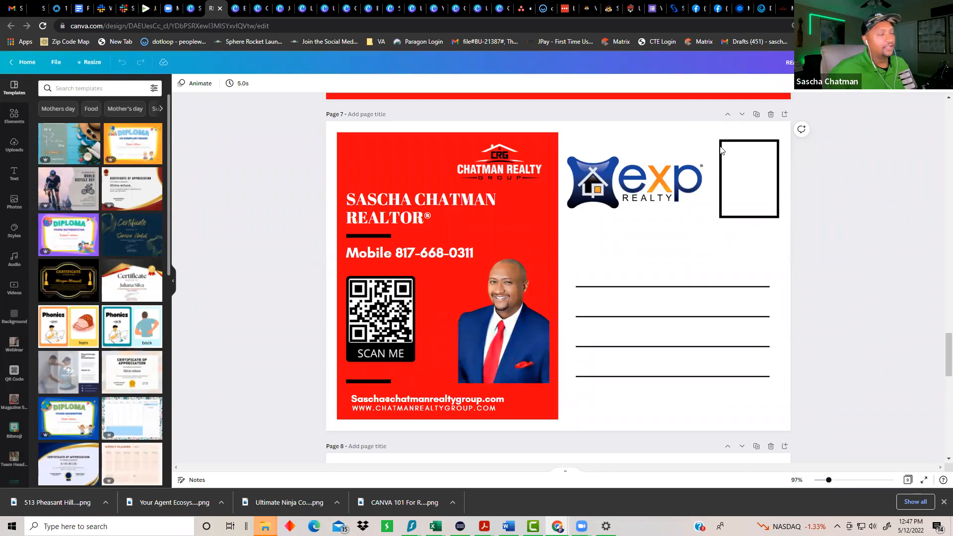
{"action": "mouse_move", "coordinate": [373, 304]}
{"action": "left_mouse_down"}
{"action": "mouse_move", "coordinate": [416, 287]}
{"action": "mouse_move", "coordinate": [372, 300]}
{"action": "left_mouse_up"}
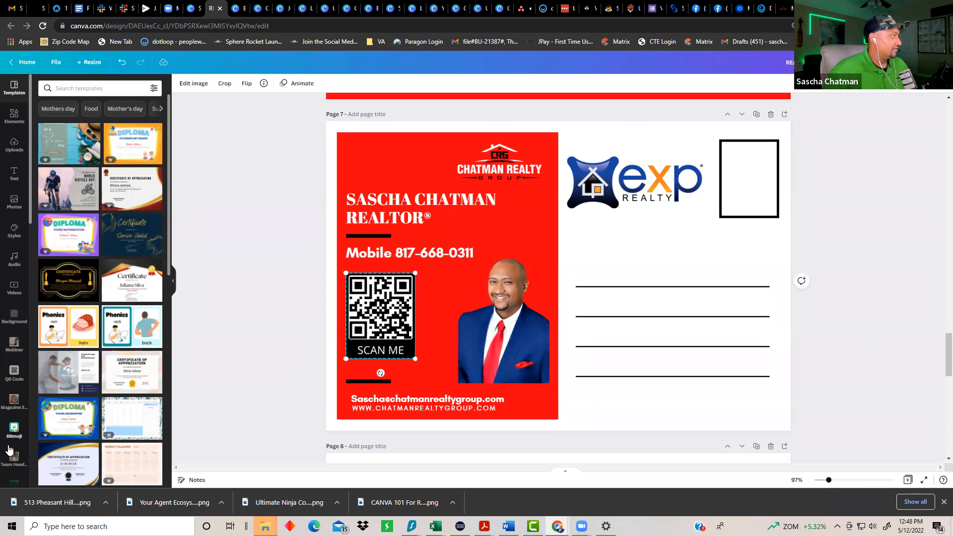
Step: Paste the agent's chatmanrealtygroup.com about-page URL into the QR Code app's URL field
{"action": "left_click", "coordinate": [27, 372]}
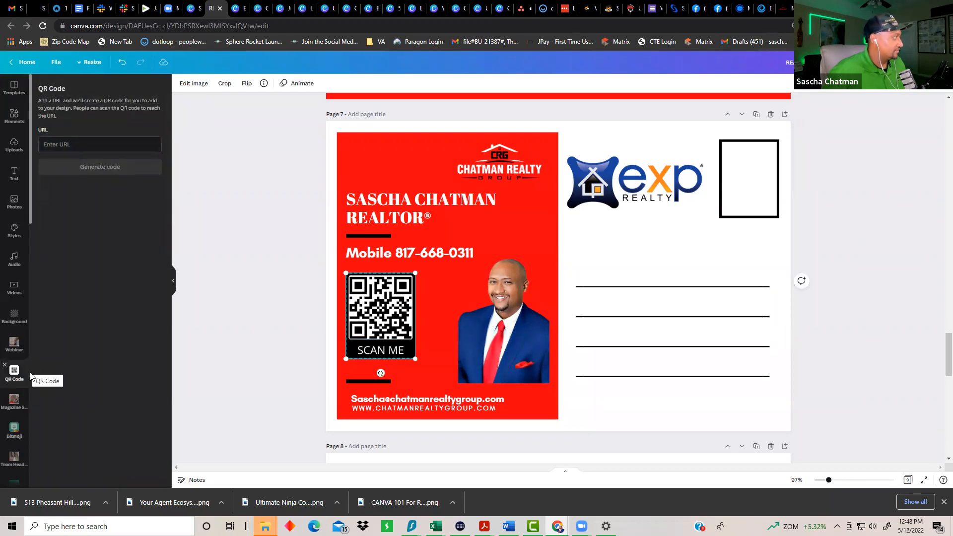
{"action": "left_click", "coordinate": [96, 144]}
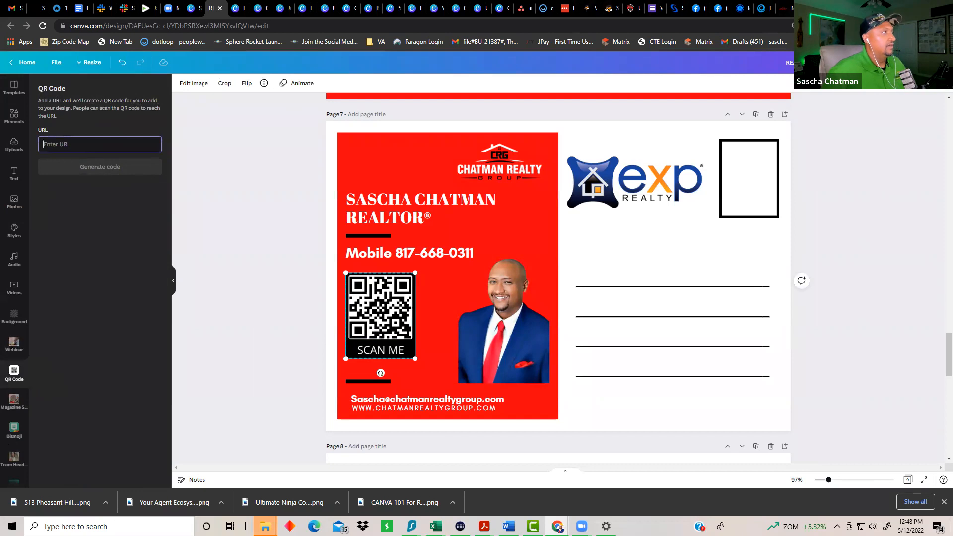
{"action": "left_click", "coordinate": [808, 9]}
{"action": "right_click", "coordinate": [184, 23]}
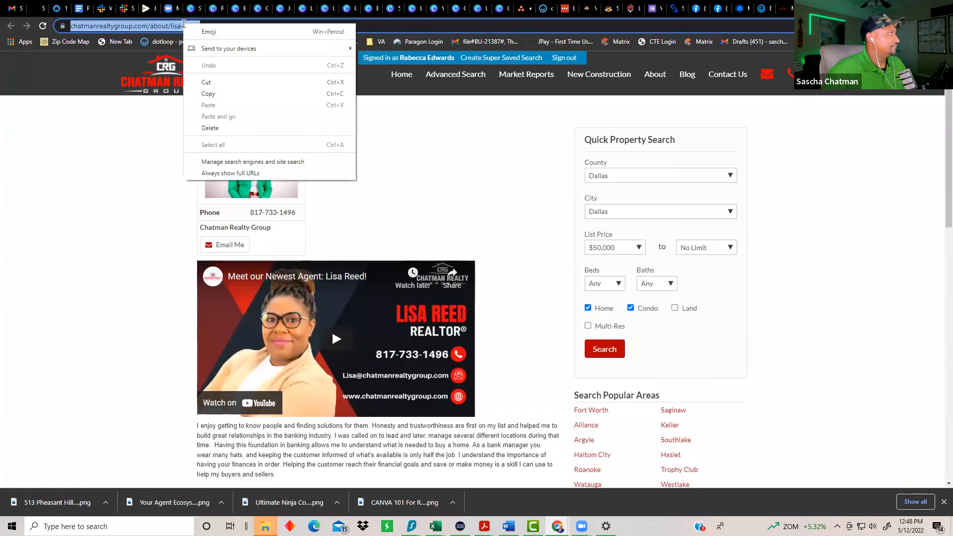
{"action": "left_click", "coordinate": [219, 94]}
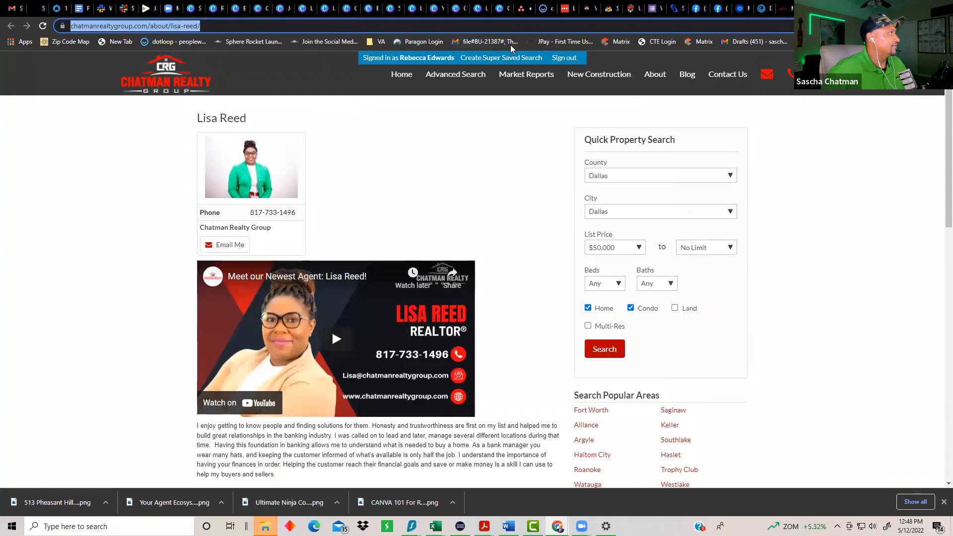
{"action": "left_click", "coordinate": [194, 9]}
{"action": "left_click", "coordinate": [224, 10]}
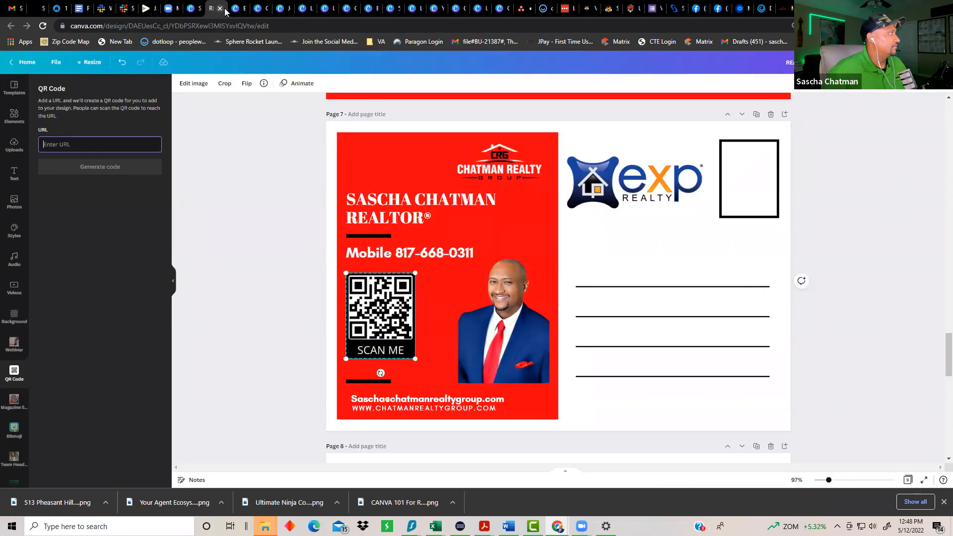
{"action": "key", "text": "ctrl+v"}
Step: Generate the QR code and resize it to fit above SCAN ME
{"action": "left_click", "coordinate": [100, 166]}
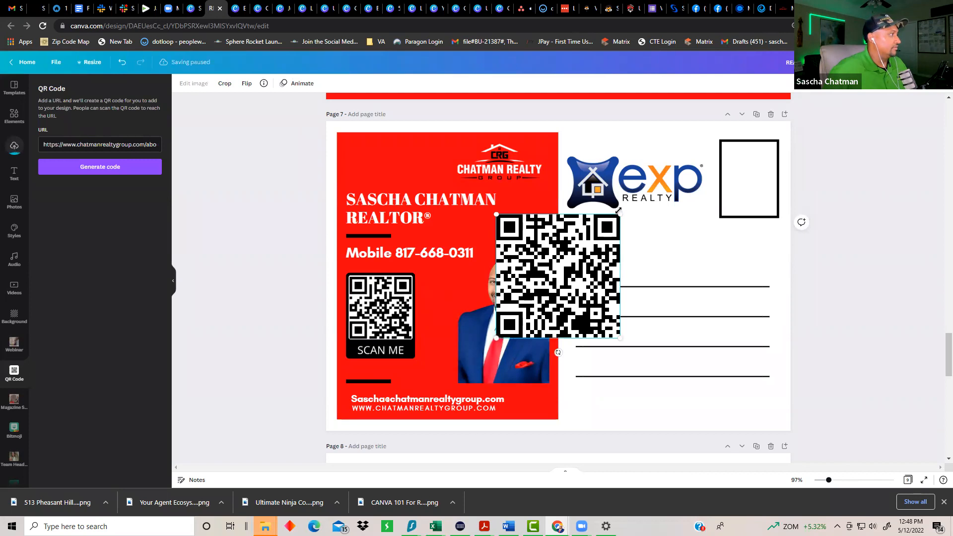
{"action": "left_click_drag", "start_coordinate": [618, 210], "coordinate": [384, 296]}
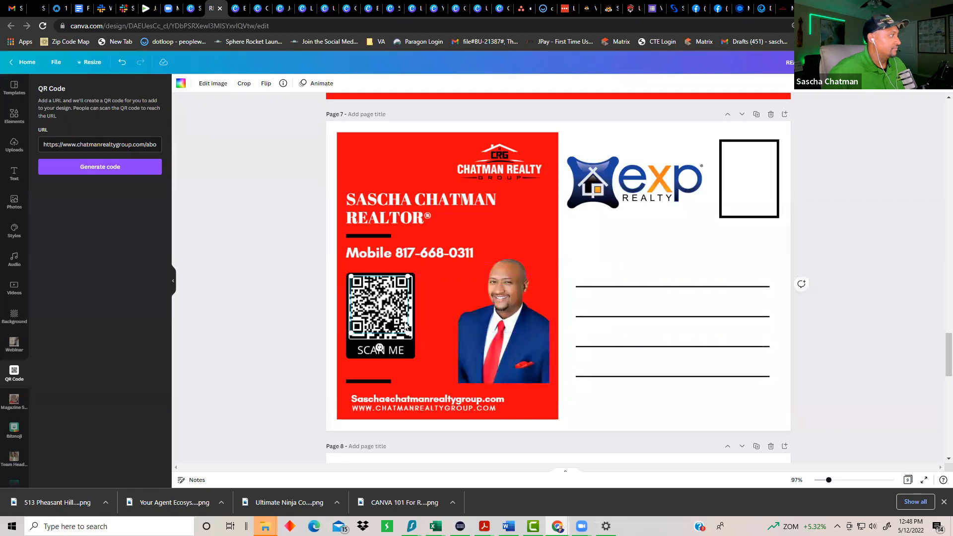
{"action": "left_click_drag", "start_coordinate": [407, 330], "coordinate": [412, 338]}
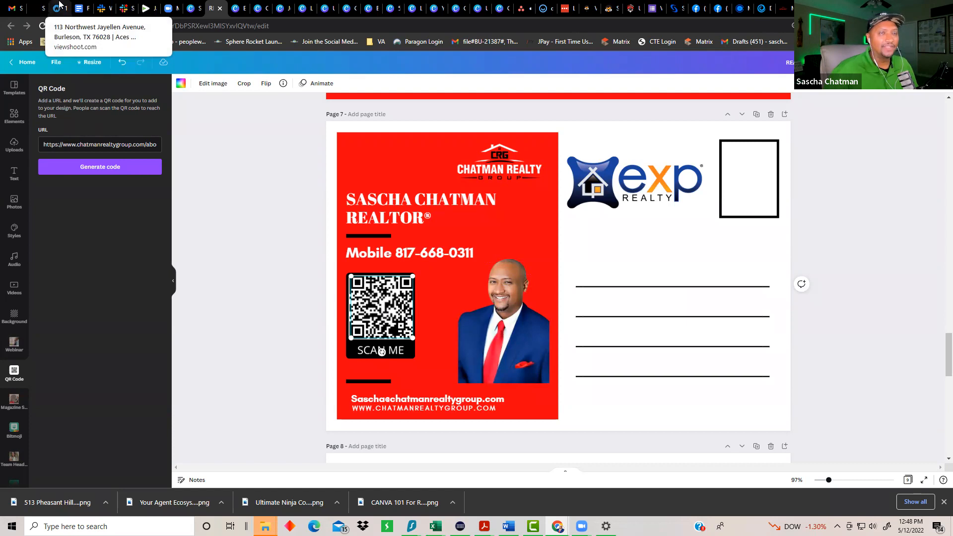
Step: Search your designs for 'listin' and open the Listing Presentation
{"action": "left_click", "coordinate": [190, 7]}
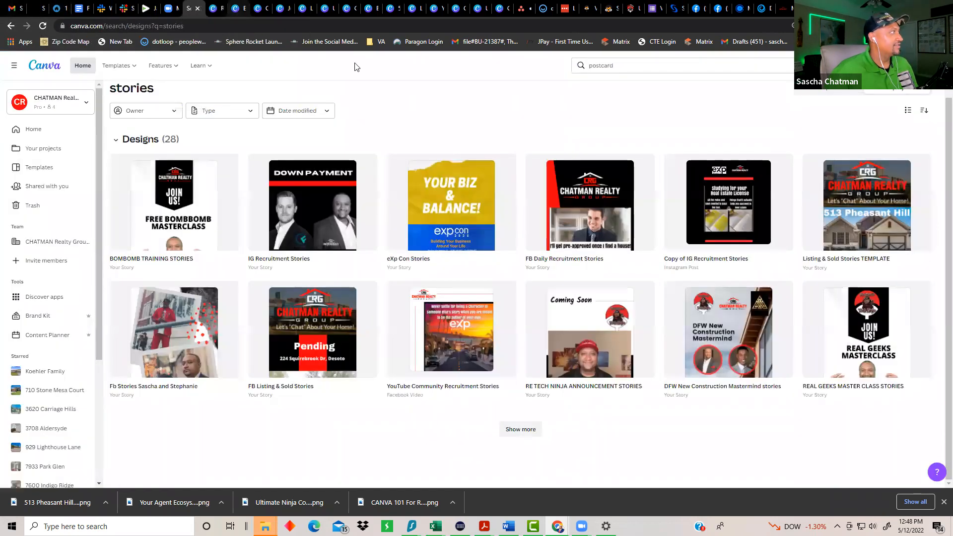
{"action": "left_click", "coordinate": [628, 66]}
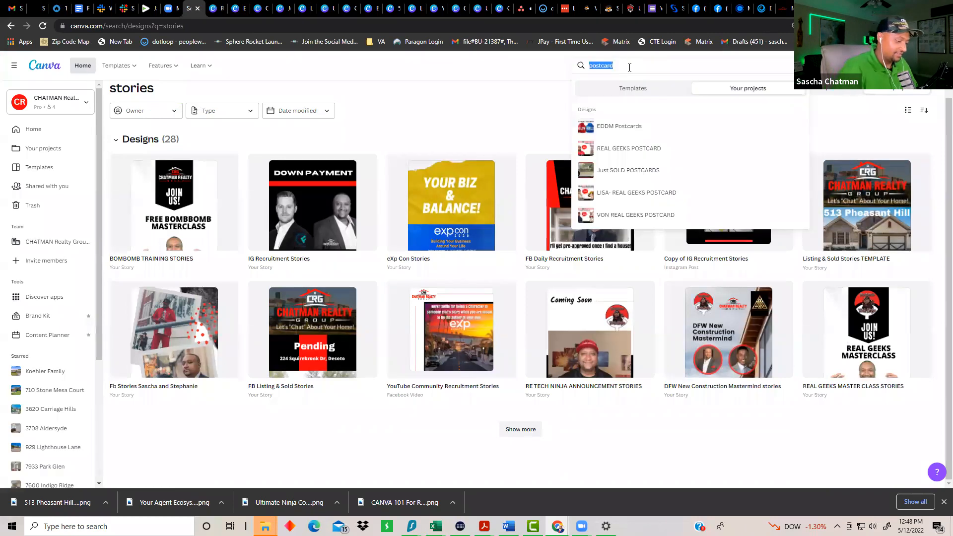
{"action": "type", "text": "listing"}
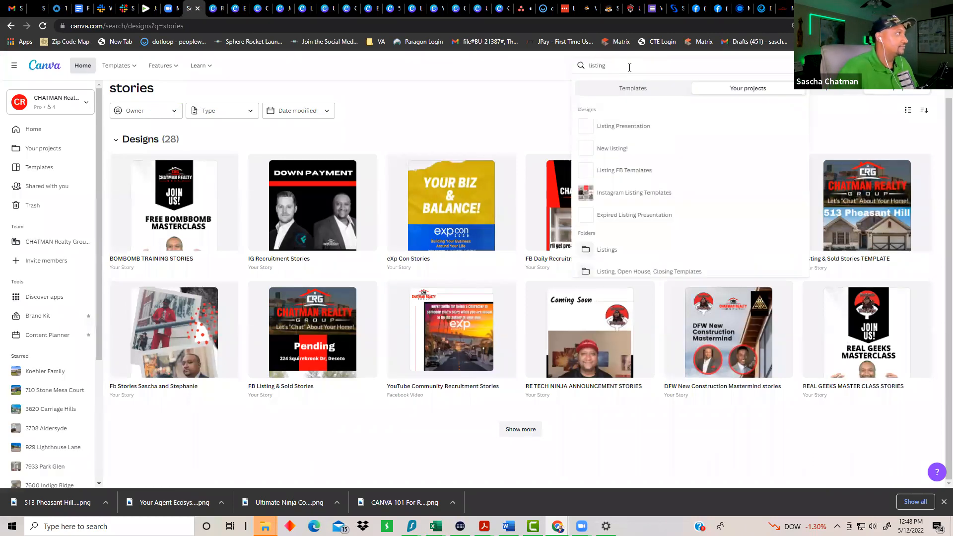
{"action": "left_click", "coordinate": [643, 130]}
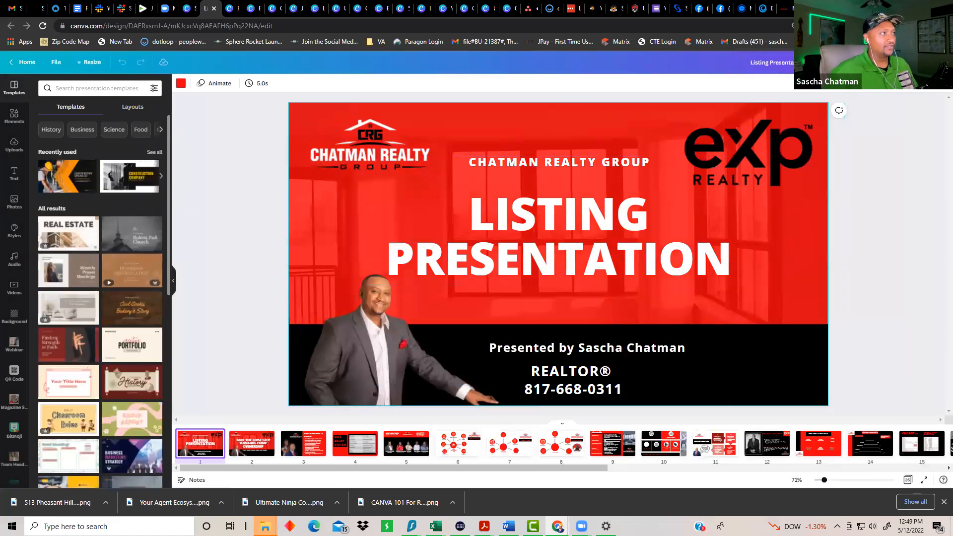
Step: Choose the Present and record presentation type and go to the recording studio
{"action": "left_click", "coordinate": [880, 62]}
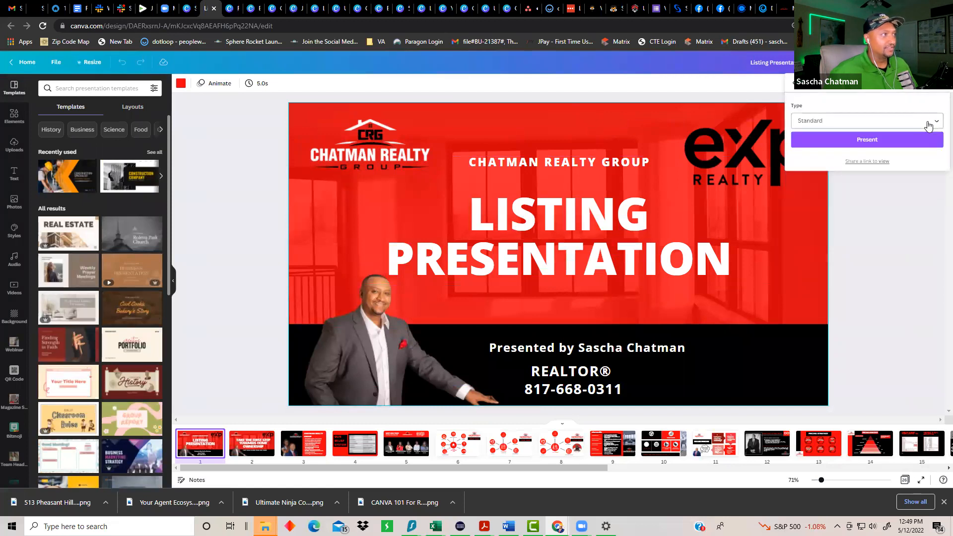
{"action": "left_click", "coordinate": [924, 121]}
{"action": "scroll", "coordinate": [841, 189], "scroll_direction": "down", "scroll_amount": 1}
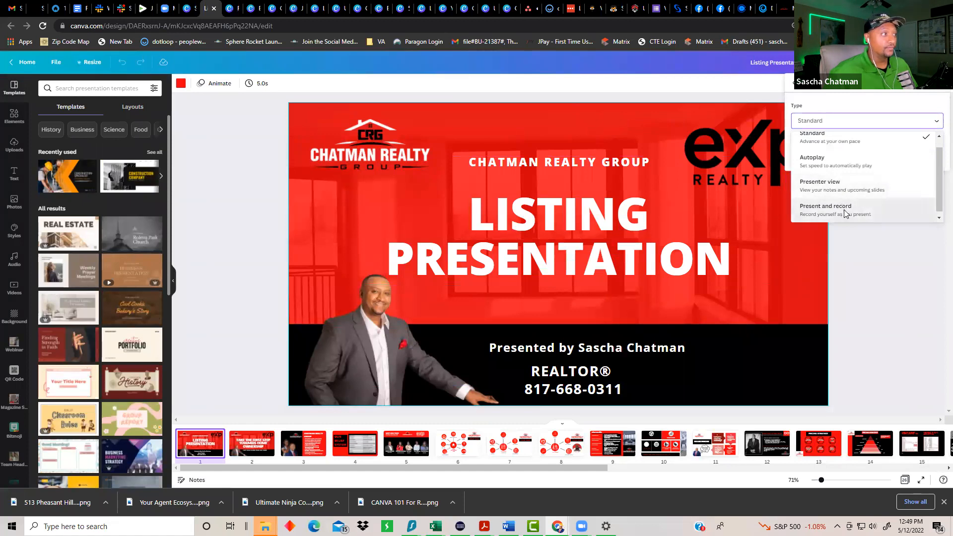
{"action": "left_click", "coordinate": [843, 207]}
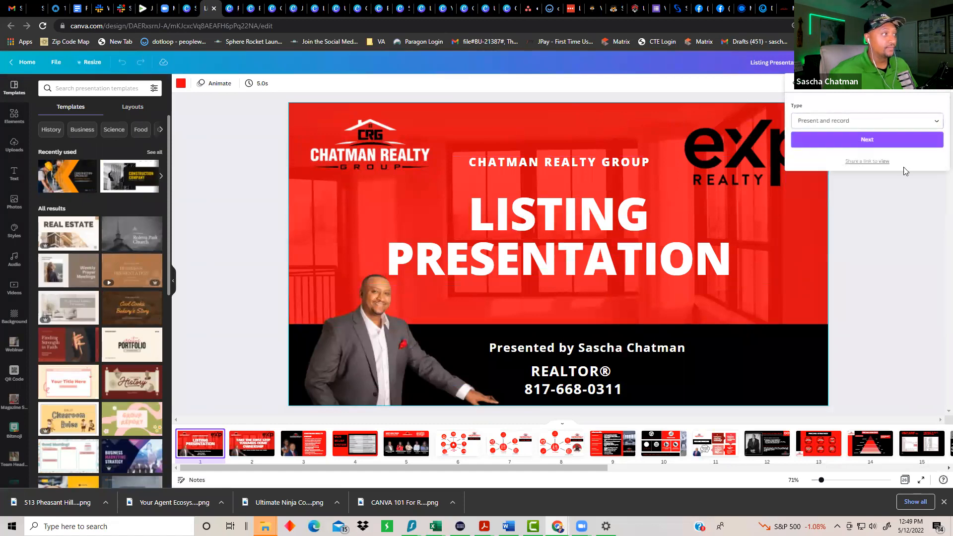
{"action": "left_click", "coordinate": [865, 140]}
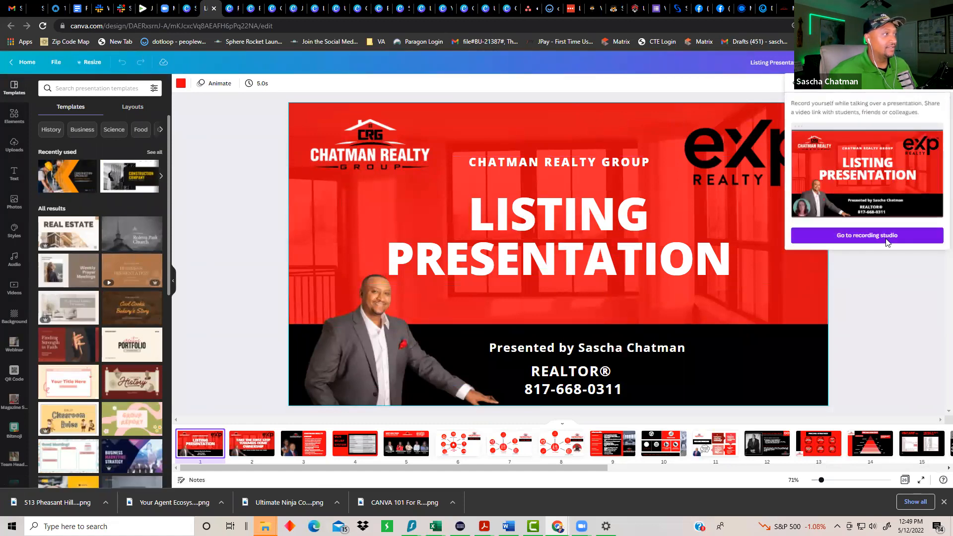
{"action": "left_click", "coordinate": [883, 241]}
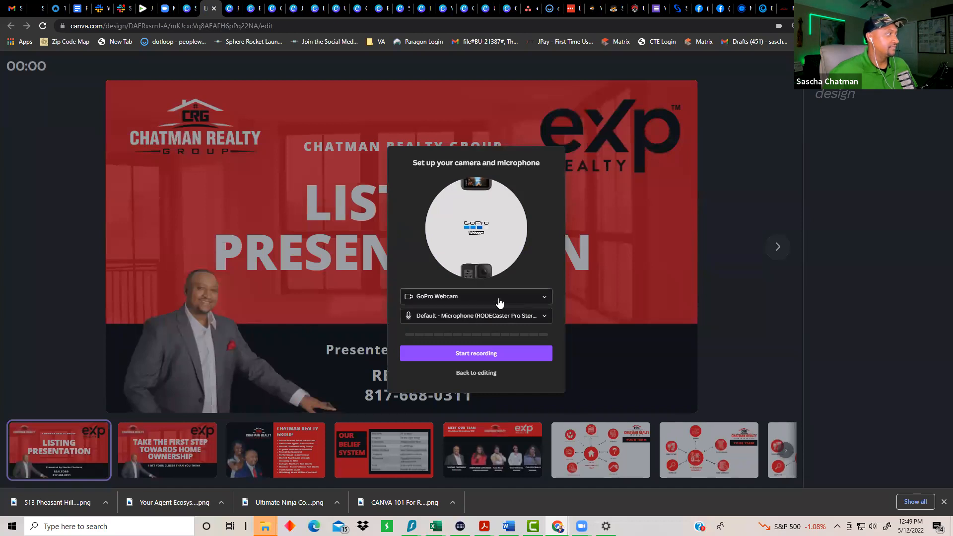
Step: Record with the HD Pro Webcam C920, advancing three slides and returning to slide 1
{"action": "left_click", "coordinate": [498, 300]}
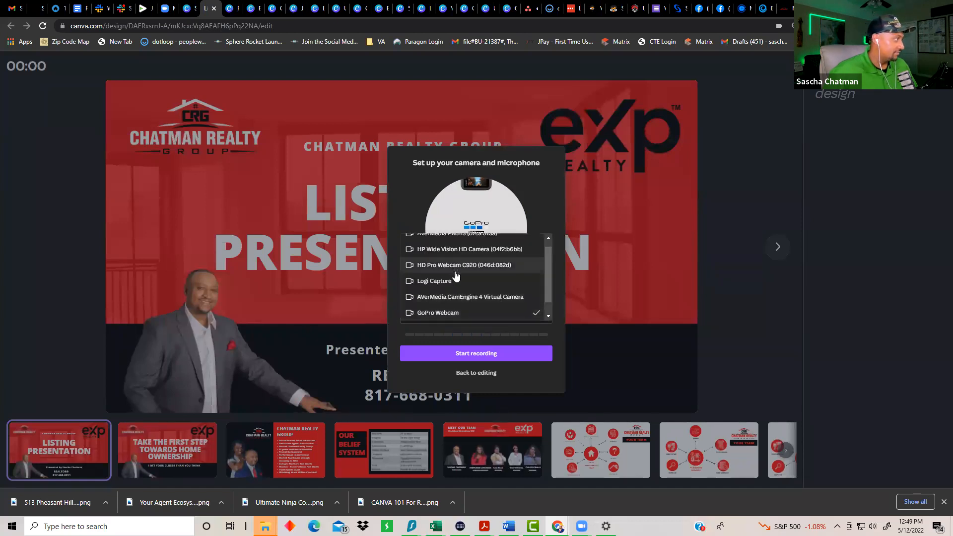
{"action": "left_click", "coordinate": [455, 272]}
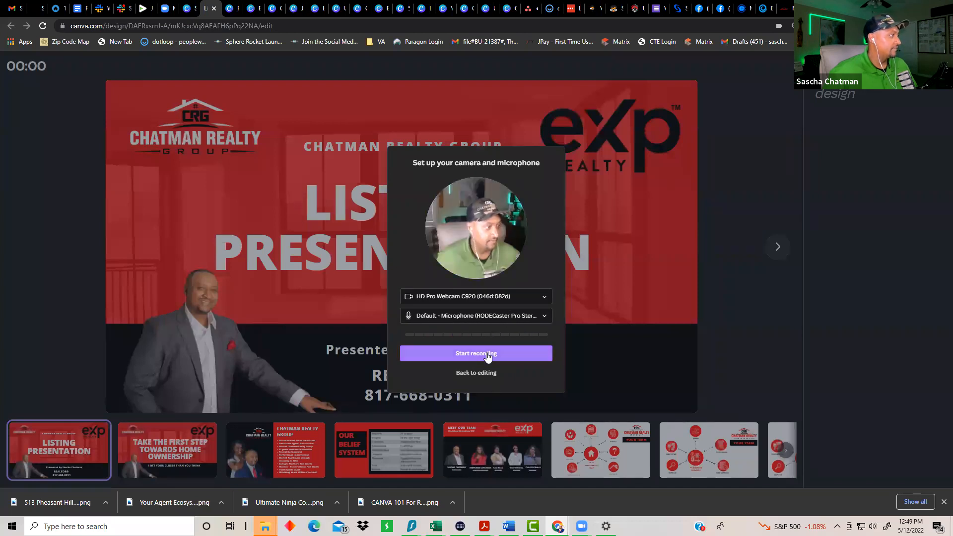
{"action": "left_click", "coordinate": [505, 347]}
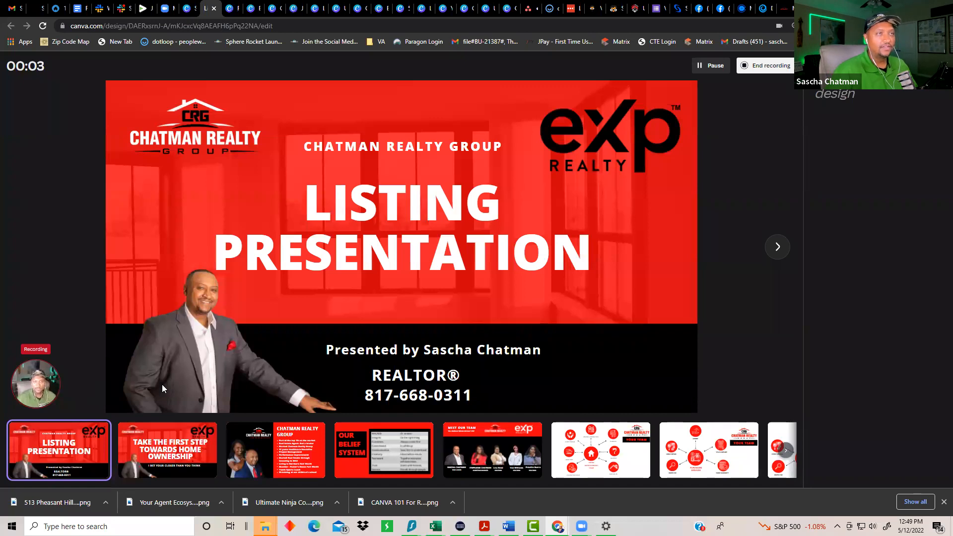
{"action": "key", "text": "Right"}
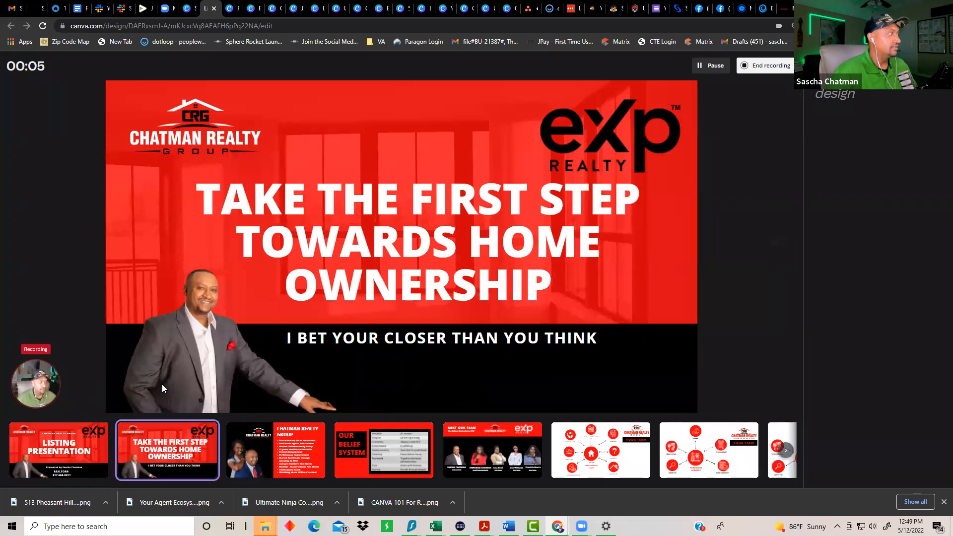
{"action": "key", "text": "Right"}
{"action": "key", "text": "Right"}
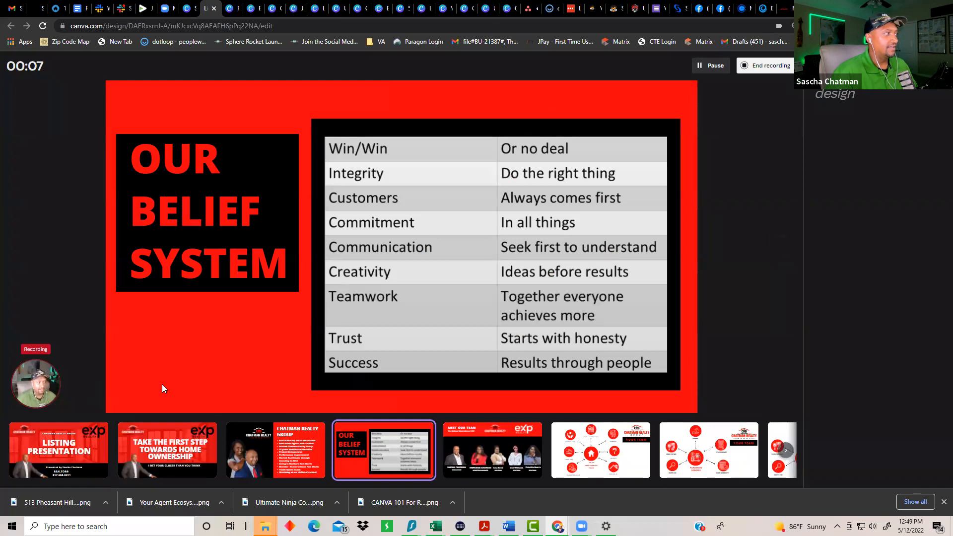
{"action": "key", "text": "Right"}
{"action": "key", "text": "Right"}
{"action": "key", "text": "Left"}
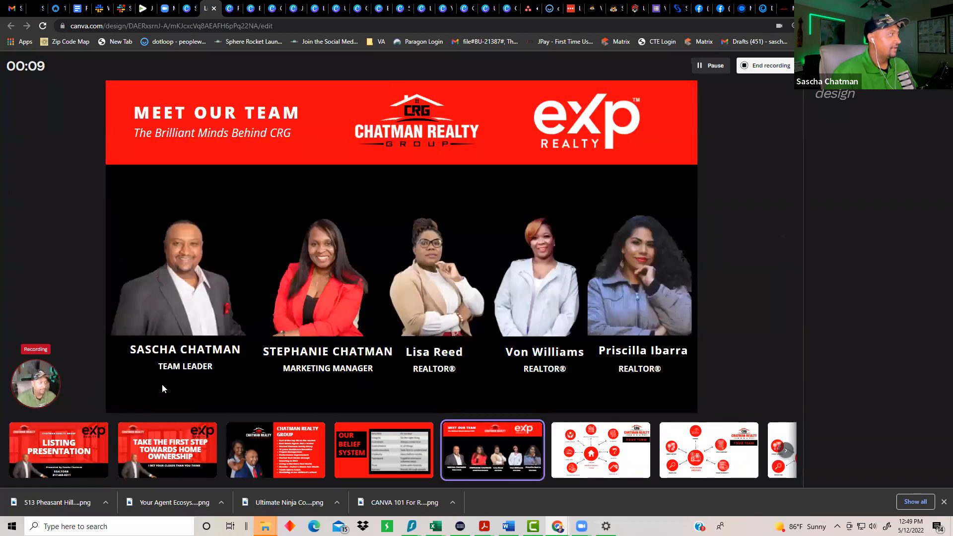
{"action": "key", "text": "Home"}
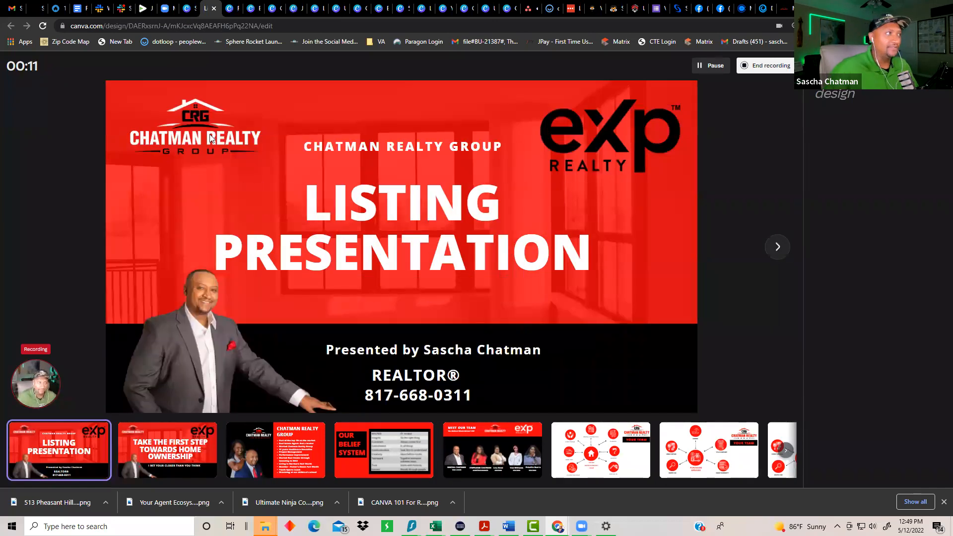
{"action": "left_click", "coordinate": [760, 68]}
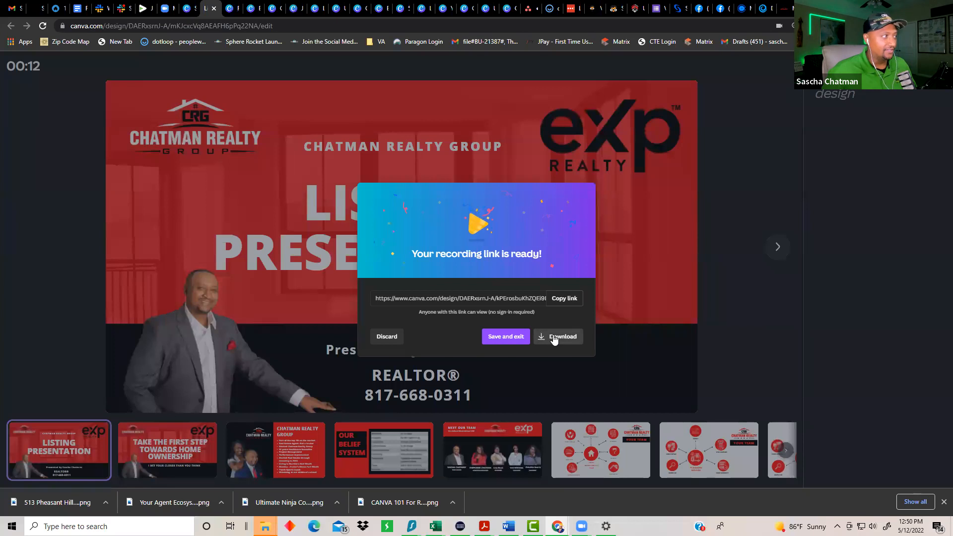
Step: Copy the recording's share link, then save and exit back to the editor
{"action": "left_click", "coordinate": [564, 298]}
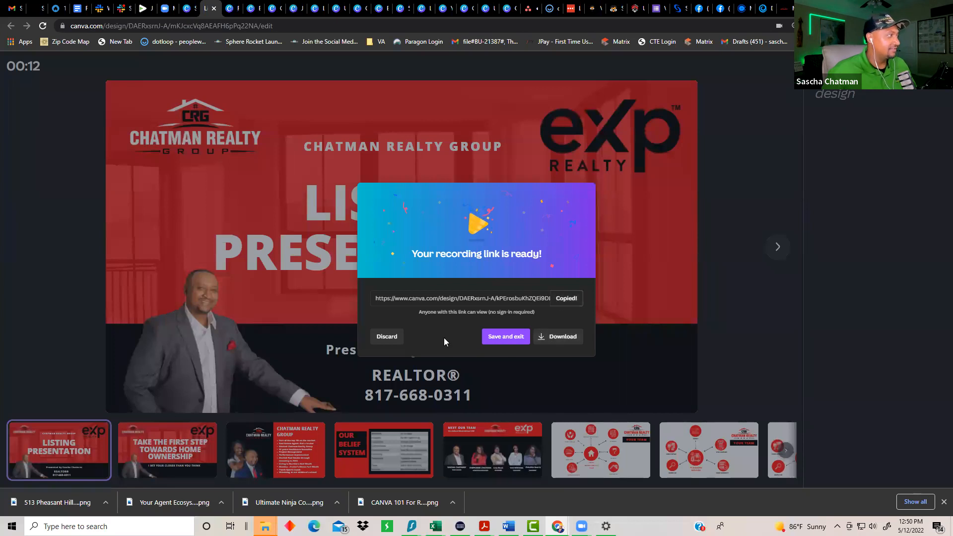
{"action": "left_click", "coordinate": [509, 341]}
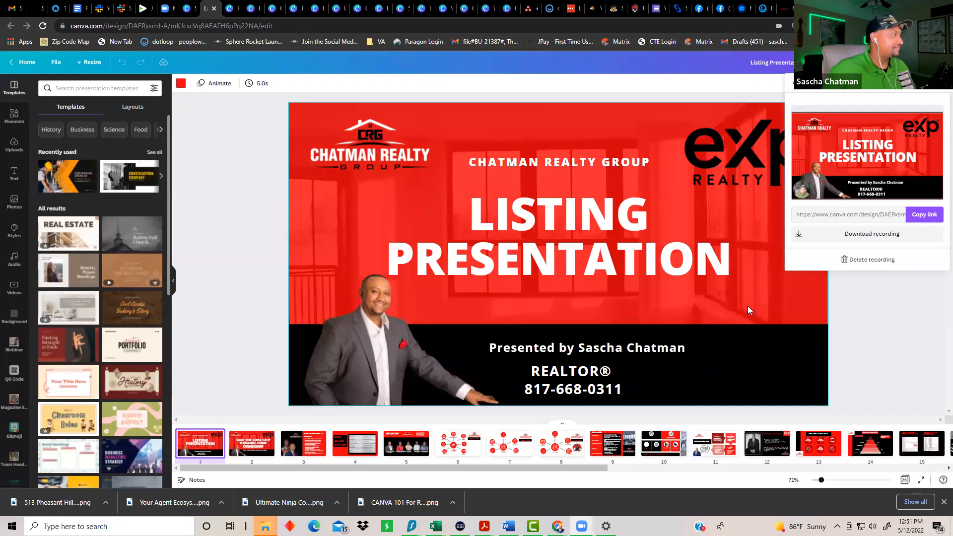
Step: Close the recording share details and cycle through the open design tabs
{"action": "left_click", "coordinate": [876, 374]}
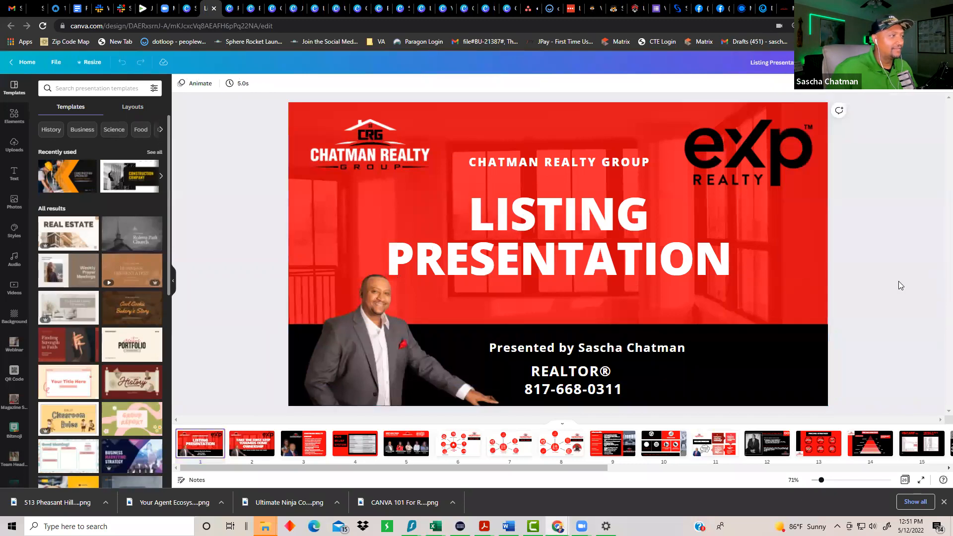
{"action": "left_click", "coordinate": [509, 9]}
{"action": "left_click", "coordinate": [231, 9]}
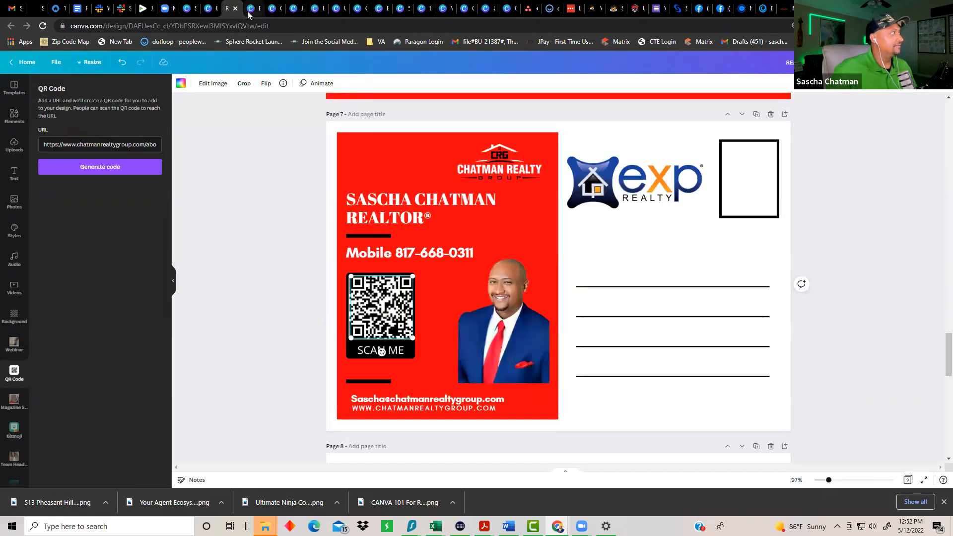
{"action": "left_click", "coordinate": [248, 12]}
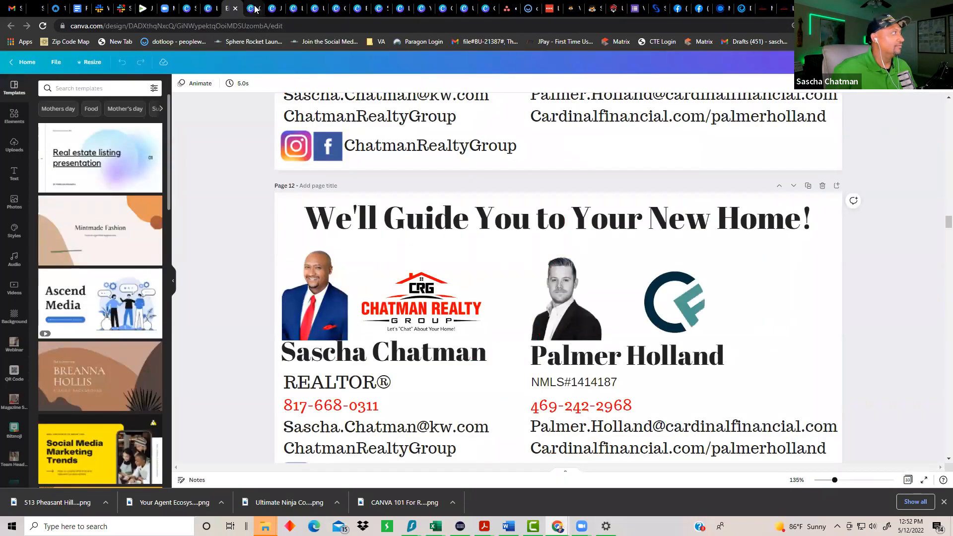
Step: Close nine design tabs, from We'll Guide You to the collage, then switch to Objection Handling
{"action": "left_click", "coordinate": [236, 9]}
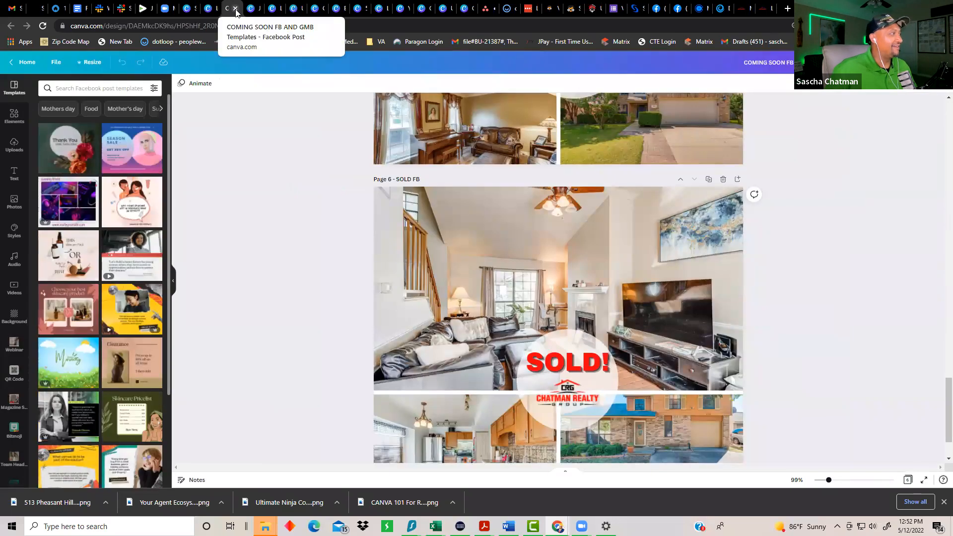
{"action": "left_click", "coordinate": [236, 10]}
{"action": "left_click", "coordinate": [236, 9]}
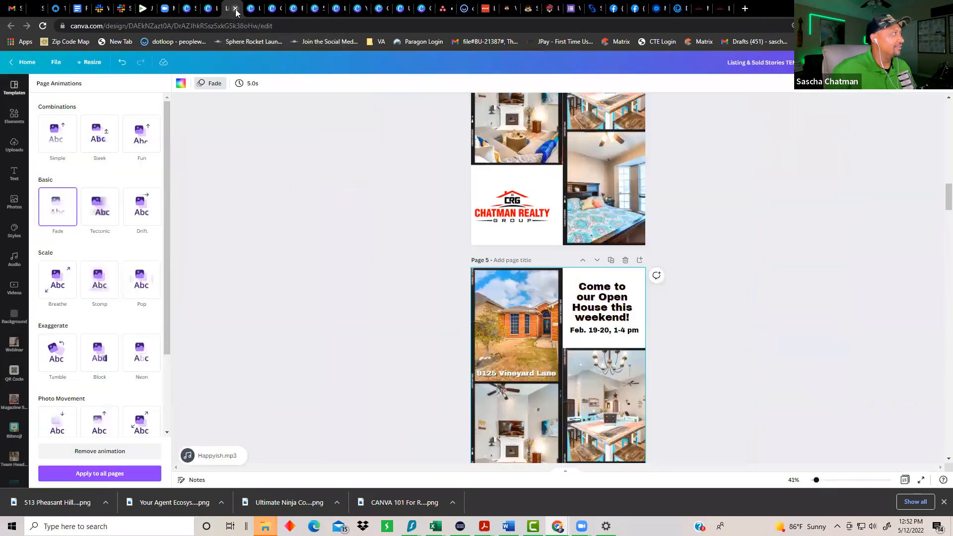
{"action": "left_click", "coordinate": [236, 10]}
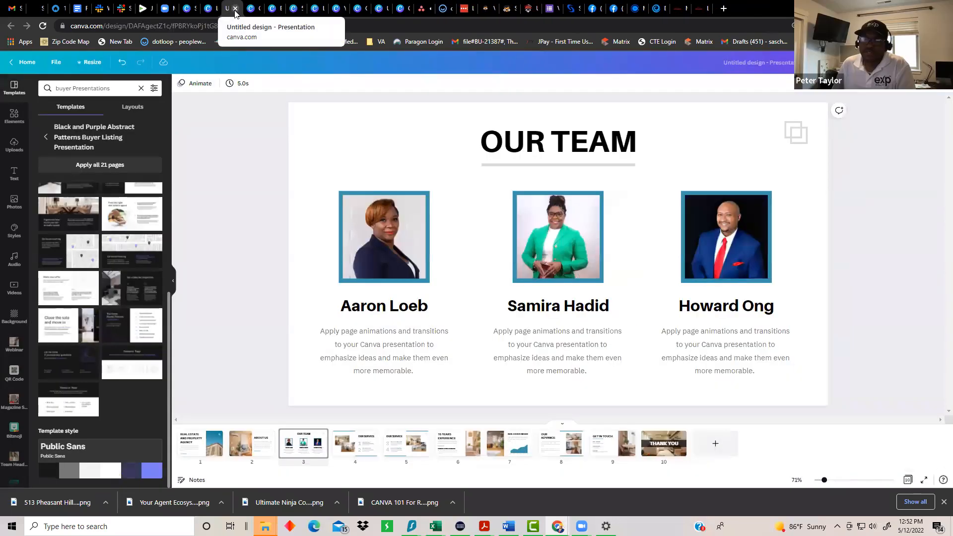
{"action": "left_click", "coordinate": [236, 10]}
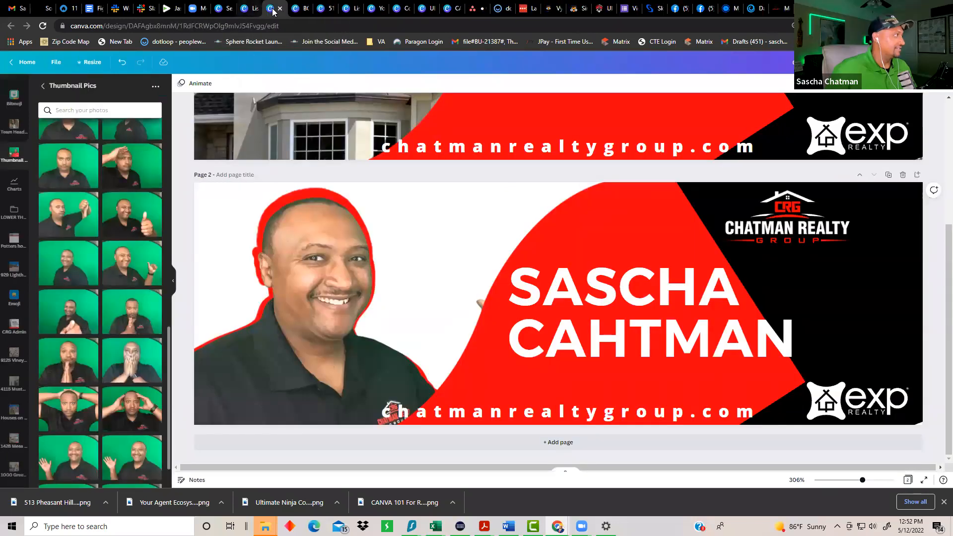
{"action": "left_click", "coordinate": [280, 9]}
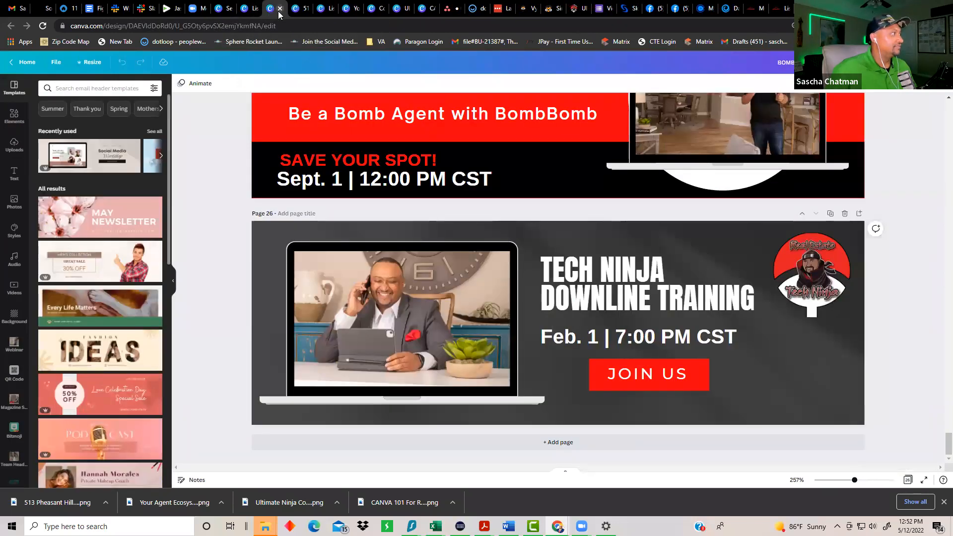
{"action": "left_click", "coordinate": [280, 9]}
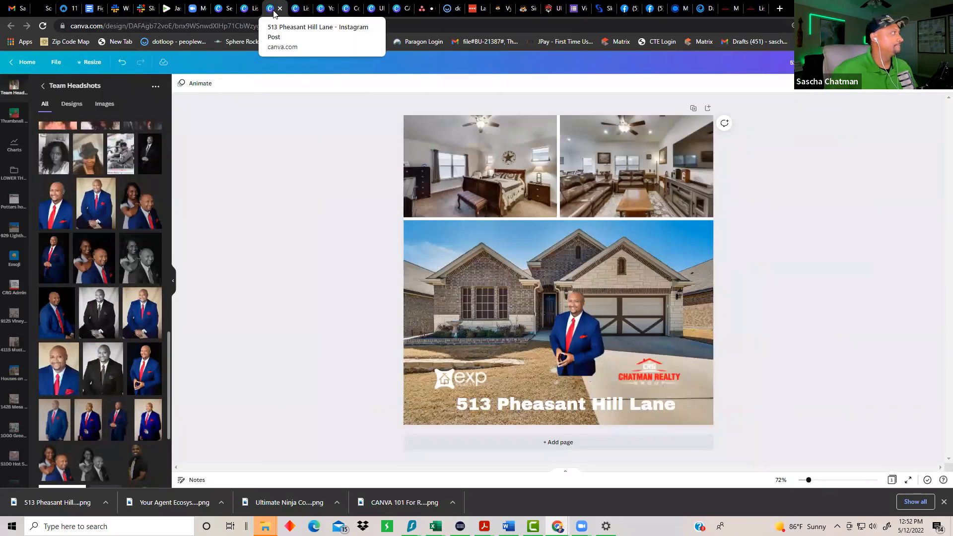
{"action": "left_click", "coordinate": [279, 8]}
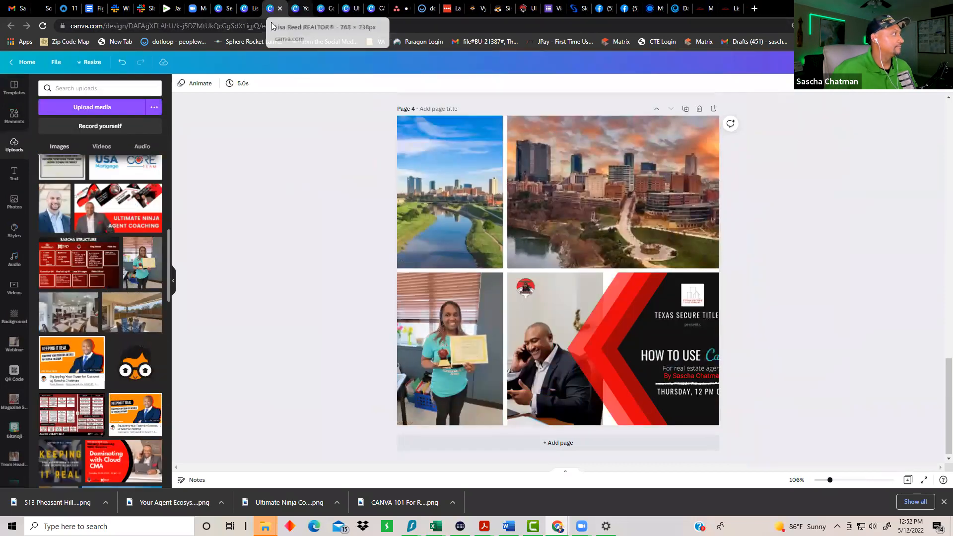
{"action": "left_click", "coordinate": [280, 9]}
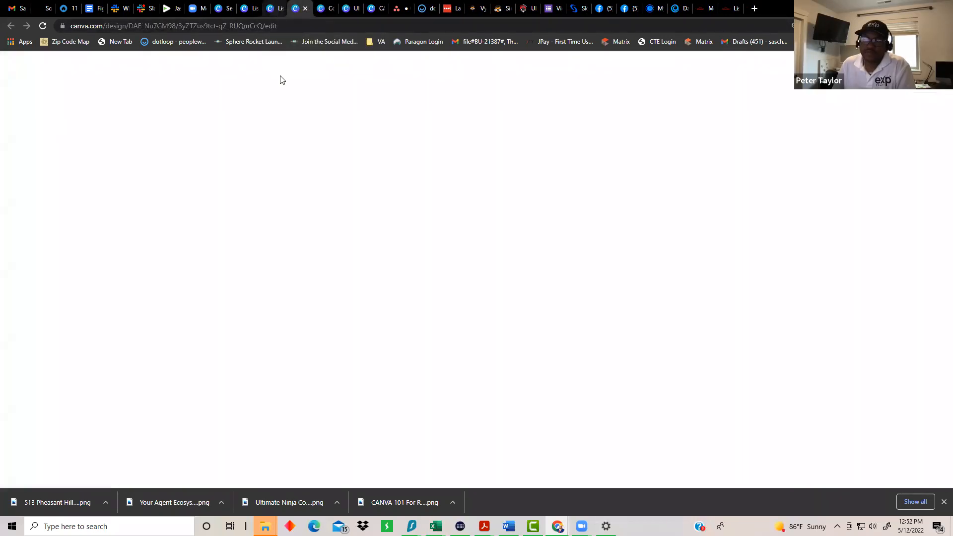
{"action": "key", "text": "ctrl+Tab"}
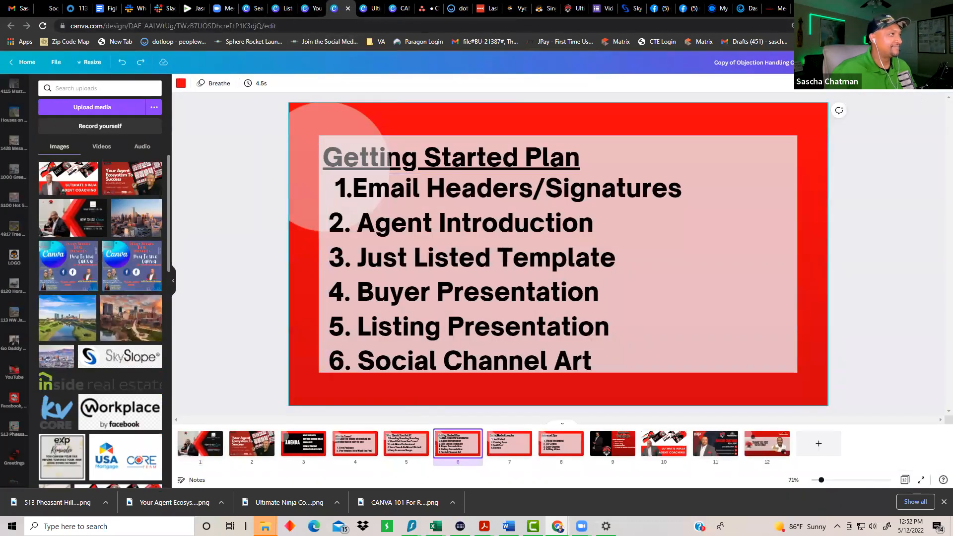
Step: Play the Copy of Objection Handling deck as a Standard full-screen slideshow, then exit to the editor
{"action": "left_click", "coordinate": [925, 63]}
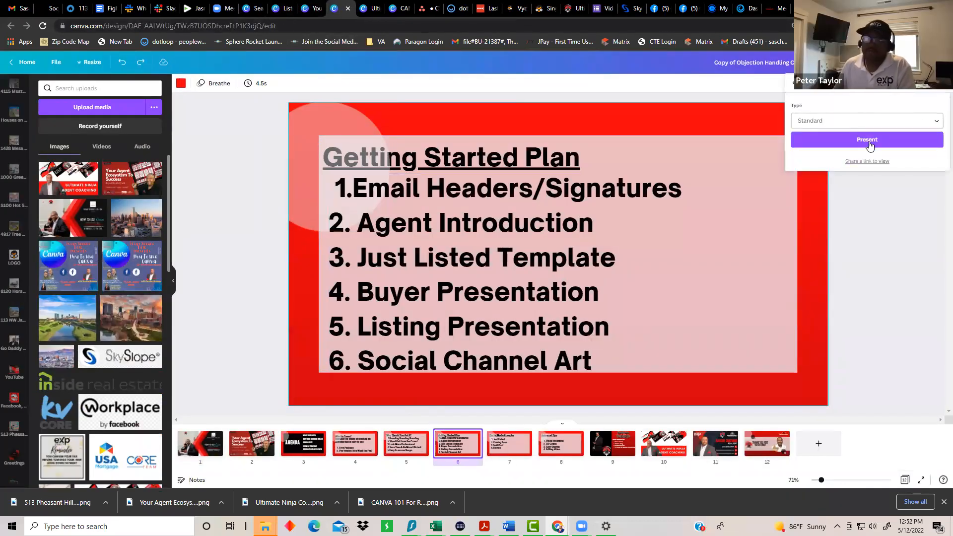
{"action": "left_click", "coordinate": [904, 140]}
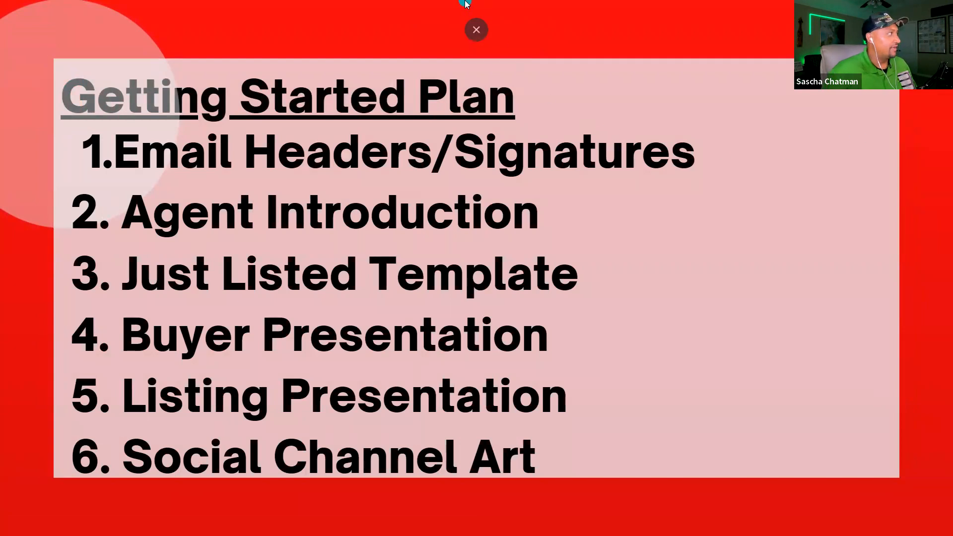
{"action": "left_click", "coordinate": [477, 28]}
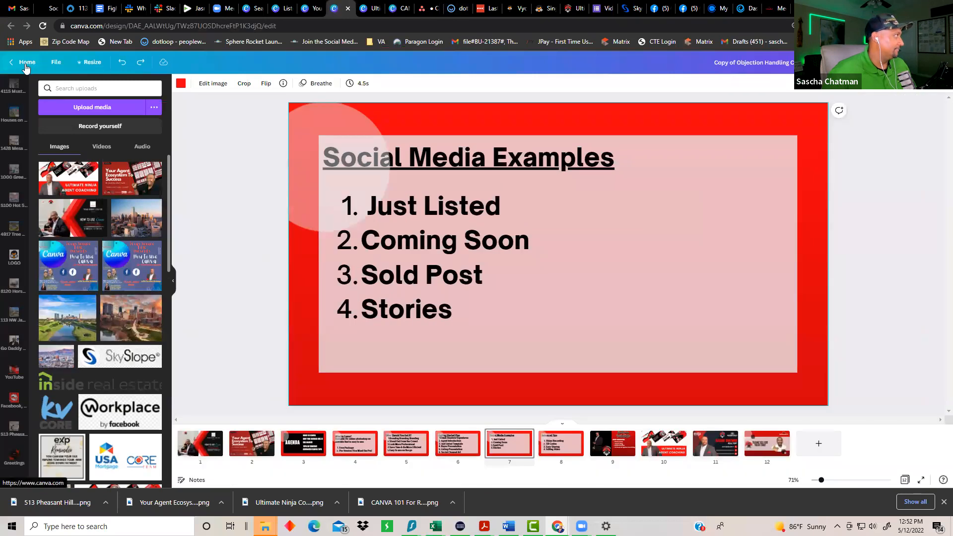
Step: Go to the Canva home page and look over the Recent designs grid
{"action": "left_click", "coordinate": [26, 65]}
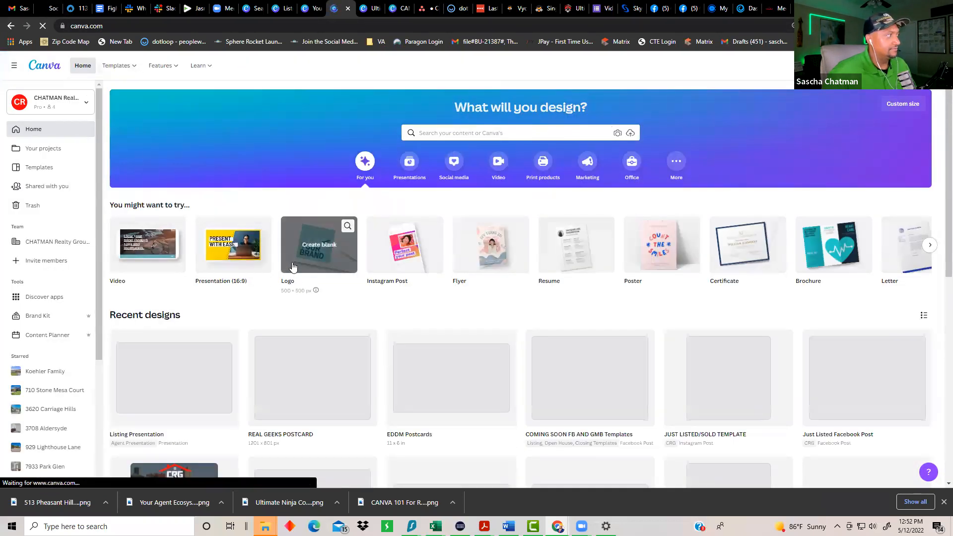
{"action": "scroll", "coordinate": [45, 309], "scroll_direction": "down", "scroll_amount": 1}
{"action": "scroll", "coordinate": [45, 308], "scroll_direction": "down", "scroll_amount": 8}
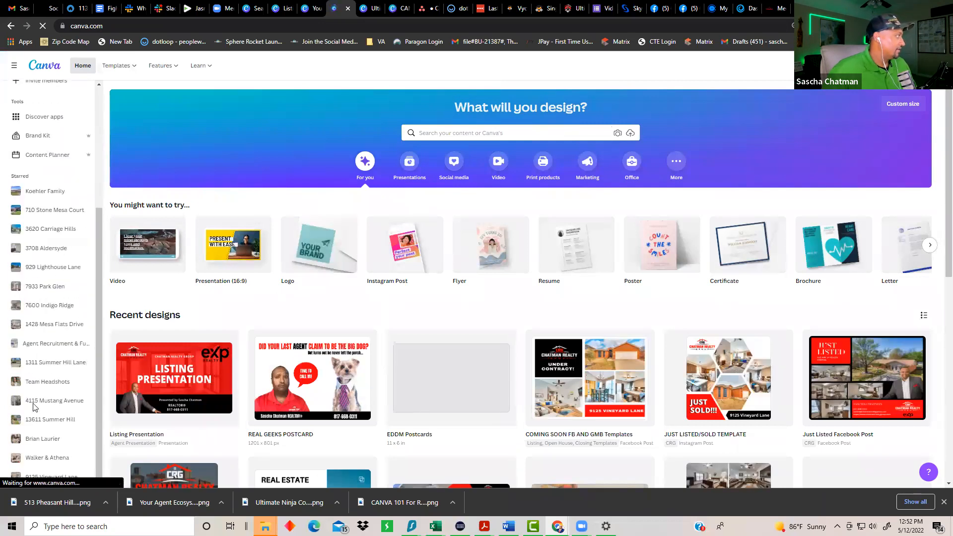
{"action": "scroll", "coordinate": [17, 287], "scroll_direction": "up", "scroll_amount": 4}
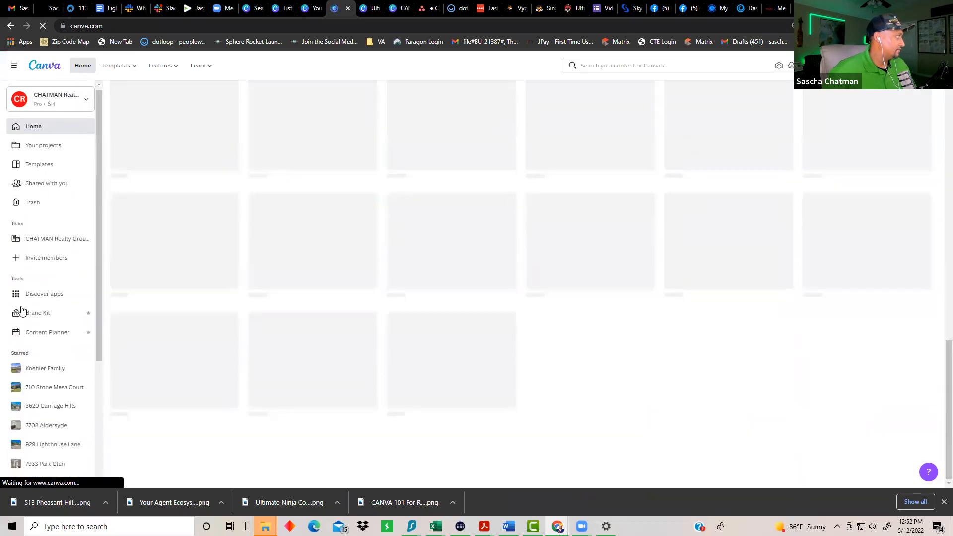
{"action": "scroll", "coordinate": [17, 214], "scroll_direction": "down", "scroll_amount": 2}
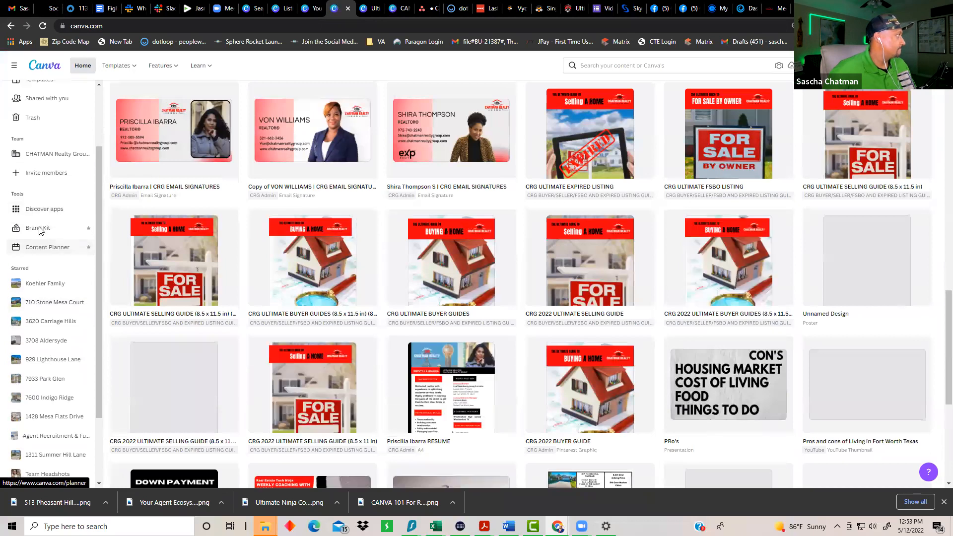
{"action": "scroll", "coordinate": [40, 228], "scroll_direction": "up", "scroll_amount": 2}
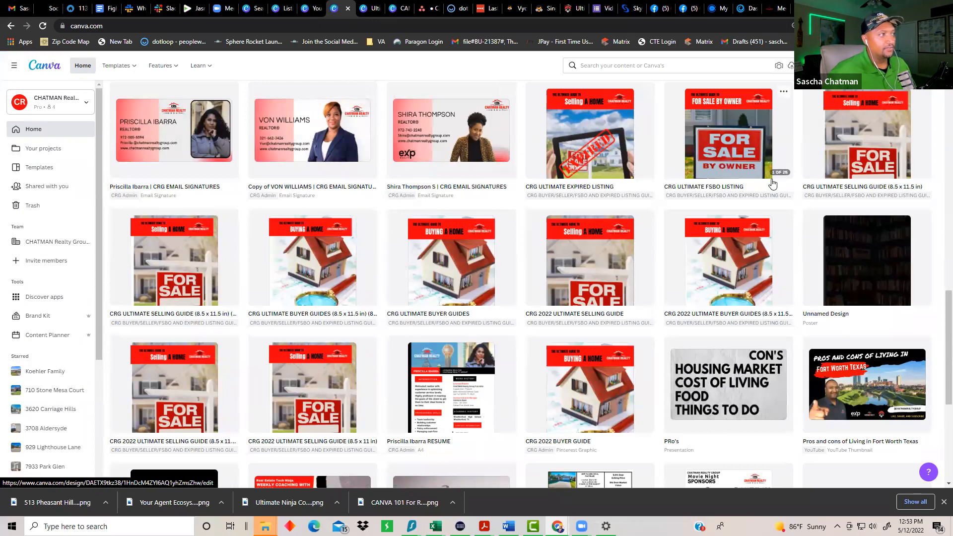
Step: Scroll further down through recent designs, then go to the Your projects page
{"action": "scroll", "coordinate": [733, 303], "scroll_direction": "down", "scroll_amount": 2}
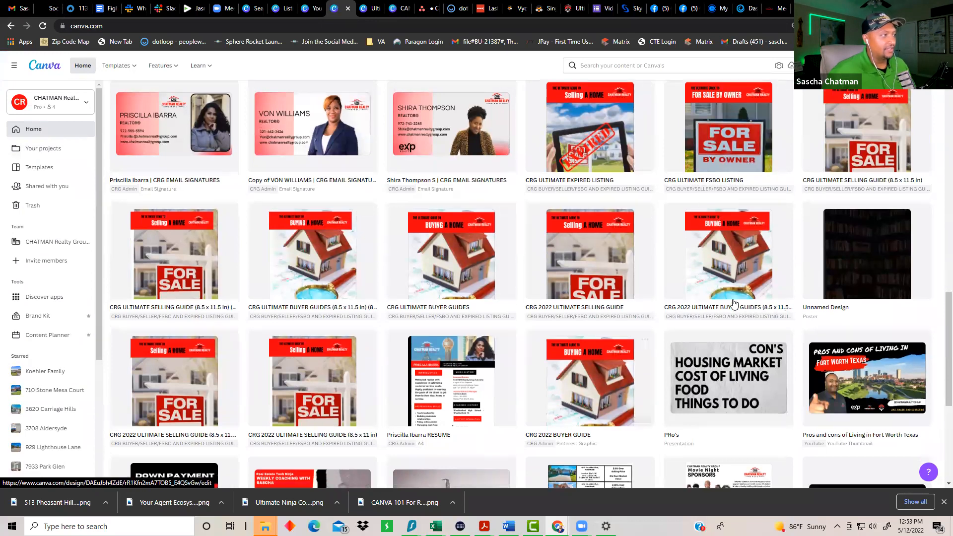
{"action": "scroll", "coordinate": [734, 303], "scroll_direction": "down", "scroll_amount": 3}
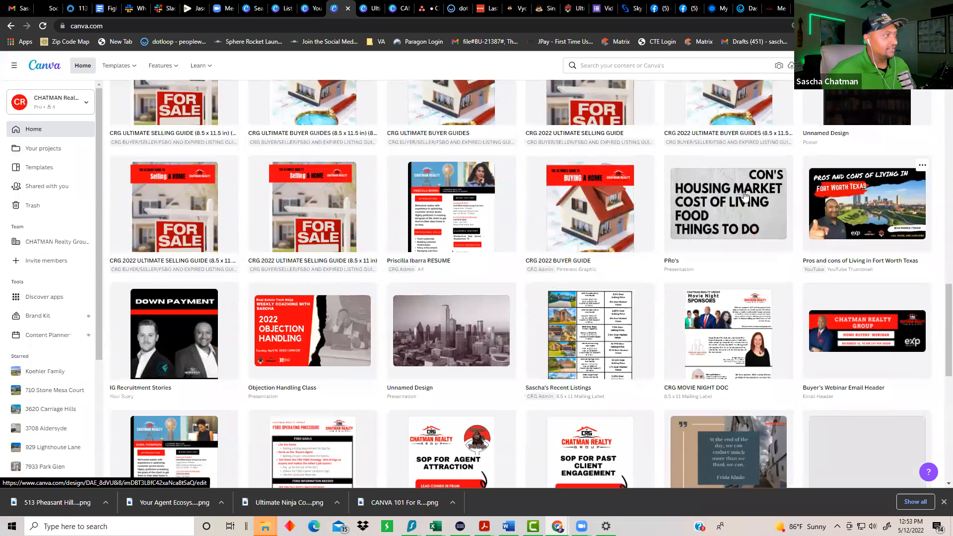
{"action": "scroll", "coordinate": [745, 195], "scroll_direction": "down", "scroll_amount": 3}
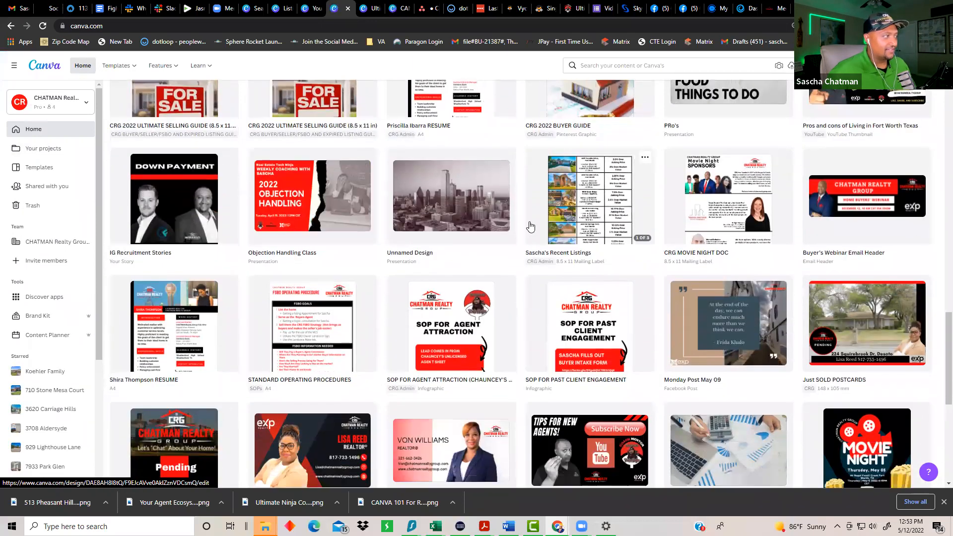
{"action": "scroll", "coordinate": [453, 215], "scroll_direction": "down", "scroll_amount": 7}
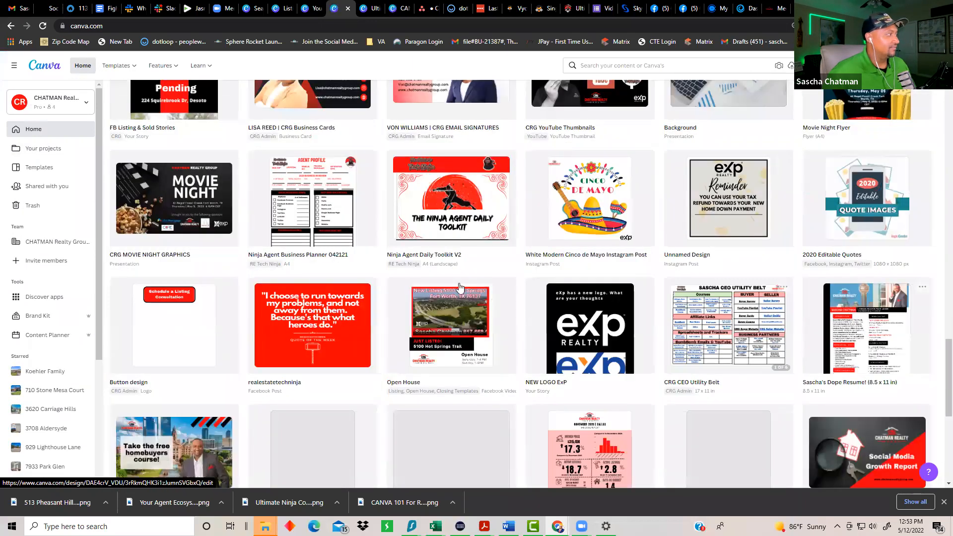
{"action": "scroll", "coordinate": [516, 287], "scroll_direction": "down", "scroll_amount": 4}
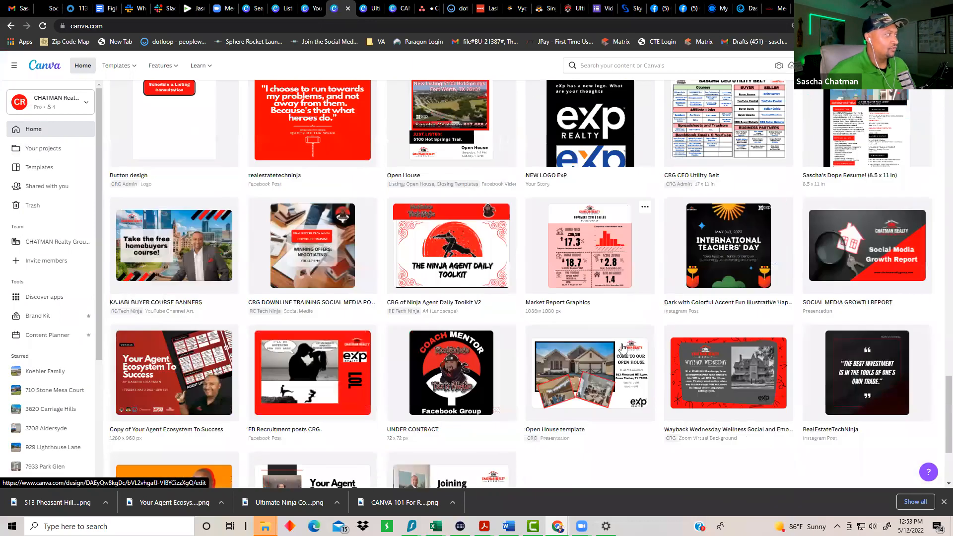
{"action": "scroll", "coordinate": [621, 347], "scroll_direction": "down", "scroll_amount": 1}
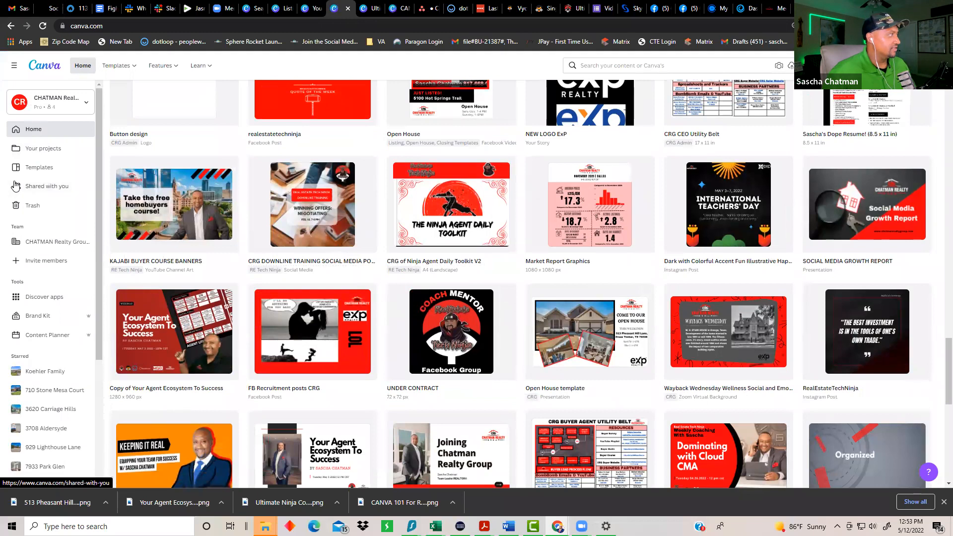
{"action": "left_click", "coordinate": [29, 149]}
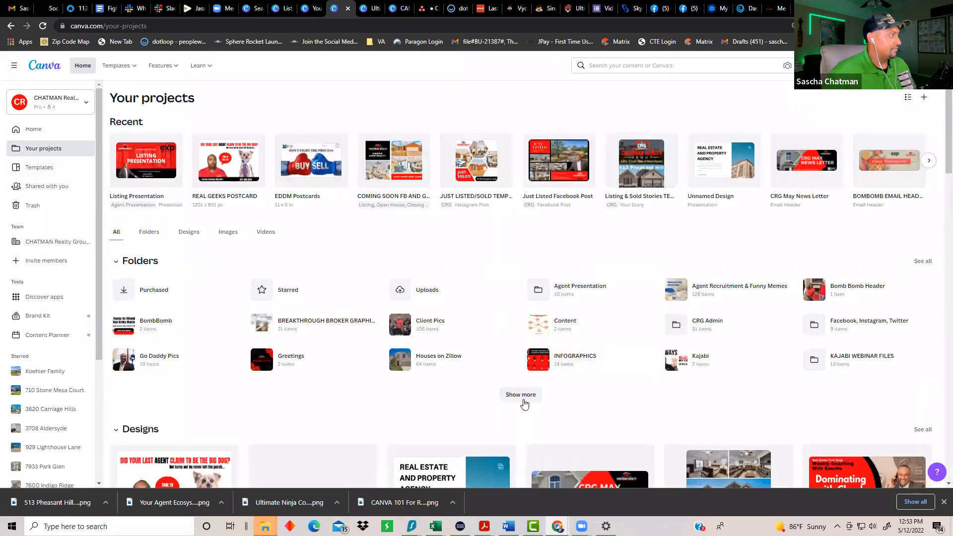
Step: Expand the project folders list and open the New Agent Startup Pack folder
{"action": "left_click", "coordinate": [525, 395]}
{"action": "scroll", "coordinate": [665, 319], "scroll_direction": "down", "scroll_amount": 2}
{"action": "scroll", "coordinate": [665, 319], "scroll_direction": "down", "scroll_amount": 3}
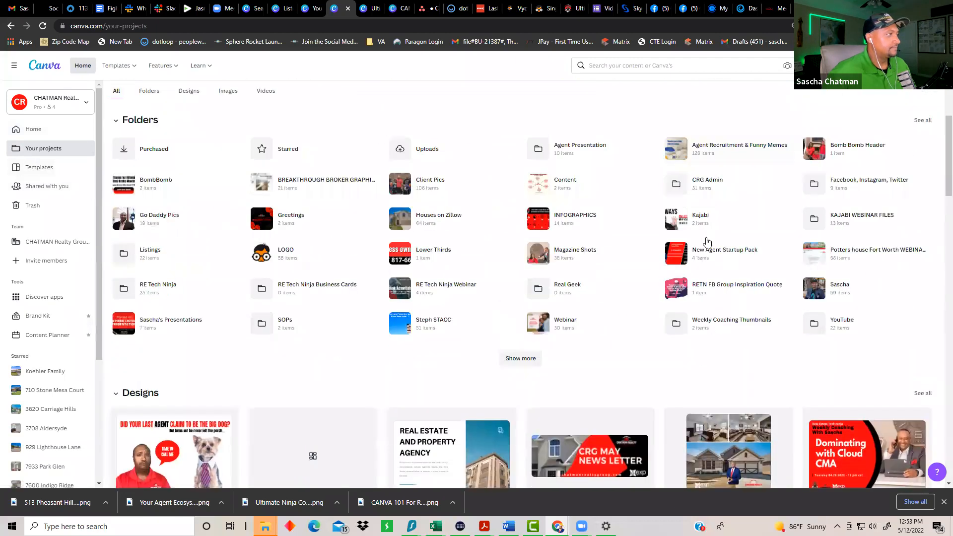
{"action": "left_click", "coordinate": [520, 299]}
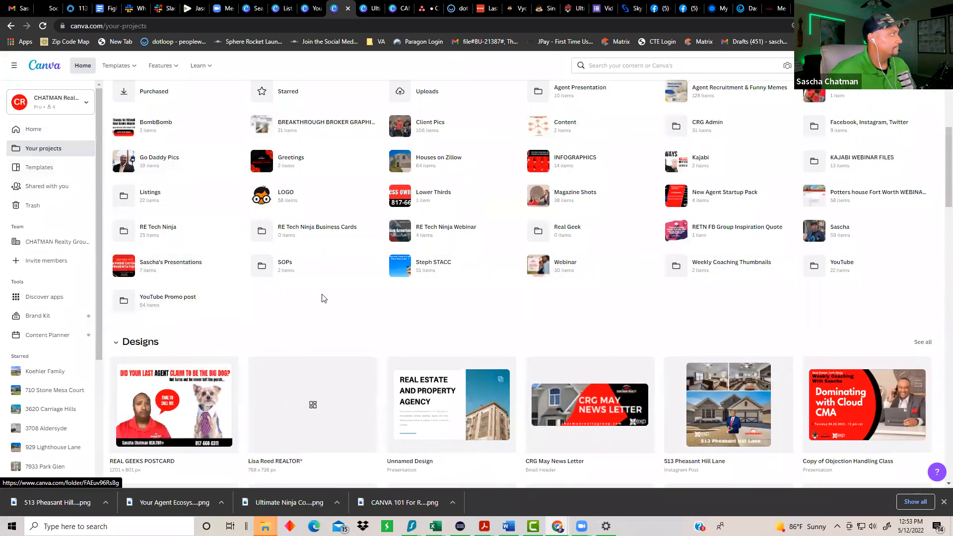
{"action": "scroll", "coordinate": [323, 298], "scroll_direction": "up", "scroll_amount": 1}
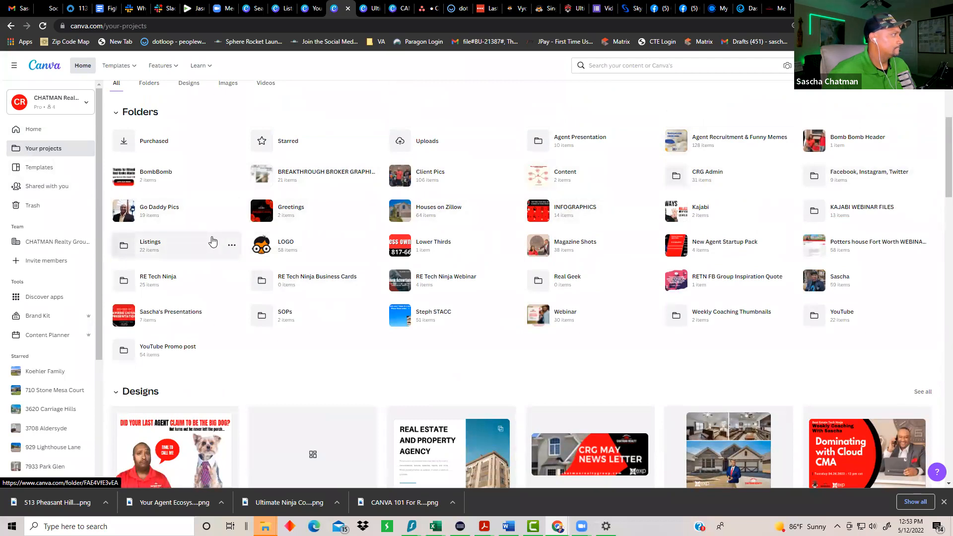
{"action": "left_click", "coordinate": [722, 247]}
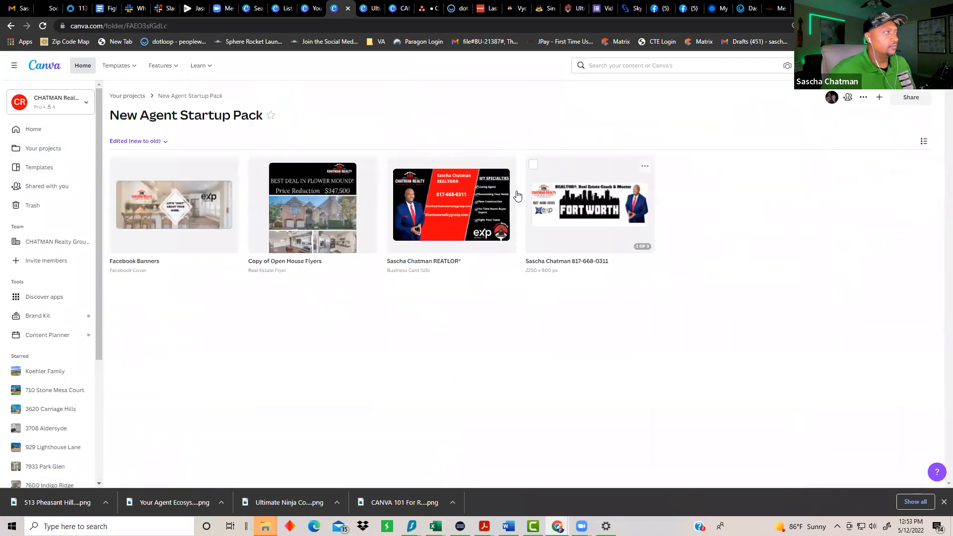
Step: Look through the Facebook Banners realty cover pages, then go back to the New Agent Startup Pack folder
{"action": "left_click", "coordinate": [208, 233]}
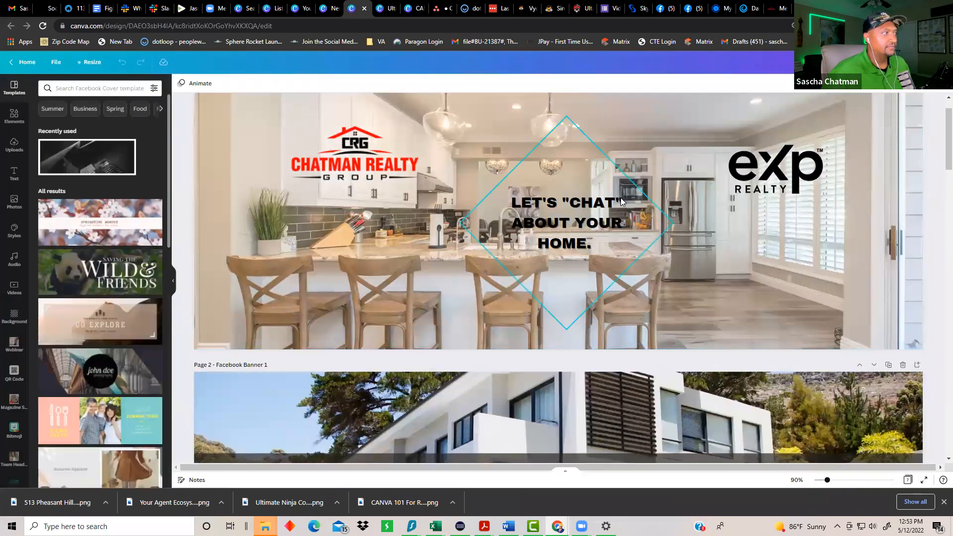
{"action": "scroll", "coordinate": [620, 197], "scroll_direction": "down", "scroll_amount": 2}
{"action": "scroll", "coordinate": [624, 234], "scroll_direction": "down", "scroll_amount": 3}
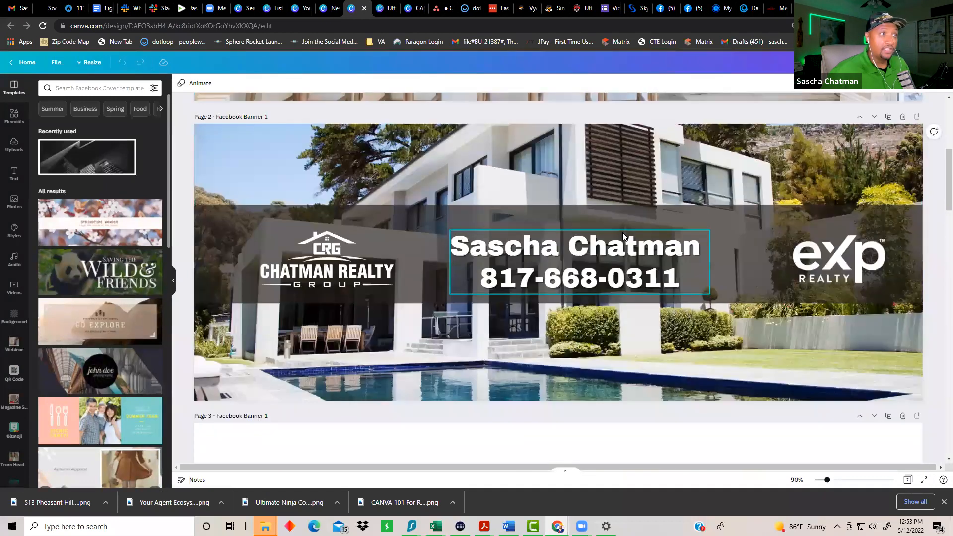
{"action": "scroll", "coordinate": [621, 247], "scroll_direction": "down", "scroll_amount": 8}
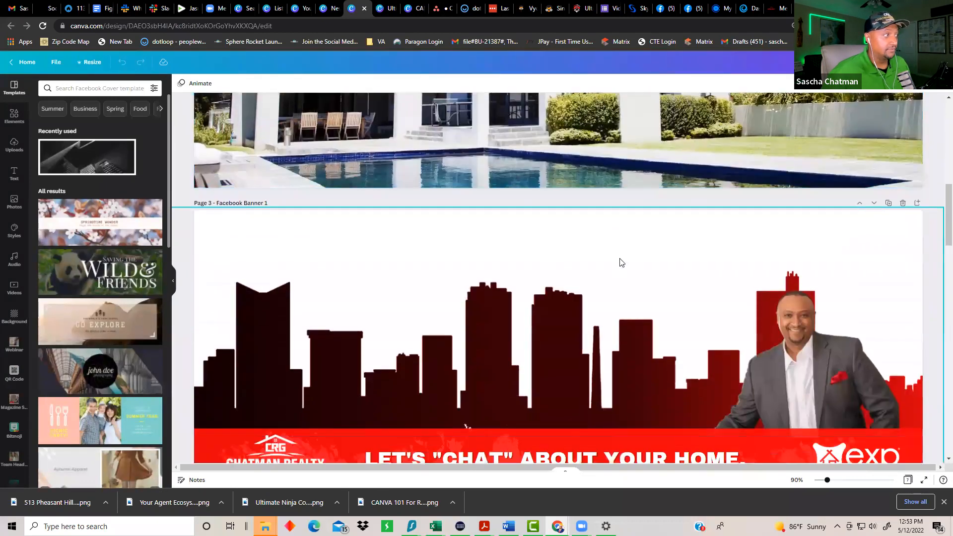
{"action": "scroll", "coordinate": [618, 265], "scroll_direction": "down", "scroll_amount": 1}
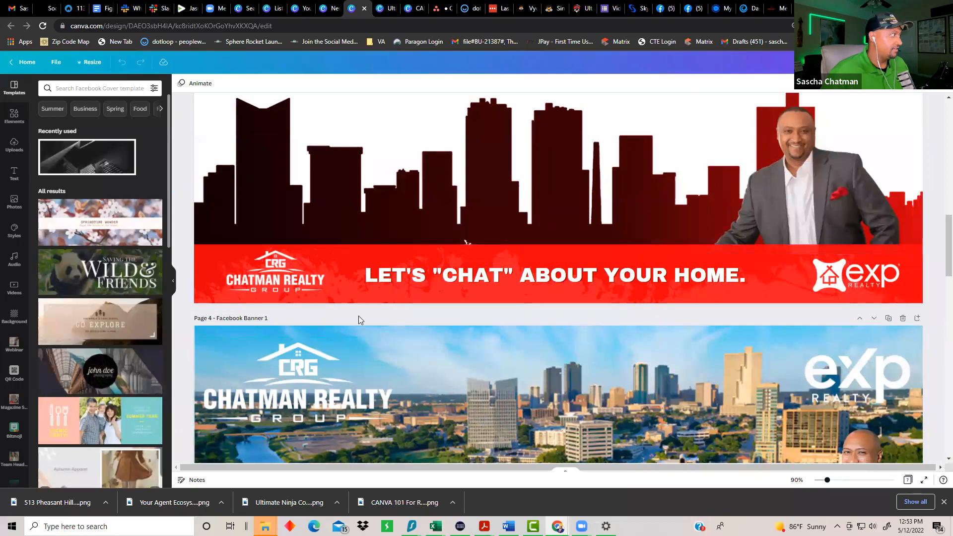
{"action": "scroll", "coordinate": [585, 263], "scroll_direction": "down", "scroll_amount": 10}
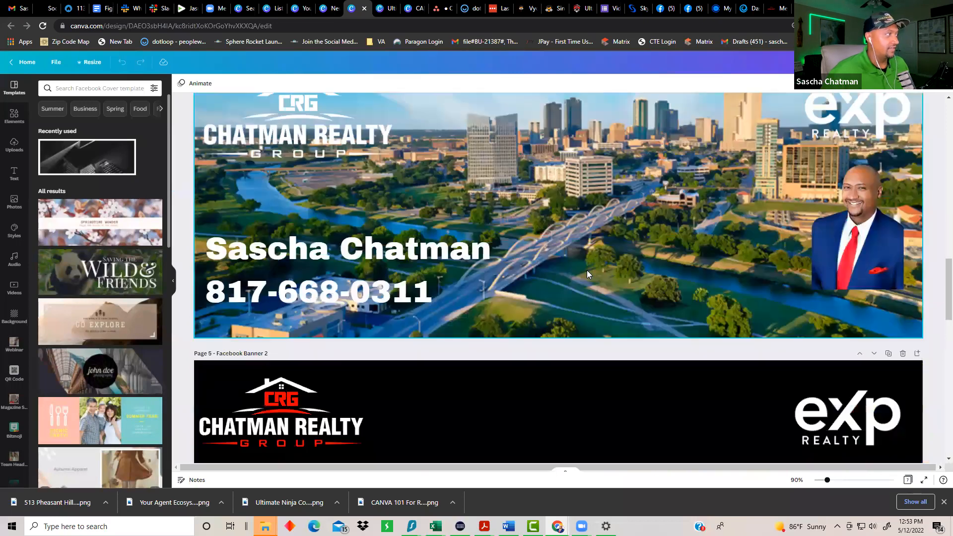
{"action": "scroll", "coordinate": [587, 270], "scroll_direction": "up", "scroll_amount": 18}
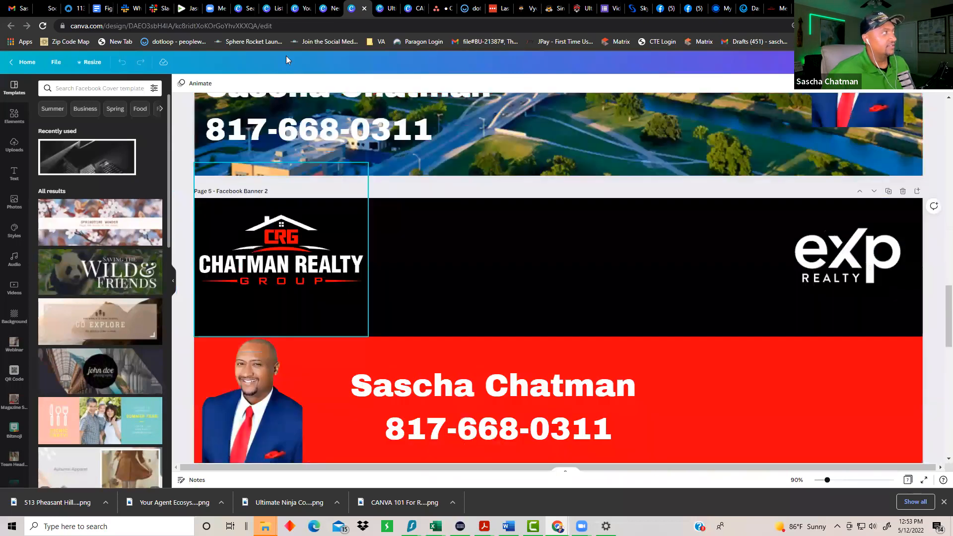
{"action": "left_click", "coordinate": [328, 11]}
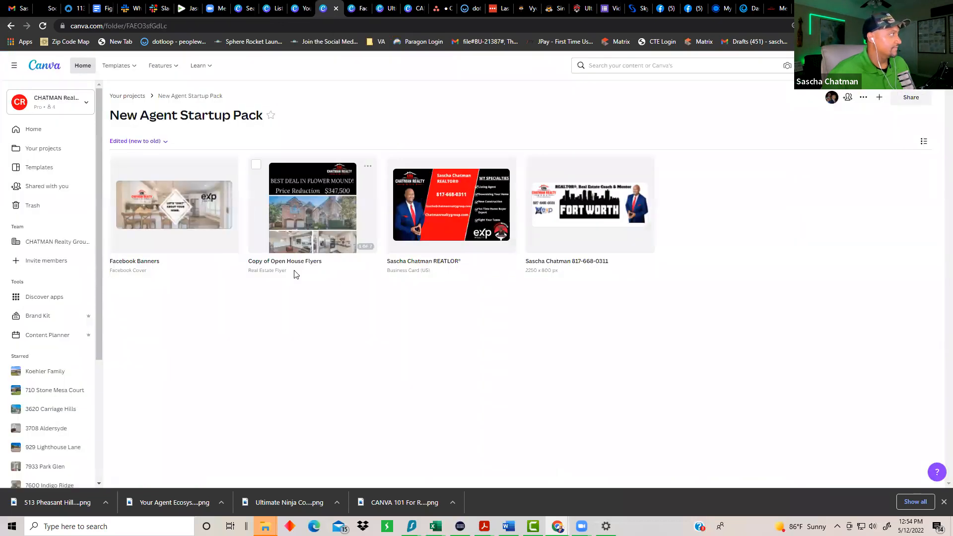
Step: Review the Open House, Just Sold and Under Contract flyer pages, then return to the folder
{"action": "left_click", "coordinate": [314, 220]}
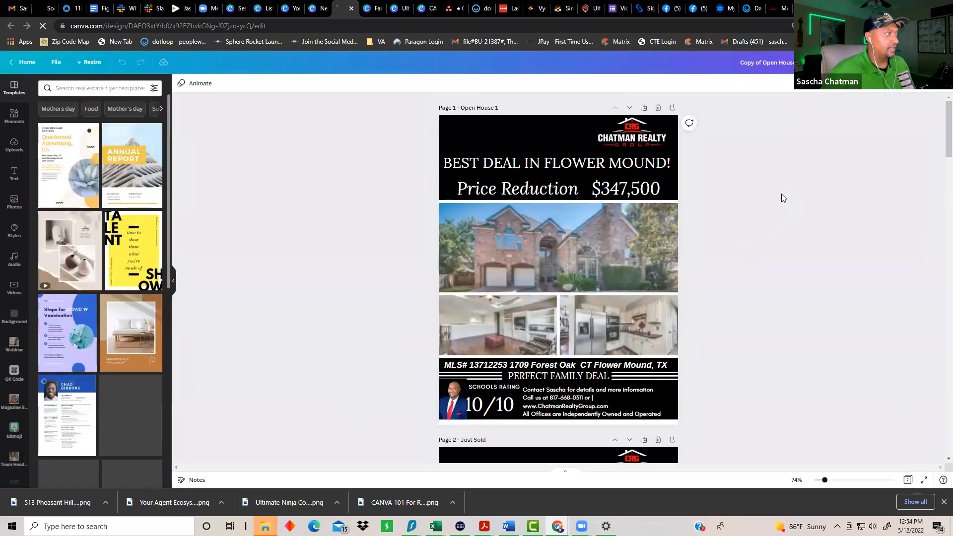
{"action": "scroll", "coordinate": [580, 215], "scroll_direction": "down", "scroll_amount": 7}
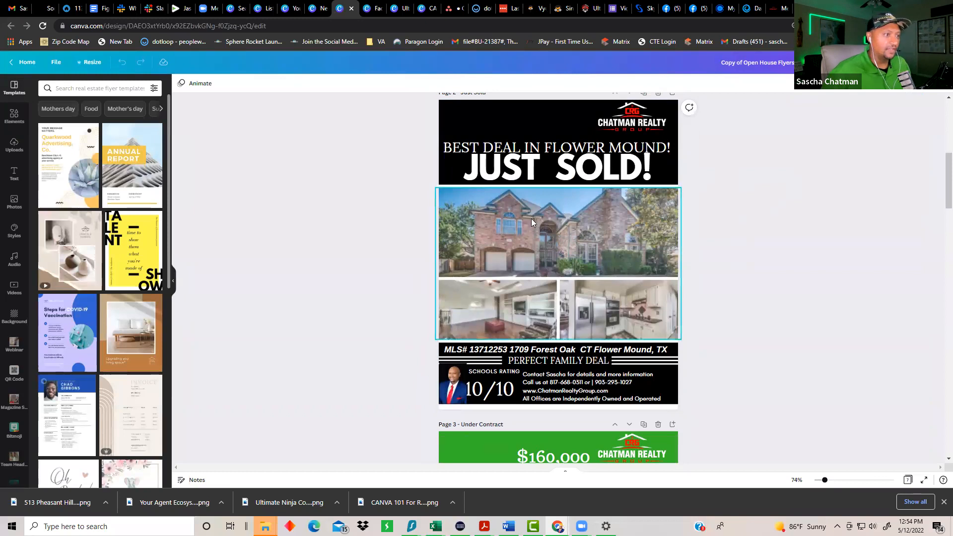
{"action": "scroll", "coordinate": [531, 218], "scroll_direction": "down", "scroll_amount": 6}
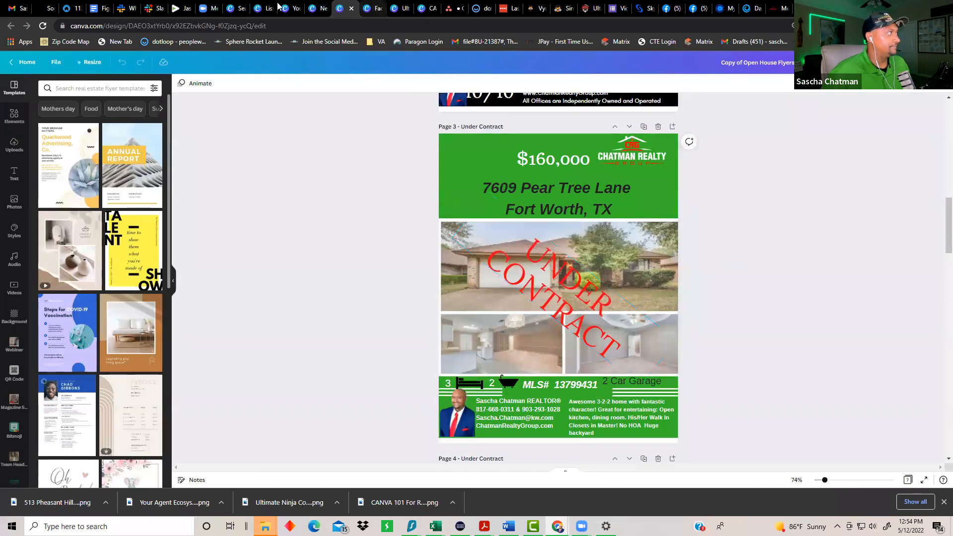
{"action": "left_click", "coordinate": [318, 14]}
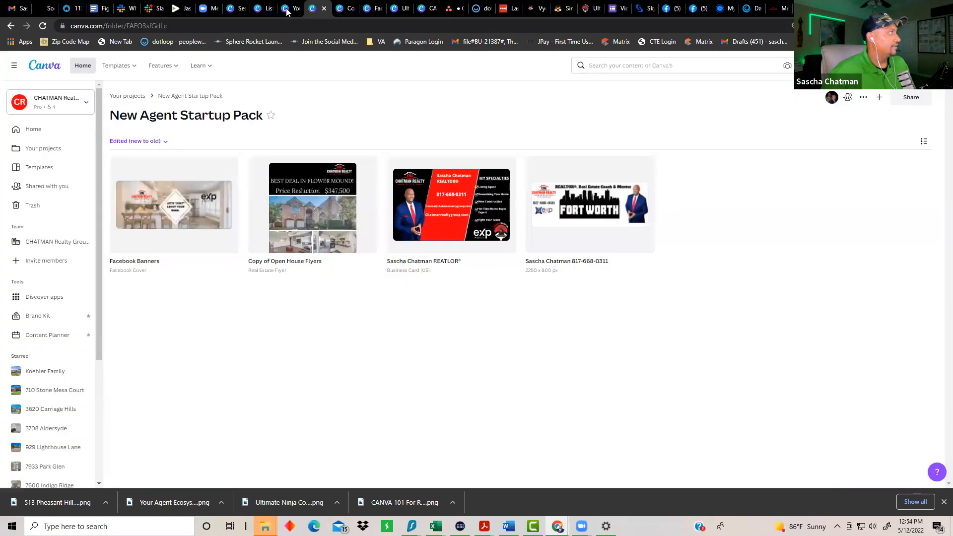
Step: View business card pages 3, 4, 5, 7 and the page 8 QR referral card, then return to the folder
{"action": "left_click", "coordinate": [424, 215]}
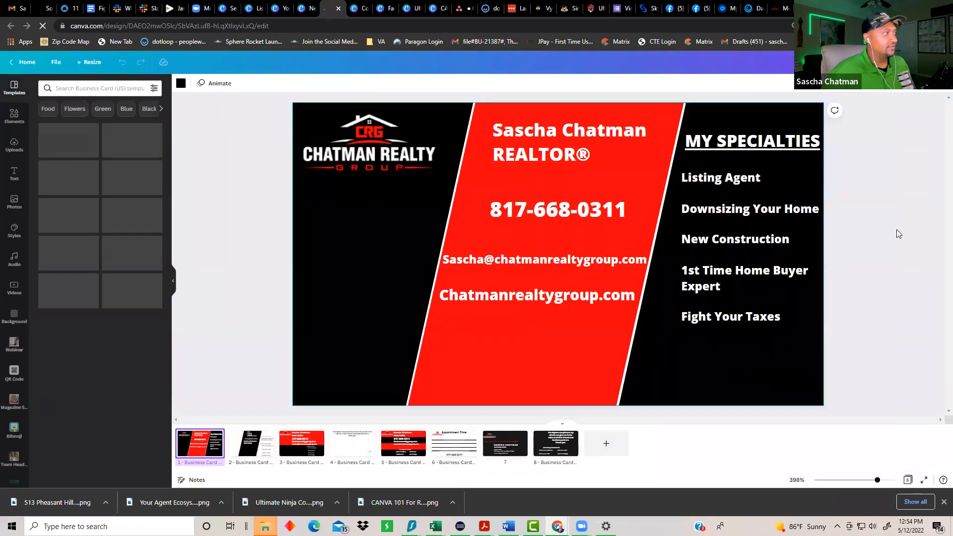
{"action": "left_click", "coordinate": [285, 451]}
{"action": "left_click", "coordinate": [357, 454]}
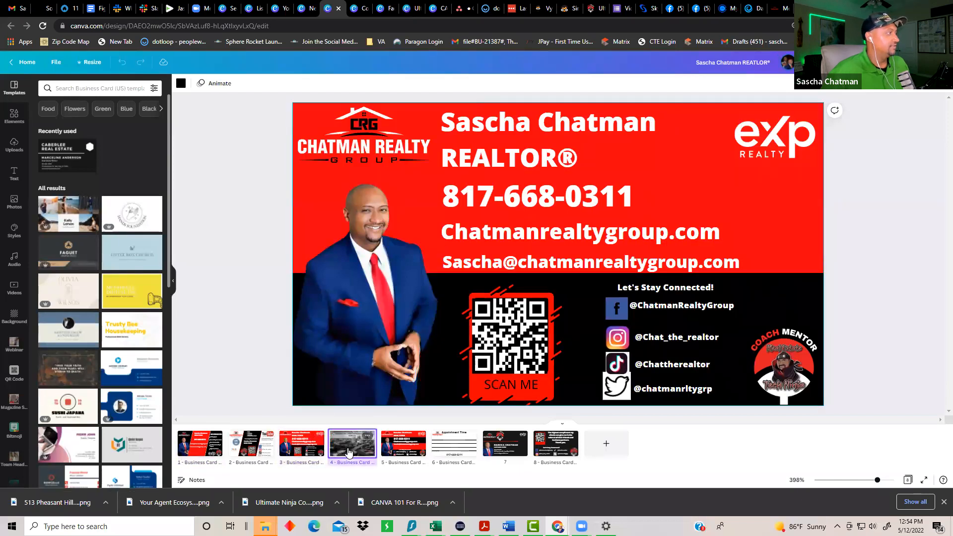
{"action": "left_click", "coordinate": [404, 448]}
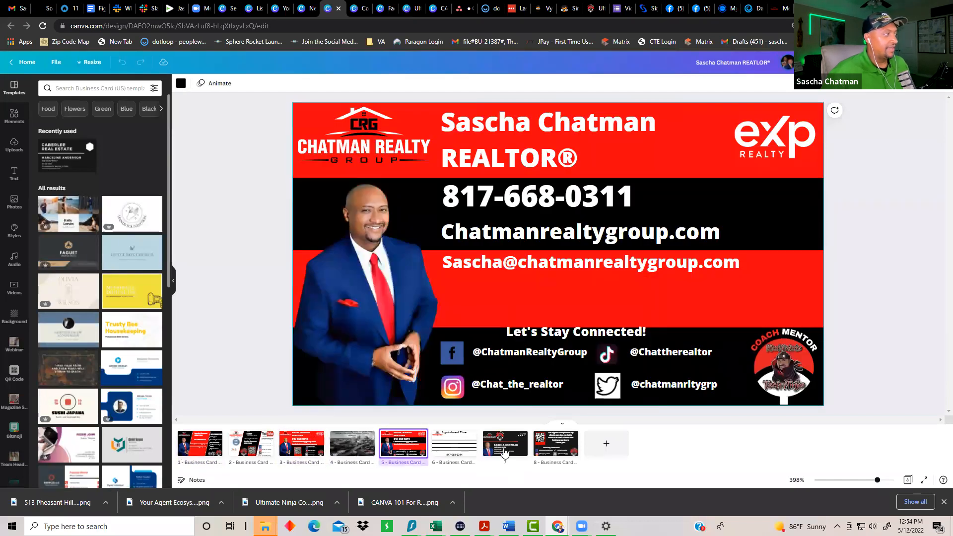
{"action": "left_click", "coordinate": [505, 452]}
{"action": "left_click", "coordinate": [541, 448]}
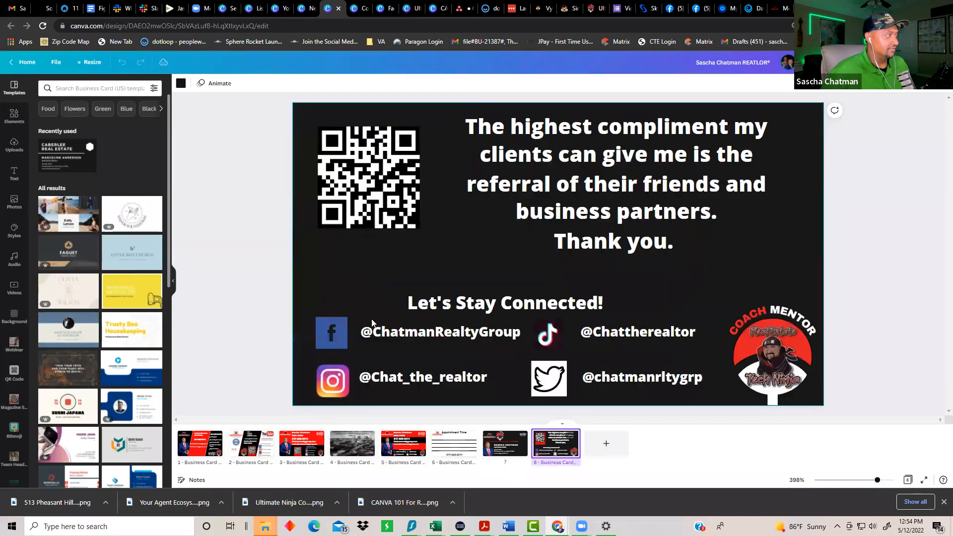
{"action": "left_click", "coordinate": [302, 9]}
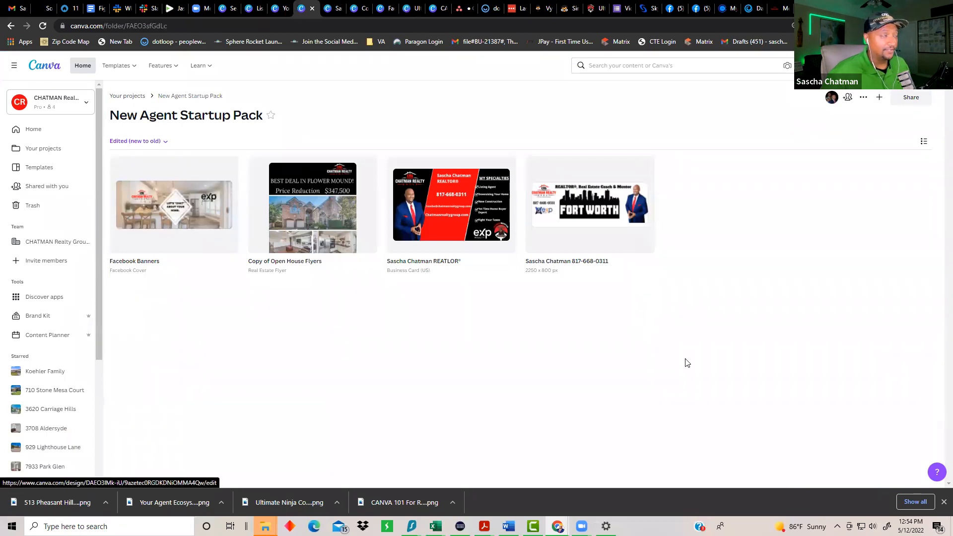
Step: Bring up the Your Agent Ecosystem To Success deck, briefly checking the Listing Presentation
{"action": "left_click", "coordinate": [276, 9]}
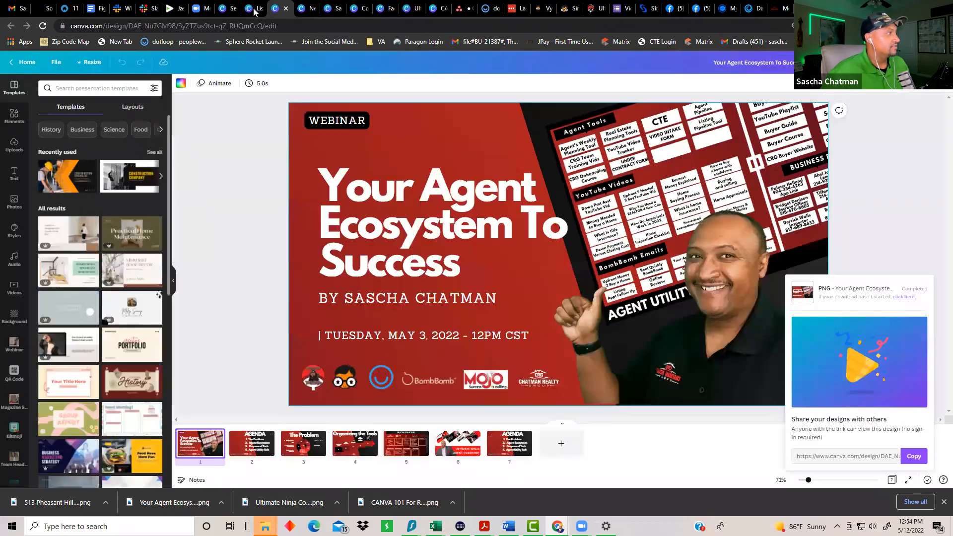
{"action": "left_click", "coordinate": [254, 10]}
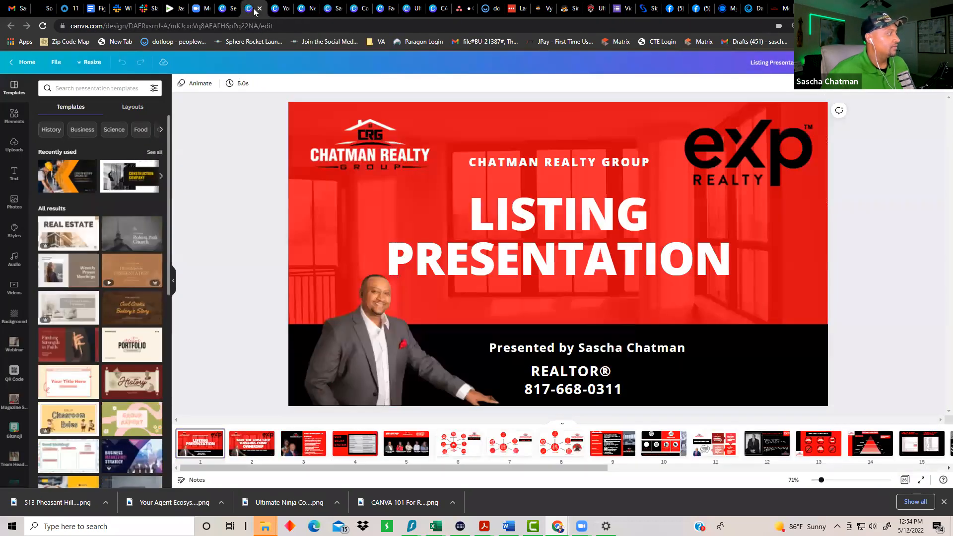
{"action": "left_click", "coordinate": [276, 10]}
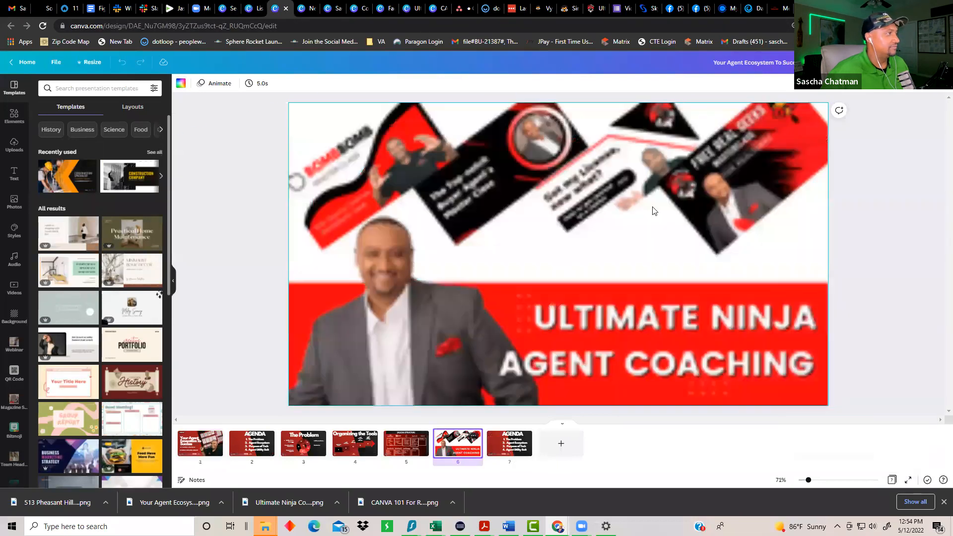
Step: Present the deck full screen starting from slide 6, Ultimate Ninja Agent Coaching
{"action": "left_click", "coordinate": [457, 449]}
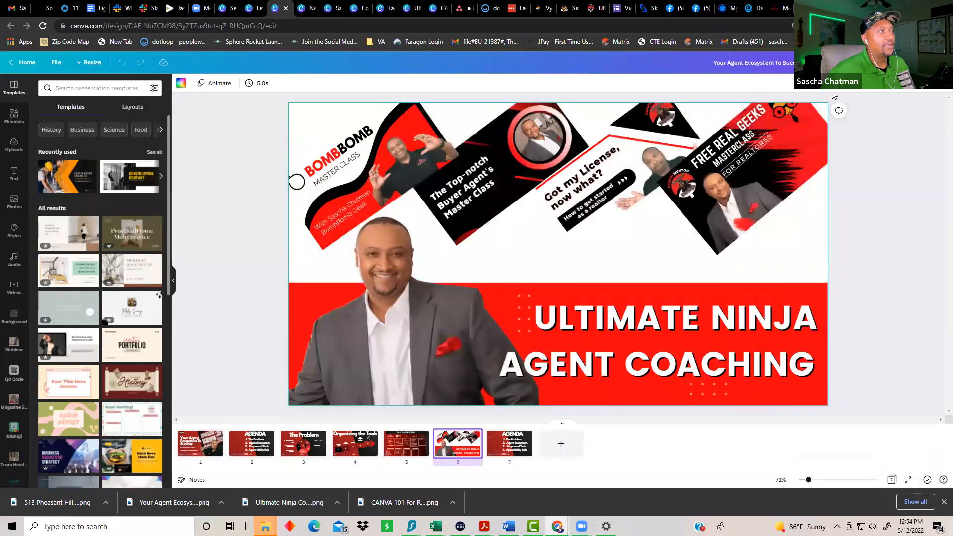
{"action": "left_click", "coordinate": [894, 63]}
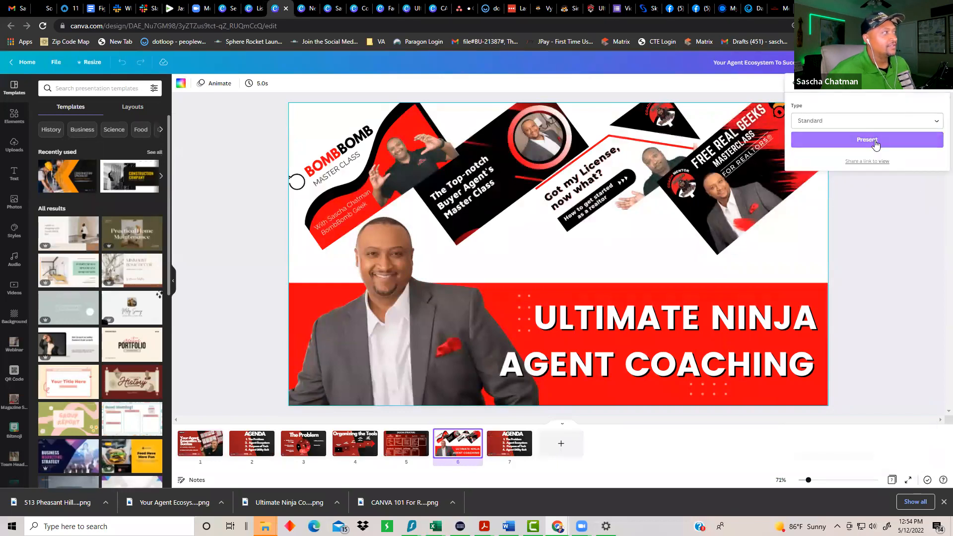
{"action": "left_click", "coordinate": [877, 140]}
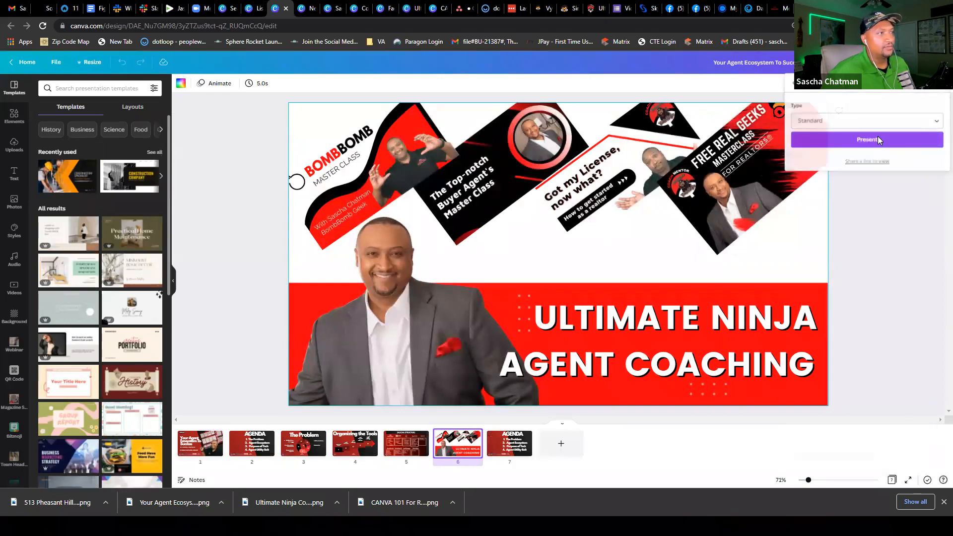